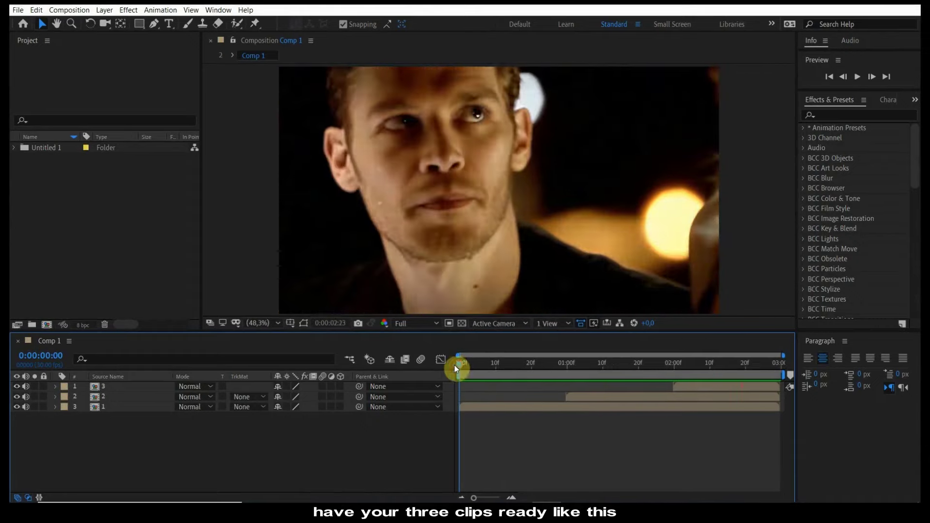
Apply S_WipeRectangle to clip 1 with Wipe Percent 55 and relative width 6.39
{"action": "left_click", "coordinate": [454, 365]}
{"action": "left_click", "coordinate": [821, 114]}
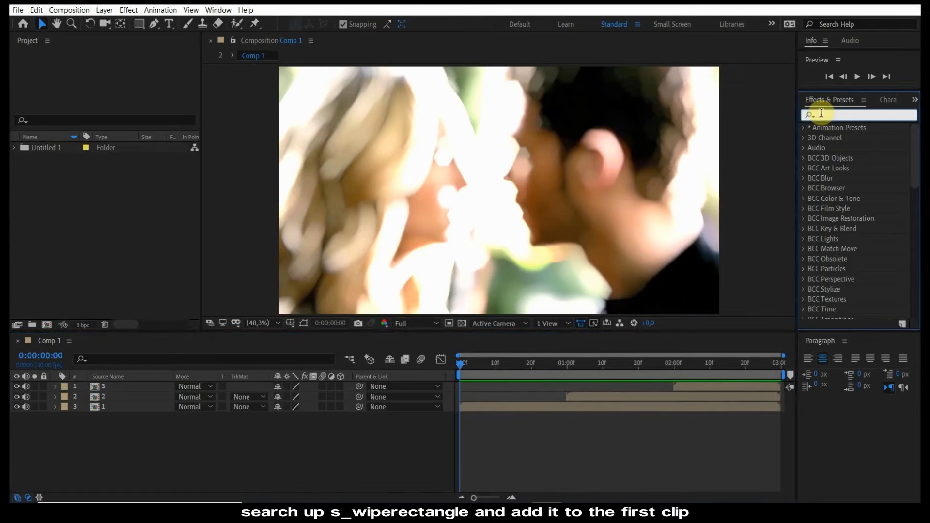
{"action": "type", "text": "wiperec"}
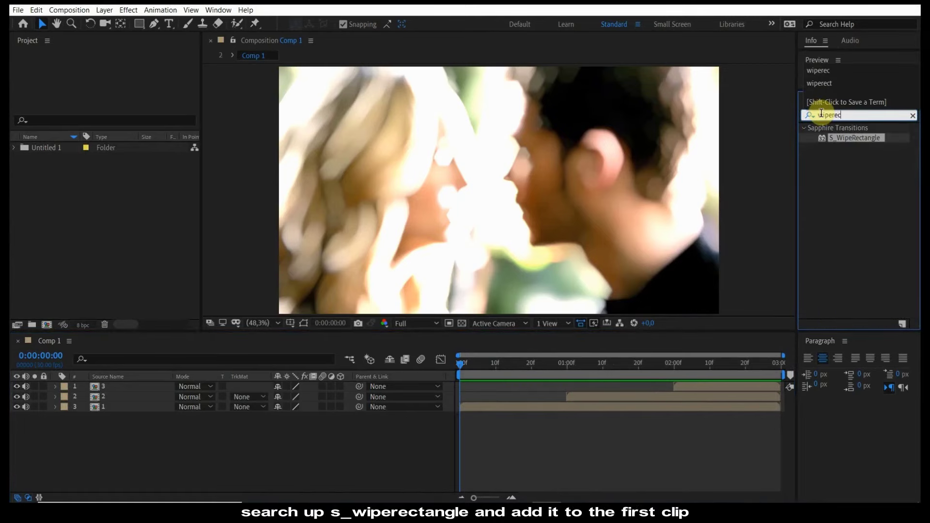
{"action": "left_click_drag", "start_coordinate": [548, 344], "coordinate": [489, 408]}
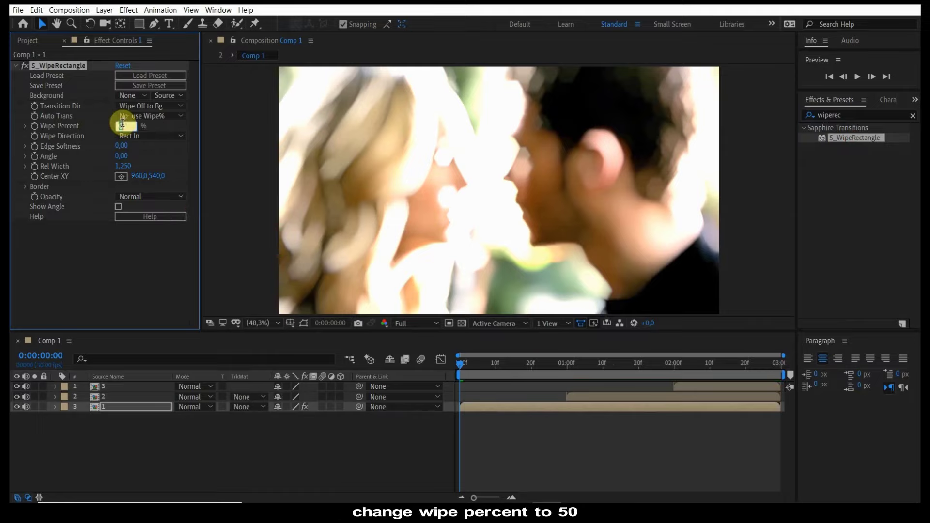
{"action": "type", "text": "50"}
{"action": "type", "text": "55"}
{"action": "left_click", "coordinate": [124, 126]}
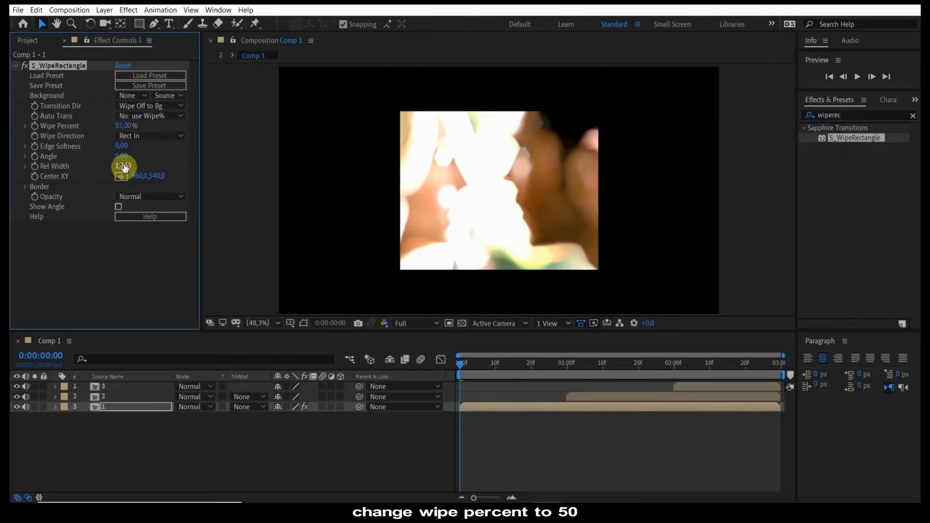
{"action": "left_click_drag", "start_coordinate": [124, 166], "coordinate": [418, 153]}
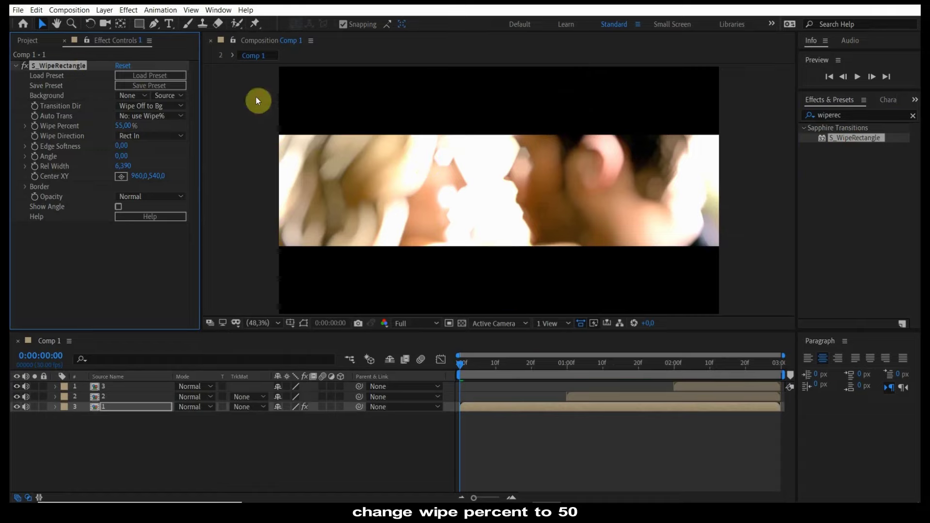
Paste the same wipe effect onto clip 2 at one second and clip 3 at two seconds
{"action": "left_click", "coordinate": [567, 368]}
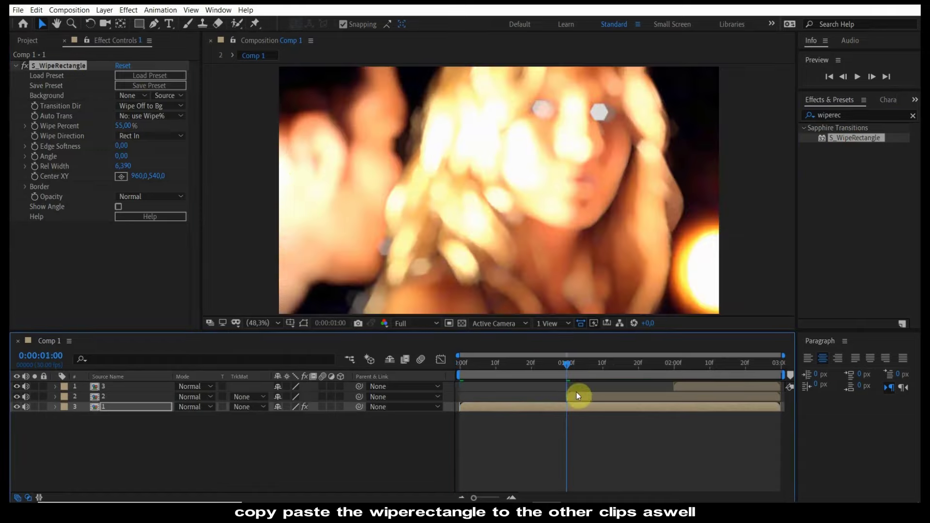
{"action": "left_click", "coordinate": [577, 398]}
{"action": "key", "text": "ctrl+v"}
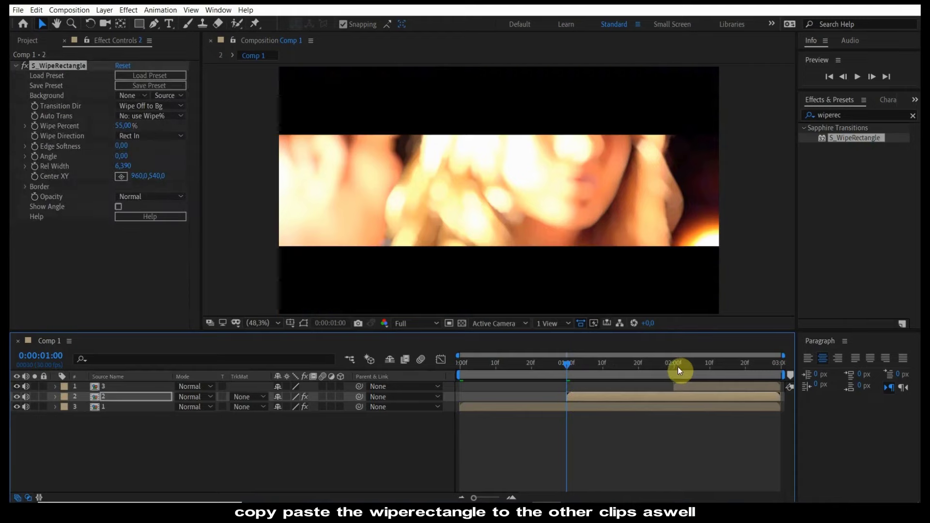
{"action": "left_click", "coordinate": [672, 365]}
{"action": "left_click", "coordinate": [681, 385]}
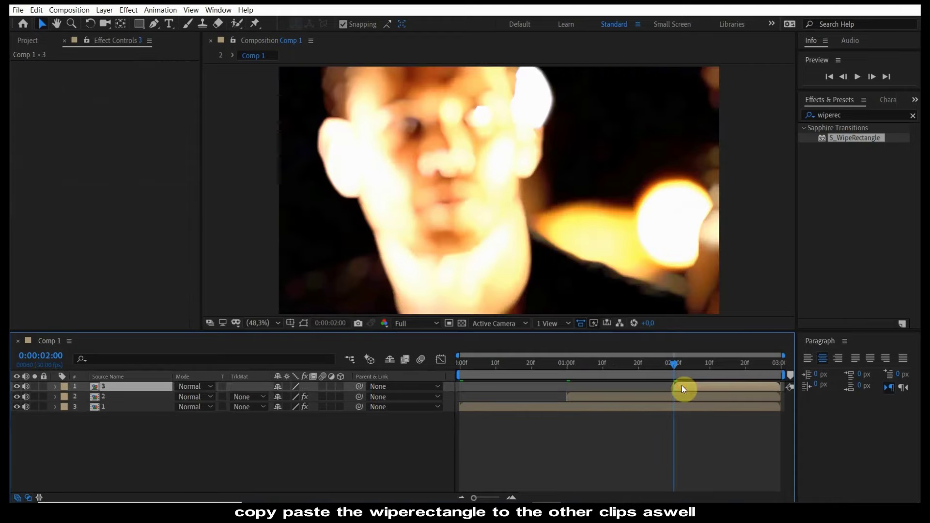
{"action": "key", "text": "ctrl+v"}
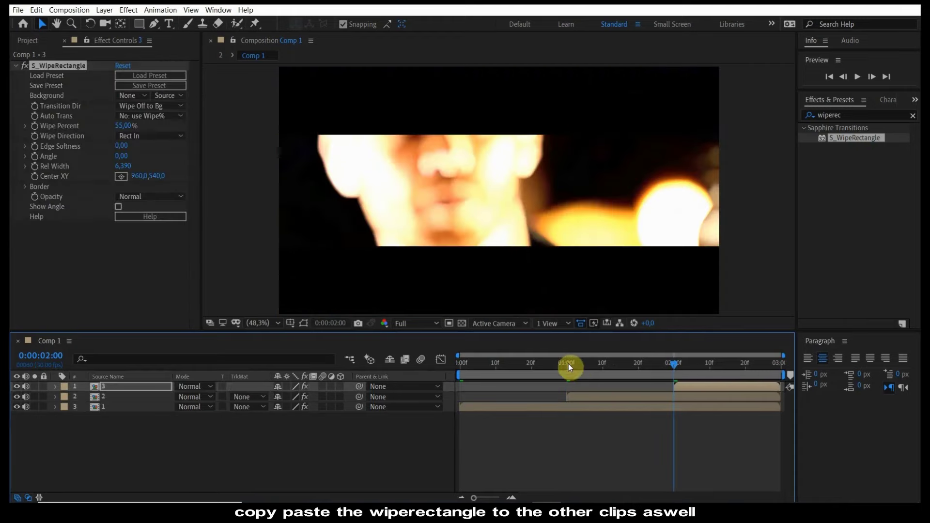
{"action": "left_click", "coordinate": [566, 364]}
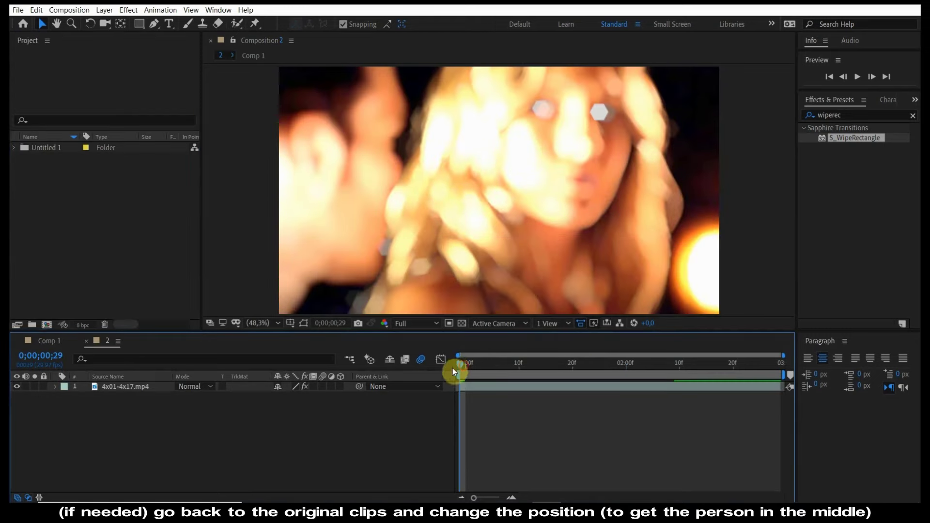
In precomp 2, lower the footage Position so the face centres in the wipe strip
{"action": "left_click", "coordinate": [467, 385]}
{"action": "key", "text": "p"}
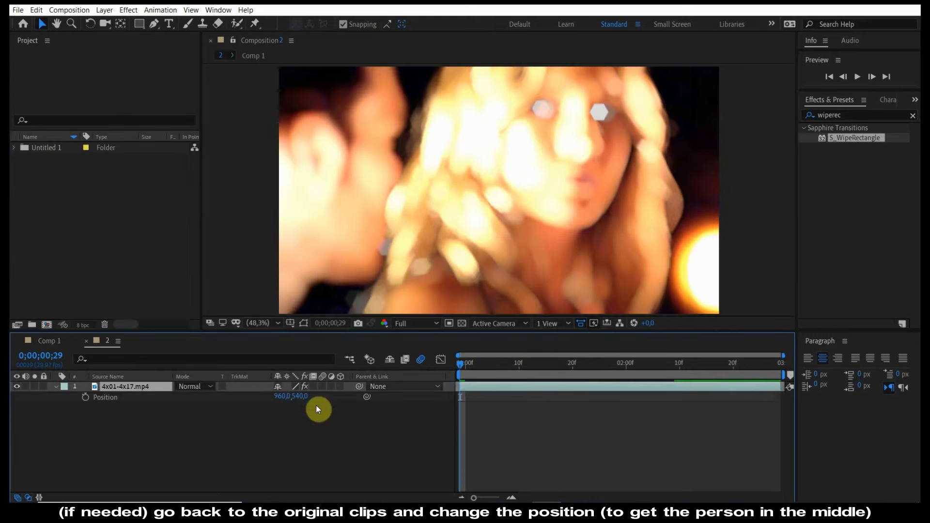
{"action": "left_click_drag", "start_coordinate": [295, 396], "coordinate": [372, 403]}
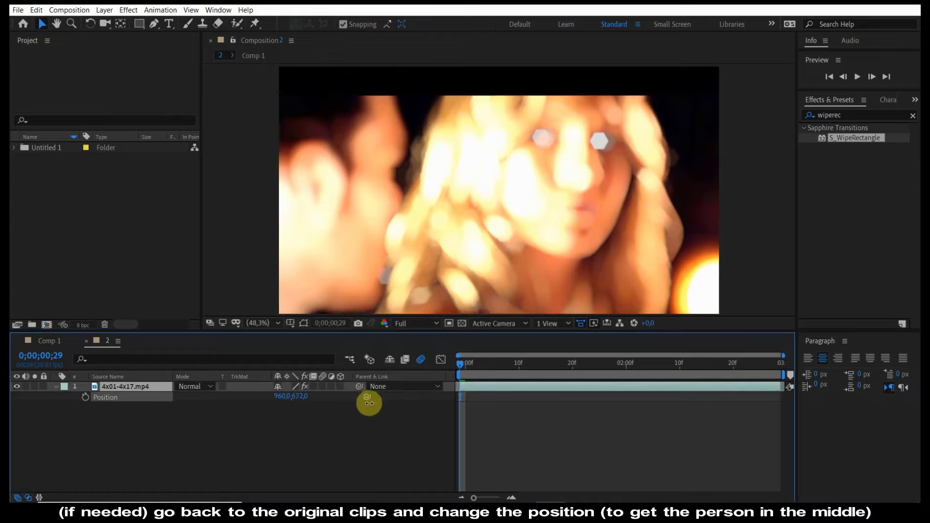
{"action": "left_click", "coordinate": [47, 341]}
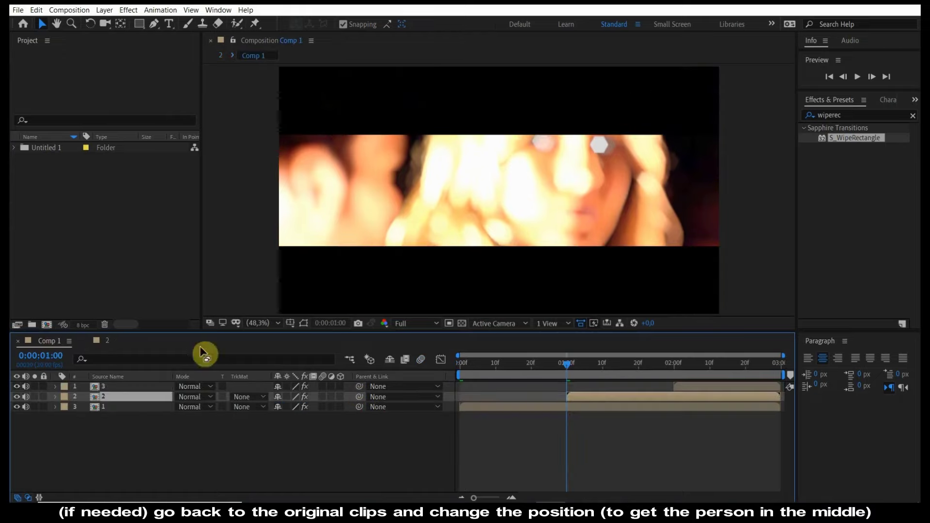
Lower precomp 3's footage to position 960,633, then preview the composite in Comp 1
{"action": "double_click", "coordinate": [692, 386]}
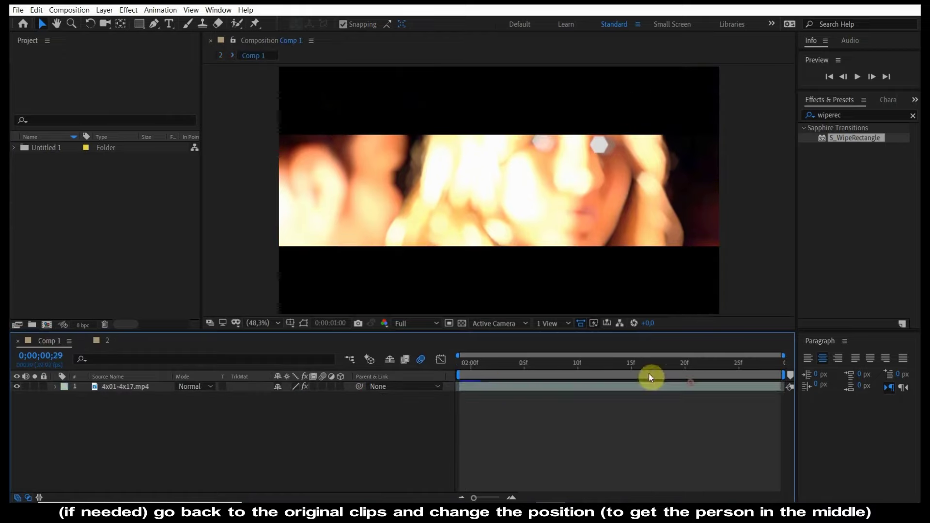
{"action": "left_click", "coordinate": [468, 387]}
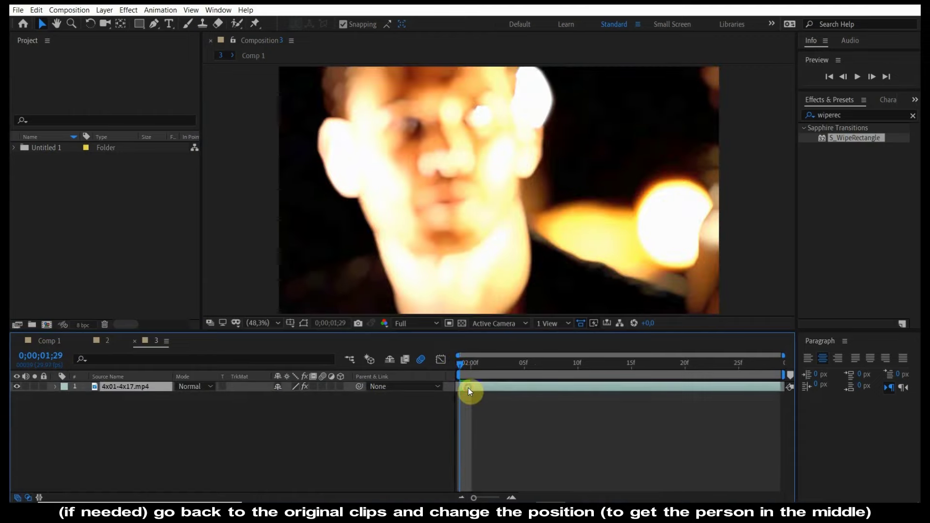
{"action": "key", "text": "p"}
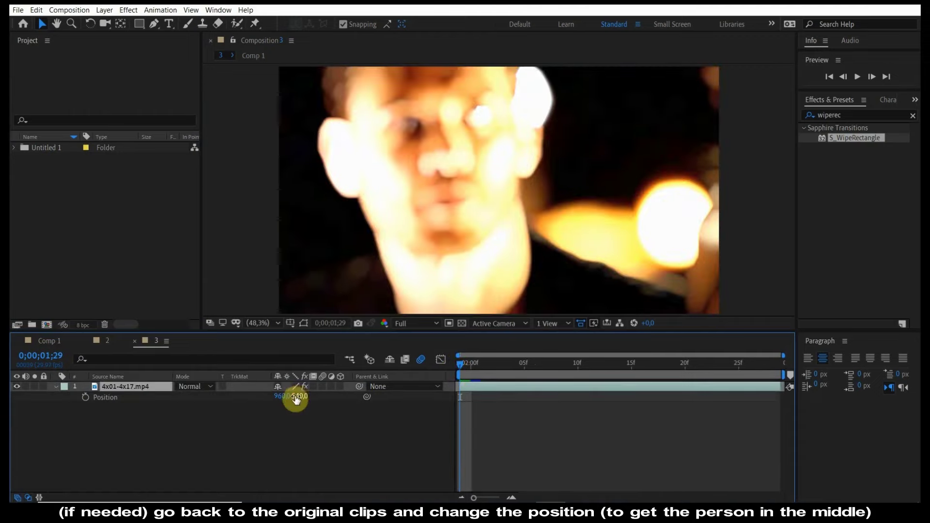
{"action": "left_click_drag", "start_coordinate": [296, 396], "coordinate": [354, 402]}
{"action": "left_click", "coordinate": [53, 338]}
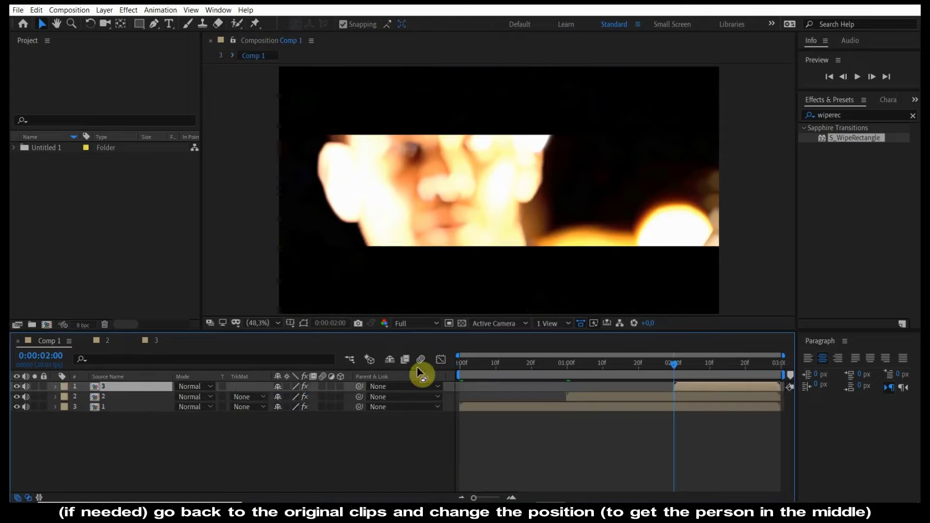
{"action": "key", "text": "space"}
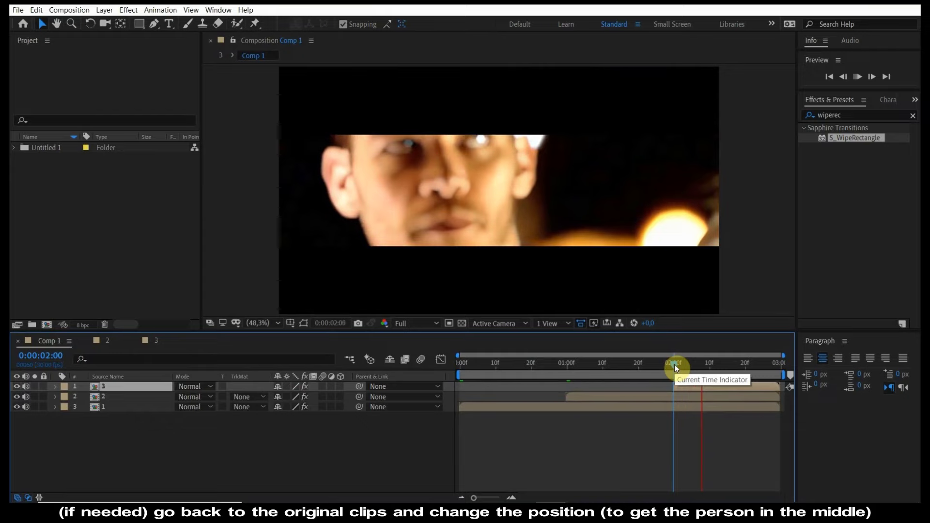
{"action": "key", "text": "space"}
{"action": "left_click_drag", "start_coordinate": [547, 364], "coordinate": [477, 364]}
Keyframe clip 1's Wipe Percent from 0% at the start to 55% at one second
{"action": "key", "text": "Home"}
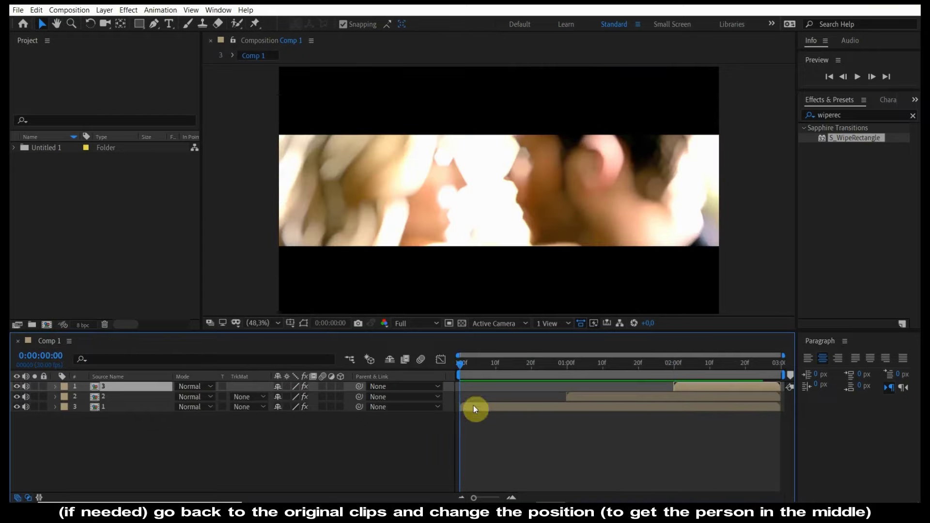
{"action": "left_click", "coordinate": [473, 406]}
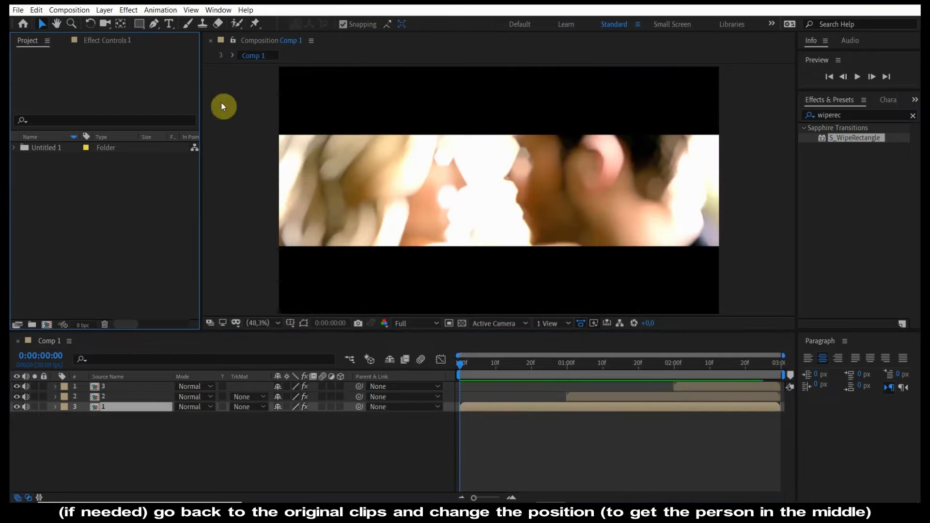
{"action": "left_click", "coordinate": [128, 40]}
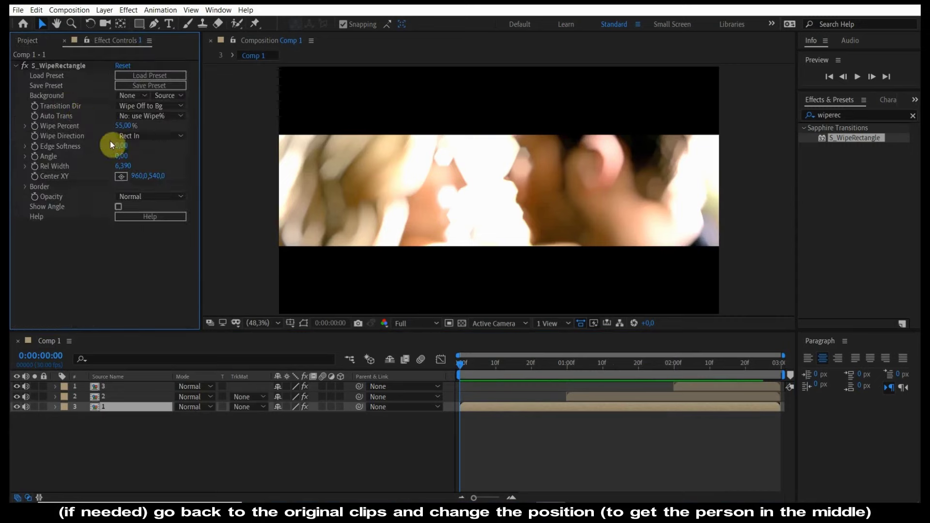
{"action": "left_click", "coordinate": [33, 126]}
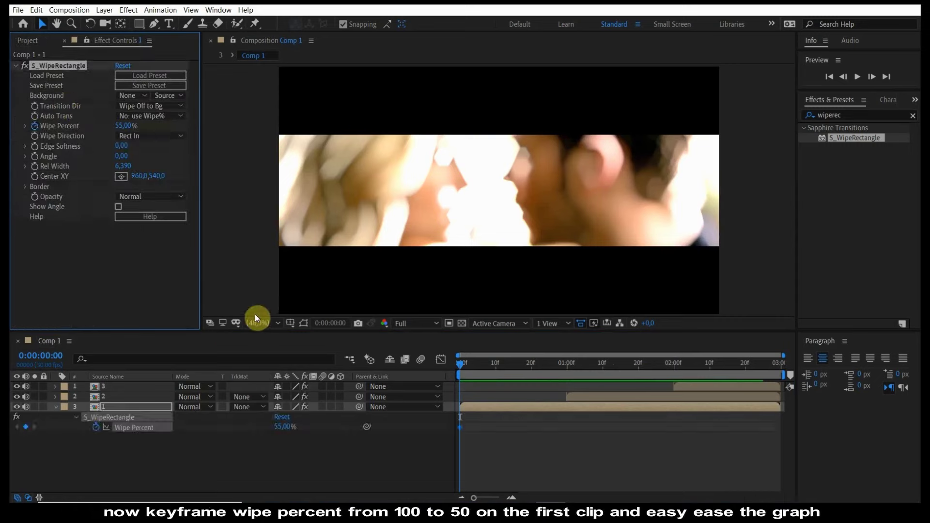
{"action": "left_click_drag", "start_coordinate": [460, 429], "coordinate": [552, 429]}
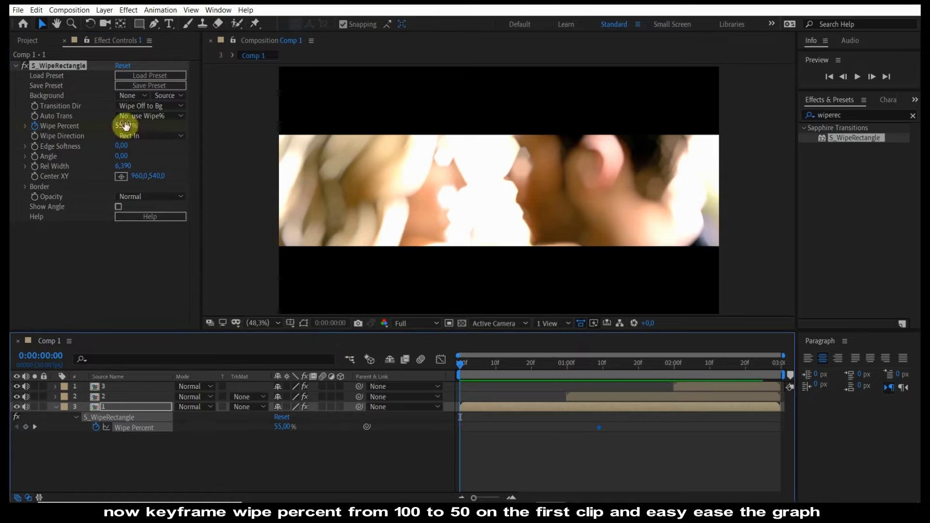
{"action": "left_click_drag", "start_coordinate": [164, 123], "coordinate": [30, 125]}
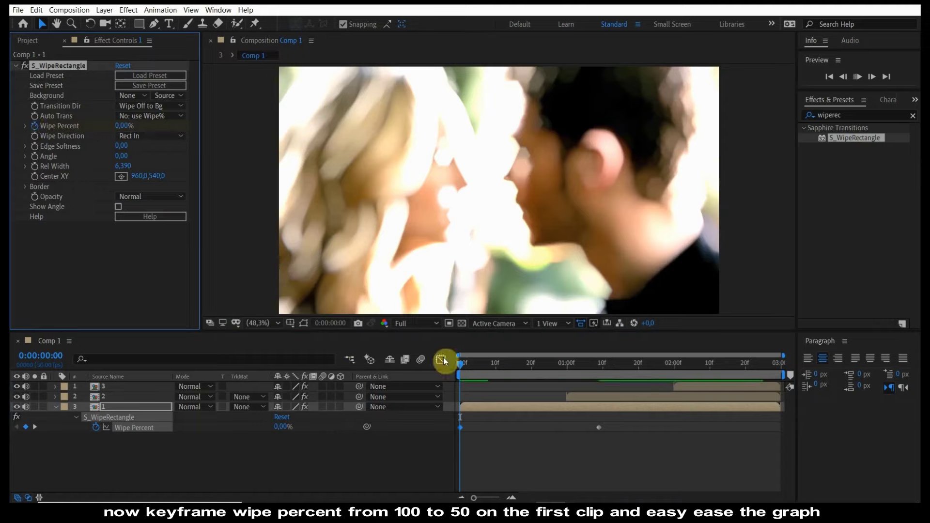
{"action": "key", "text": "space"}
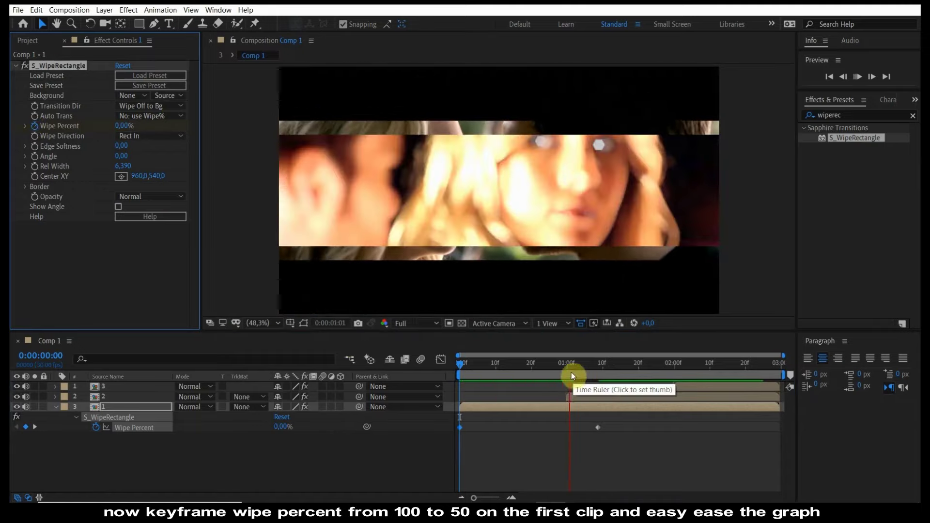
{"action": "left_click", "coordinate": [565, 362]}
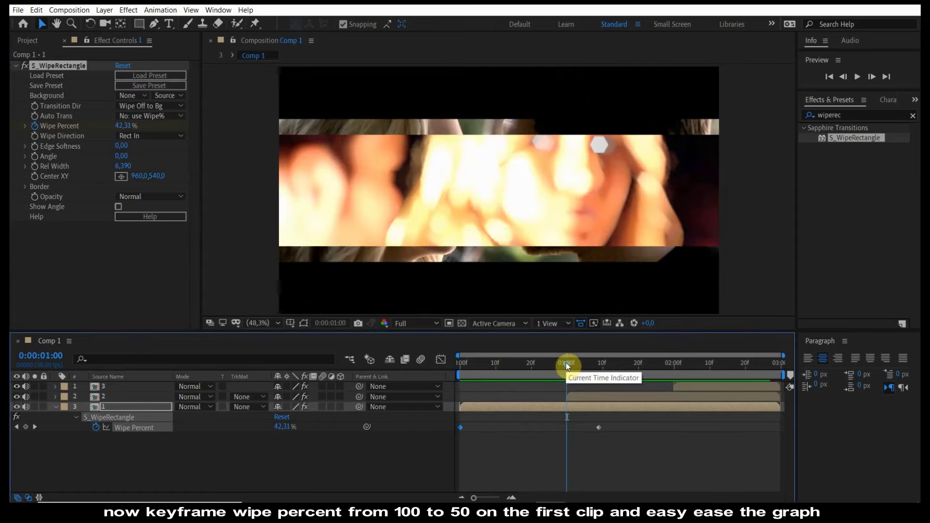
{"action": "left_click_drag", "start_coordinate": [599, 427], "coordinate": [567, 427]}
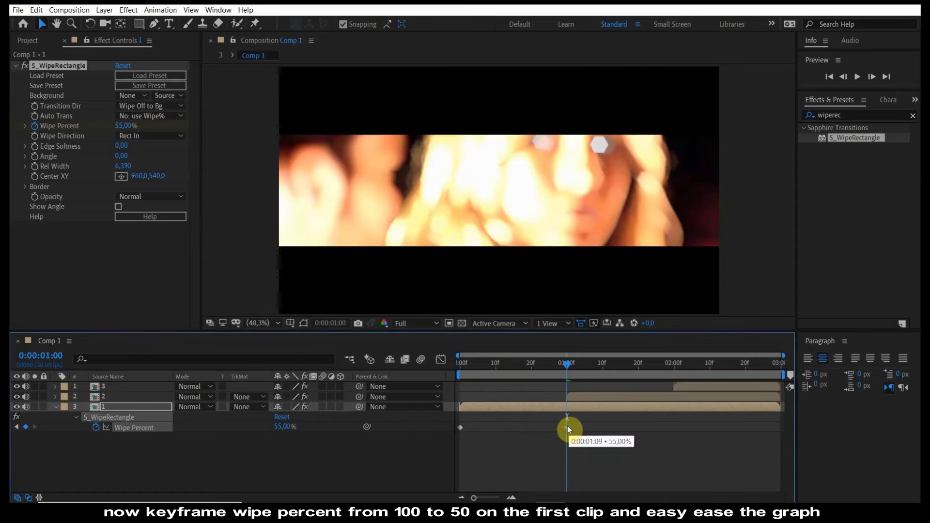
{"action": "left_click_drag", "start_coordinate": [467, 366], "coordinate": [385, 364]}
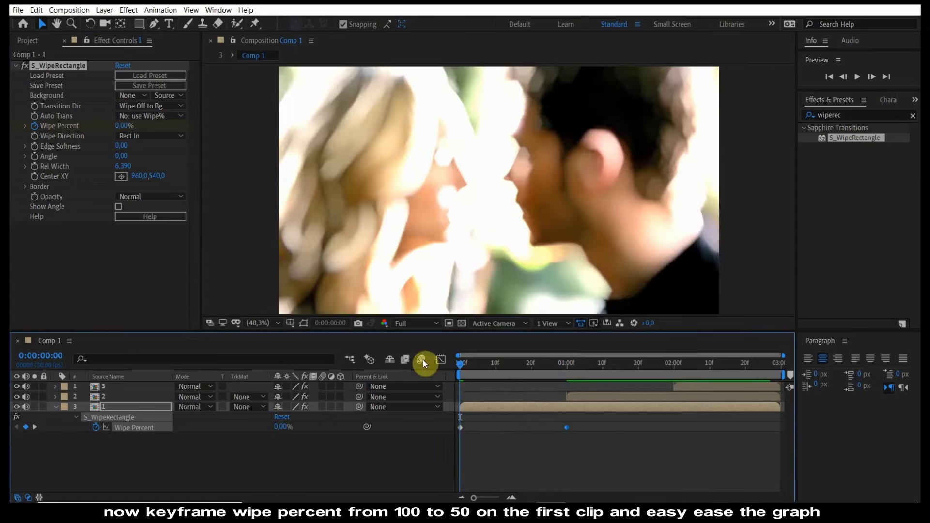
Apply Easy Ease to both Wipe Percent keyframes in the Graph Editor and preview it
{"action": "left_click", "coordinate": [440, 359]}
{"action": "left_click", "coordinate": [531, 421]}
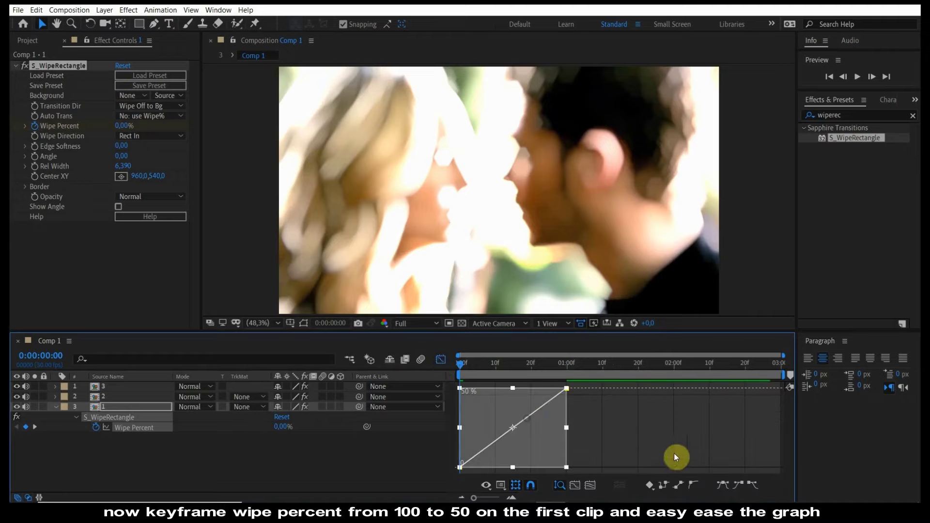
{"action": "left_click", "coordinate": [727, 483]}
{"action": "key", "text": "space"}
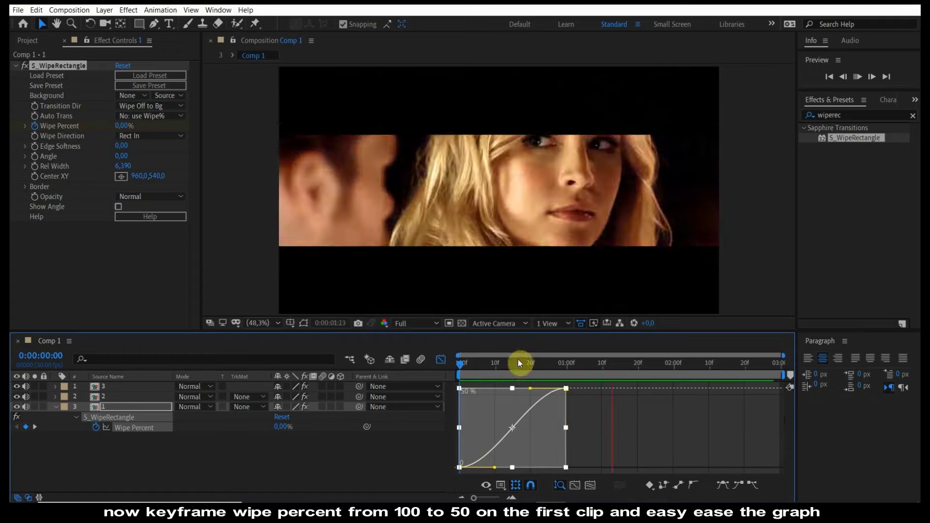
{"action": "left_click", "coordinate": [442, 359]}
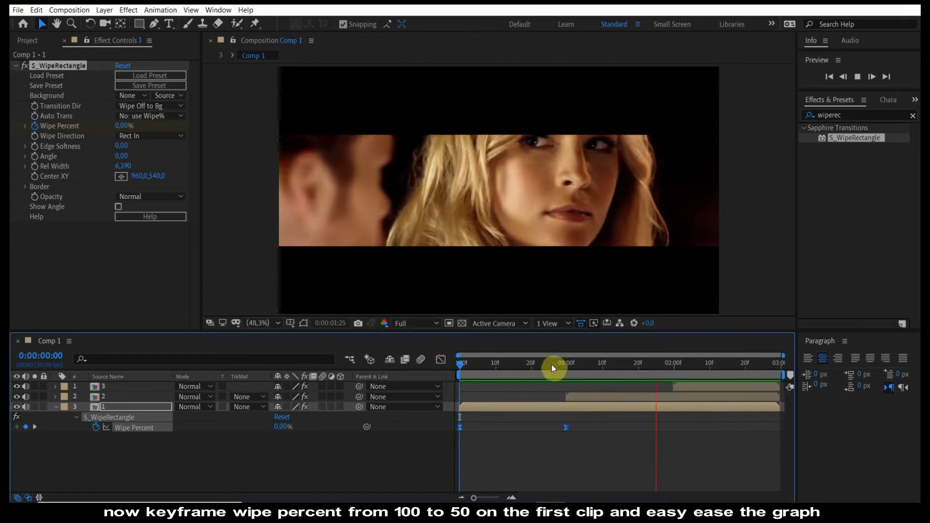
{"action": "left_click", "coordinate": [568, 367]}
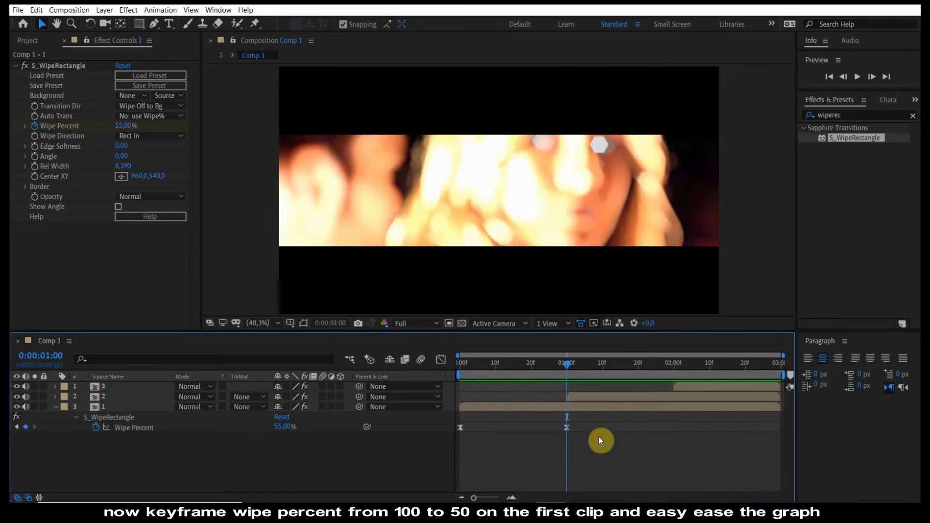
{"action": "left_click", "coordinate": [573, 398]}
Move clip 2 to position 960,40 for the top strip and clip 3 to 960,1040 for the bottom
{"action": "key", "text": "p"}
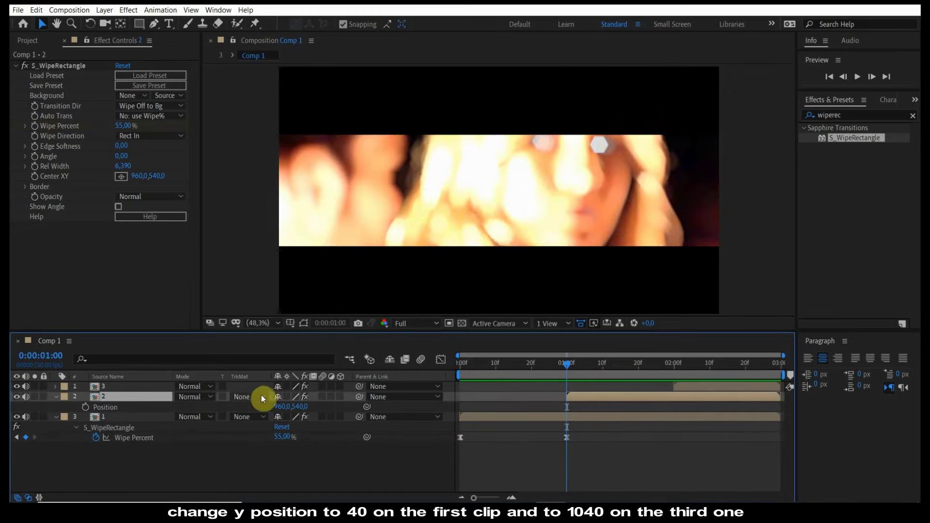
{"action": "left_click_drag", "start_coordinate": [277, 408], "coordinate": [31, 397]}
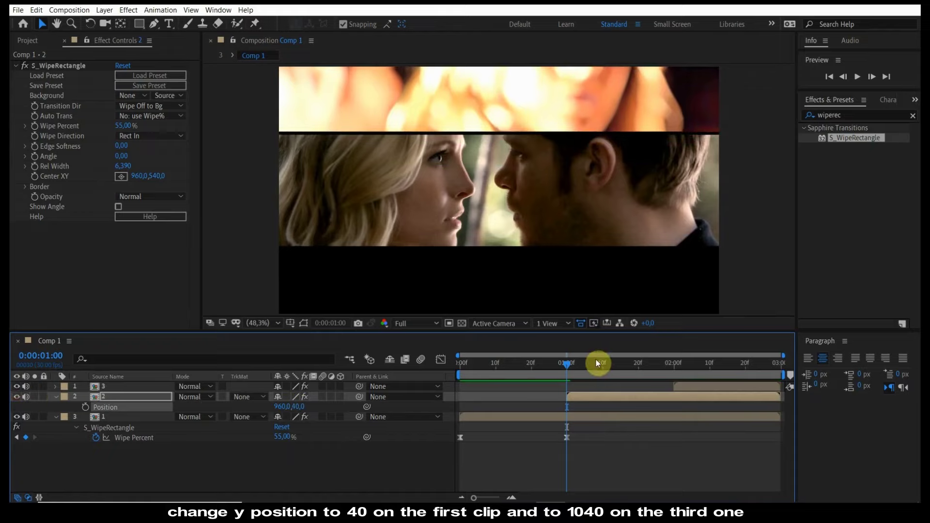
{"action": "left_click", "coordinate": [671, 372]}
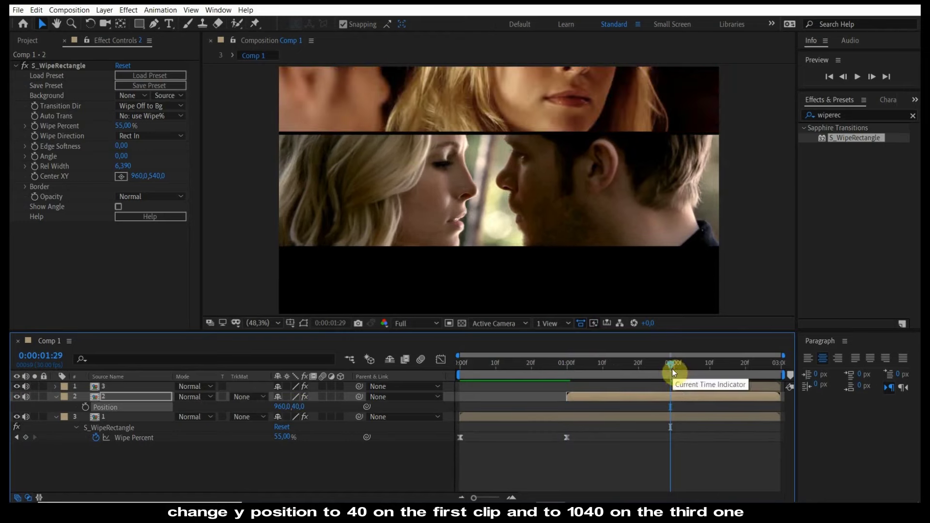
{"action": "left_click_drag", "start_coordinate": [672, 370], "coordinate": [673, 373]}
{"action": "left_click", "coordinate": [678, 384]}
{"action": "key", "text": "p"}
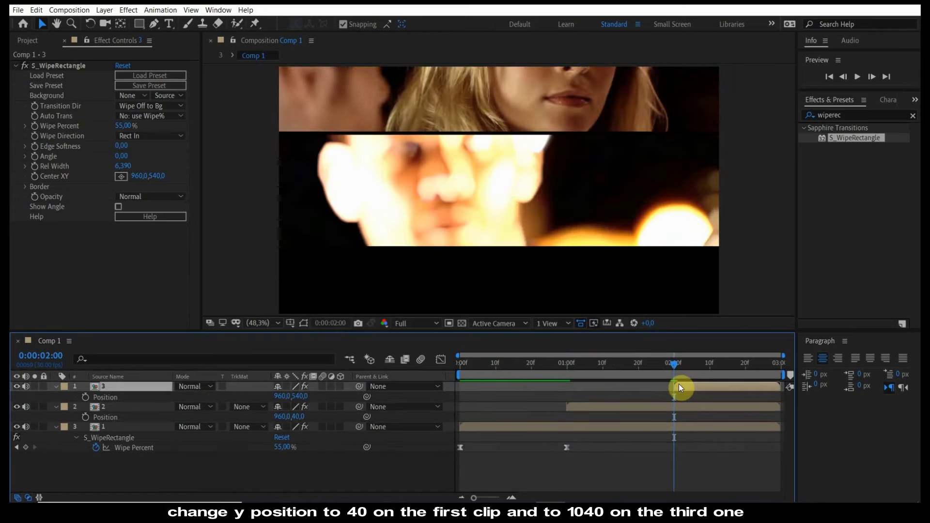
{"action": "left_click_drag", "start_coordinate": [300, 397], "coordinate": [577, 405]}
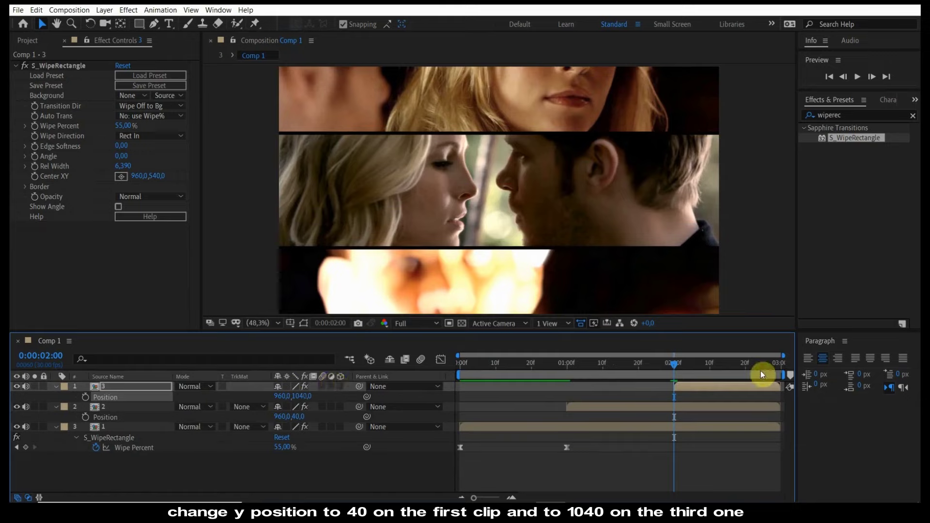
{"action": "left_click", "coordinate": [565, 366]}
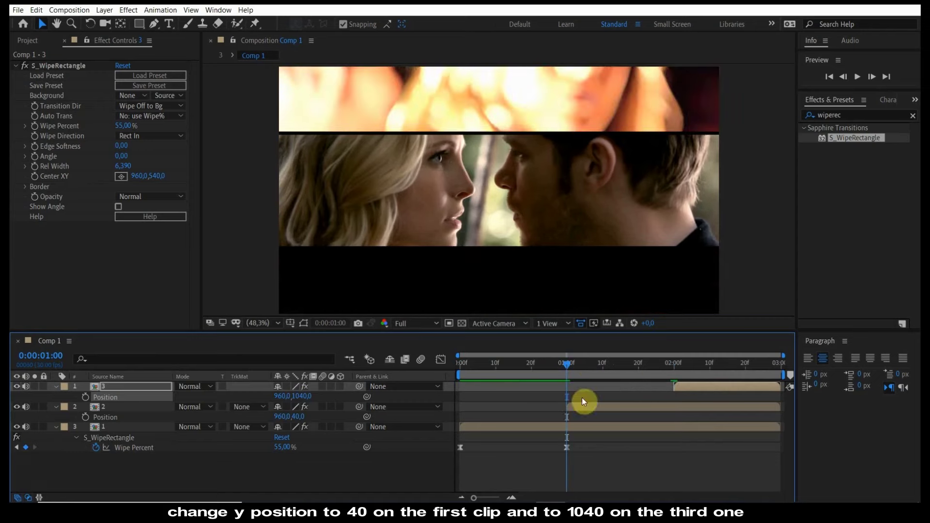
{"action": "left_click", "coordinate": [580, 405]}
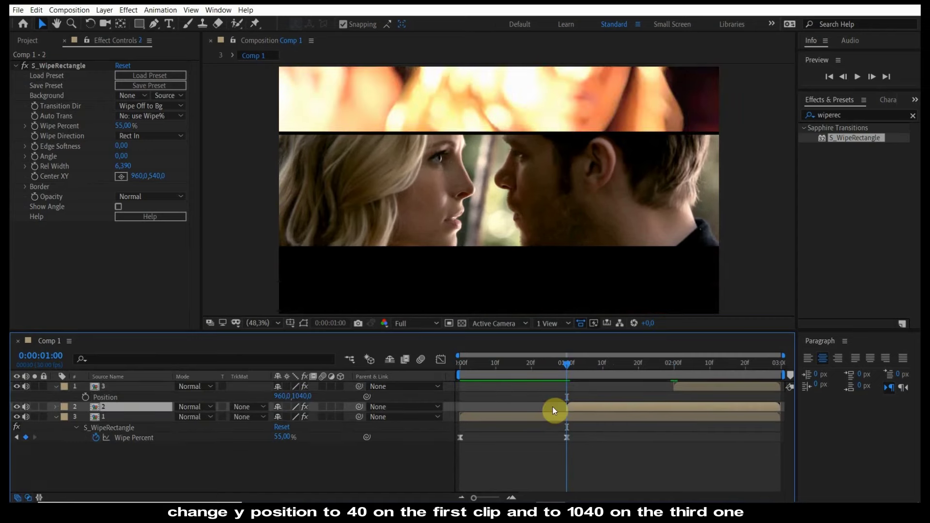
Separate the Position of clips 2 and 3 into X and Y dimensions
{"action": "key", "text": "p"}
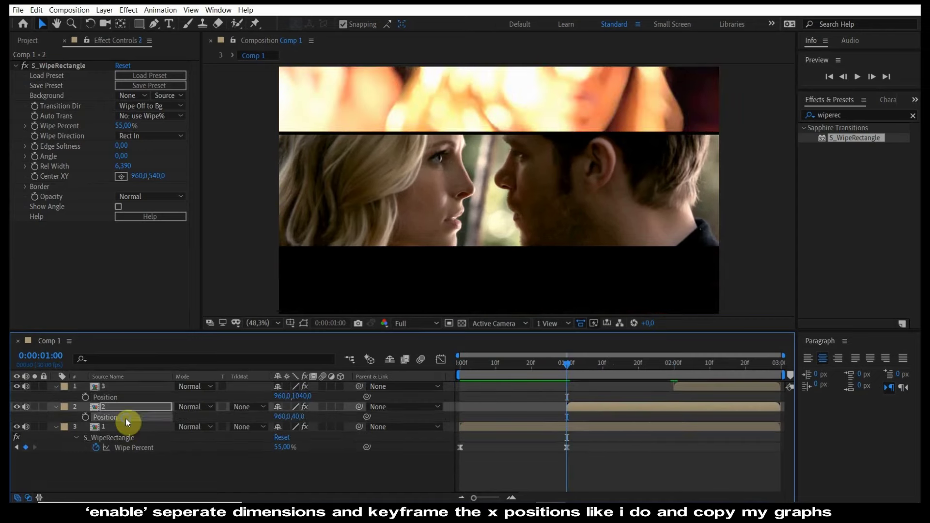
{"action": "right_click", "coordinate": [126, 418]}
{"action": "left_click", "coordinate": [168, 317]}
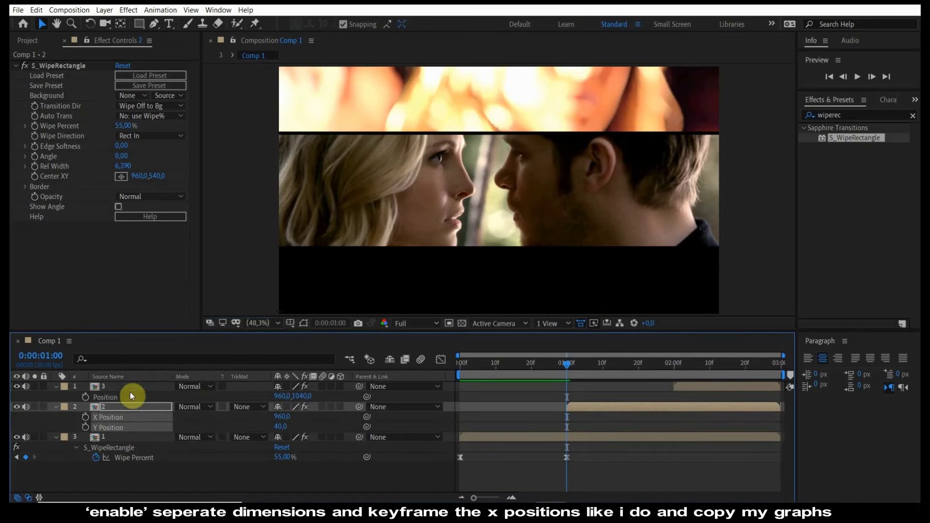
{"action": "right_click", "coordinate": [129, 398]}
{"action": "left_click", "coordinate": [169, 294]}
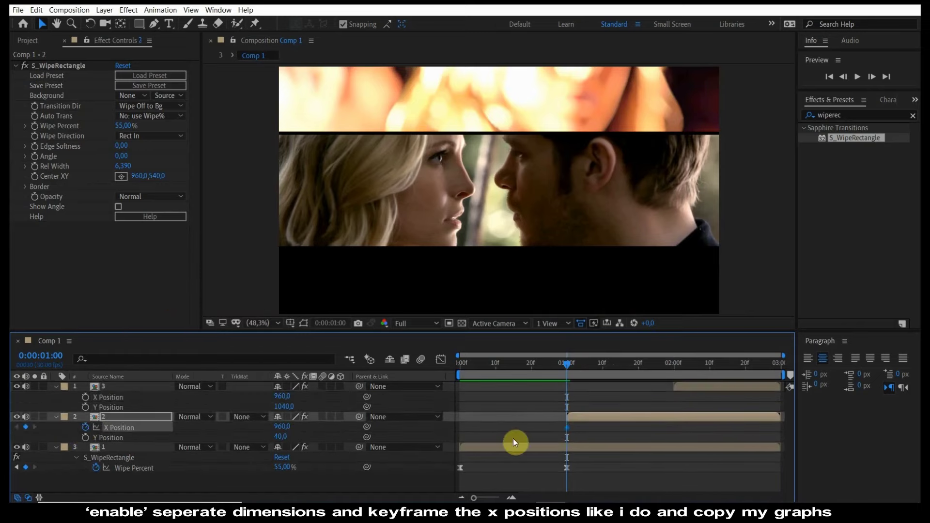
Keyframe clip 2's X Position to slide from 2565 at one second to 960 at its end
{"action": "left_click_drag", "start_coordinate": [568, 425], "coordinate": [780, 429]}
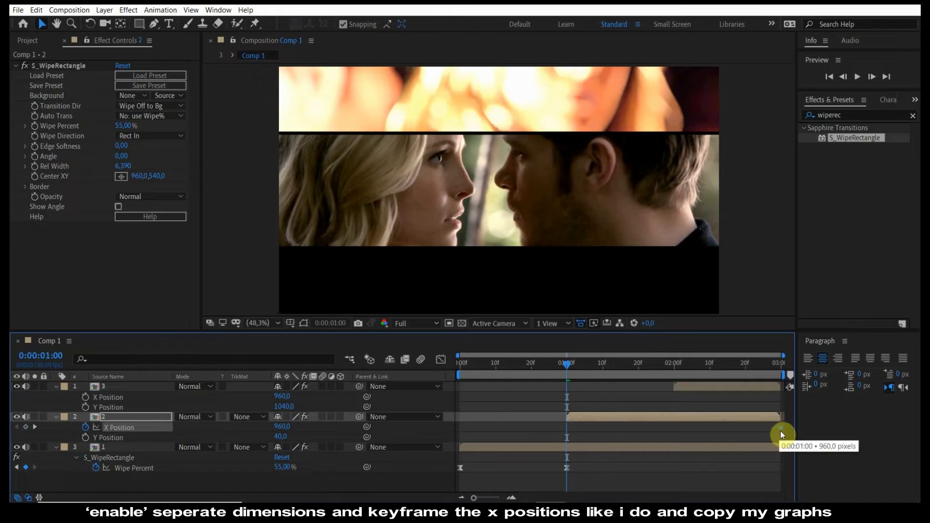
{"action": "left_click_drag", "start_coordinate": [285, 430], "coordinate": [464, 392]}
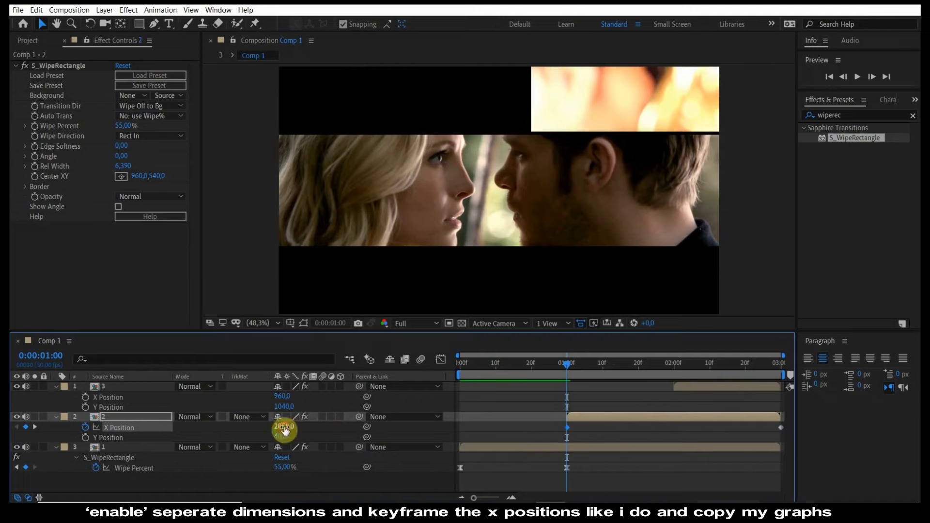
{"action": "left_click_drag", "start_coordinate": [284, 430], "coordinate": [563, 406]}
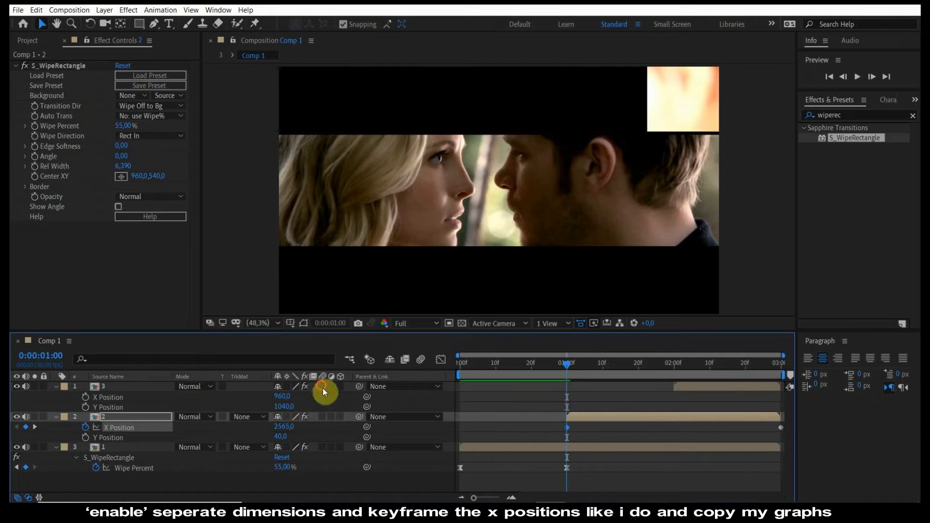
Give clip 2's X Position keyframes a sharp eased-out curve in the Graph Editor, then save the project
{"action": "left_click", "coordinate": [440, 358]}
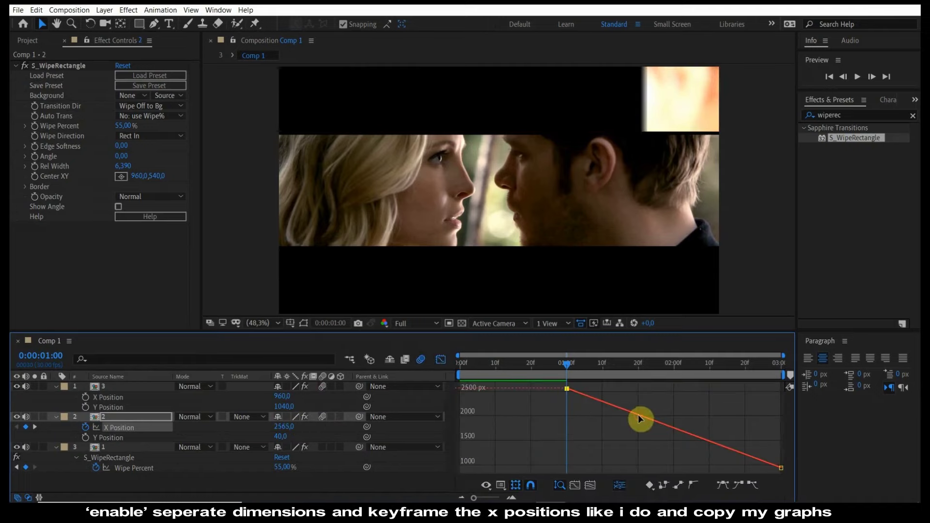
{"action": "left_click", "coordinate": [692, 435]}
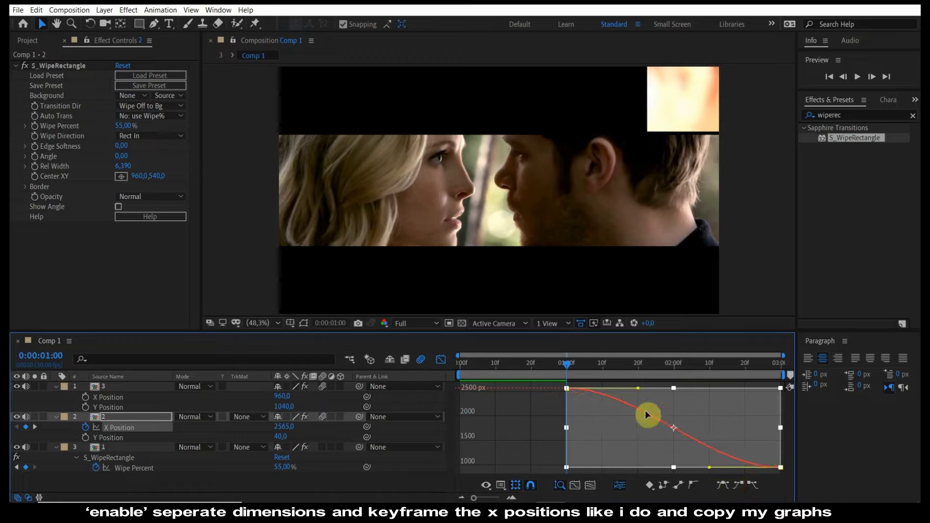
{"action": "key", "text": "space"}
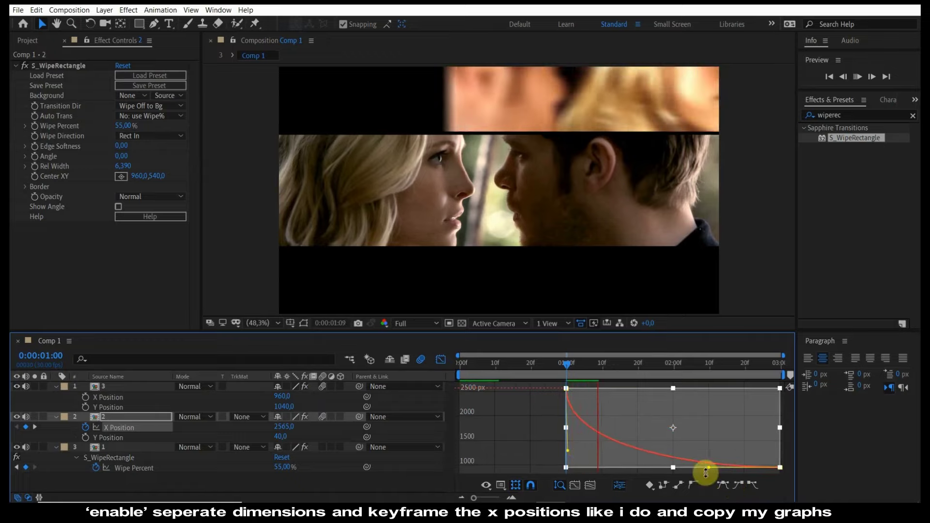
{"action": "left_click_drag", "start_coordinate": [708, 467], "coordinate": [630, 468]}
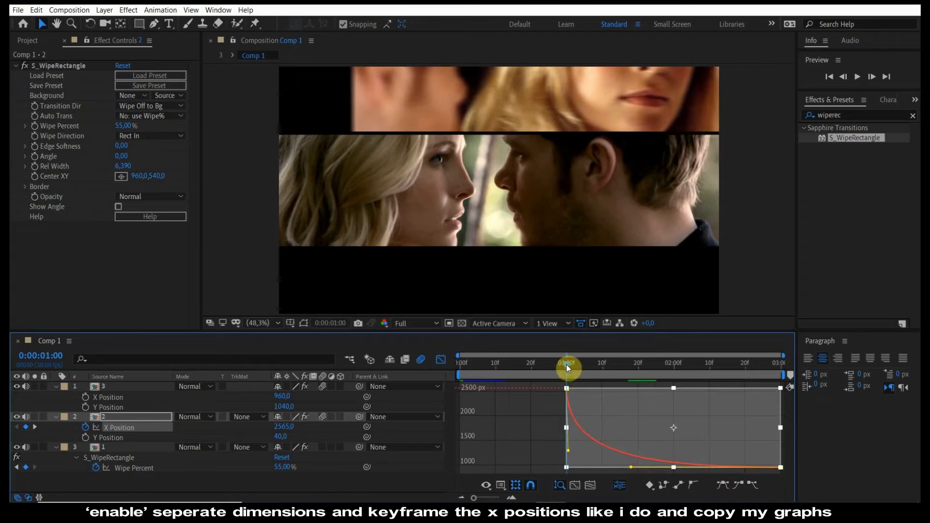
{"action": "key", "text": "ctrl+s"}
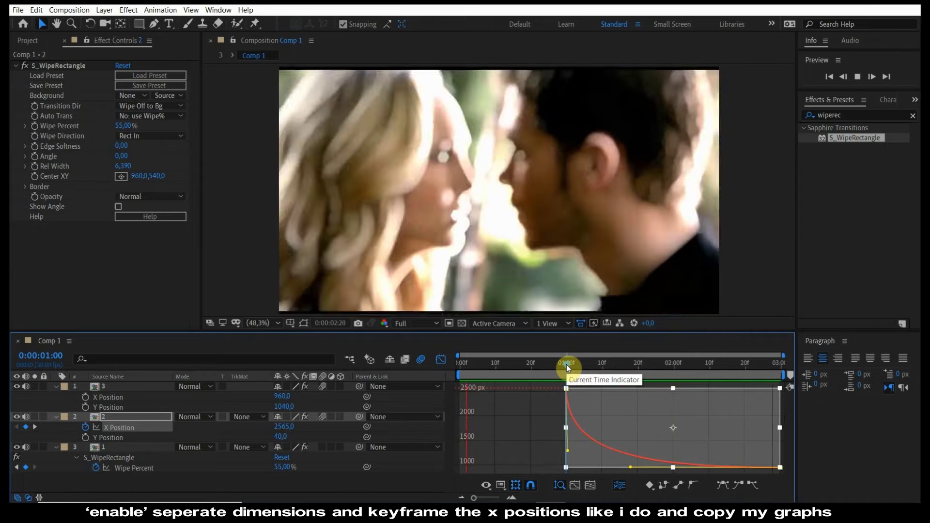
{"action": "left_click", "coordinate": [566, 364]}
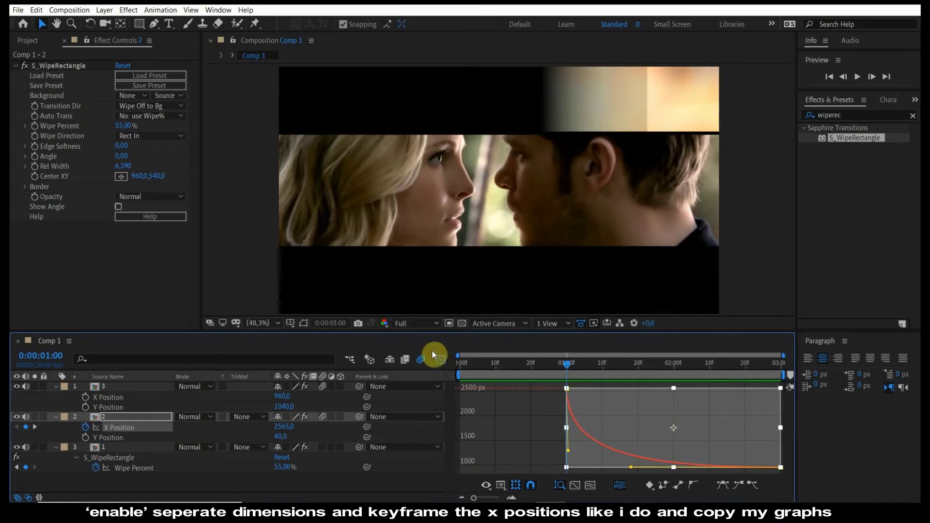
{"action": "left_click", "coordinate": [435, 356]}
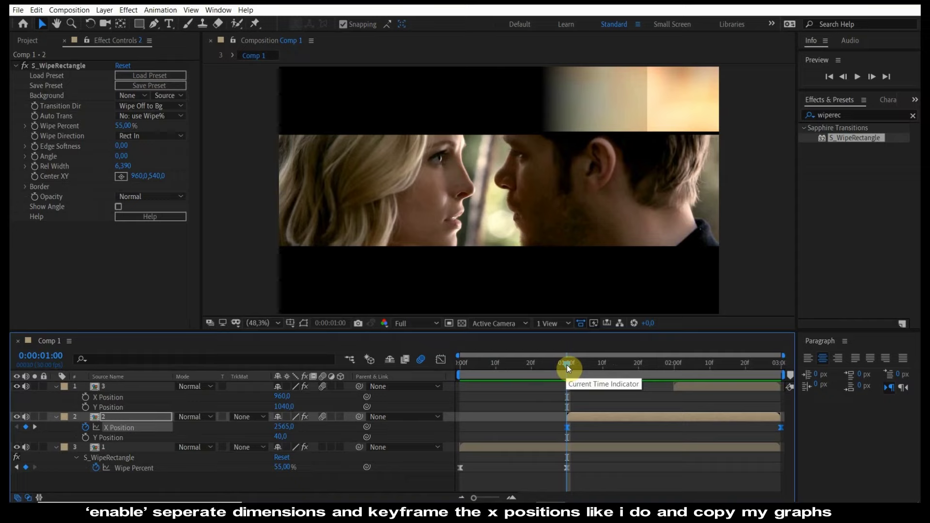
Keyframe clip 3's X Position to slide in from -347 at two seconds, ending at three seconds
{"action": "left_click_drag", "start_coordinate": [567, 364], "coordinate": [673, 368]}
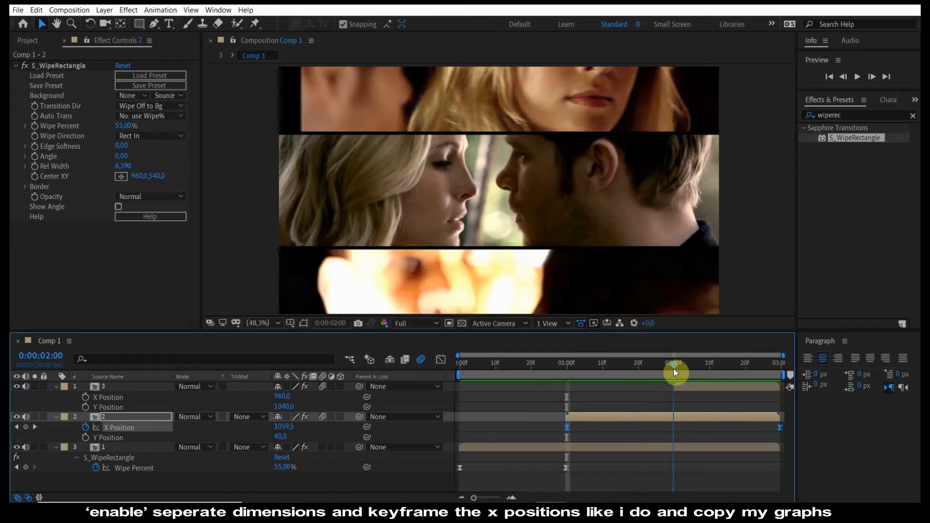
{"action": "left_click", "coordinate": [678, 388]}
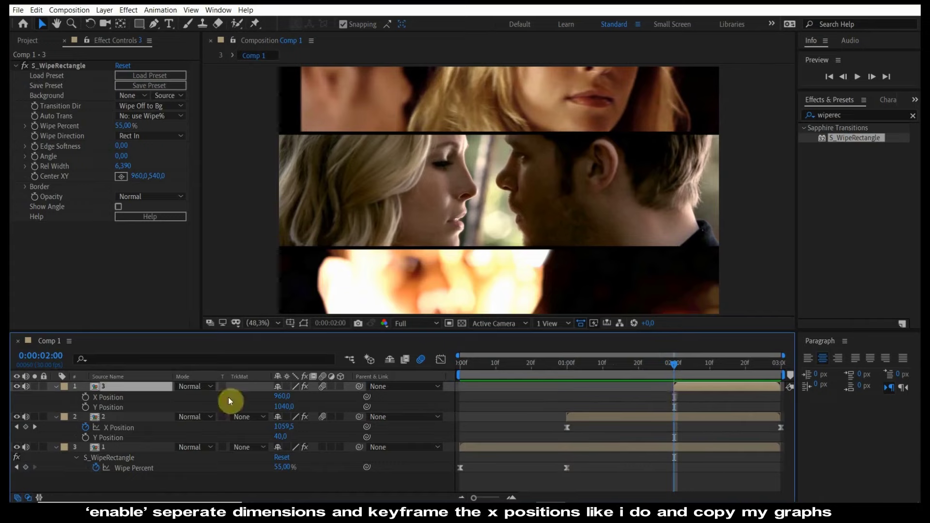
{"action": "left_click", "coordinate": [86, 398]}
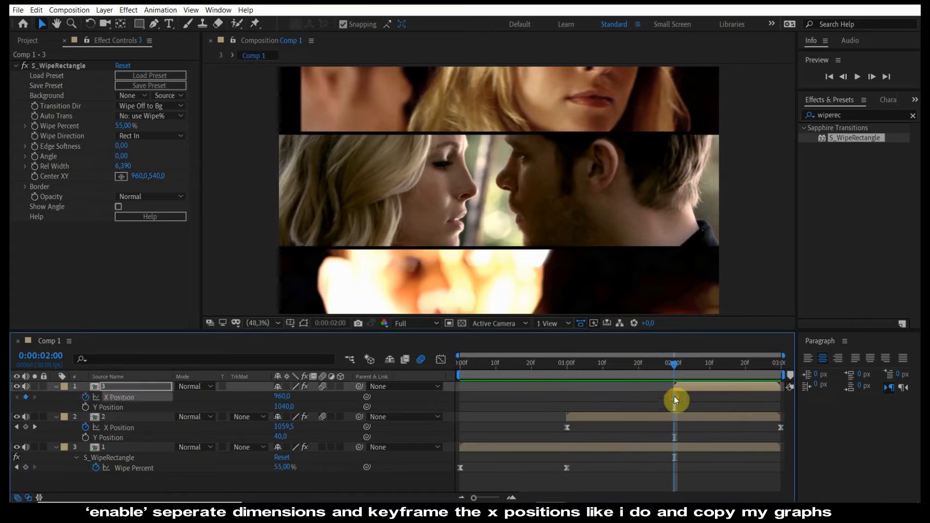
{"action": "left_click_drag", "start_coordinate": [672, 402], "coordinate": [783, 402]}
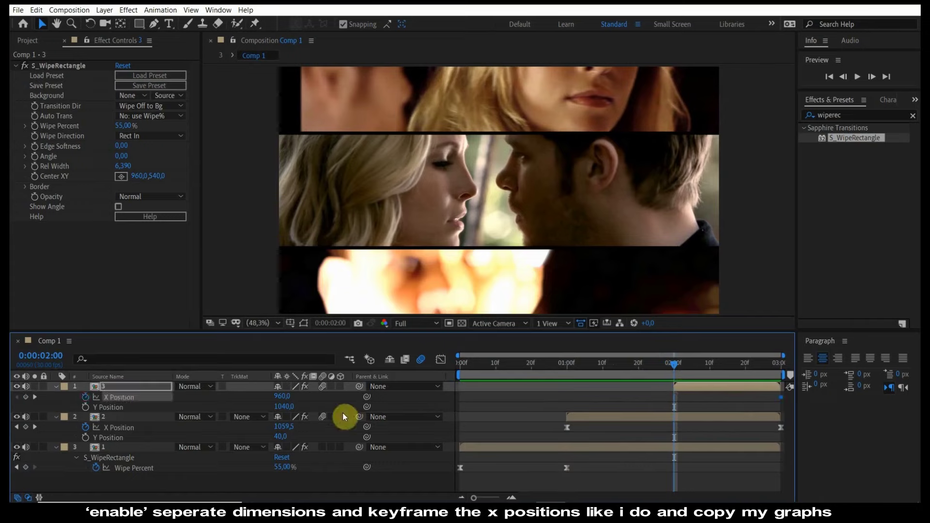
{"action": "left_click_drag", "start_coordinate": [281, 397], "coordinate": [12, 420]}
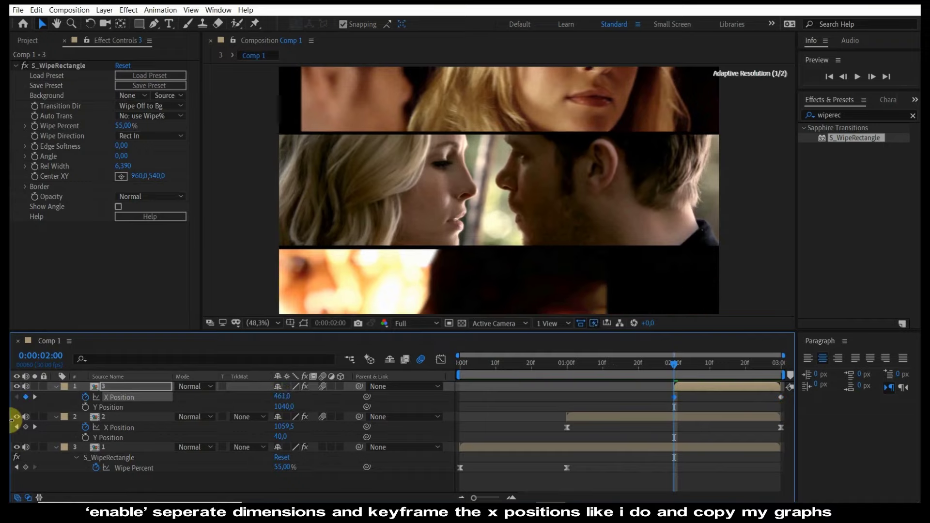
{"action": "left_click_drag", "start_coordinate": [281, 397], "coordinate": [21, 388]}
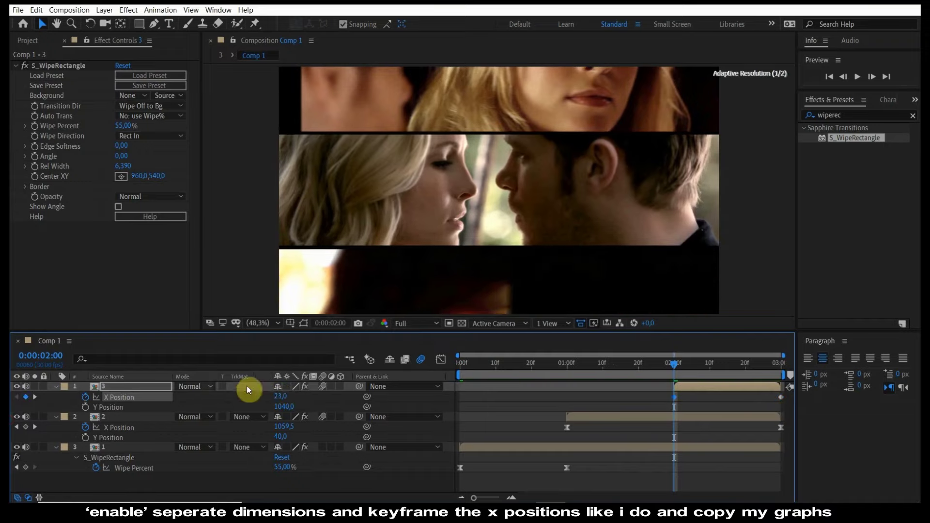
{"action": "left_click_drag", "start_coordinate": [163, 396], "coordinate": [73, 391]}
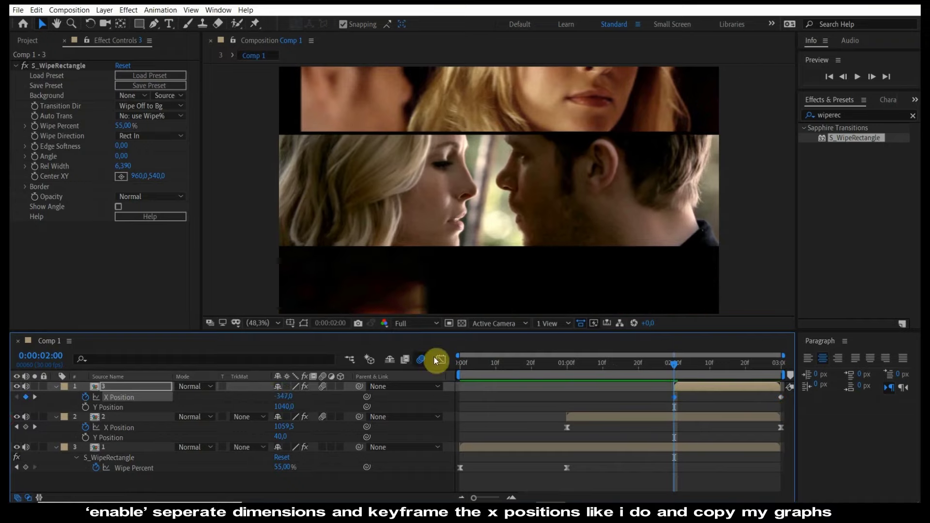
Ease clip 3's X Position keyframes into a fast-start, slow-finish curve and preview the slide
{"action": "key", "text": "shift+F3"}
{"action": "left_click", "coordinate": [739, 416]}
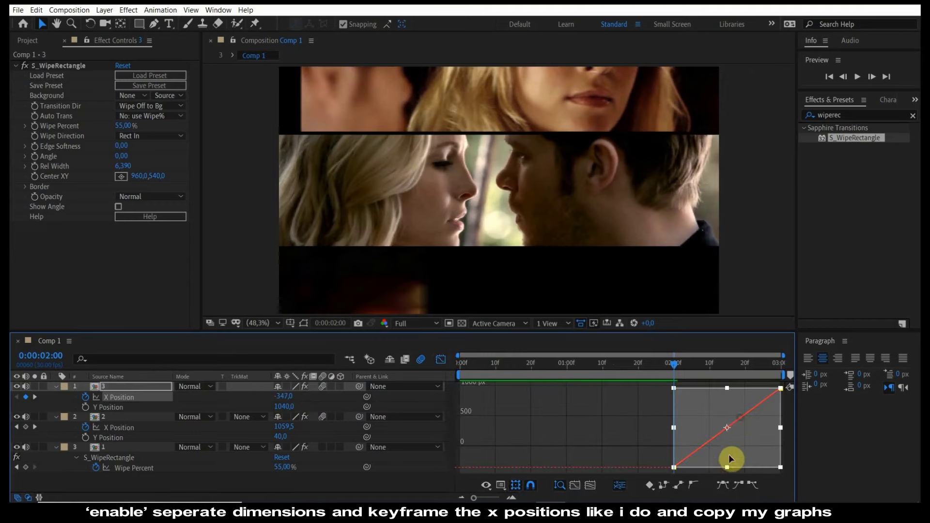
{"action": "left_click", "coordinate": [721, 484]}
{"action": "left_click_drag", "start_coordinate": [710, 468], "coordinate": [664, 410]}
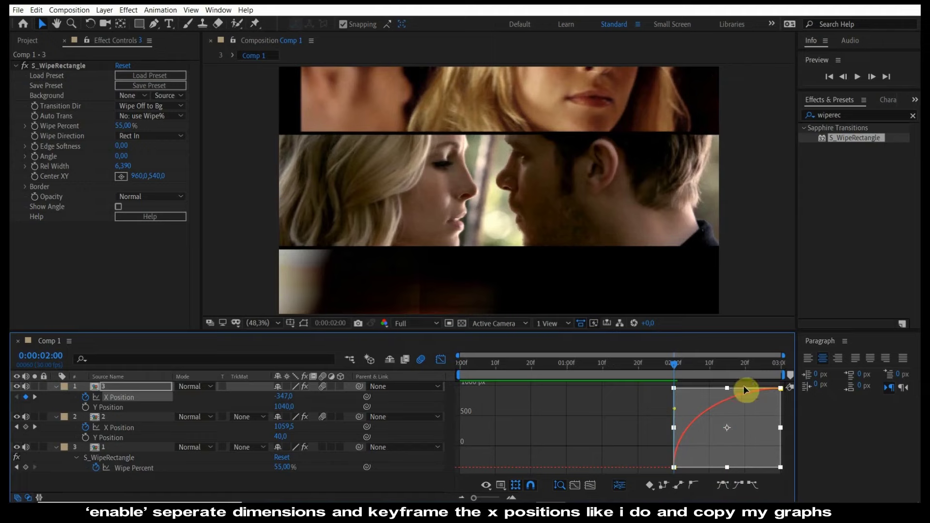
{"action": "left_click_drag", "start_coordinate": [734, 389], "coordinate": [726, 385]}
{"action": "key", "text": "space"}
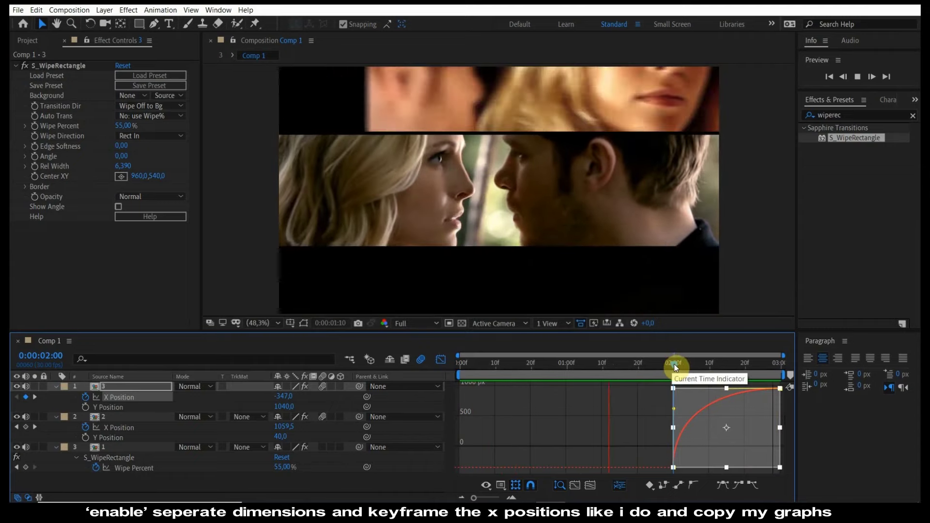
{"action": "key", "text": "space"}
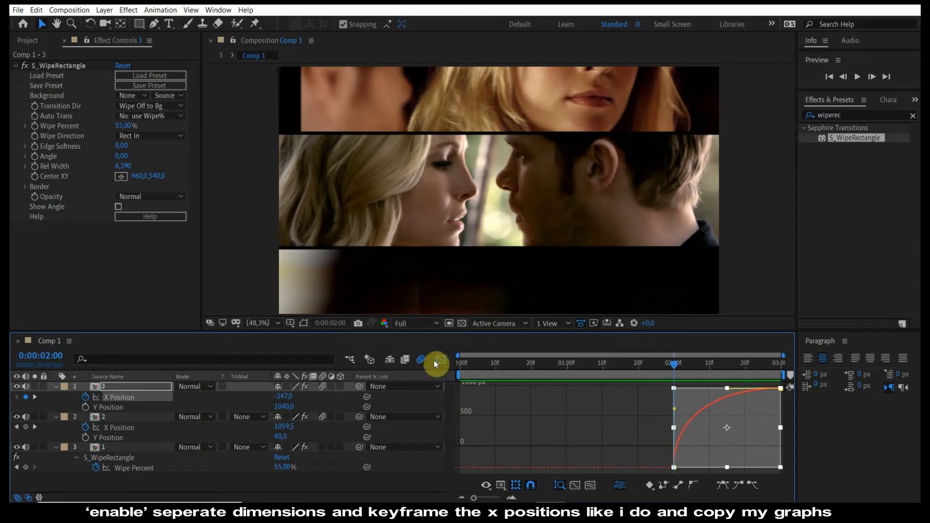
{"action": "left_click", "coordinate": [529, 415]}
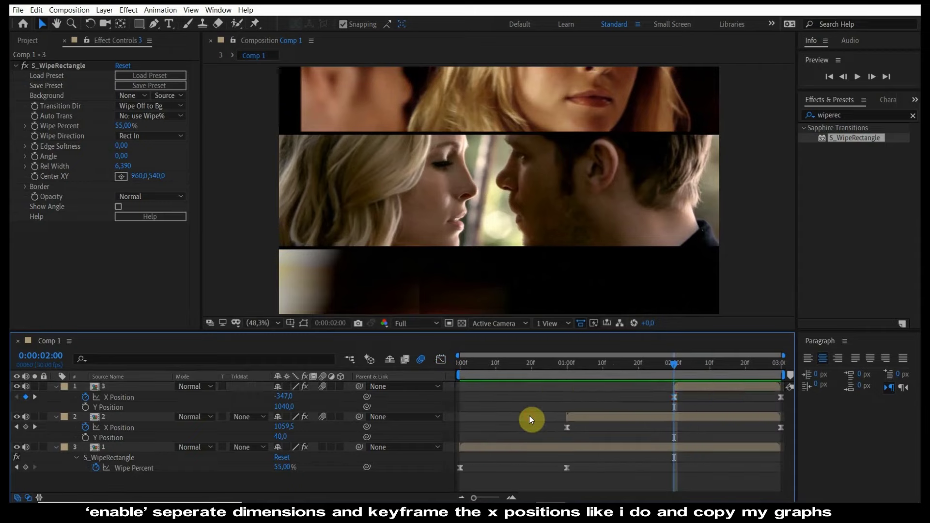
{"action": "key", "text": "u"}
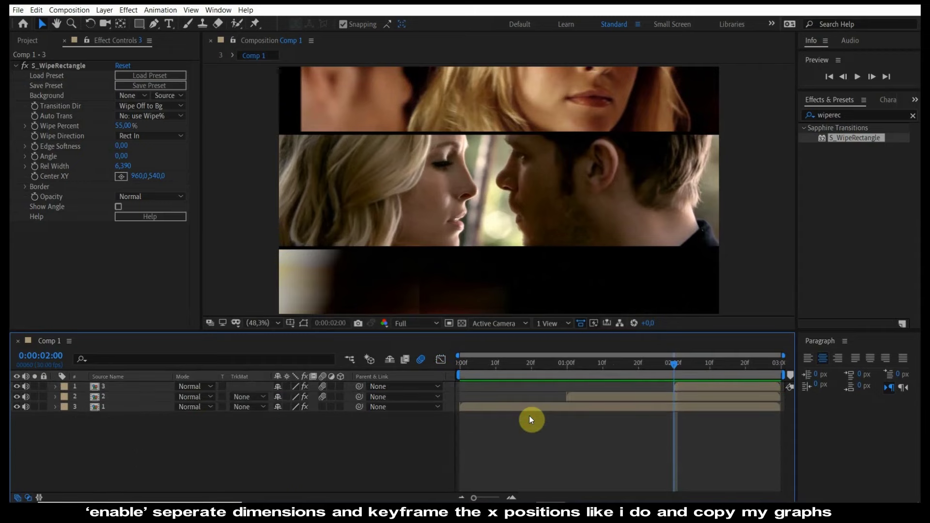
Add a Null 2 layer, parent the three clip layers to it, and show its Position
{"action": "key", "text": "ctrl+alt+shift+y"}
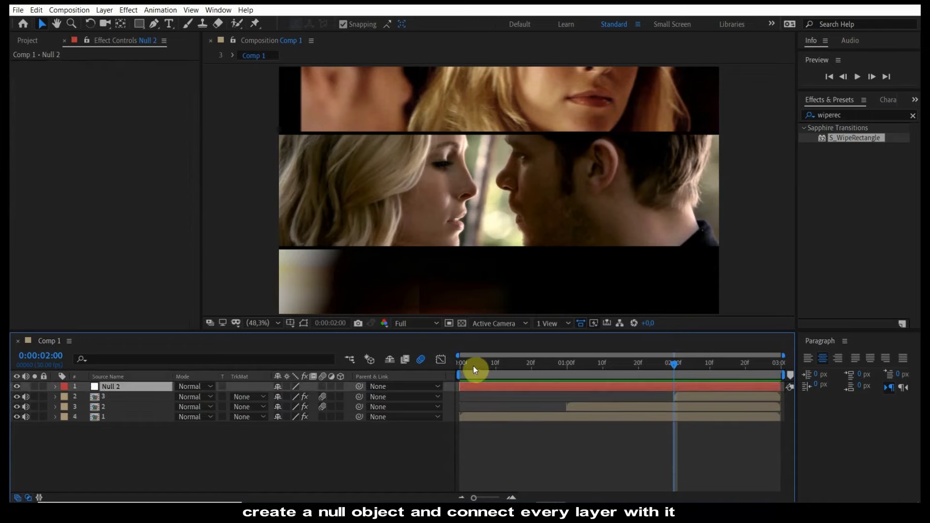
{"action": "left_click_drag", "start_coordinate": [474, 368], "coordinate": [444, 368]}
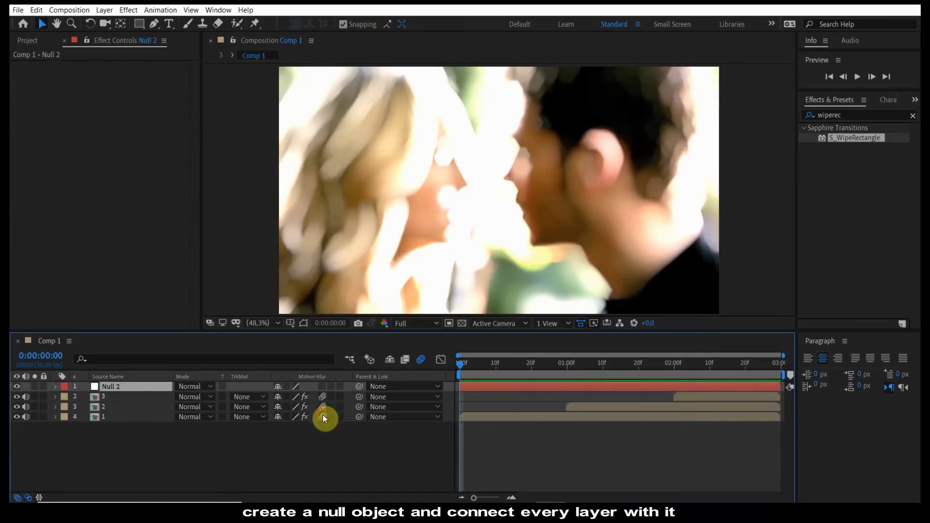
{"action": "left_click_drag", "start_coordinate": [349, 393], "coordinate": [351, 433]}
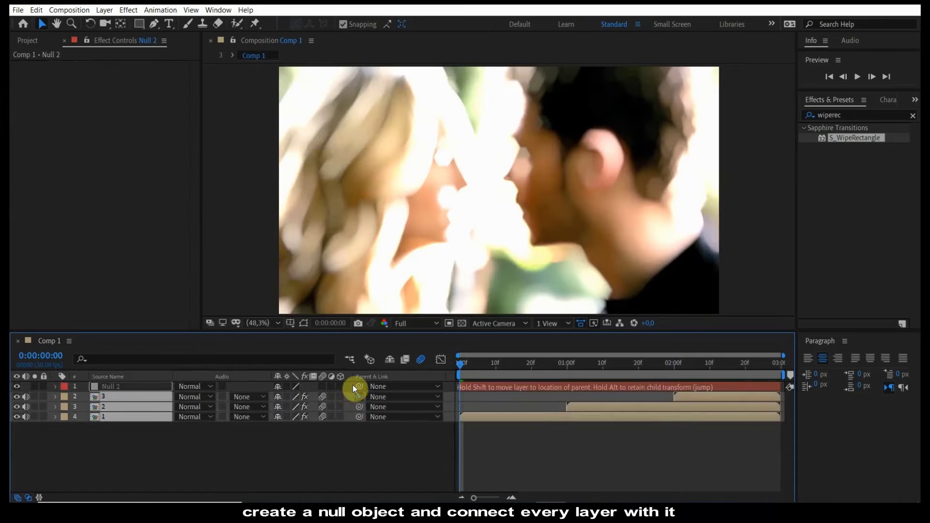
{"action": "left_click_drag", "start_coordinate": [360, 397], "coordinate": [353, 385]}
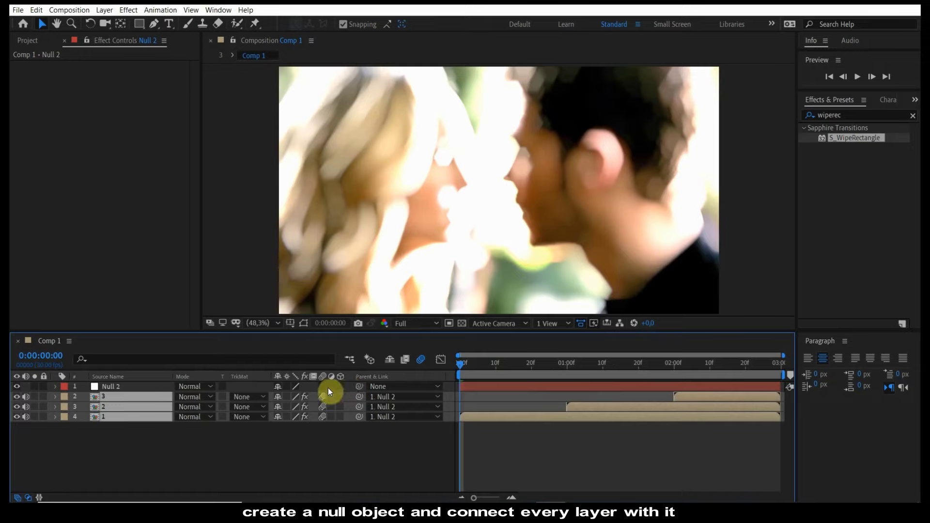
{"action": "left_click", "coordinate": [500, 387]}
{"action": "key", "text": "p"}
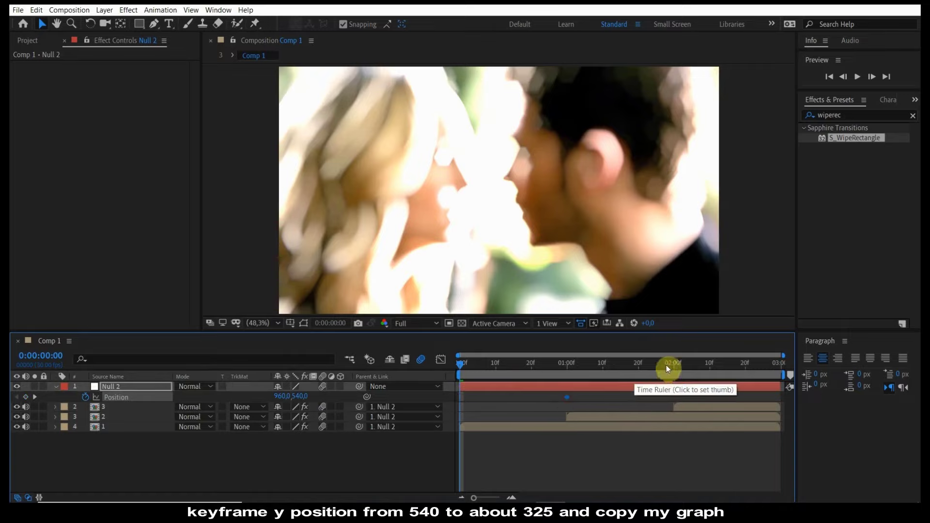
Keyframe Null 2's Position Y to 323 at the last frame and split Position into X and Y
{"action": "left_click_drag", "start_coordinate": [666, 364], "coordinate": [778, 362]}
{"action": "left_click", "coordinate": [539, 461]}
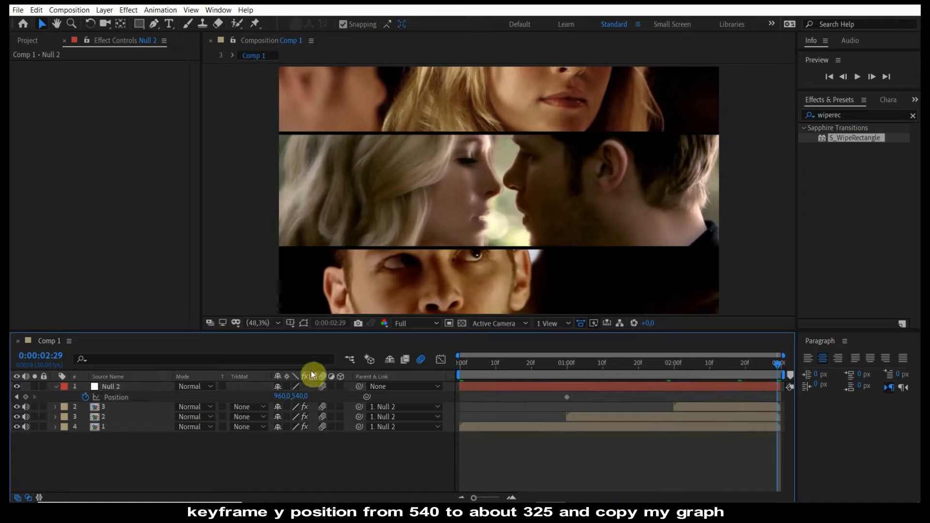
{"action": "left_click_drag", "start_coordinate": [283, 397], "coordinate": [173, 391]}
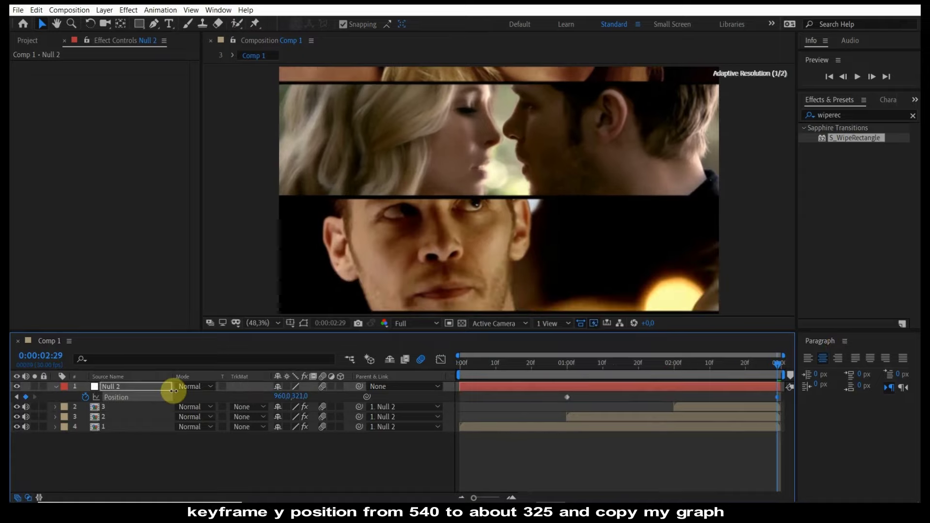
{"action": "left_click", "coordinate": [440, 359]}
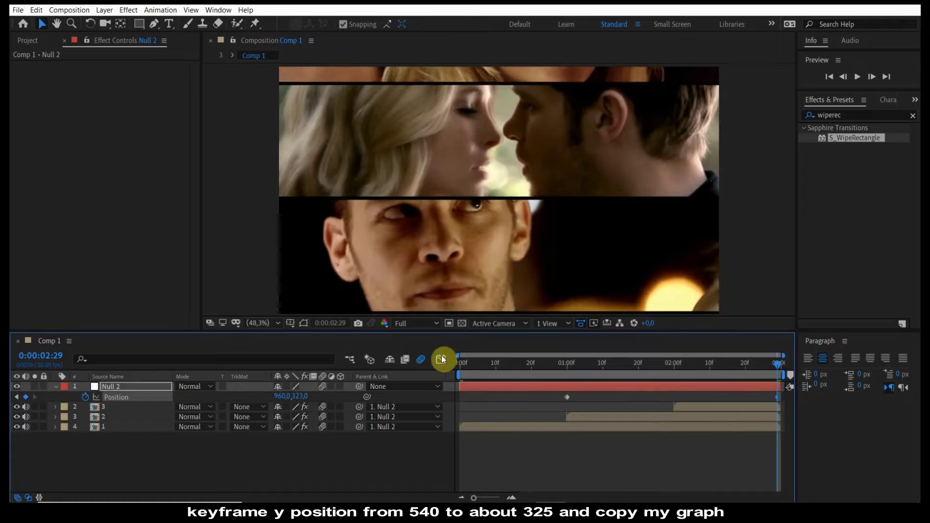
{"action": "left_click", "coordinate": [441, 361]}
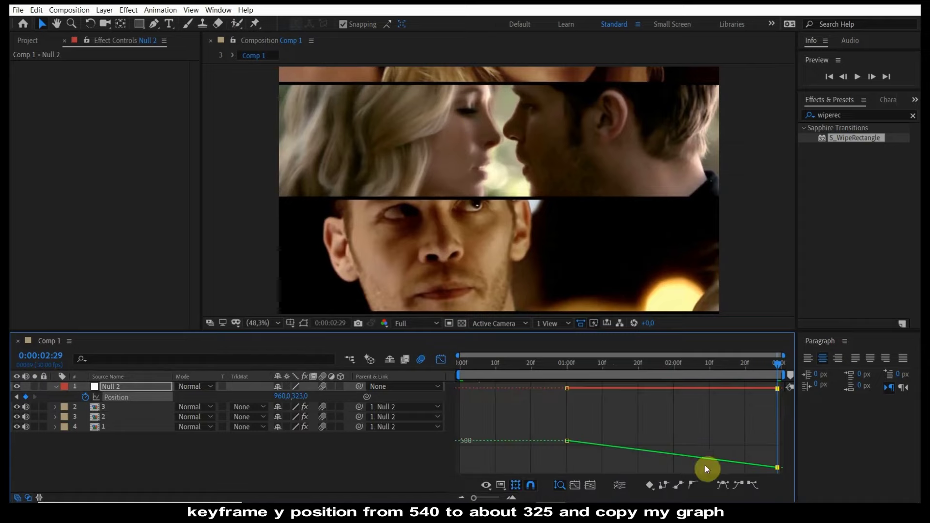
{"action": "left_click", "coordinate": [620, 485]}
Reshape the null's Y Position ease to overshoot upward and preview the motion from 1:00
{"action": "left_click", "coordinate": [670, 457]}
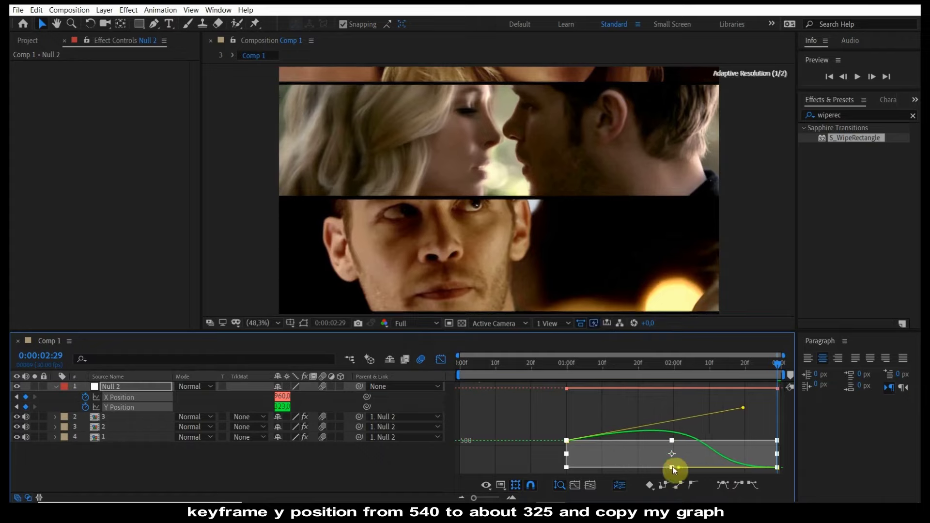
{"action": "left_click", "coordinate": [672, 373]}
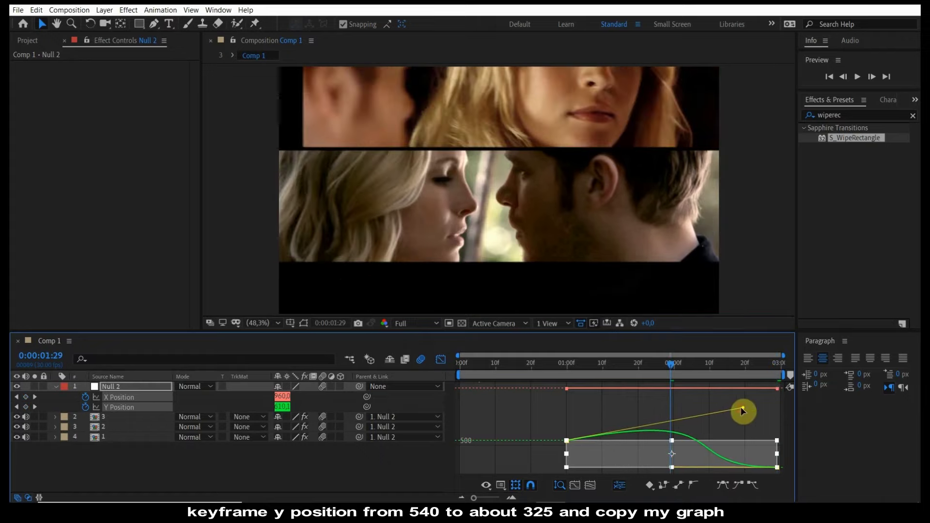
{"action": "left_click_drag", "start_coordinate": [743, 410], "coordinate": [762, 383]}
{"action": "key", "text": "space"}
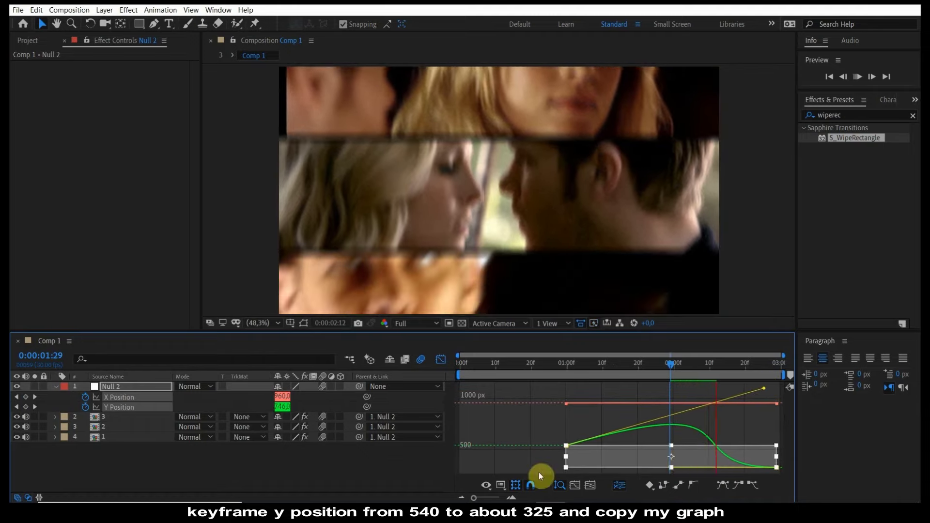
{"action": "left_click", "coordinate": [538, 472]}
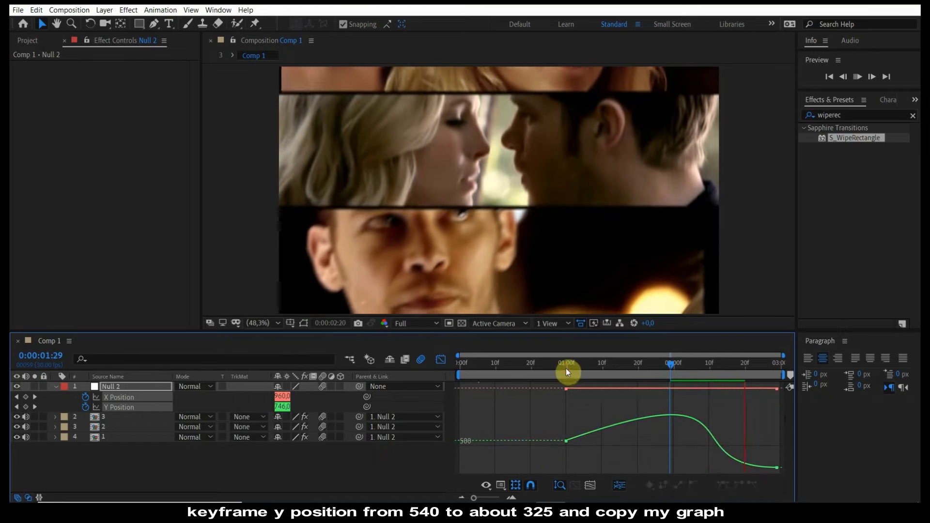
{"action": "left_click", "coordinate": [567, 371]}
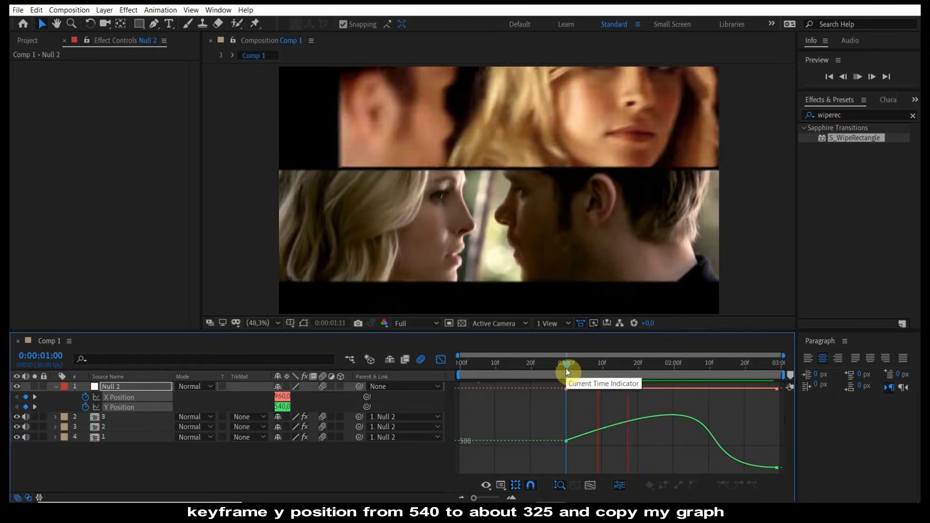
{"action": "left_click", "coordinate": [777, 467]}
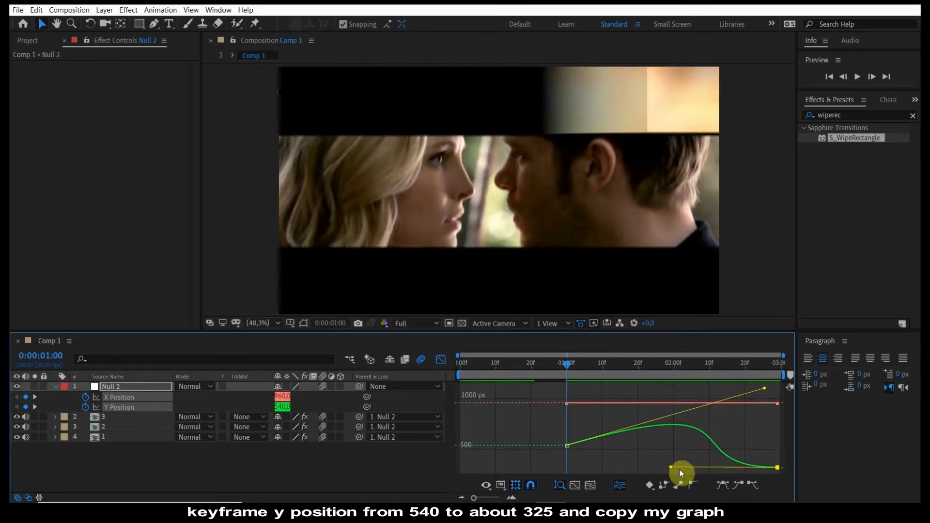
{"action": "key", "text": "space"}
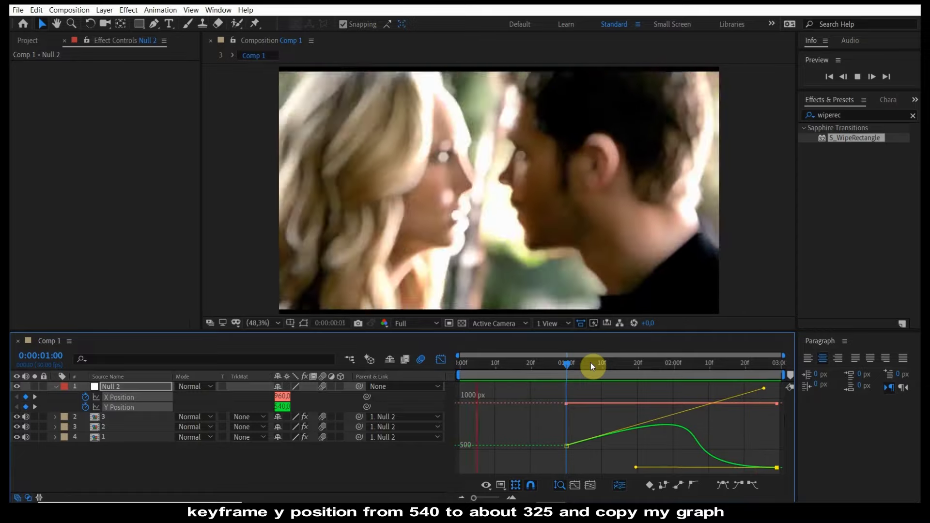
Drag Null 2's last X and Y Position keyframes to 3:00 and preview the longer drift
{"action": "left_click", "coordinate": [440, 358]}
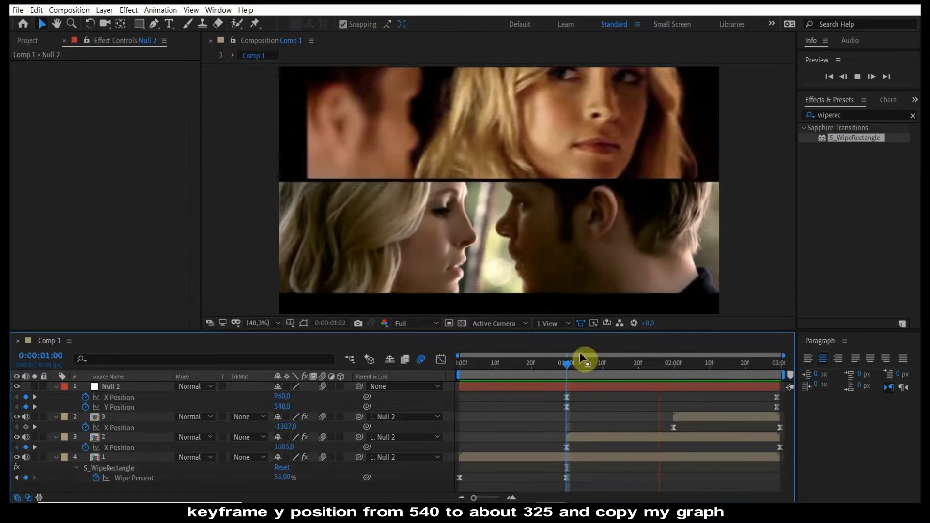
{"action": "left_click", "coordinate": [778, 363]}
{"action": "left_click", "coordinate": [743, 386]}
{"action": "key", "text": "u"}
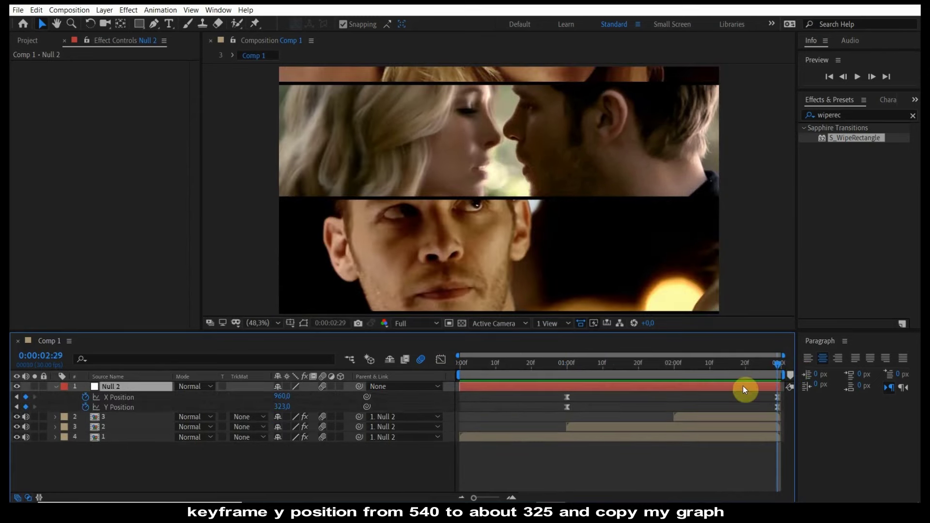
{"action": "left_click", "coordinate": [317, 404]}
{"action": "left_click_drag", "start_coordinate": [777, 399], "coordinate": [780, 398]}
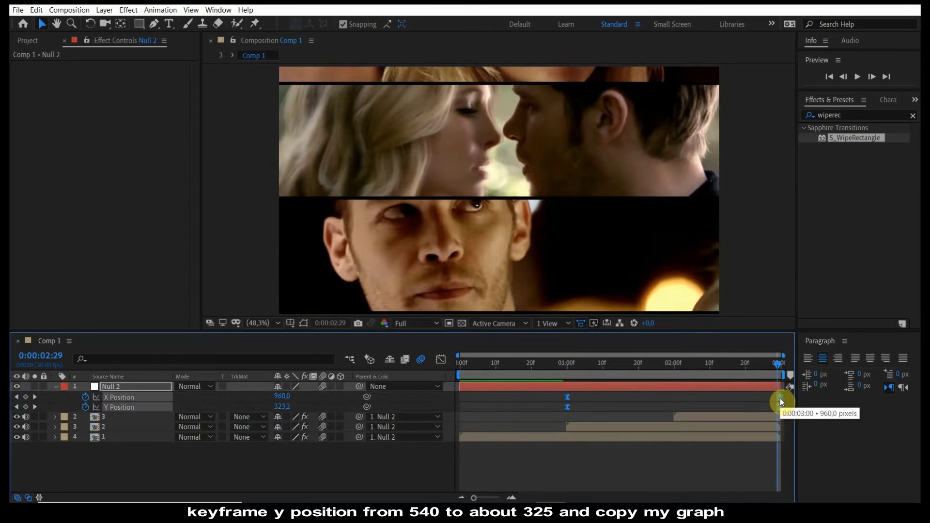
{"action": "key", "text": "space"}
{"action": "left_click", "coordinate": [505, 466]}
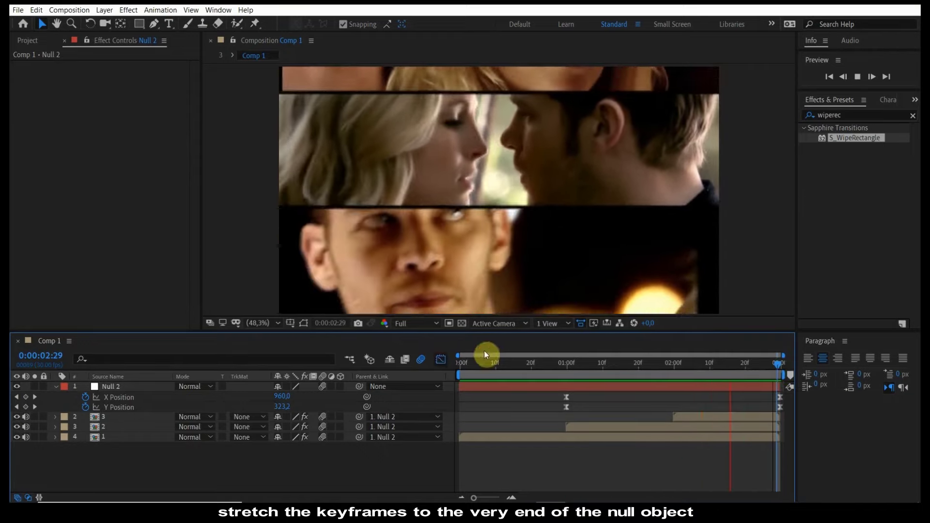
Sharpen the null's Y Position ease curve in the Graph Editor and preview the motion
{"action": "left_click", "coordinate": [116, 406]}
{"action": "left_click", "coordinate": [440, 359]}
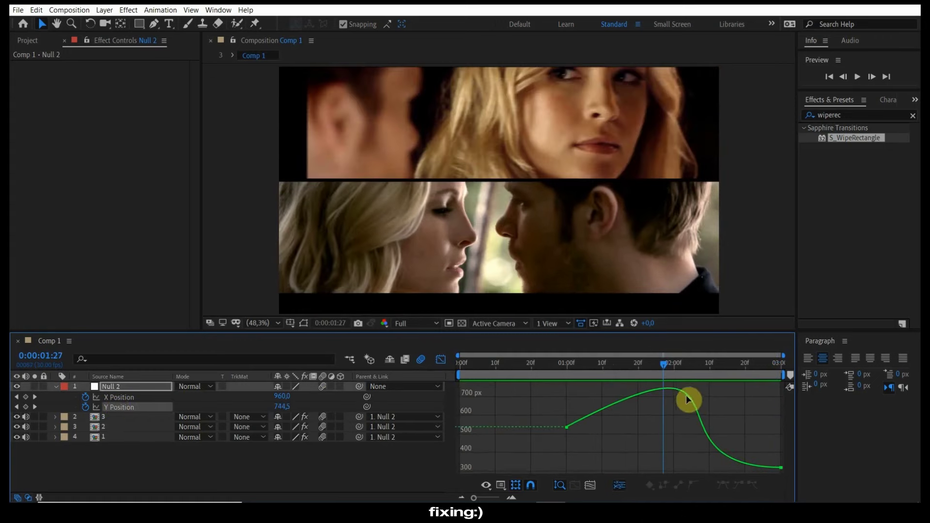
{"action": "left_click_drag", "start_coordinate": [687, 400], "coordinate": [747, 388]}
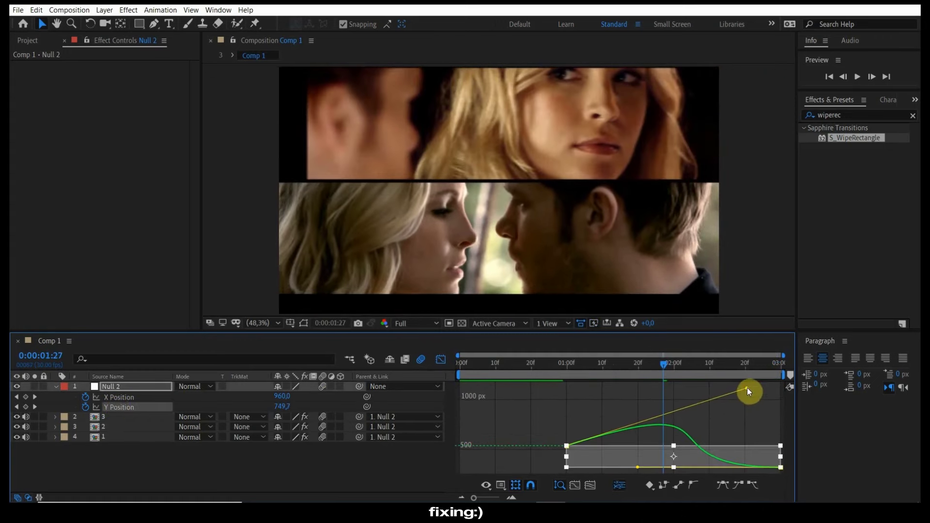
{"action": "key", "text": "space"}
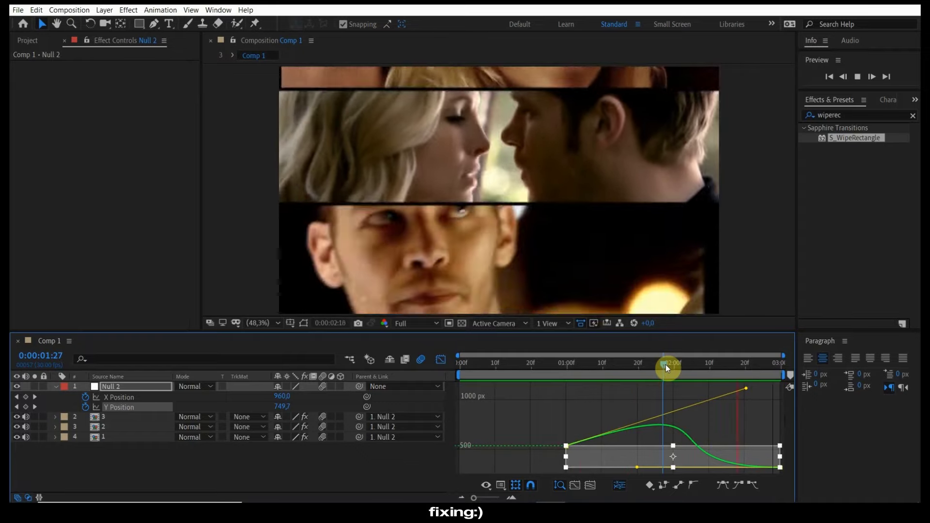
Return to the layer bars and search Effects & Presets for 'wiperec'
{"action": "left_click", "coordinate": [440, 359]}
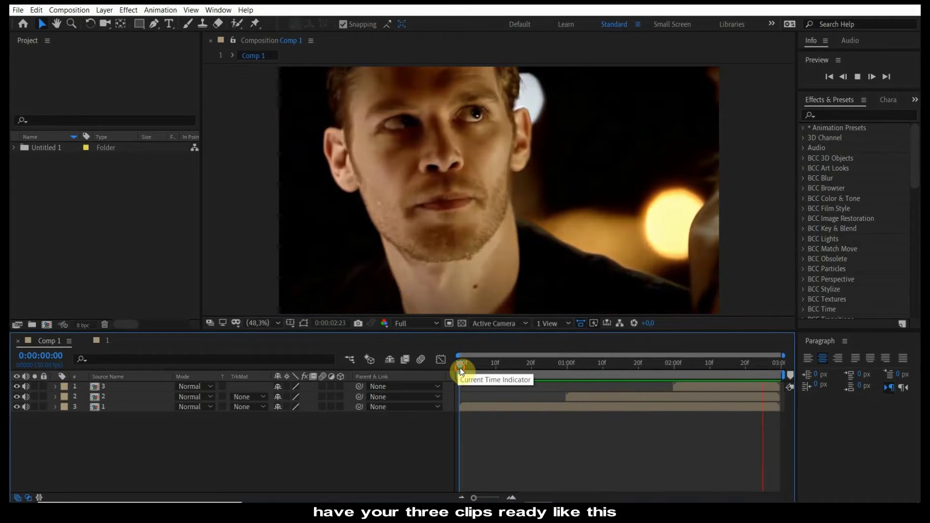
{"action": "left_click", "coordinate": [852, 113]}
{"action": "type", "text": "wiperec"}
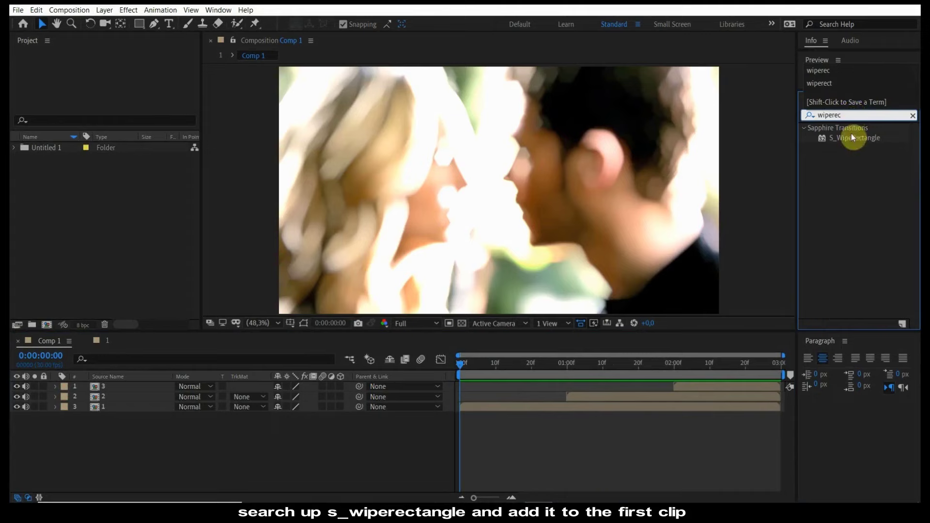
Apply S_WipeRectangle to clip 1 with 50% wipe and 0,1 relative width
{"action": "left_click_drag", "start_coordinate": [853, 137], "coordinate": [639, 316]}
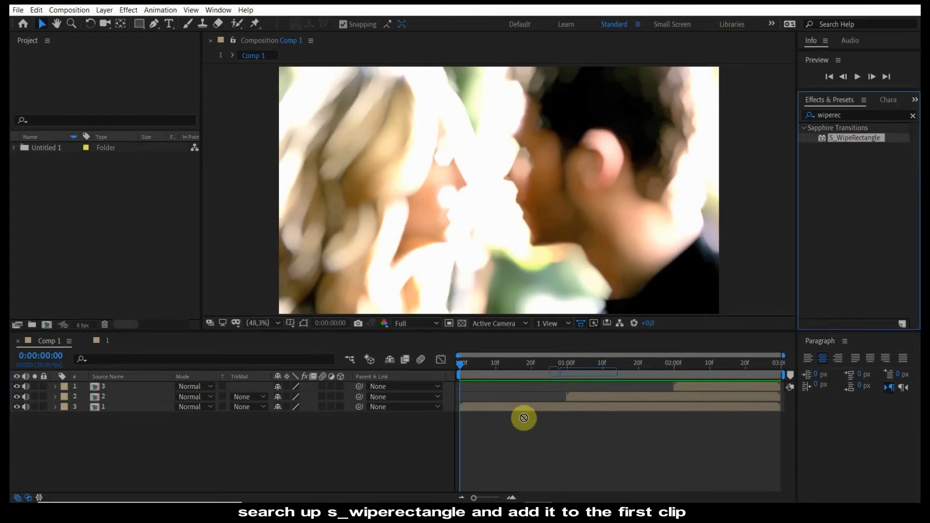
{"action": "left_click_drag", "start_coordinate": [524, 417], "coordinate": [510, 408]}
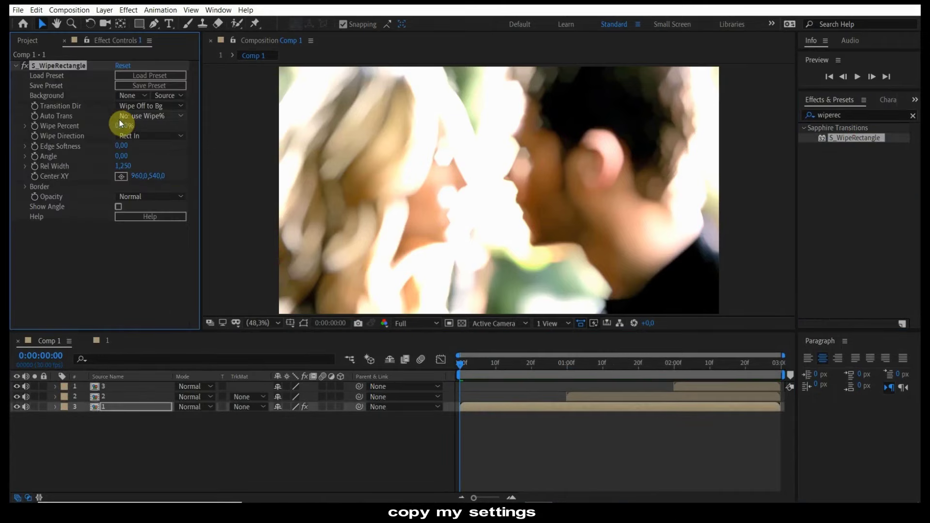
{"action": "type", "text": "50"}
{"action": "key", "text": "Return"}
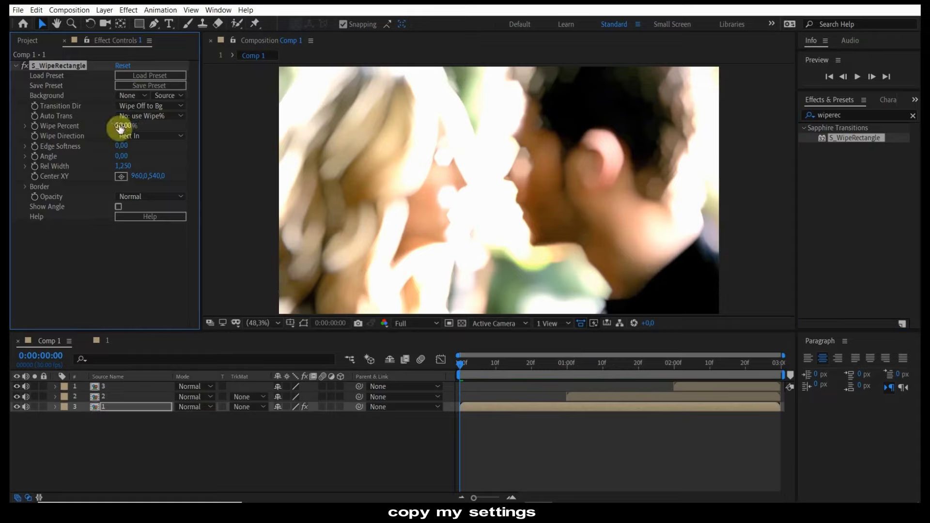
{"action": "left_click", "coordinate": [122, 169]}
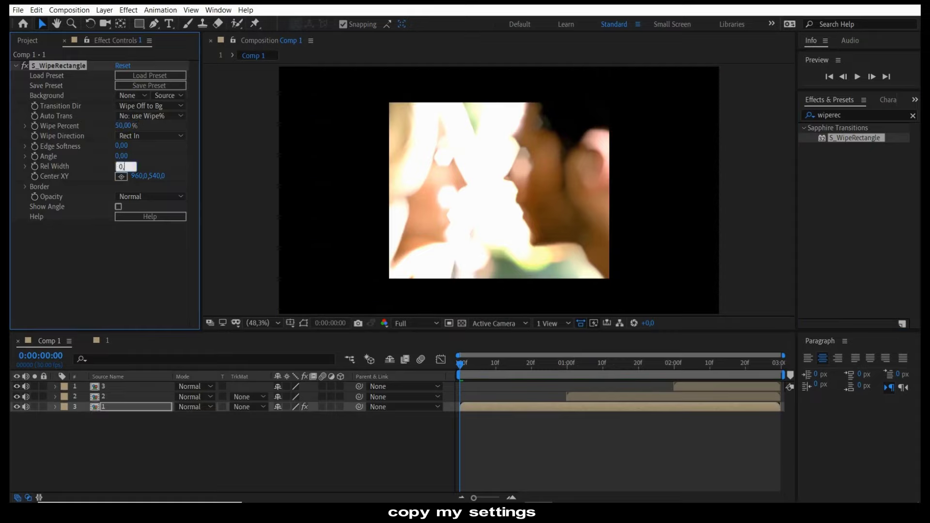
{"action": "type", "text": "0,1"}
{"action": "key", "text": "Return"}
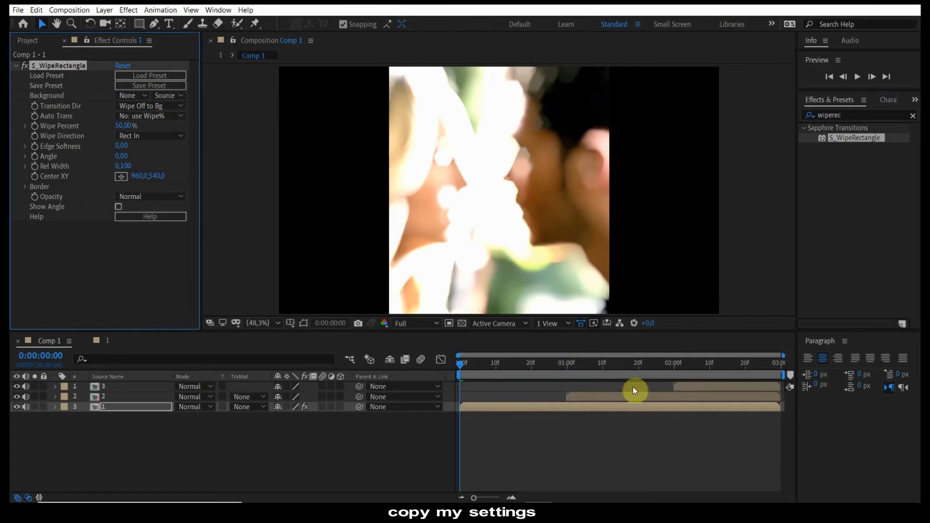
Paste the wipe effect onto clip 2 at 1 second and clip 3 at its start
{"action": "left_click", "coordinate": [568, 365]}
{"action": "left_click", "coordinate": [577, 397]}
{"action": "key", "text": "ctrl+v"}
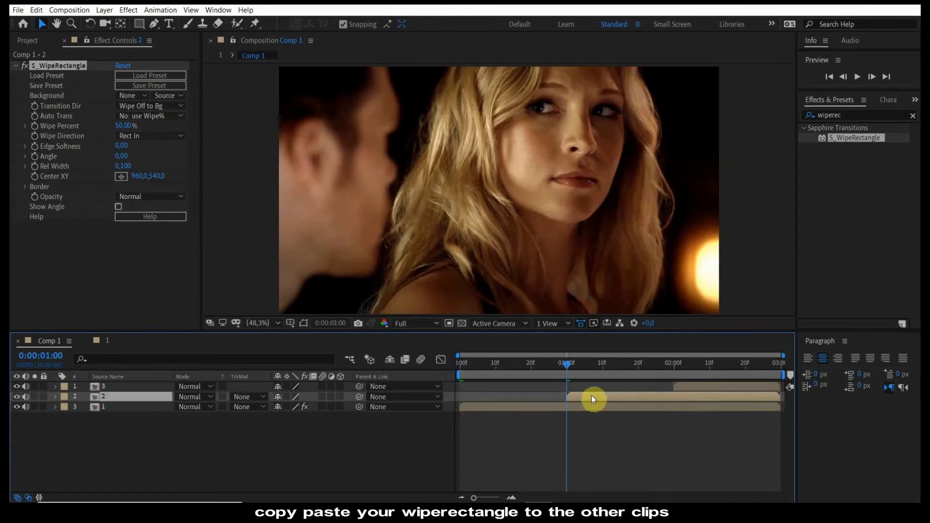
{"action": "left_click", "coordinate": [672, 369]}
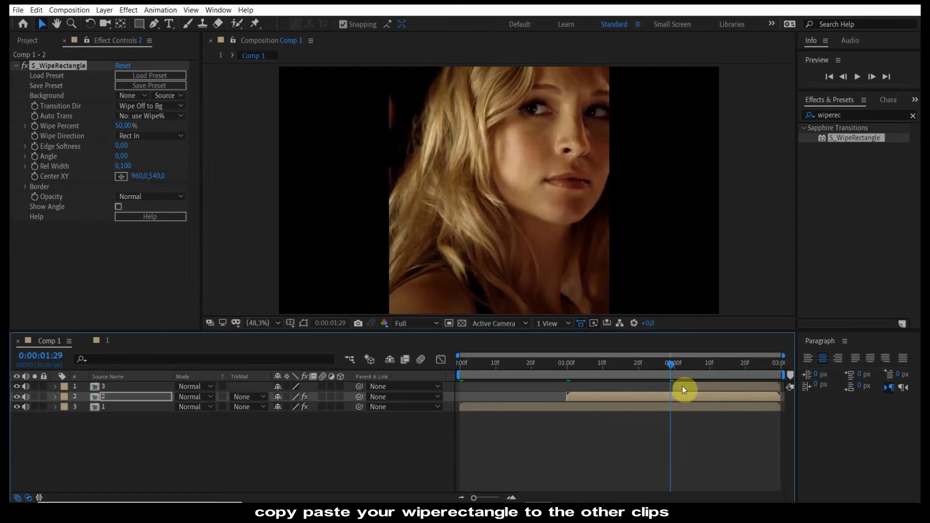
{"action": "left_click", "coordinate": [678, 368]}
{"action": "left_click", "coordinate": [684, 386]}
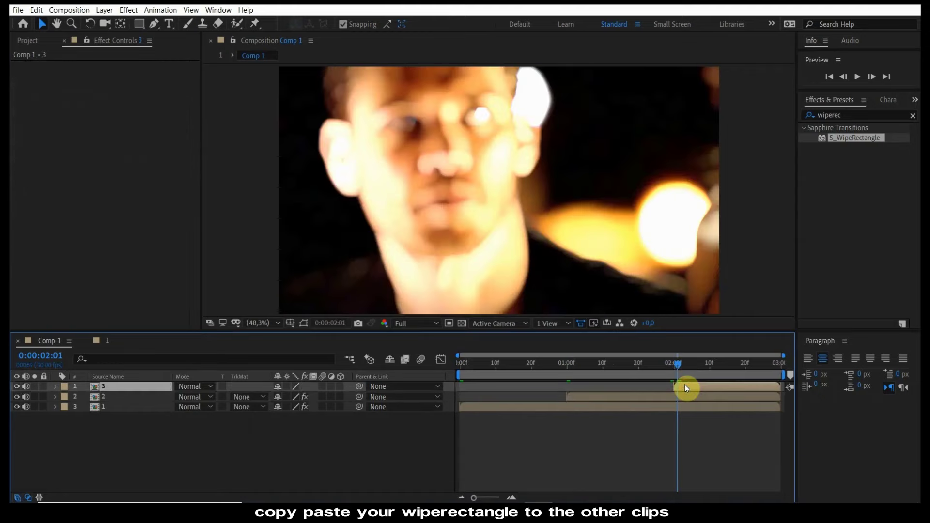
{"action": "key", "text": "ctrl+v"}
In clip 3's precomp, shift the footage right to about X 1181 to centre the man
{"action": "double_click", "coordinate": [684, 385]}
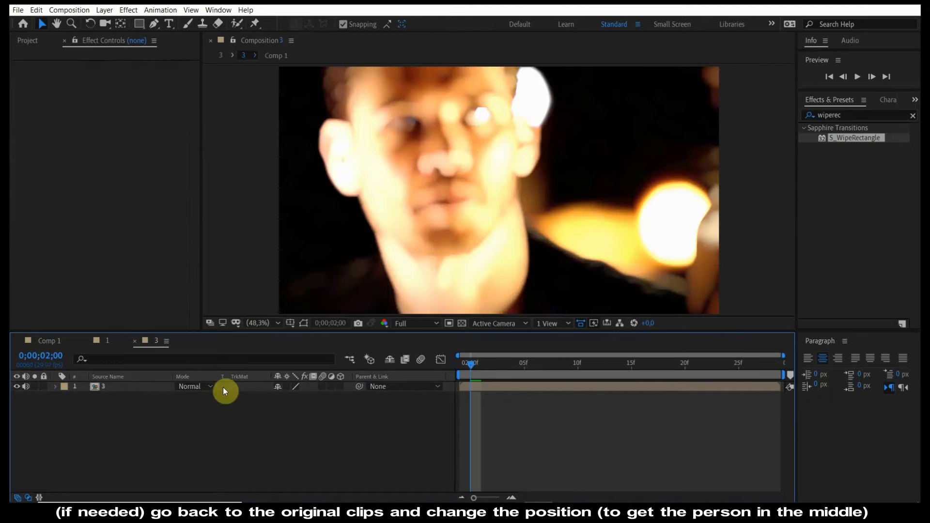
{"action": "key", "text": "p"}
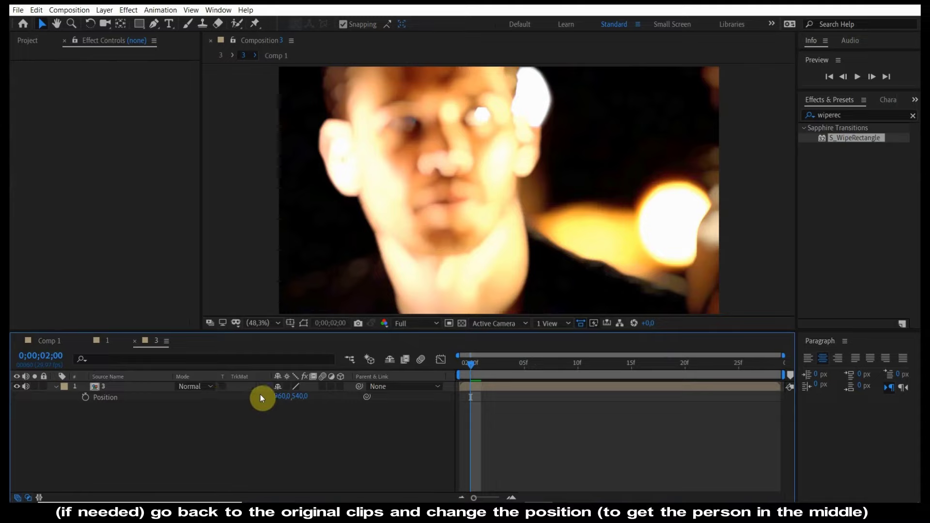
{"action": "left_click_drag", "start_coordinate": [278, 397], "coordinate": [381, 399]}
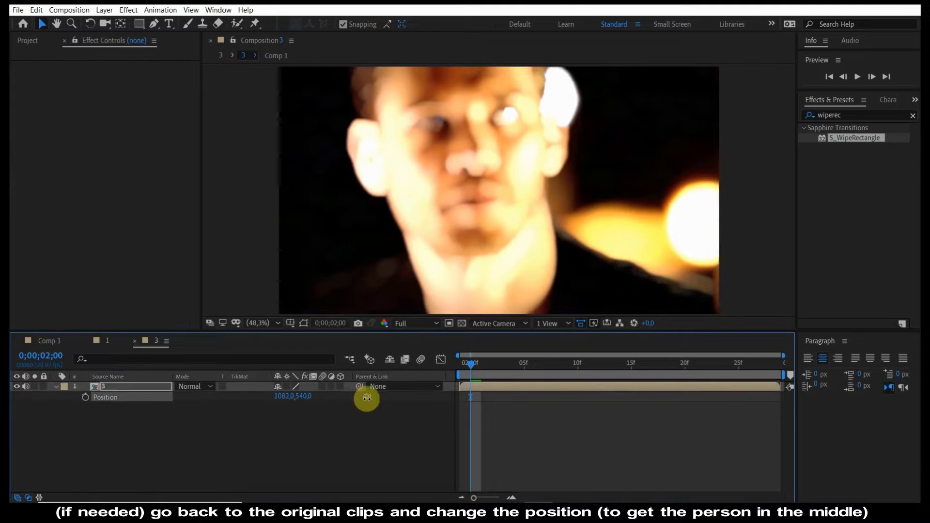
{"action": "left_click_drag", "start_coordinate": [382, 398], "coordinate": [413, 398]}
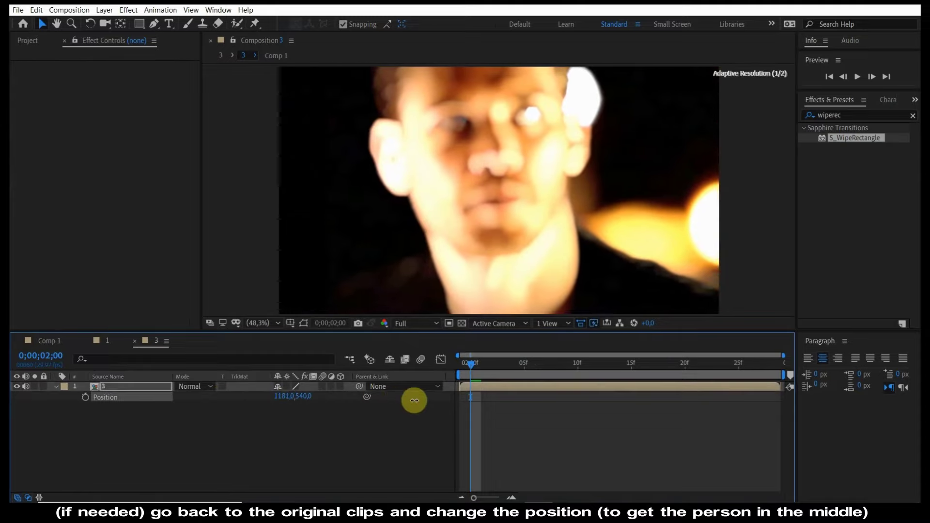
{"action": "left_click", "coordinate": [86, 344]}
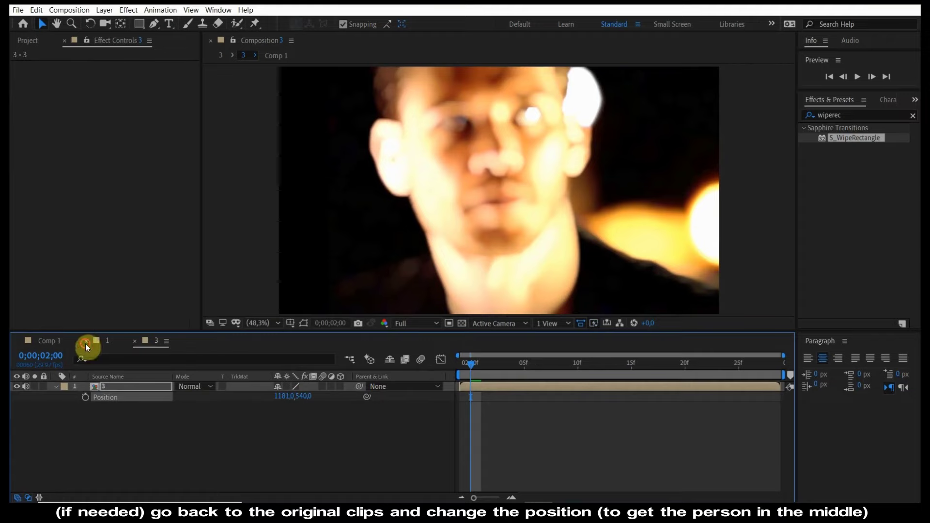
{"action": "left_click", "coordinate": [57, 341]}
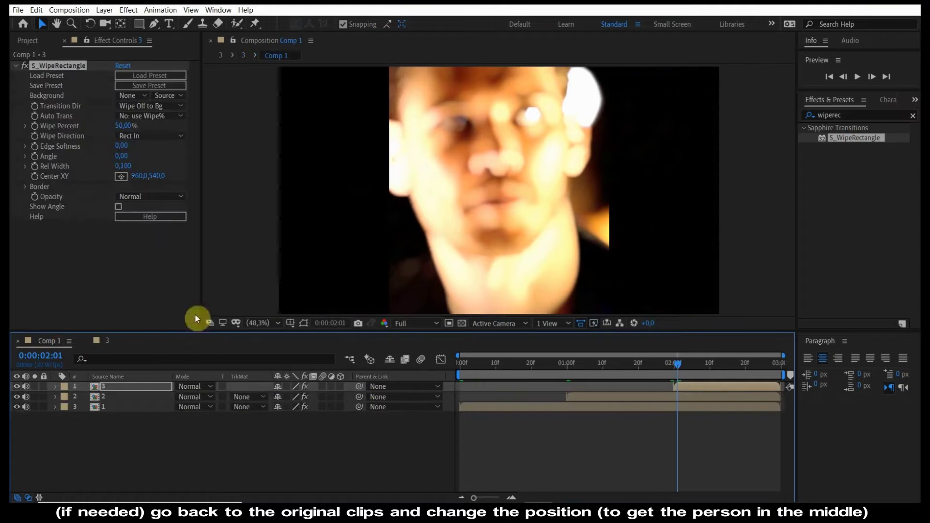
{"action": "left_click", "coordinate": [106, 341]}
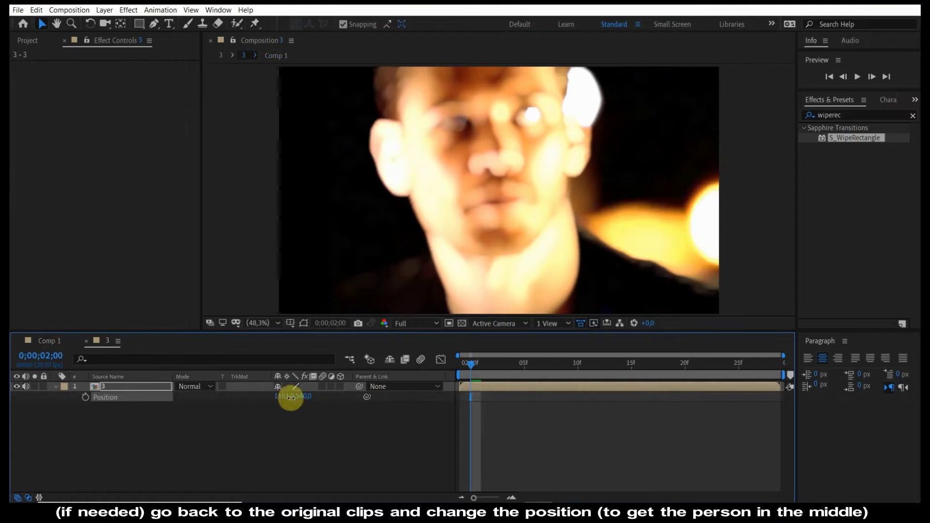
{"action": "left_click_drag", "start_coordinate": [291, 397], "coordinate": [301, 399]}
{"action": "left_click", "coordinate": [50, 339]}
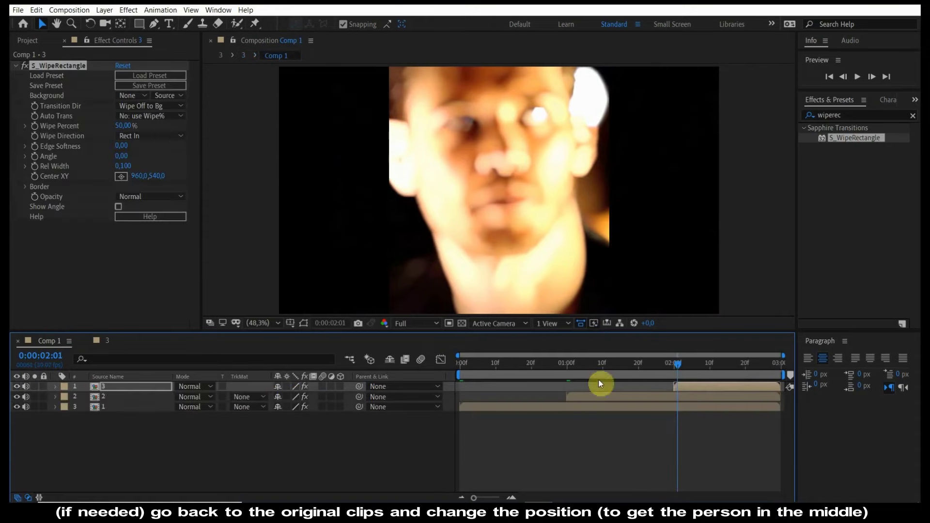
In clip 2's precomp, shift the footage left to about X 748 to centre the woman
{"action": "left_click", "coordinate": [630, 392]}
{"action": "left_click", "coordinate": [630, 395]}
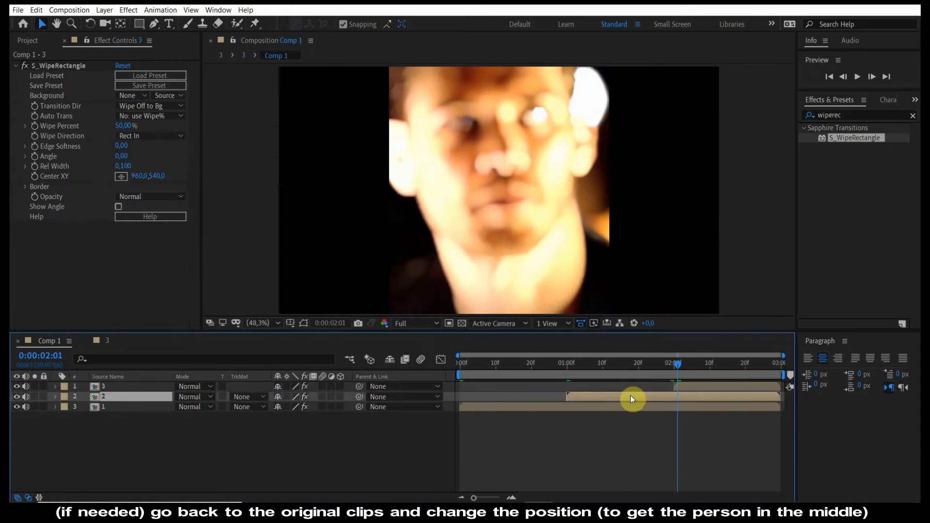
{"action": "double_click", "coordinate": [593, 396]}
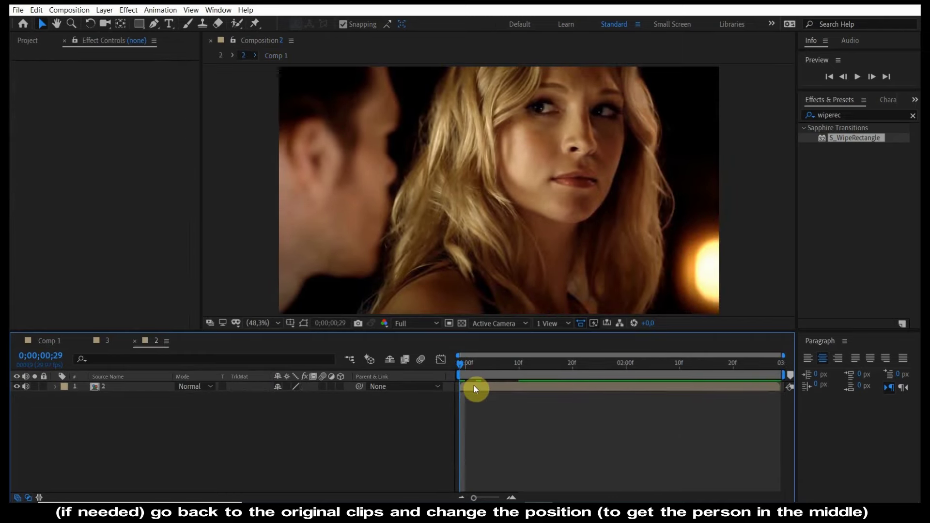
{"action": "key", "text": "p"}
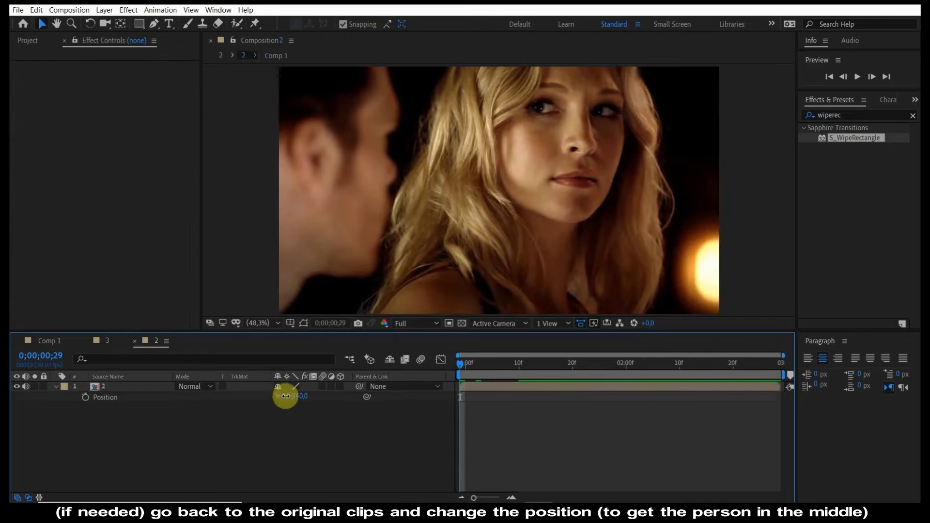
{"action": "left_click_drag", "start_coordinate": [289, 396], "coordinate": [134, 387]}
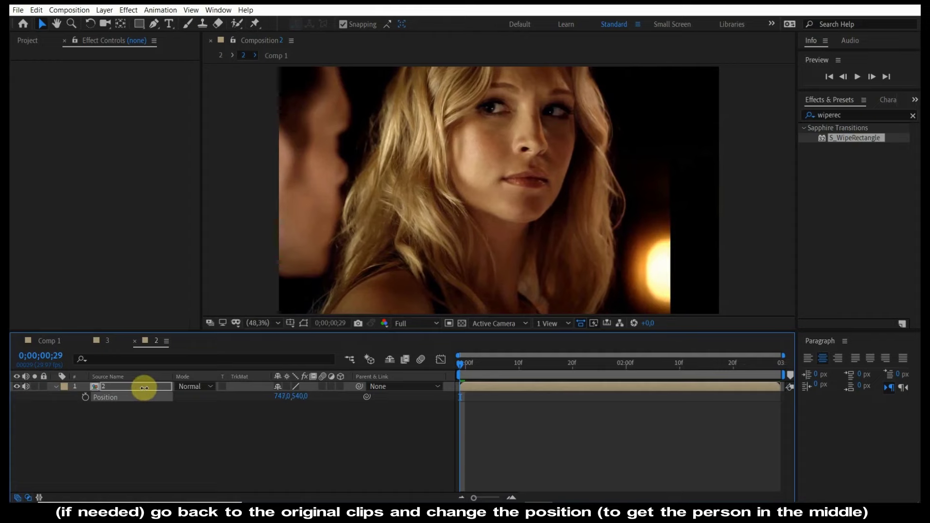
{"action": "left_click", "coordinate": [48, 340]}
In clip 1's precomp, move the footage to 1043,540 to centre the couple
{"action": "left_click", "coordinate": [564, 386]}
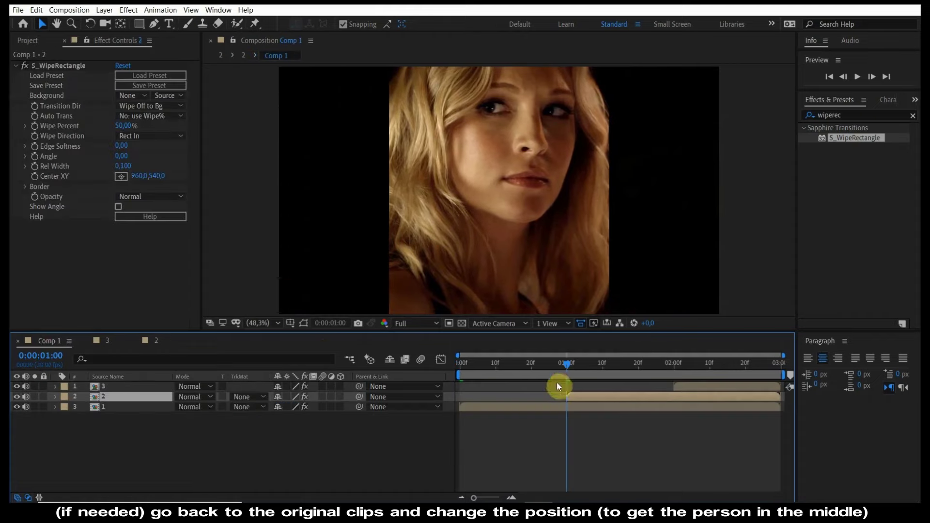
{"action": "left_click", "coordinate": [512, 369]}
{"action": "double_click", "coordinate": [515, 406]}
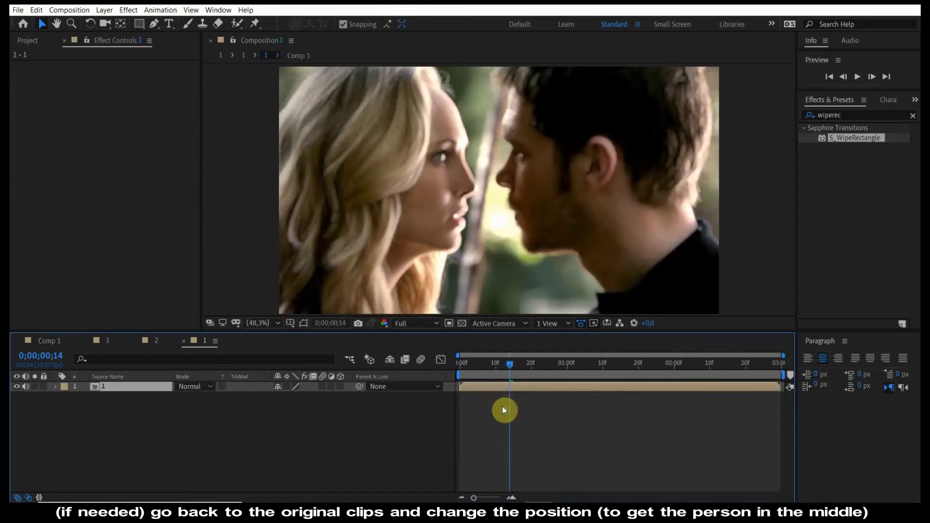
{"action": "key", "text": "p"}
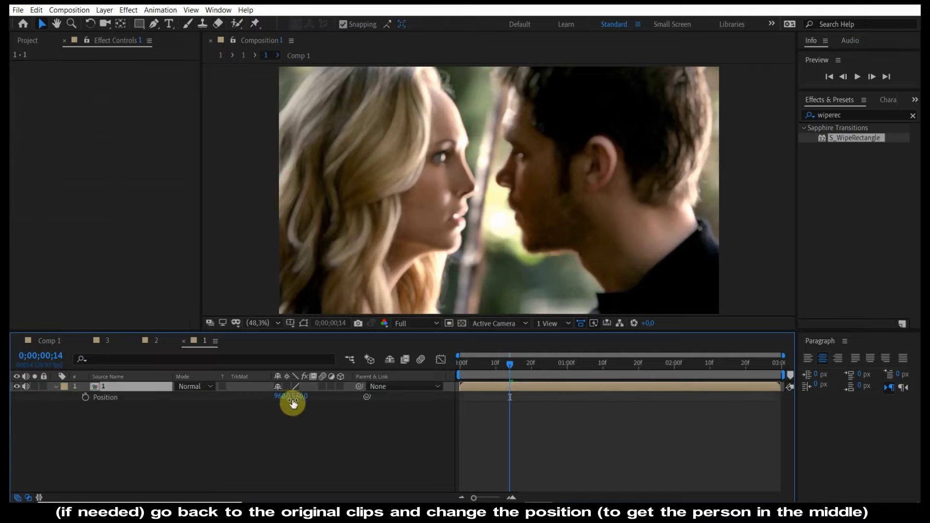
{"action": "mouse_move", "coordinate": [286, 396]}
{"action": "left_mouse_down"}
{"action": "mouse_move", "coordinate": [343, 400]}
{"action": "mouse_move", "coordinate": [334, 398]}
{"action": "left_mouse_up"}
{"action": "left_click", "coordinate": [44, 342]}
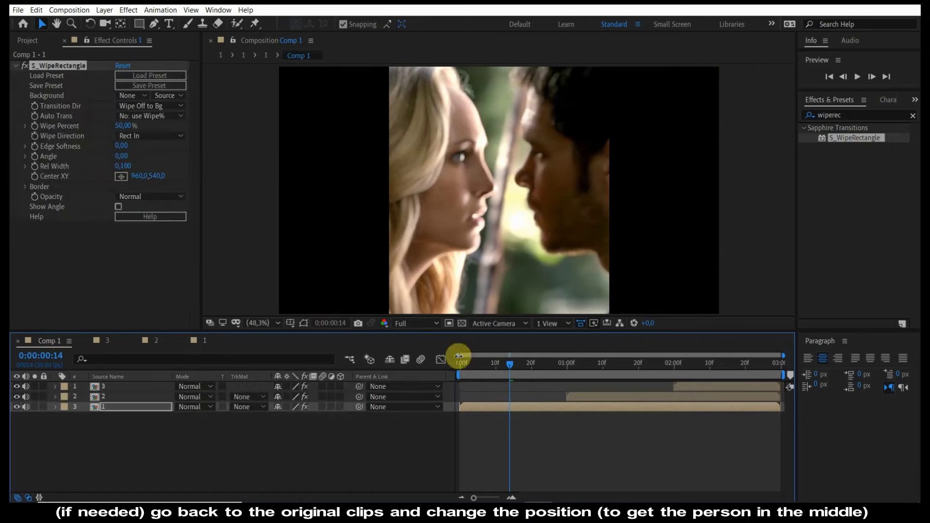
{"action": "left_click_drag", "start_coordinate": [463, 368], "coordinate": [446, 365]}
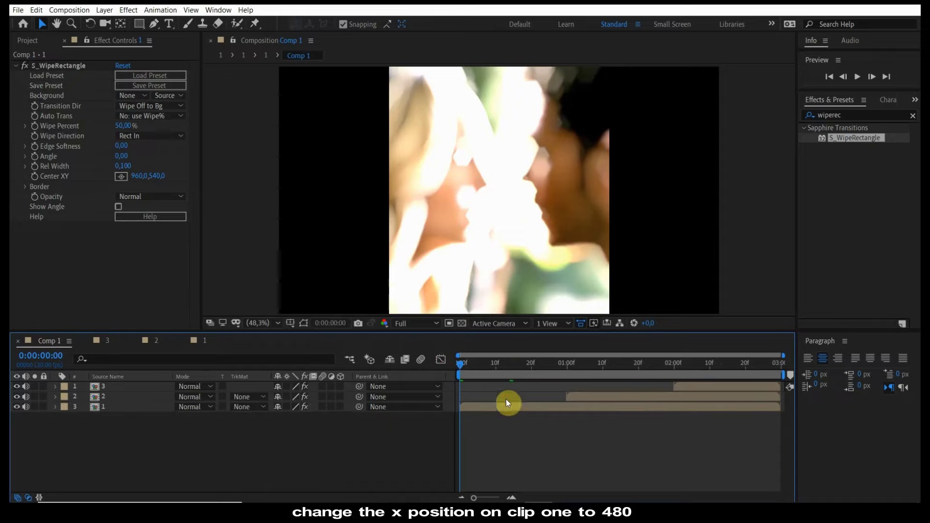
Set clip 1's Position X to 480
{"action": "left_click", "coordinate": [487, 408]}
{"action": "key", "text": "p"}
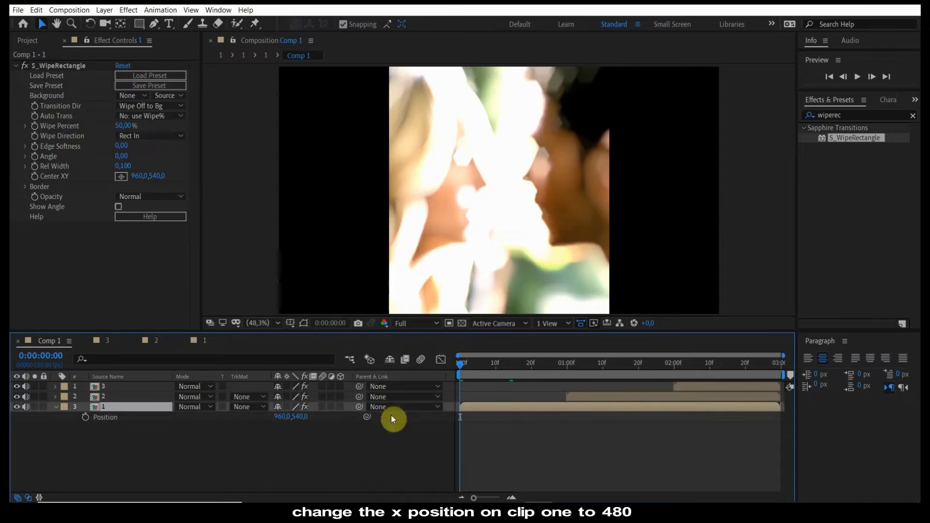
{"action": "left_click", "coordinate": [283, 416]}
{"action": "type", "text": "480"}
{"action": "key", "text": "Return"}
{"action": "left_click", "coordinate": [282, 417]}
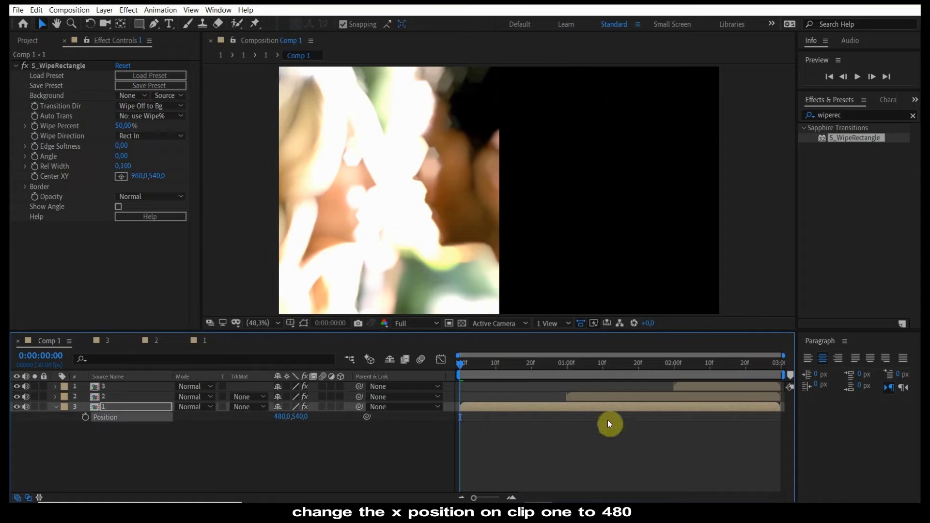
At 1 second, move clip 2's Position X to 1462
{"action": "left_click", "coordinate": [567, 373]}
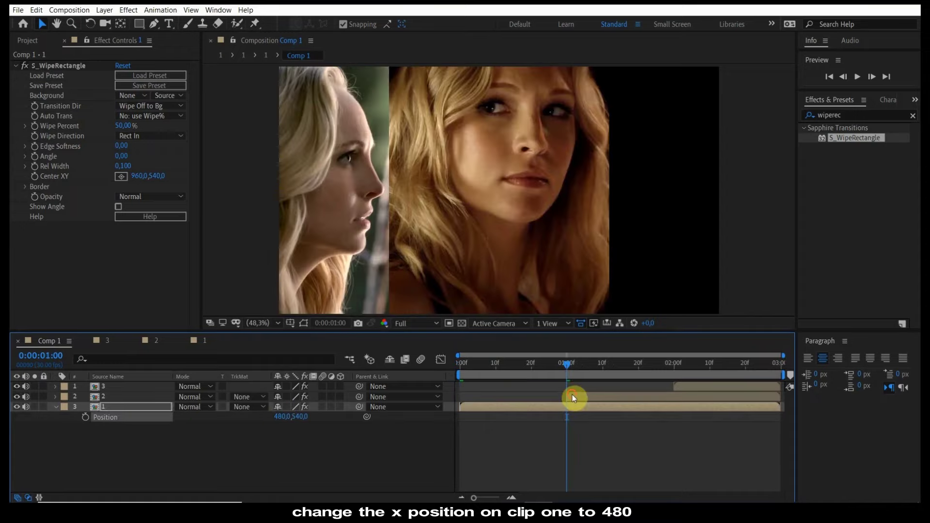
{"action": "left_click", "coordinate": [571, 394]}
{"action": "key", "text": "p"}
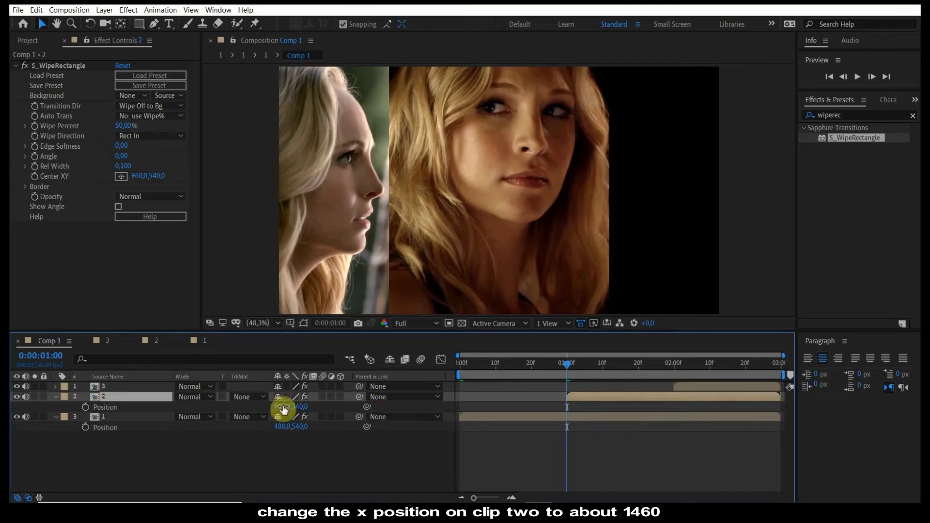
{"action": "mouse_move", "coordinate": [283, 409]}
{"action": "left_mouse_down"}
{"action": "mouse_move", "coordinate": [615, 418]}
{"action": "mouse_move", "coordinate": [579, 412]}
{"action": "left_mouse_up"}
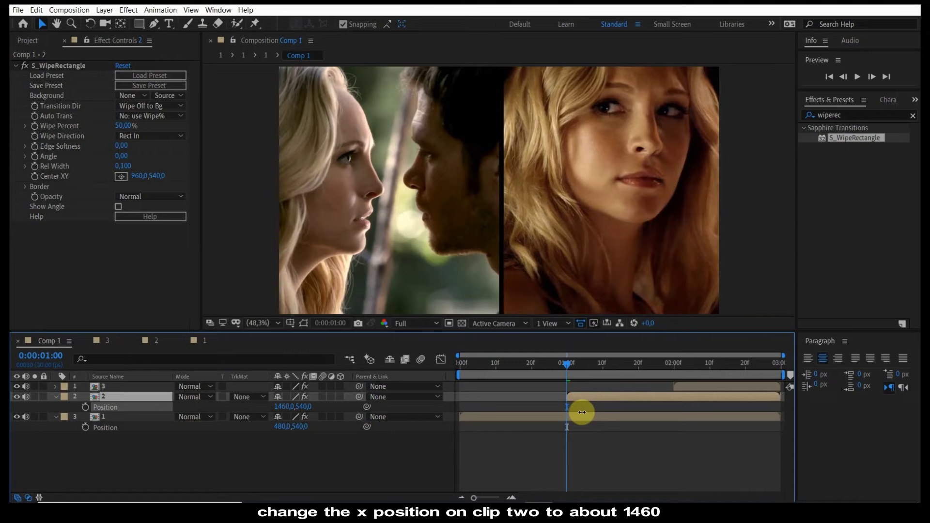
{"action": "left_click_drag", "start_coordinate": [582, 412], "coordinate": [582, 412]}
At 2 seconds, push clip 3 out of frame to X 2412, then rewind
{"action": "left_click", "coordinate": [673, 369]}
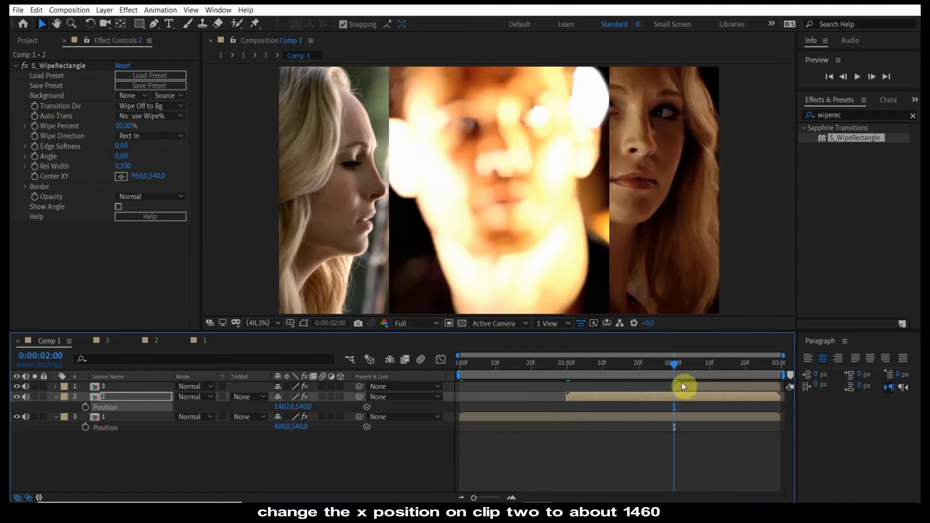
{"action": "left_click", "coordinate": [682, 384]}
{"action": "key", "text": "p"}
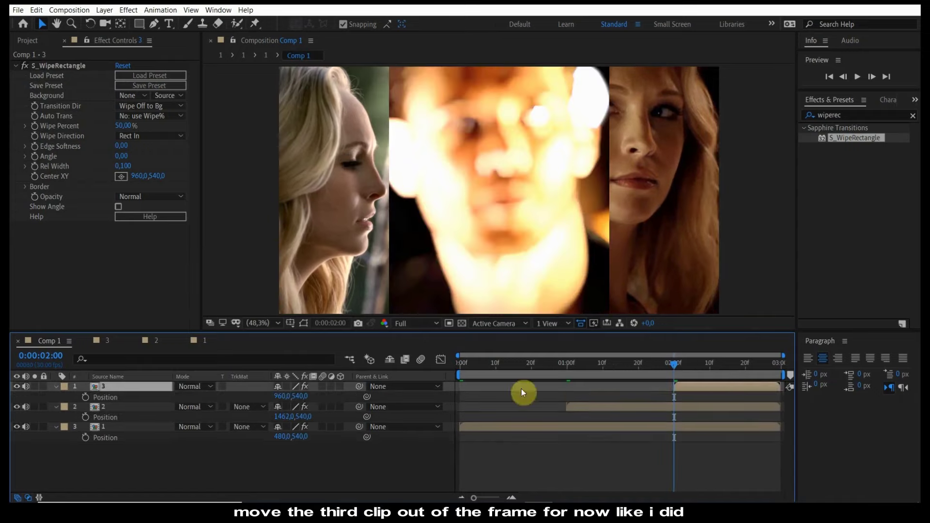
{"action": "mouse_move", "coordinate": [282, 396]}
{"action": "left_mouse_down"}
{"action": "mouse_move", "coordinate": [598, 394]}
{"action": "mouse_move", "coordinate": [916, 428]}
{"action": "mouse_move", "coordinate": [284, 394]}
{"action": "mouse_move", "coordinate": [552, 407]}
{"action": "left_mouse_up"}
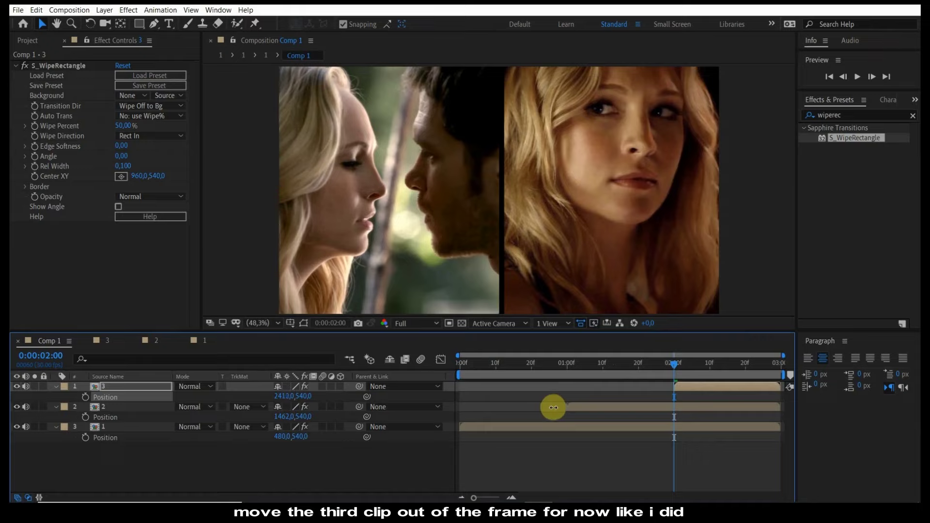
{"action": "left_click_drag", "start_coordinate": [489, 368], "coordinate": [443, 363]}
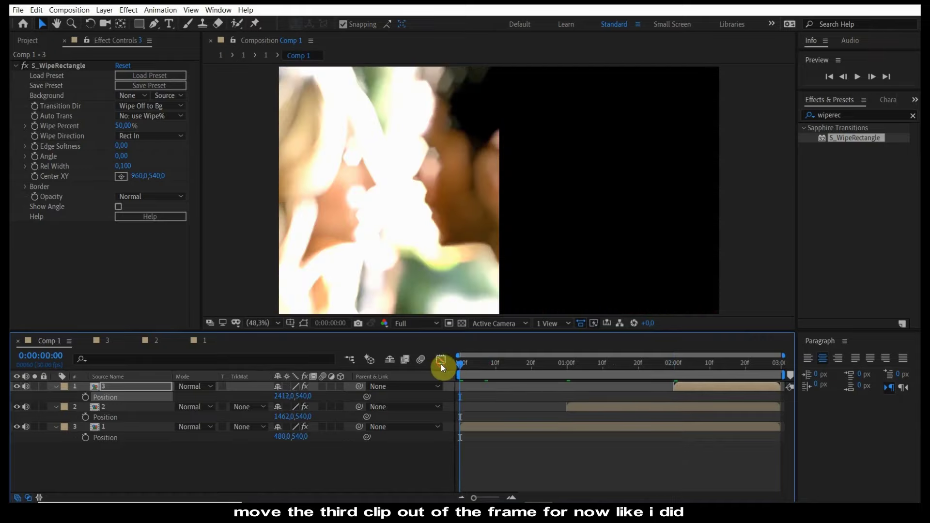
{"action": "left_click", "coordinate": [513, 448]}
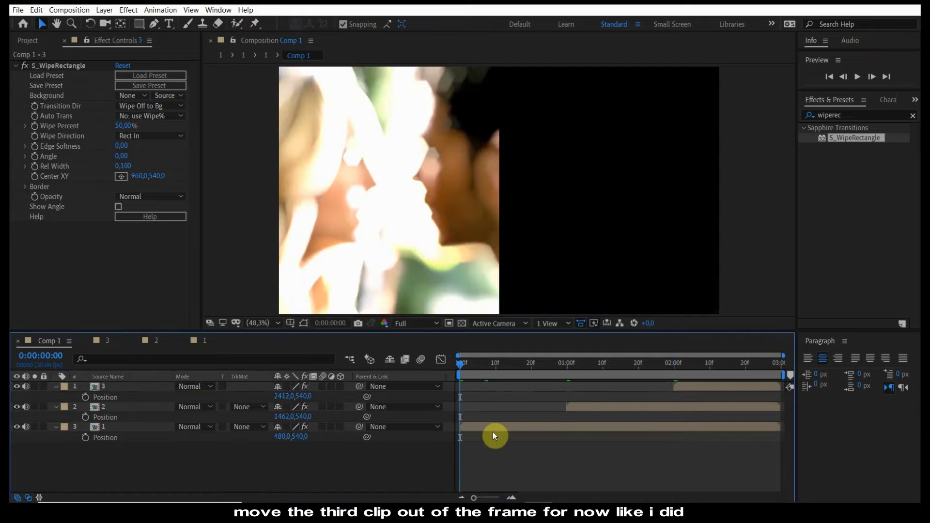
Separate Dimensions on the Position of all three clips
{"action": "right_click", "coordinate": [164, 438]}
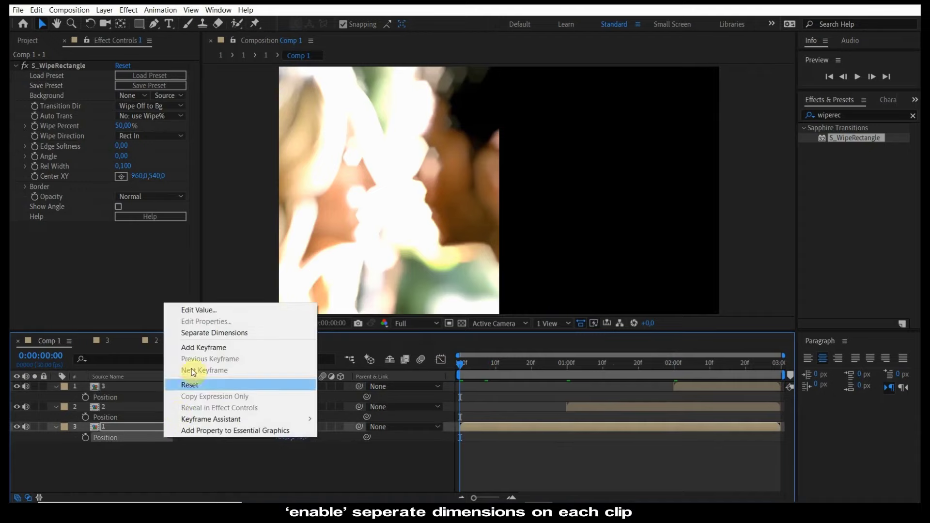
{"action": "left_click", "coordinate": [194, 333]}
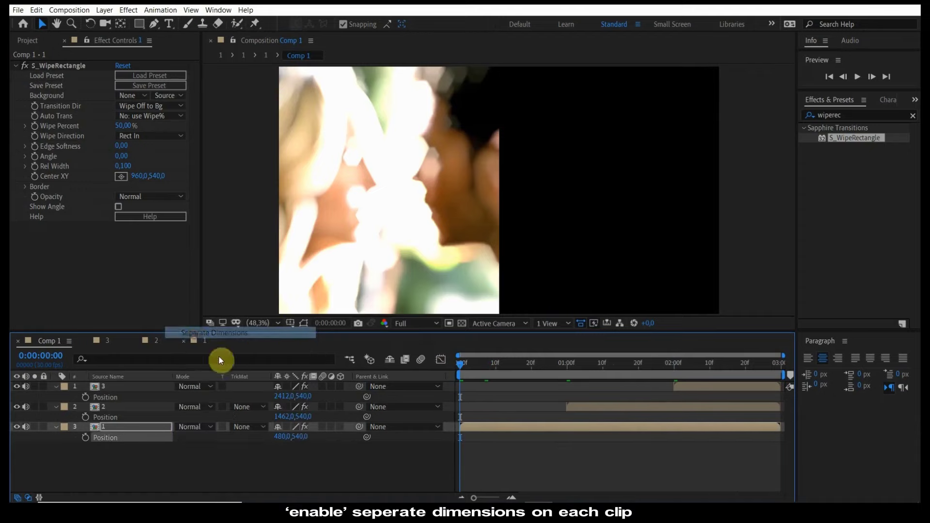
{"action": "right_click", "coordinate": [140, 417]}
{"action": "left_click", "coordinate": [177, 311]}
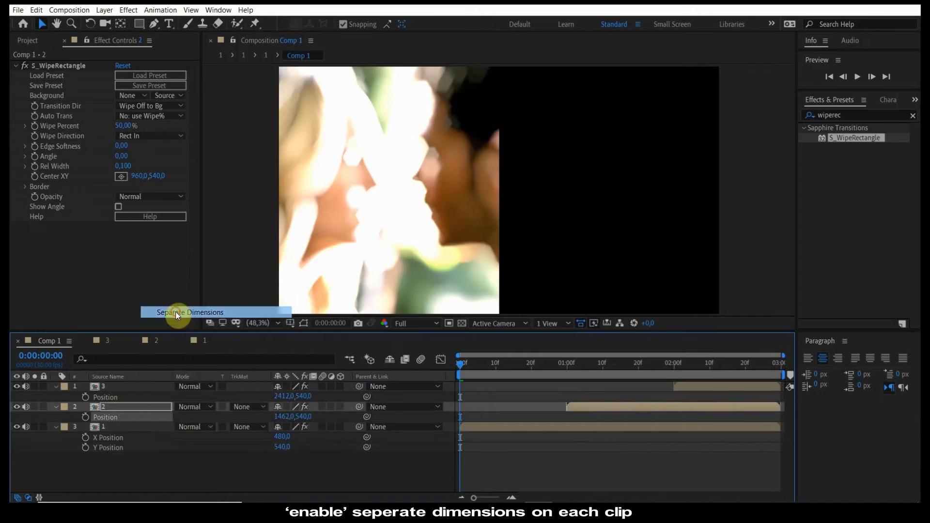
{"action": "right_click", "coordinate": [138, 395]}
{"action": "left_click", "coordinate": [196, 289]}
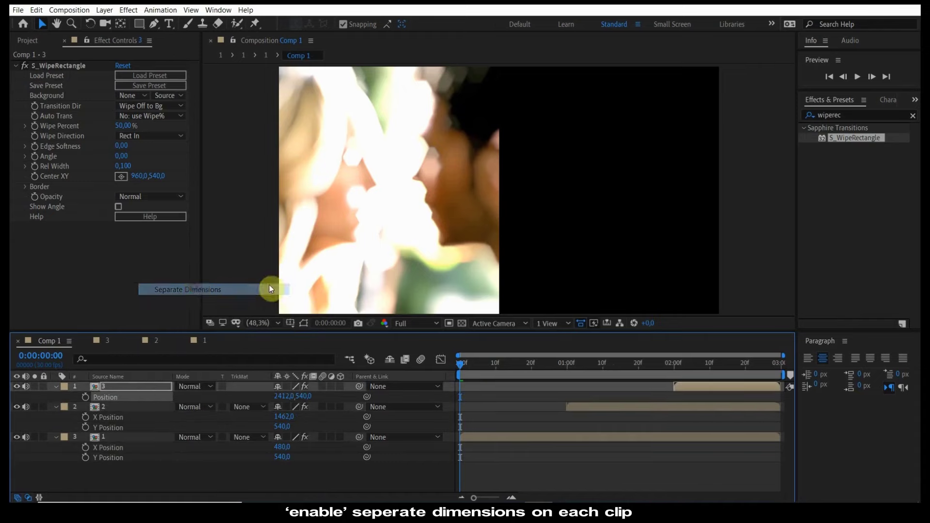
Keyframe clip 1's Y Position, starting at -541 above the frame
{"action": "left_click", "coordinate": [484, 447]}
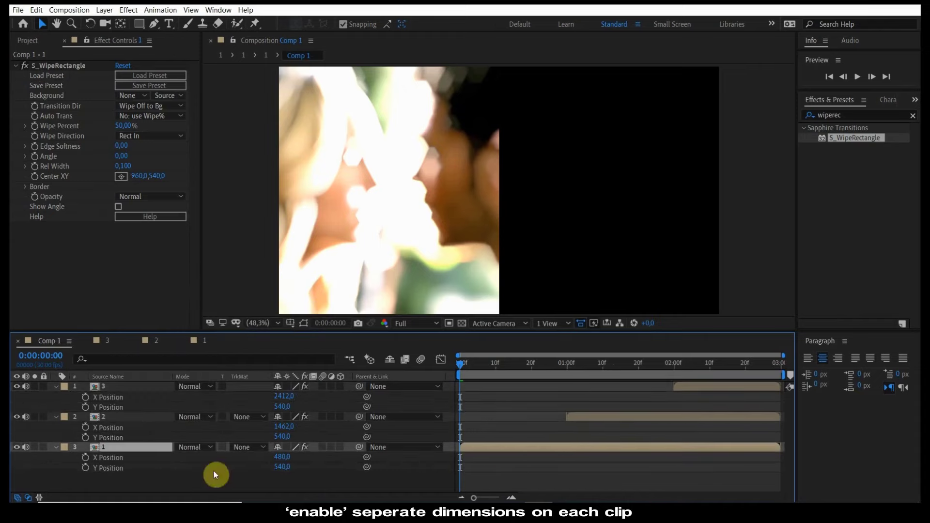
{"action": "left_click", "coordinate": [85, 468]}
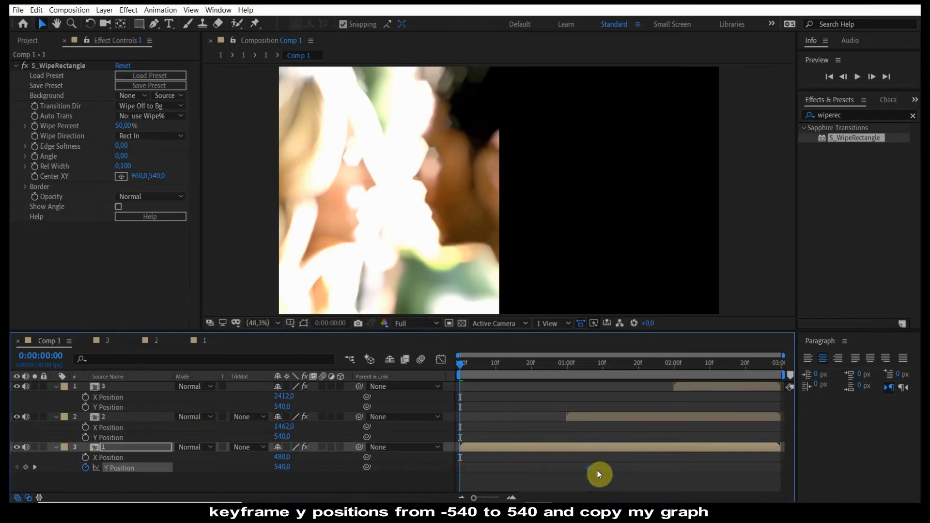
{"action": "mouse_move", "coordinate": [575, 471]}
{"action": "mouse_move", "coordinate": [270, 470]}
{"action": "left_mouse_down"}
{"action": "mouse_move", "coordinate": [287, 481]}
{"action": "mouse_move", "coordinate": [137, 466]}
{"action": "left_mouse_up"}
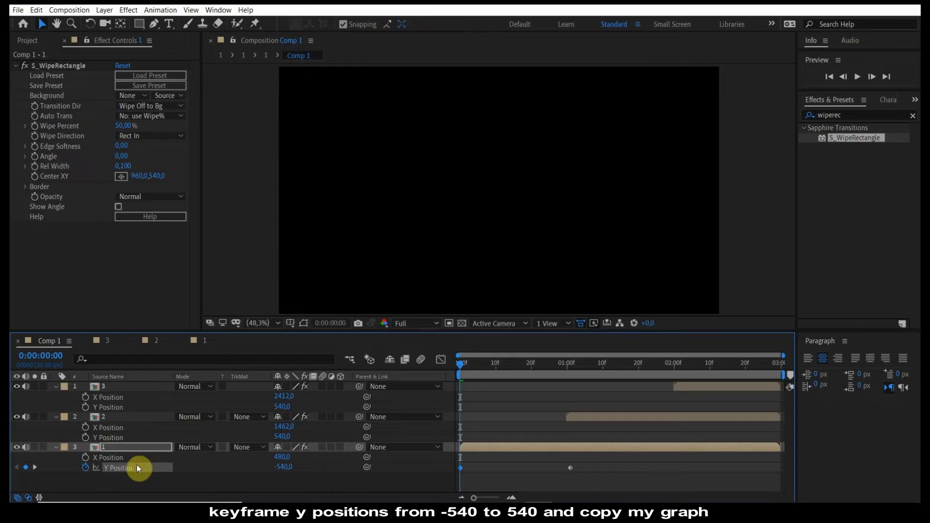
Easy Ease clip 1's Y keyframes into a fast-then-gentle curve and enable motion blur
{"action": "left_click", "coordinate": [441, 360]}
{"action": "left_click", "coordinate": [526, 422]}
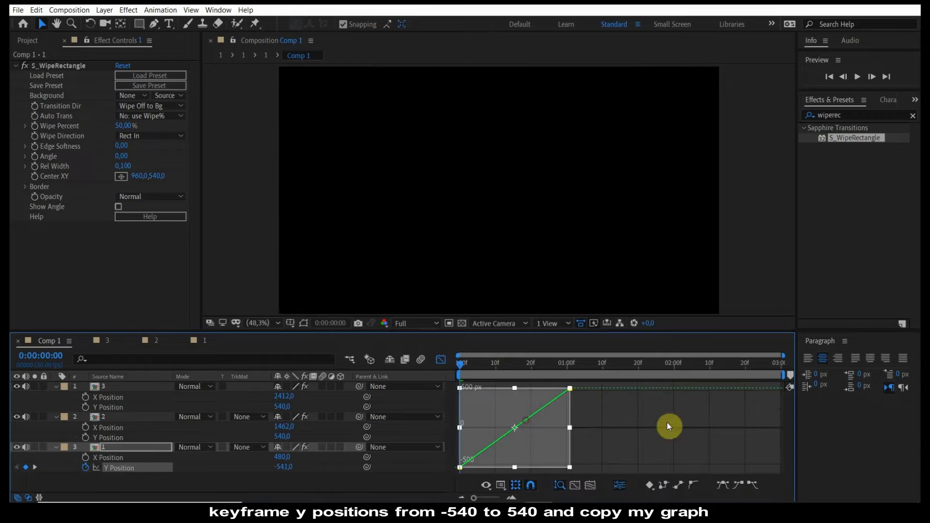
{"action": "left_click", "coordinate": [723, 485]}
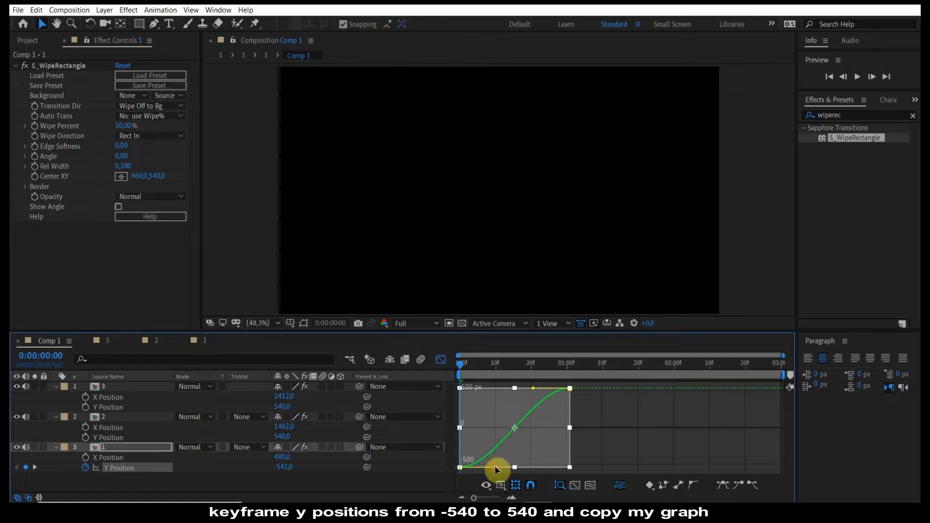
{"action": "mouse_move", "coordinate": [494, 467]}
{"action": "left_mouse_down"}
{"action": "mouse_move", "coordinate": [459, 416]}
{"action": "mouse_move", "coordinate": [461, 390]}
{"action": "left_mouse_up"}
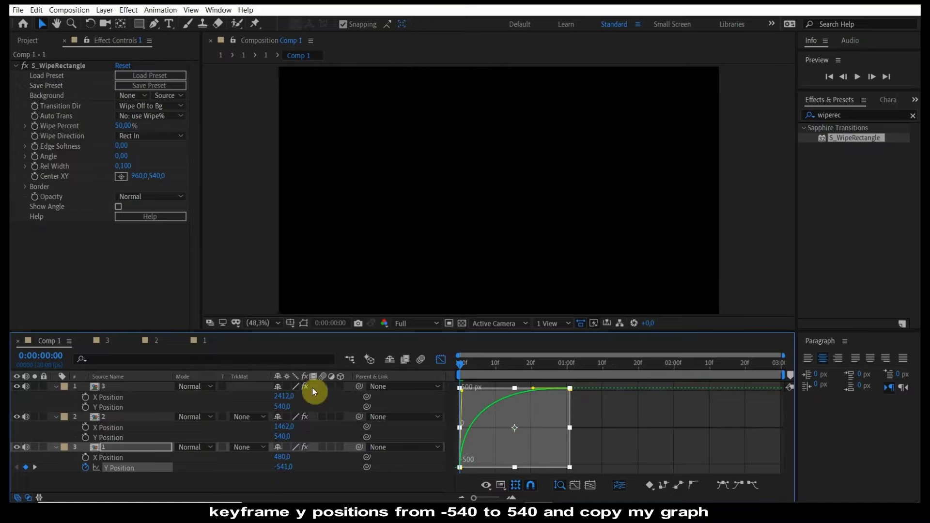
{"action": "left_click_drag", "start_coordinate": [321, 387], "coordinate": [325, 450]}
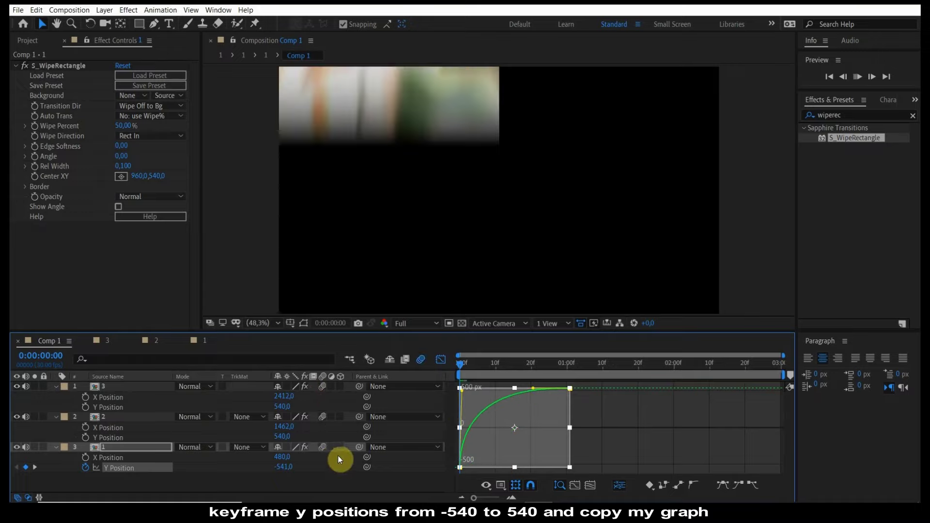
Preview the eased drop-in animation
{"action": "key", "text": "space"}
{"action": "left_click", "coordinate": [440, 360]}
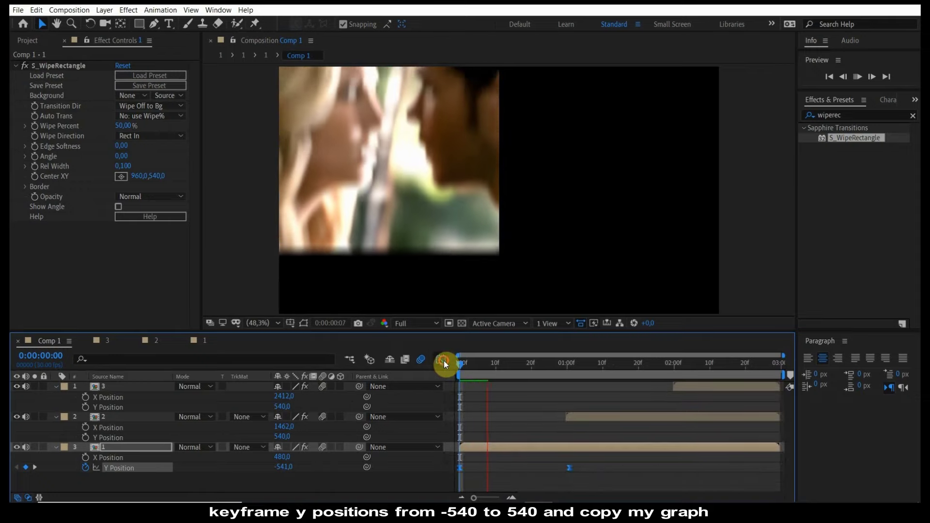
{"action": "left_click", "coordinate": [444, 360]}
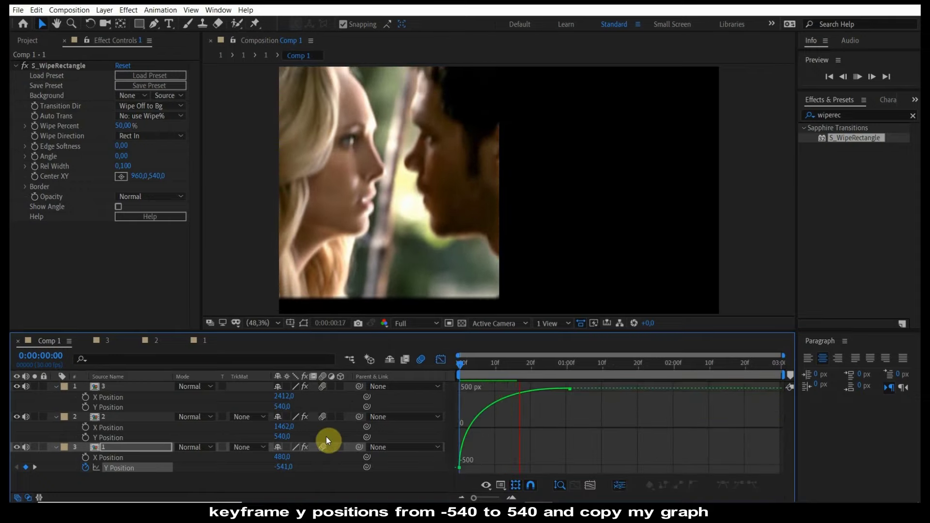
{"action": "left_click", "coordinate": [461, 363]}
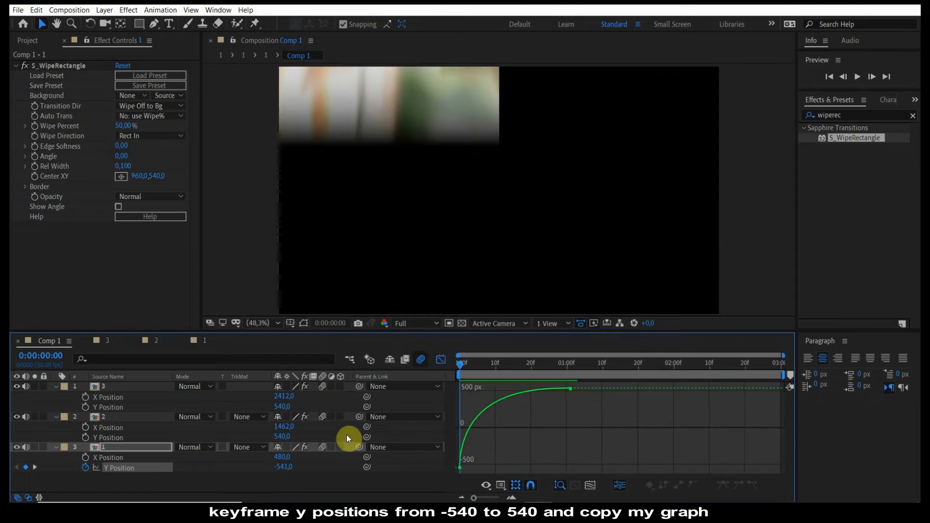
{"action": "key", "text": "space"}
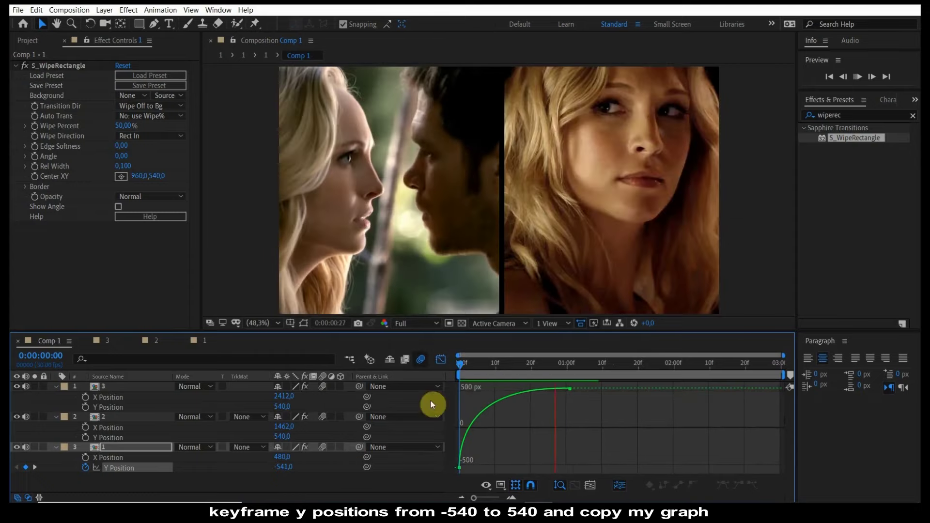
{"action": "left_click", "coordinate": [440, 359]}
{"action": "left_click", "coordinate": [460, 366]}
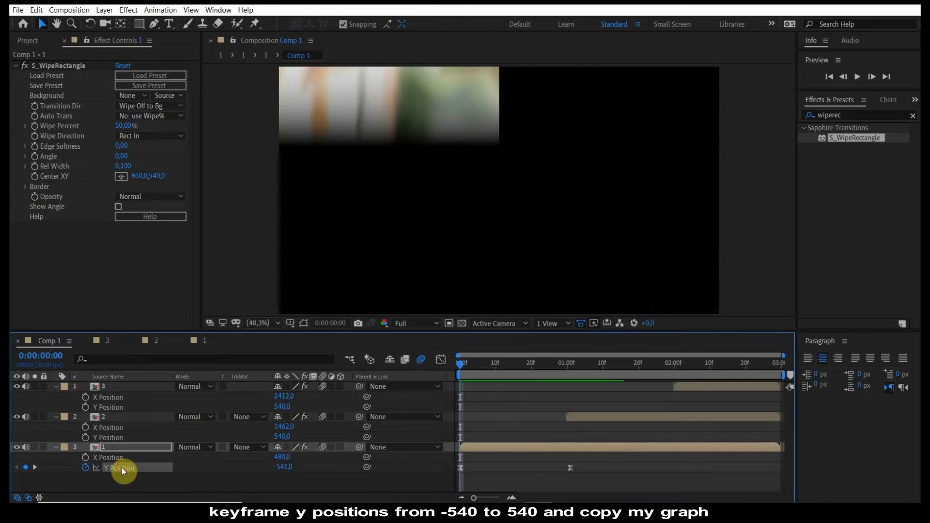
Paste the Y keyframes onto clip 2 at 1 second and clip 3 at 2 seconds
{"action": "left_click", "coordinate": [566, 362]}
{"action": "left_click", "coordinate": [578, 417]}
{"action": "key", "text": "ctrl+v"}
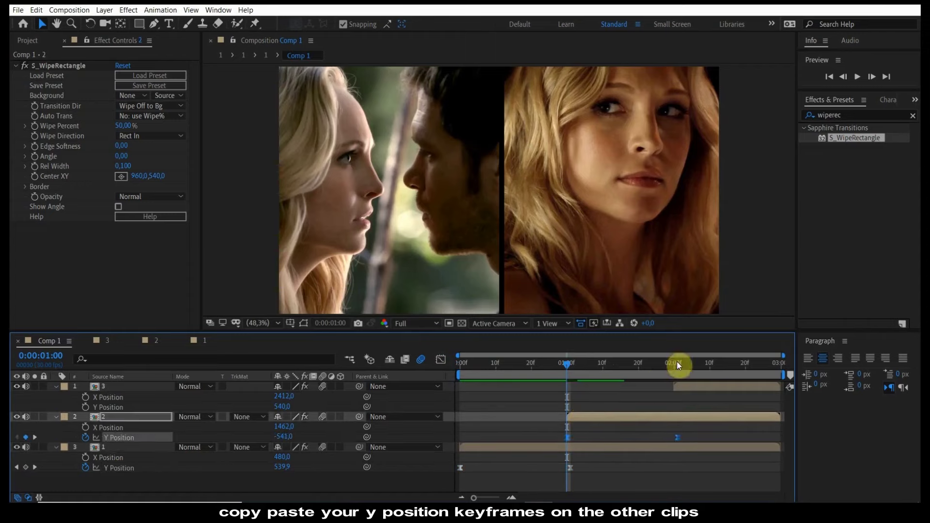
{"action": "left_click", "coordinate": [676, 363]}
{"action": "left_click", "coordinate": [682, 387]}
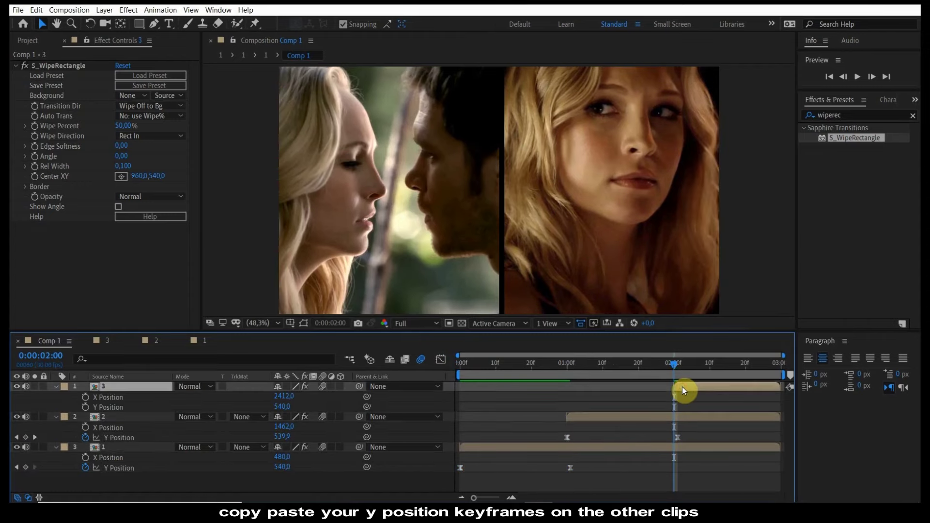
{"action": "key", "text": "ctrl+v"}
{"action": "left_click", "coordinate": [514, 480]}
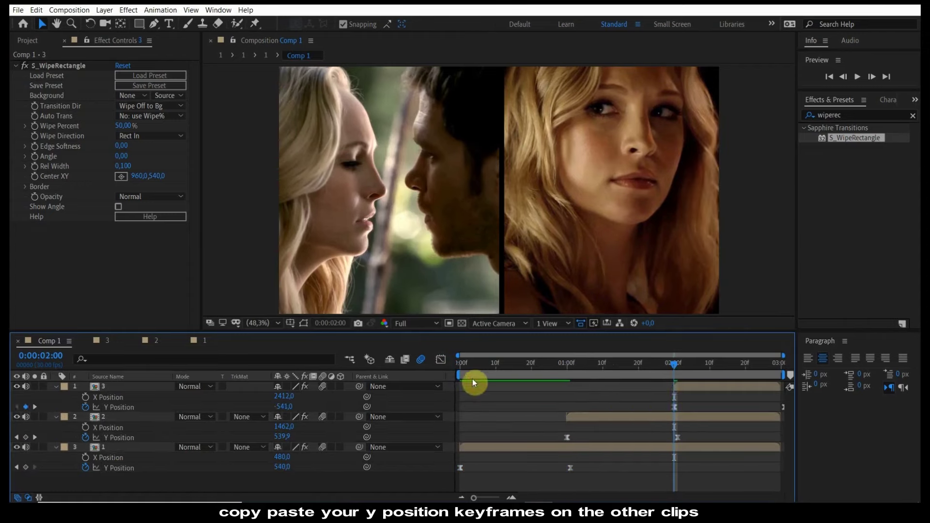
{"action": "key", "text": "Home"}
{"action": "left_click", "coordinate": [483, 447]}
Keyframe clip 1's Opacity from 100% at the start to 0% at 1 second
{"action": "key", "text": "t"}
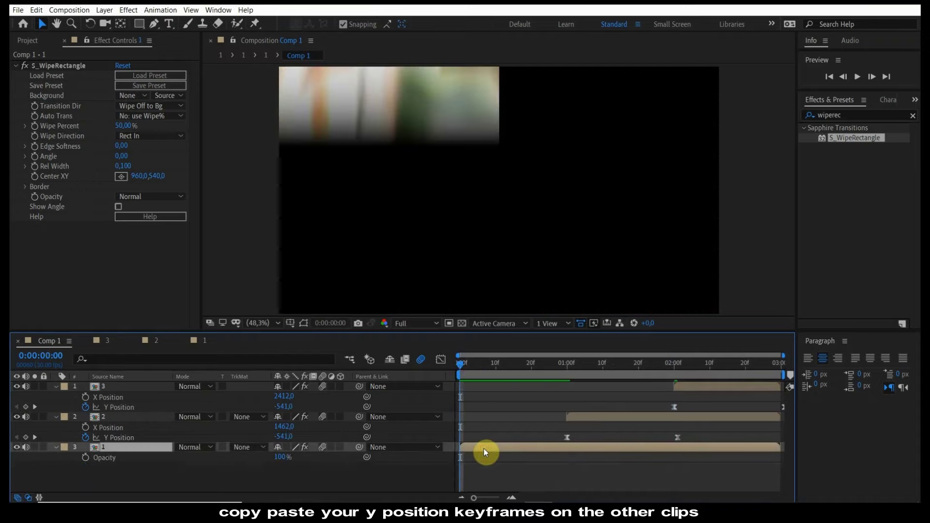
{"action": "left_click", "coordinate": [85, 458]}
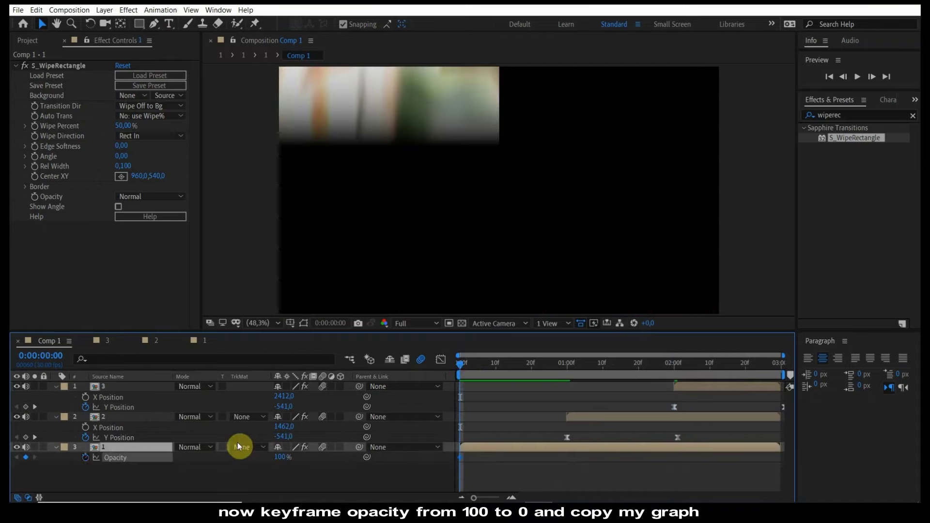
{"action": "left_click", "coordinate": [568, 367]}
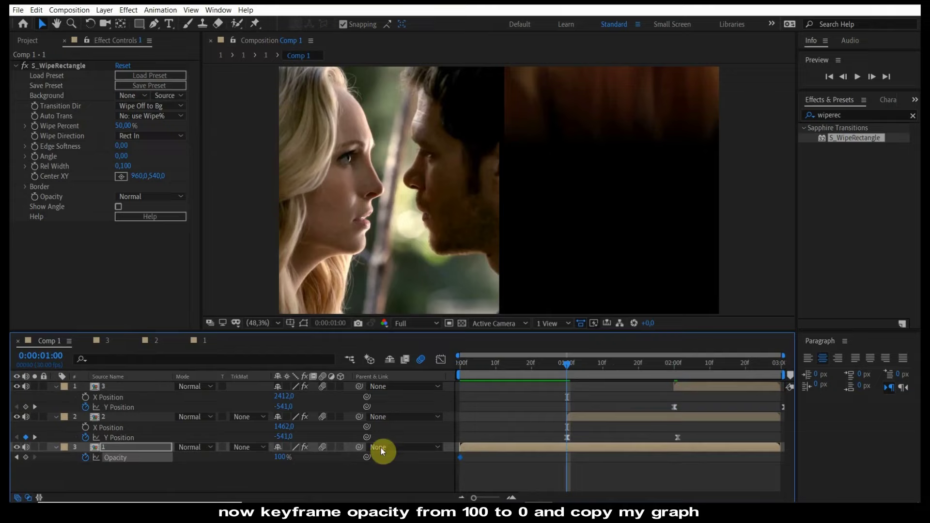
{"action": "left_click", "coordinate": [283, 457]}
{"action": "type", "text": "0"}
{"action": "key", "text": "Return"}
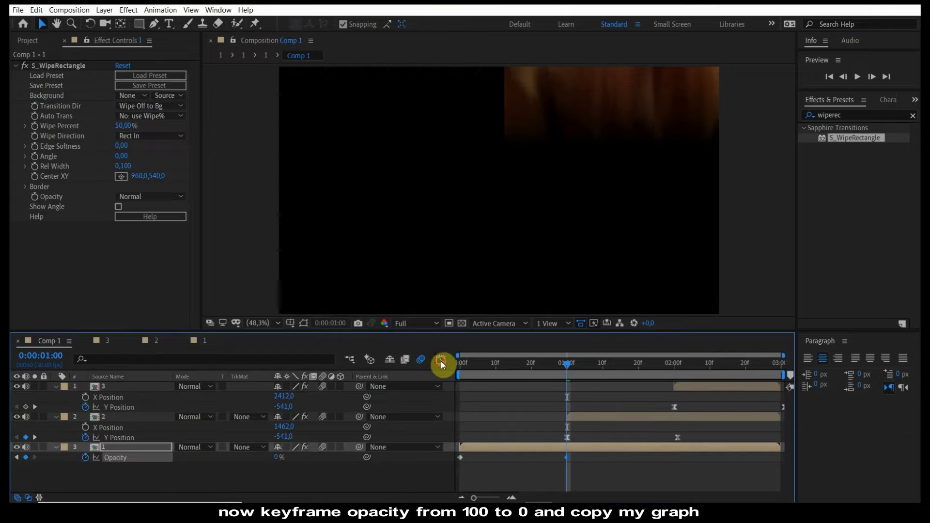
Easy Ease both Opacity keyframes and make the curve drop steeply at the end
{"action": "left_click", "coordinate": [441, 360]}
{"action": "key", "text": "ctrl+a"}
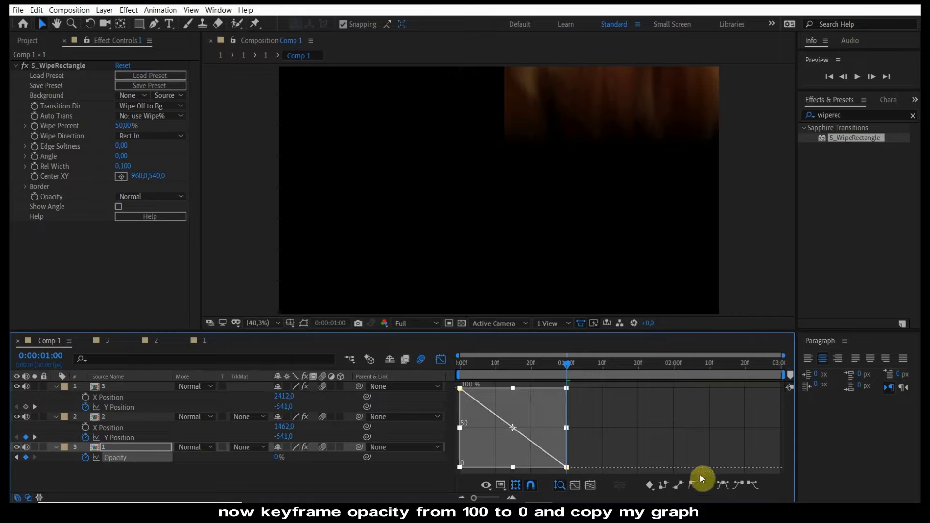
{"action": "left_click", "coordinate": [726, 483]}
{"action": "left_click", "coordinate": [556, 481]}
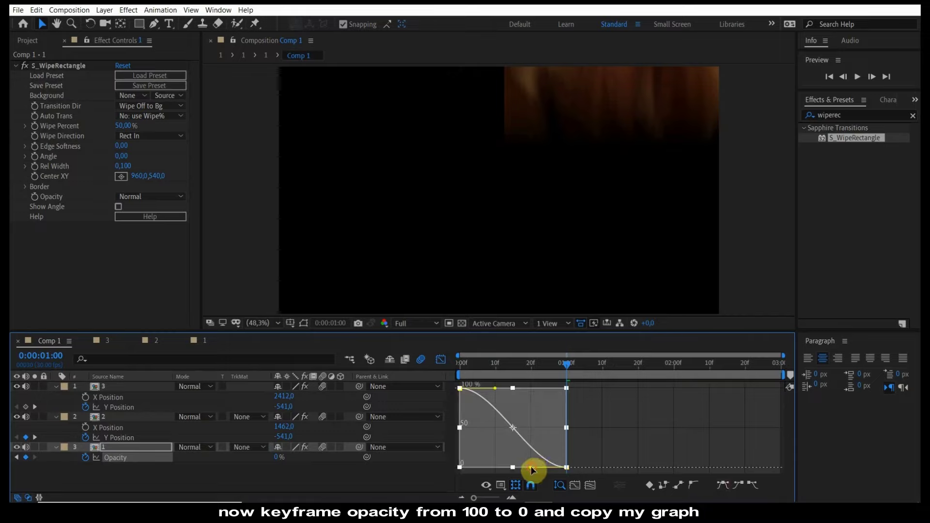
{"action": "left_click_drag", "start_coordinate": [531, 468], "coordinate": [565, 450]}
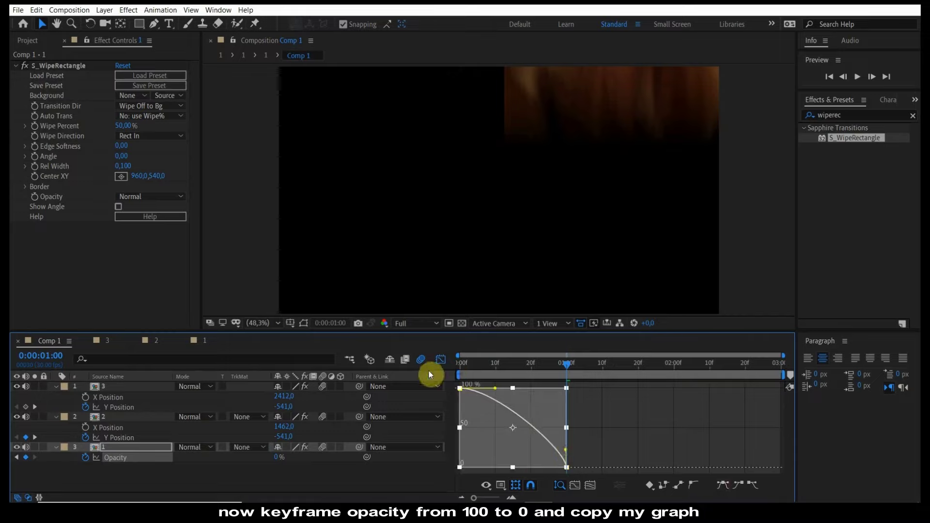
Preview the eased opacity fade
{"action": "key", "text": "space"}
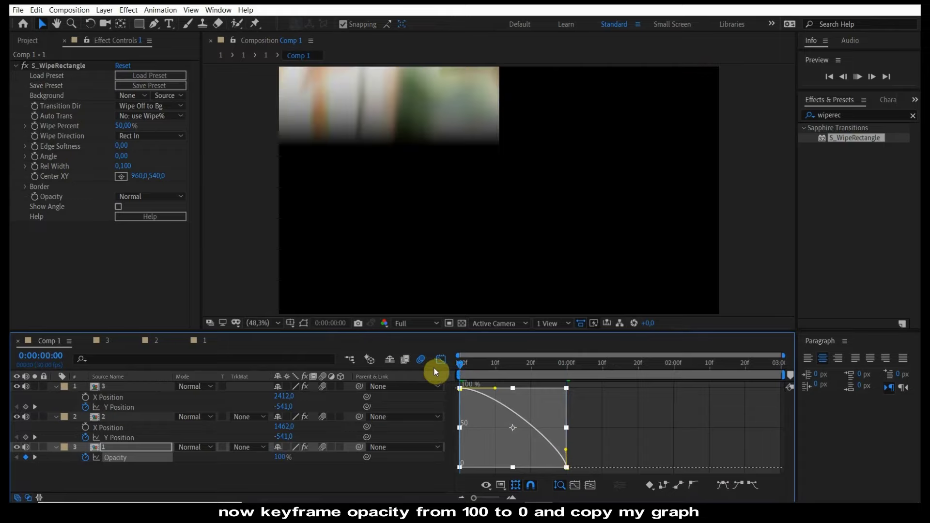
{"action": "left_click", "coordinate": [439, 359]}
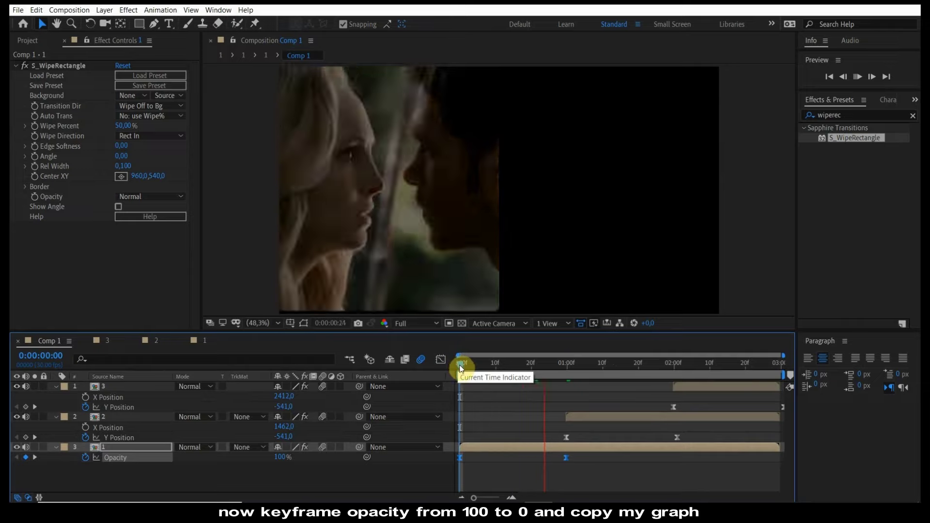
{"action": "left_click", "coordinate": [459, 365]}
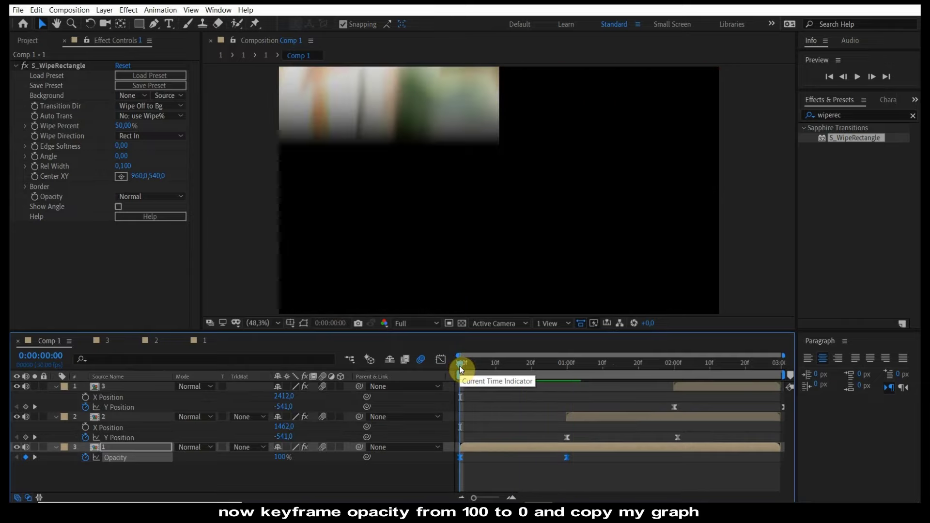
{"action": "key", "text": "space"}
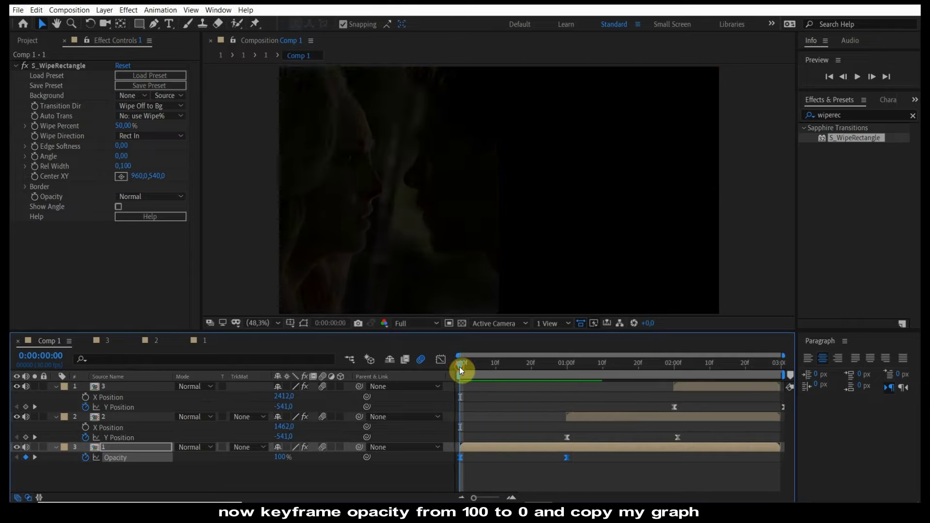
{"action": "left_click", "coordinate": [459, 367]}
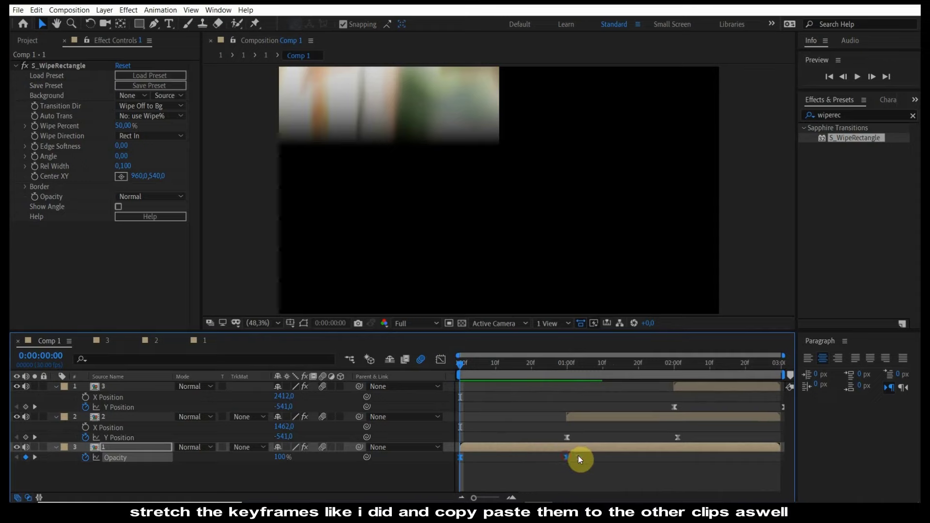
Move clip 1's 0% Opacity keyframe to 2 seconds and check clips 2 and 3's keyframes
{"action": "left_click_drag", "start_coordinate": [578, 456], "coordinate": [678, 455]}
{"action": "left_click", "coordinate": [567, 369]}
{"action": "left_click", "coordinate": [577, 416]}
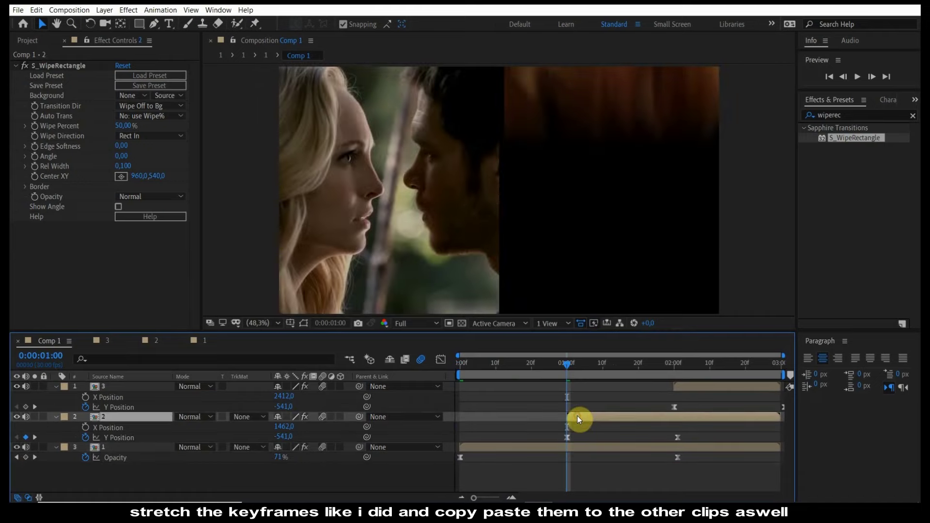
{"action": "left_click", "coordinate": [672, 368]}
{"action": "left_click", "coordinate": [684, 391]}
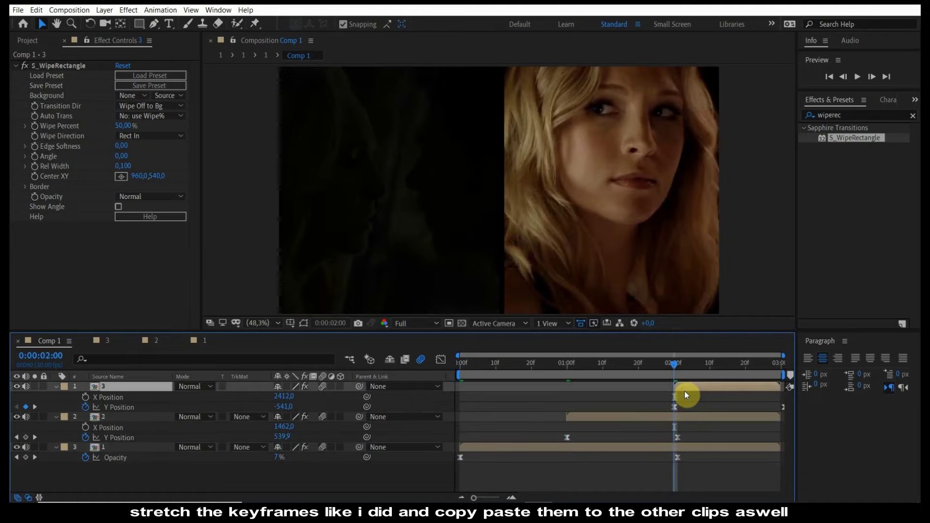
Preview the composition with the longer fade
{"action": "key", "text": "space"}
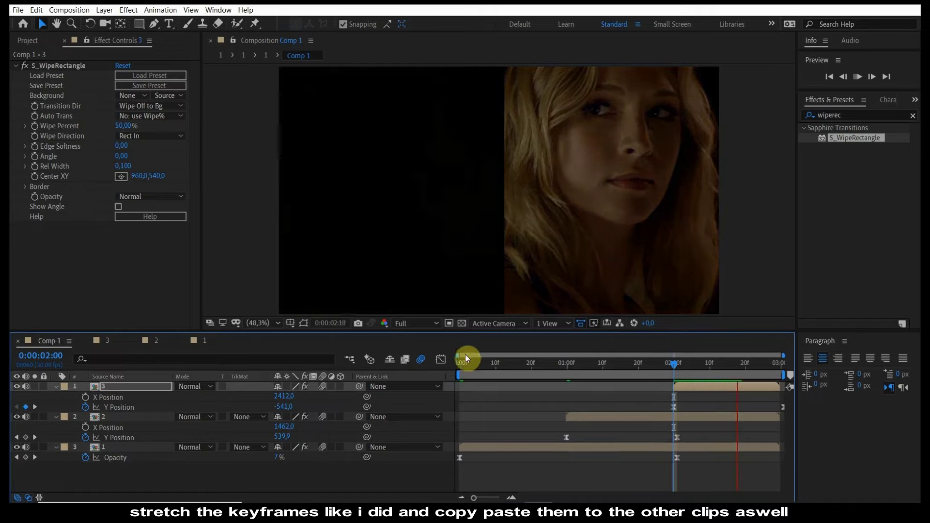
{"action": "left_click", "coordinate": [450, 365]}
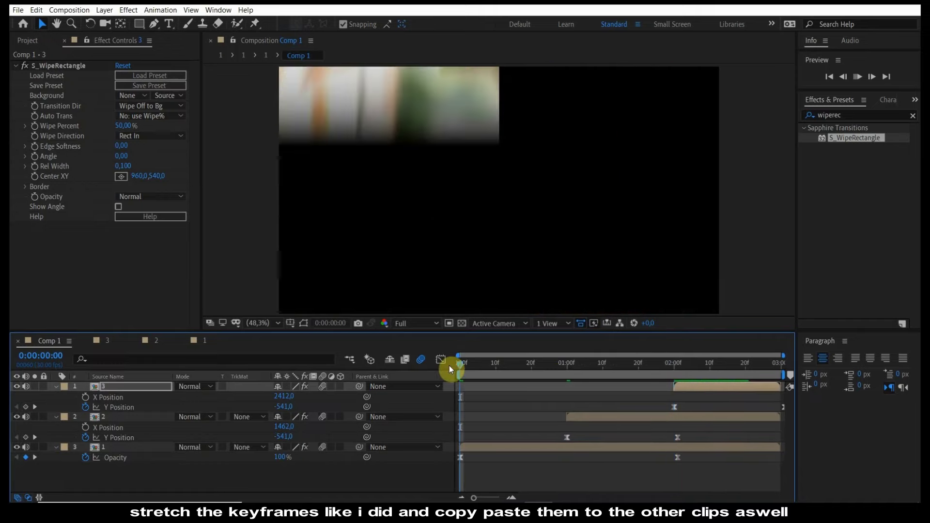
{"action": "key", "text": "space"}
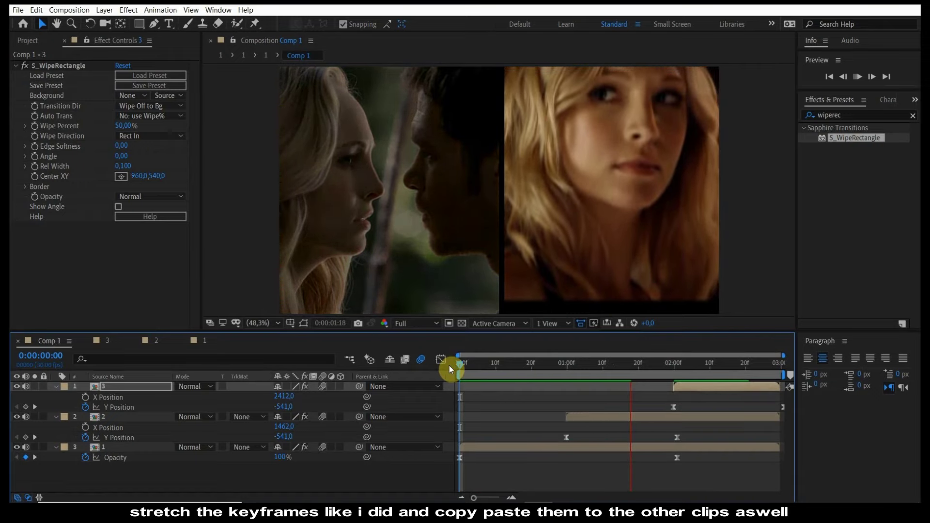
{"action": "left_click_drag", "start_coordinate": [536, 363], "coordinate": [460, 365]}
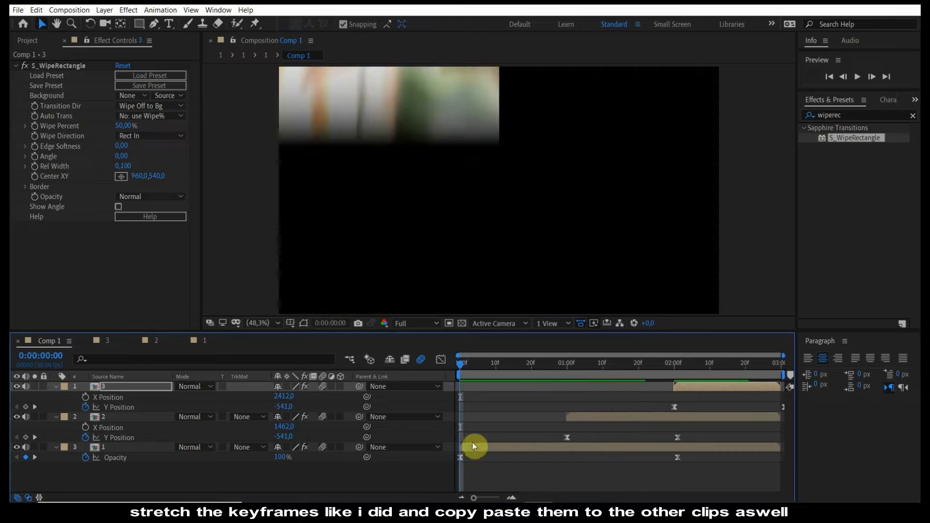
Paste the position keyframes onto clip 1 and move its slide end to 2 seconds
{"action": "left_click", "coordinate": [466, 446]}
{"action": "key", "text": "ctrl+v"}
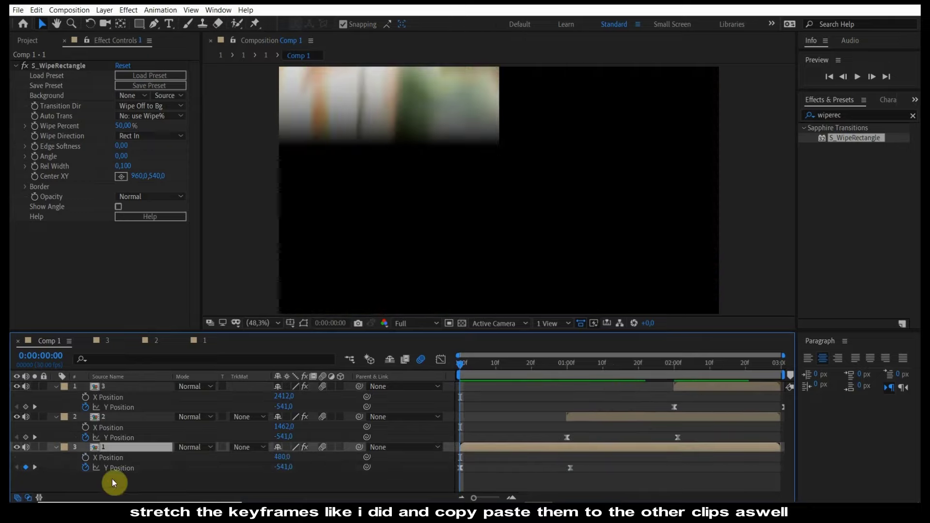
{"action": "left_click", "coordinate": [122, 467]}
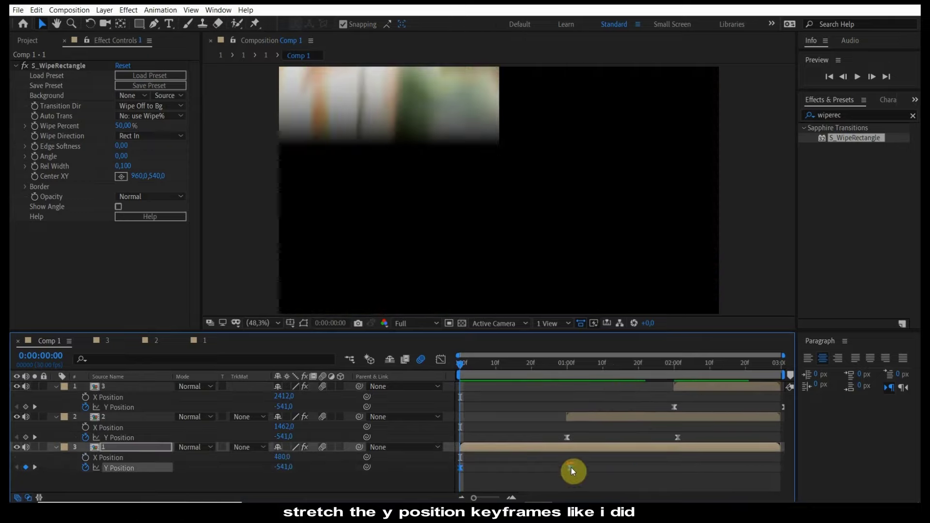
{"action": "left_click_drag", "start_coordinate": [571, 468], "coordinate": [678, 468]}
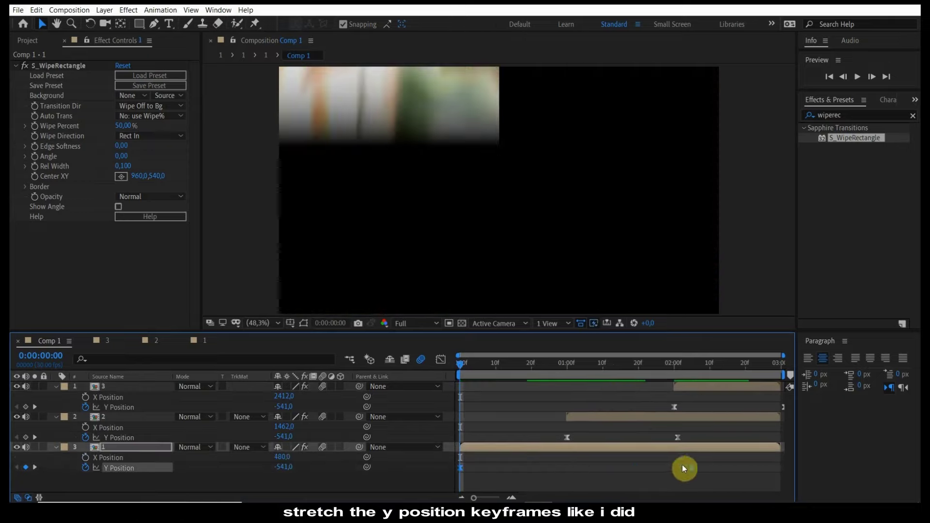
Push the end of clip 2's Y slide to 3 seconds and preview the timing
{"action": "left_click", "coordinate": [585, 421]}
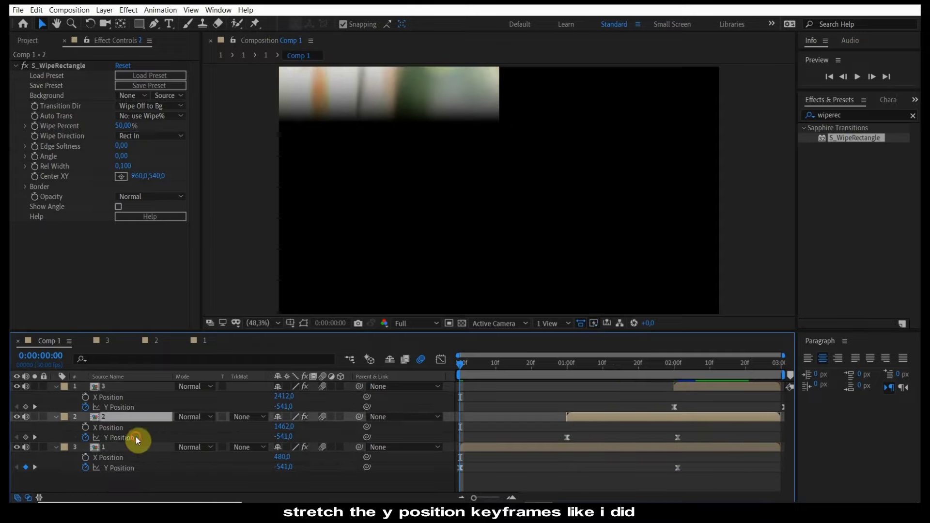
{"action": "left_click", "coordinate": [136, 439]}
{"action": "left_click_drag", "start_coordinate": [677, 438], "coordinate": [781, 438]}
{"action": "key", "text": "space"}
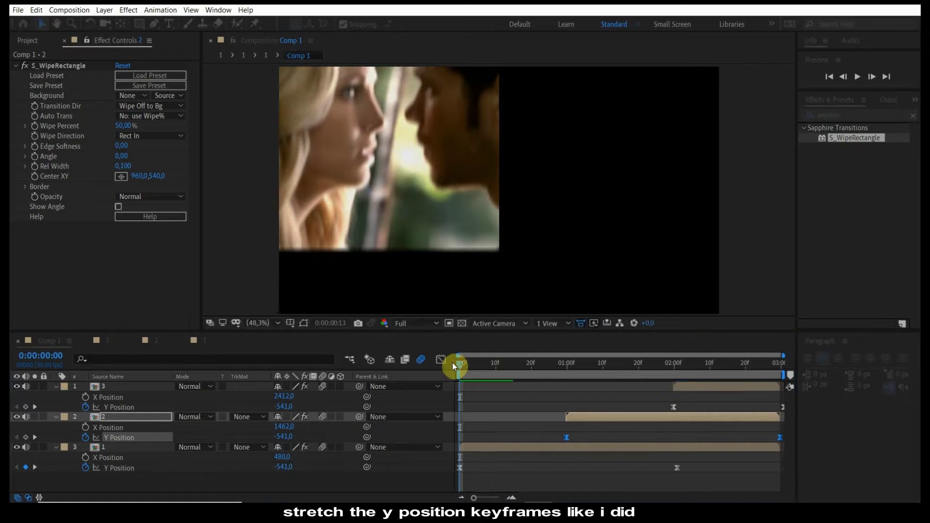
{"action": "key", "text": "space"}
{"action": "key", "text": "space"}
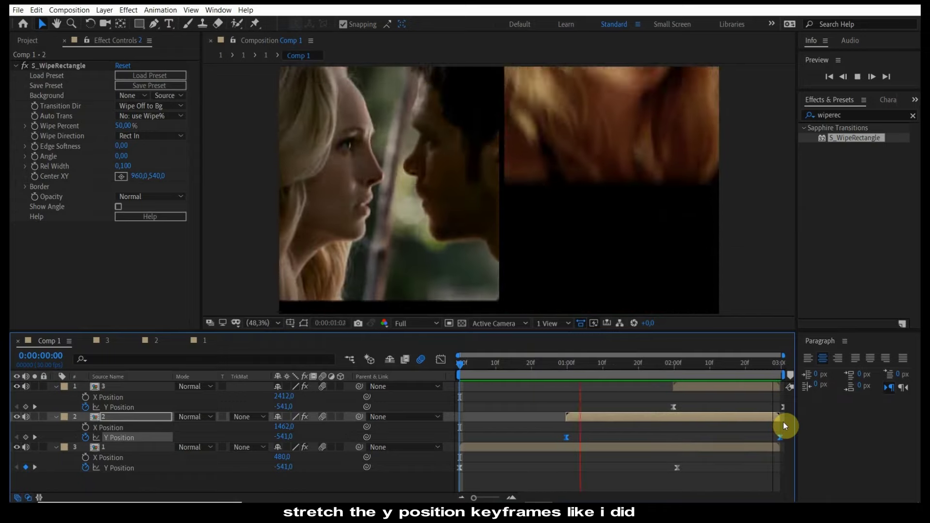
{"action": "left_click", "coordinate": [464, 362]}
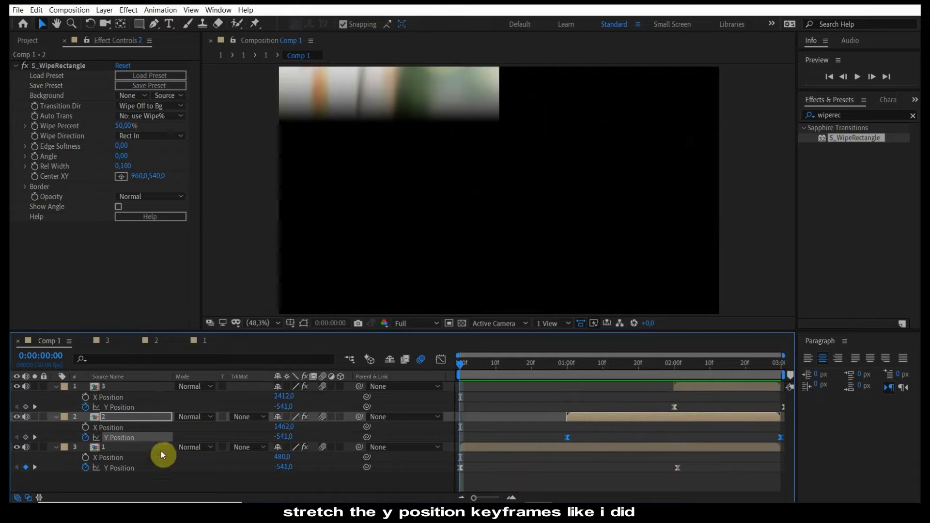
Lengthen the ease into clip 1's final Y position in the Graph Editor
{"action": "left_click", "coordinate": [129, 471]}
{"action": "left_click", "coordinate": [439, 357]}
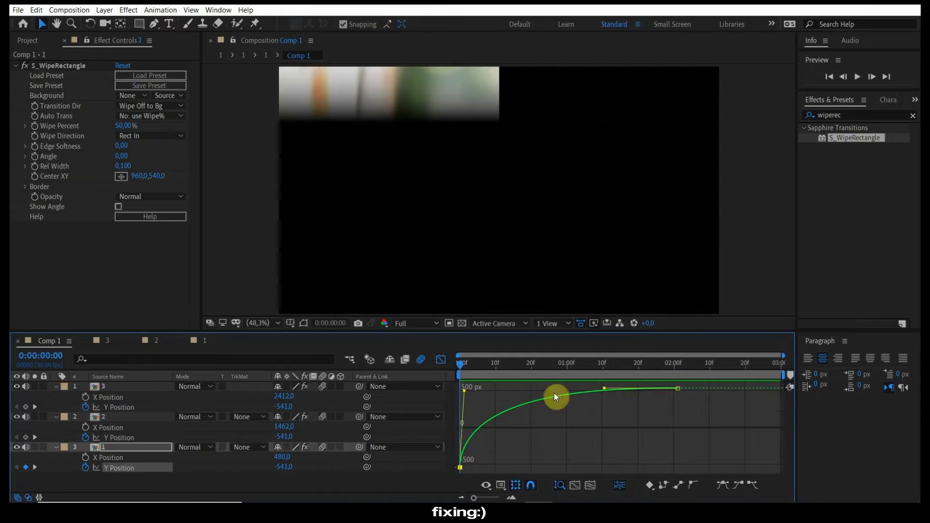
{"action": "left_click", "coordinate": [601, 388]}
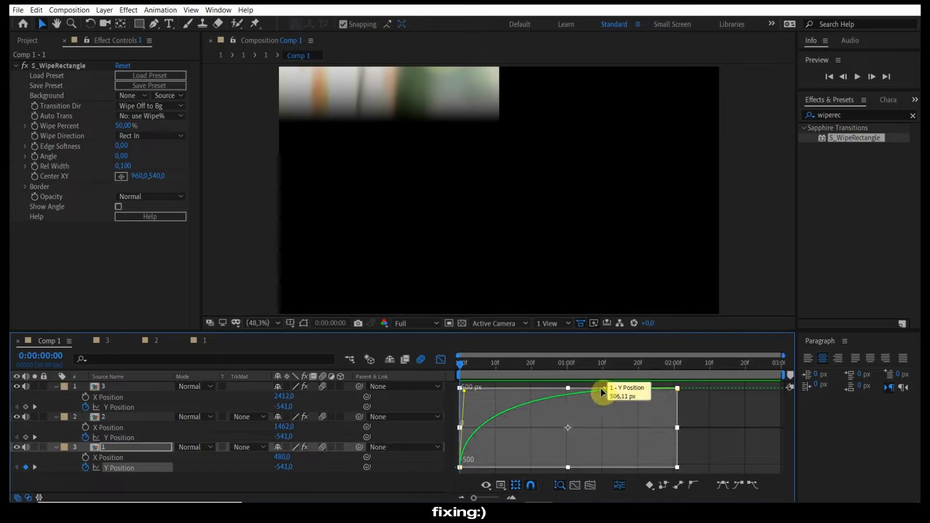
{"action": "left_click_drag", "start_coordinate": [570, 388], "coordinate": [550, 385]}
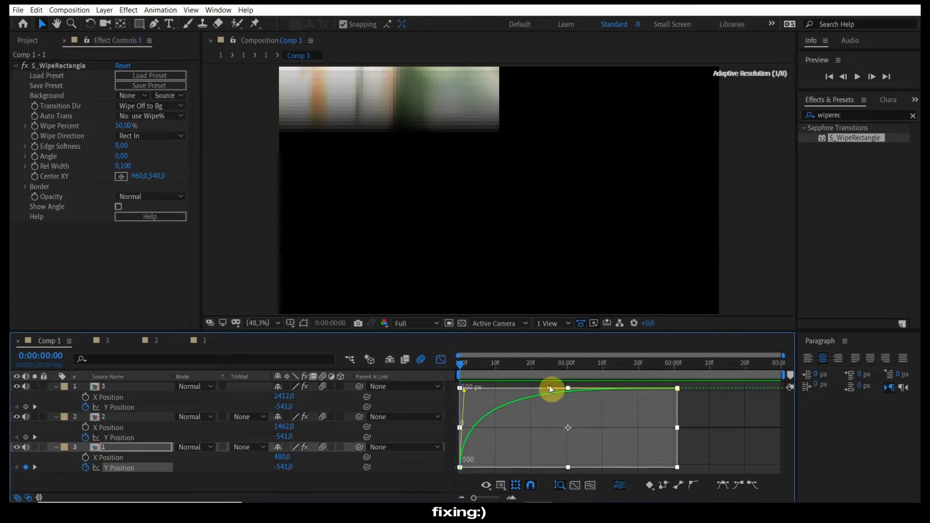
{"action": "left_click", "coordinate": [441, 360]}
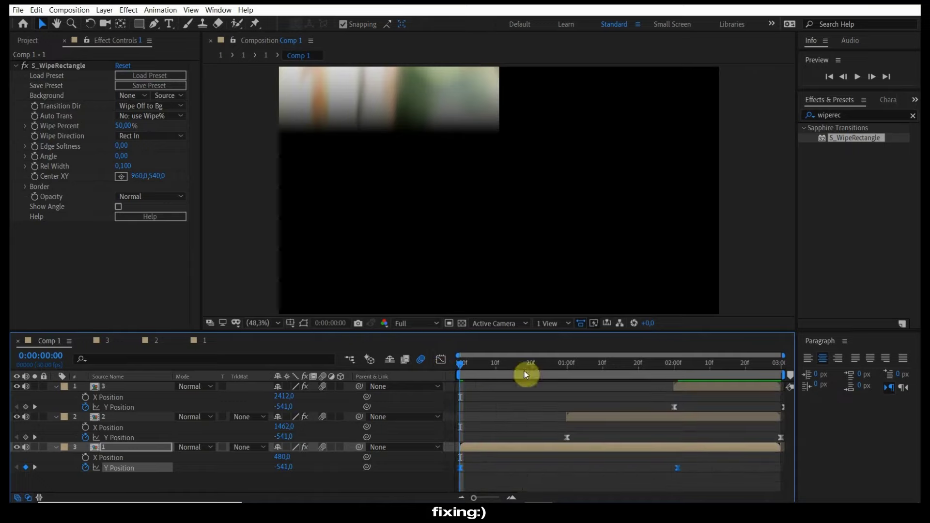
Lengthen the ease into clip 2's final Y position and preview both slides
{"action": "left_click", "coordinate": [119, 438]}
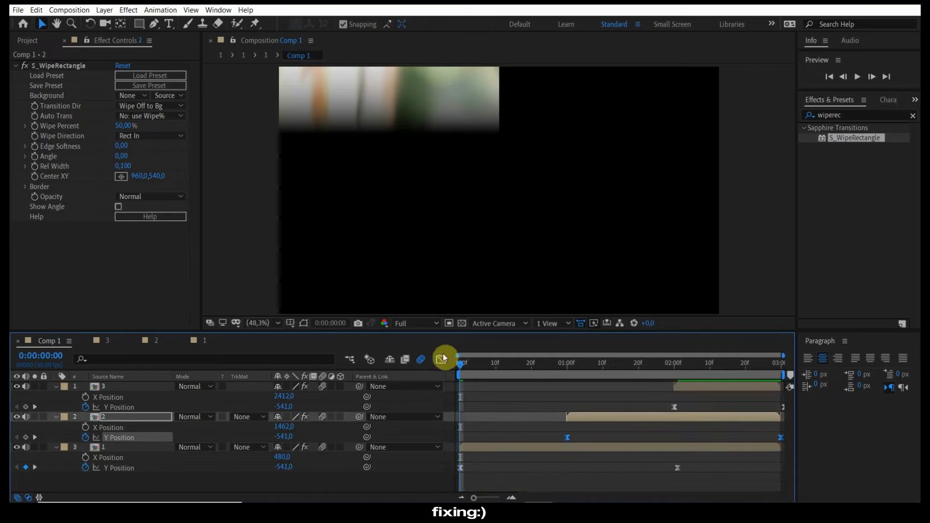
{"action": "left_click", "coordinate": [440, 359]}
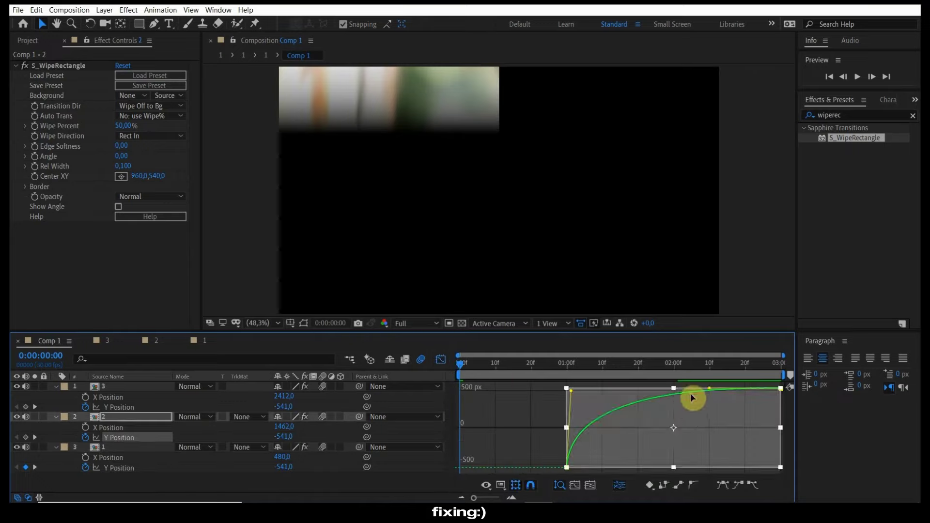
{"action": "left_click_drag", "start_coordinate": [704, 387], "coordinate": [646, 390]}
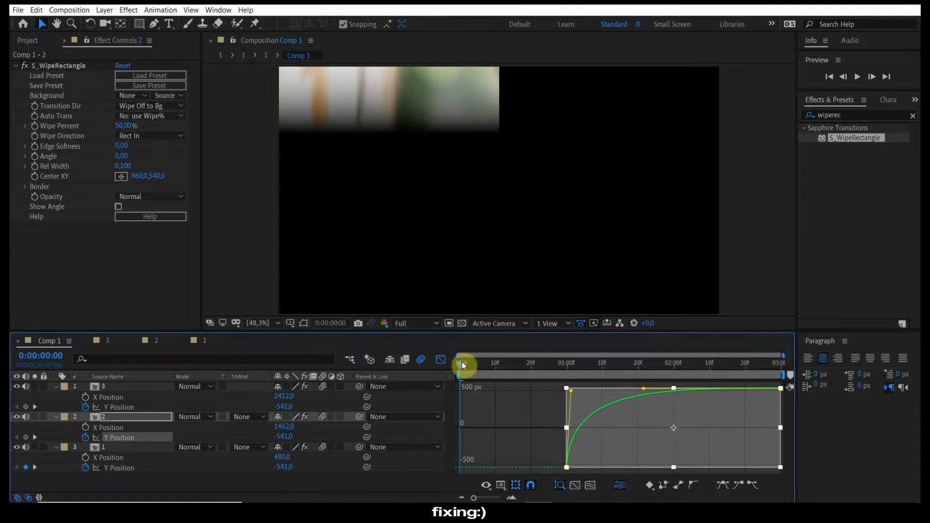
{"action": "left_click", "coordinate": [440, 360]}
{"action": "key", "text": "space"}
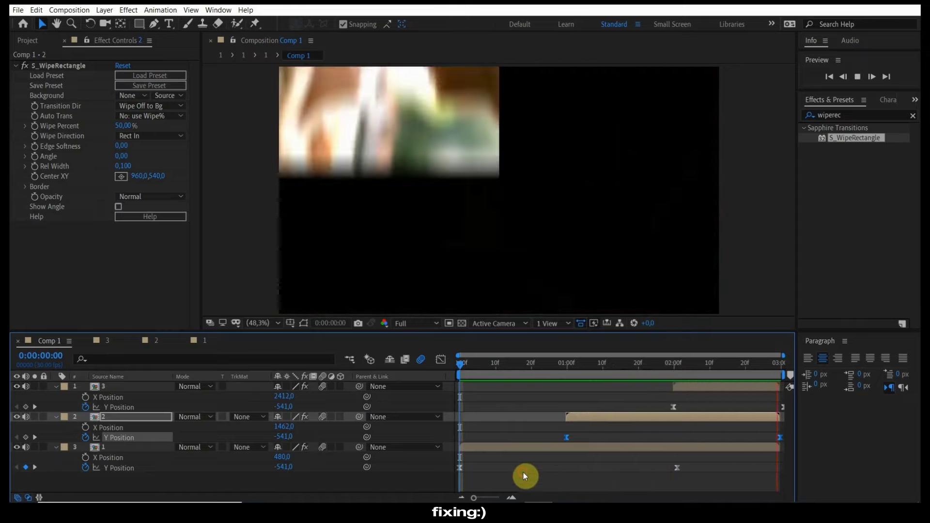
Collapse the layer properties, rewind, and add a new null object layer, Null 1
{"action": "key", "text": "u"}
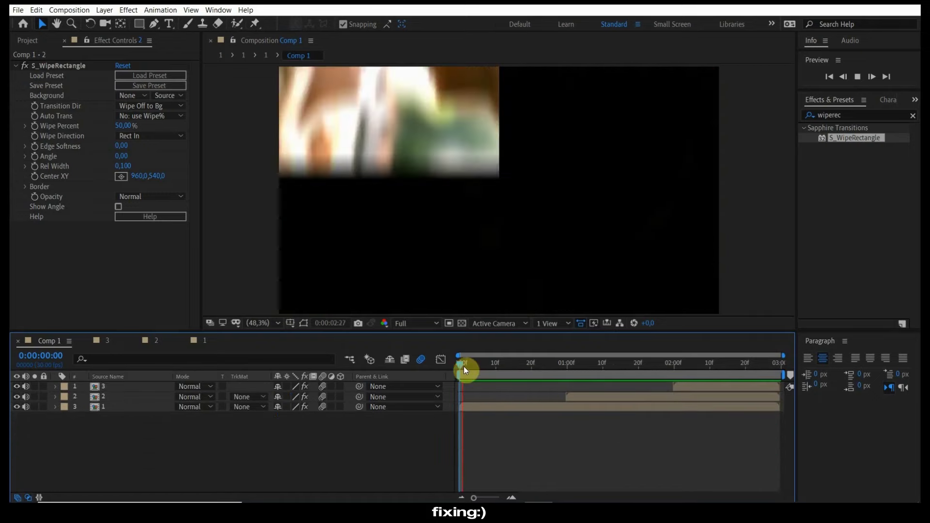
{"action": "left_click", "coordinate": [459, 365]}
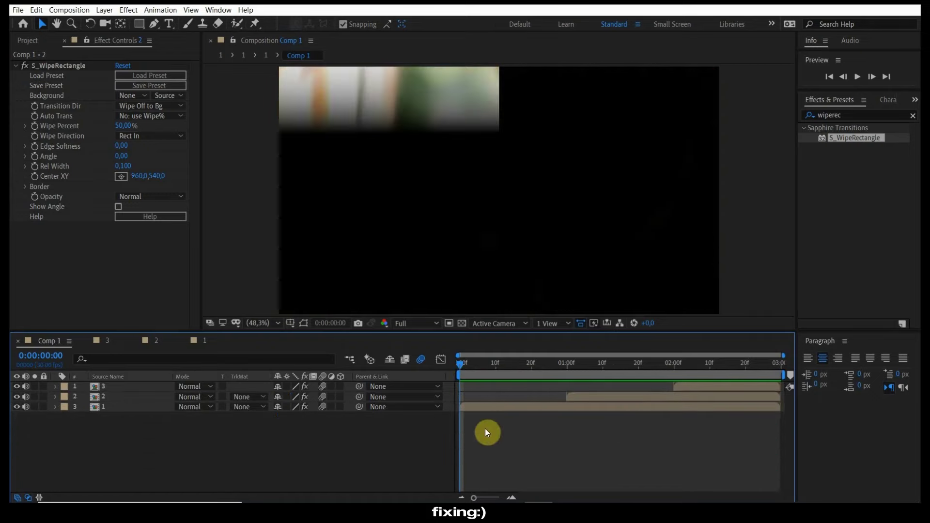
{"action": "key", "text": "ctrl+alt+shift+y"}
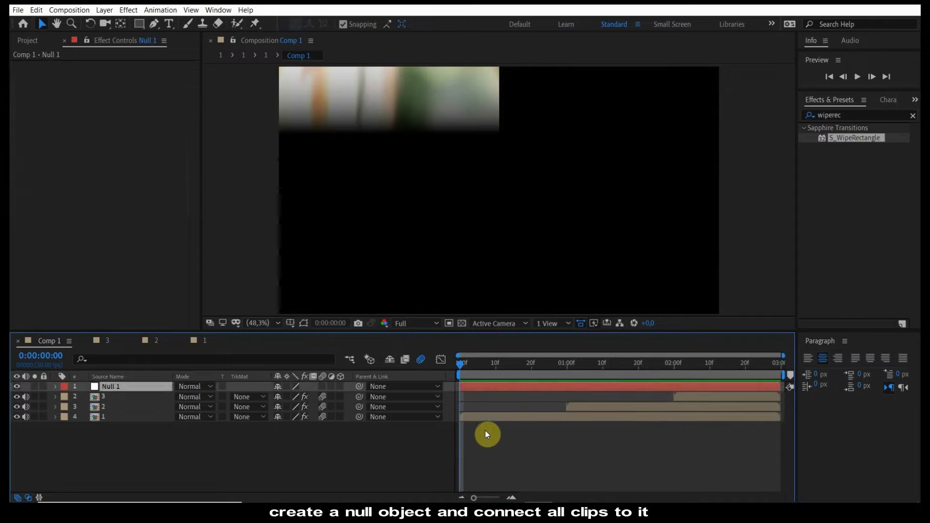
{"action": "mouse_move", "coordinate": [344, 394]}
{"action": "left_mouse_down"}
{"action": "mouse_move", "coordinate": [356, 405]}
{"action": "mouse_move", "coordinate": [324, 386]}
{"action": "left_mouse_up"}
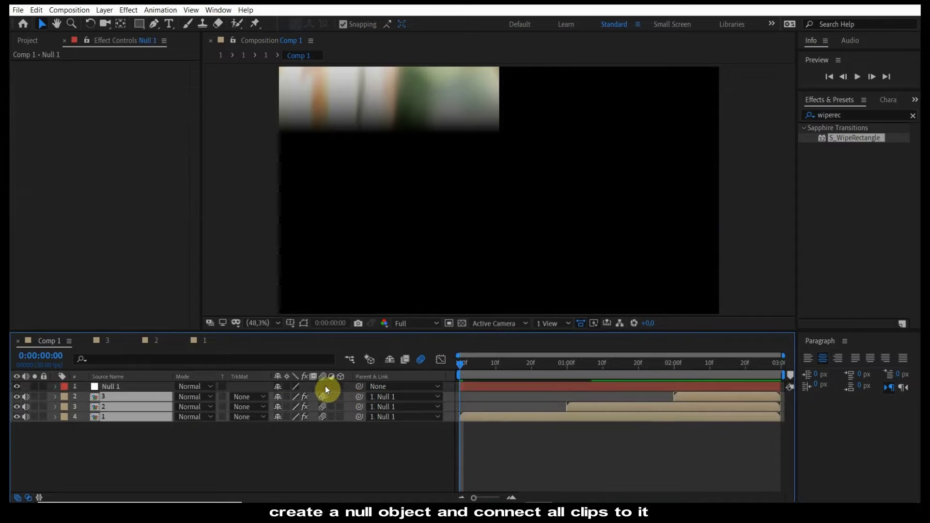
{"action": "left_click", "coordinate": [442, 453]}
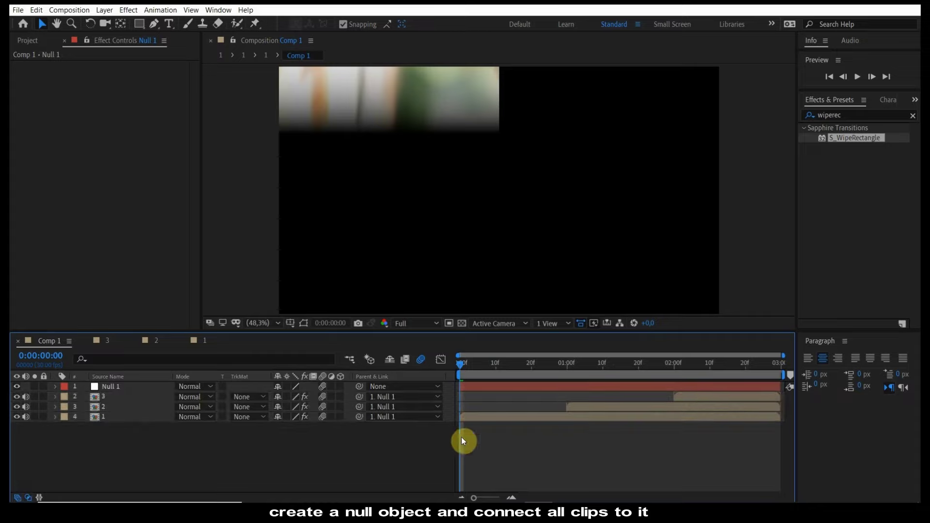
Keyframe Null 1's X Position from 960 at frame 0 to about -23 at the last frame
{"action": "left_click", "coordinate": [475, 390]}
{"action": "key", "text": "p"}
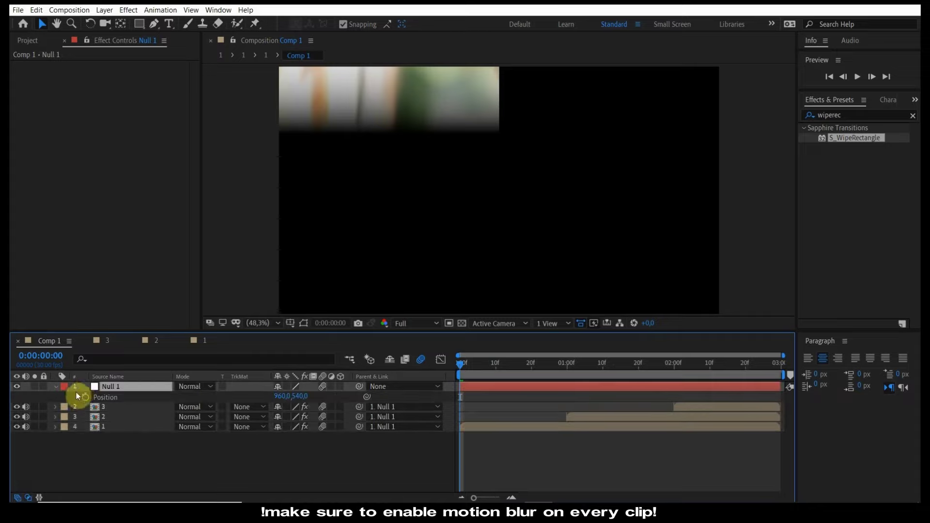
{"action": "left_click", "coordinate": [85, 397]}
{"action": "left_click_drag", "start_coordinate": [705, 365], "coordinate": [812, 368]}
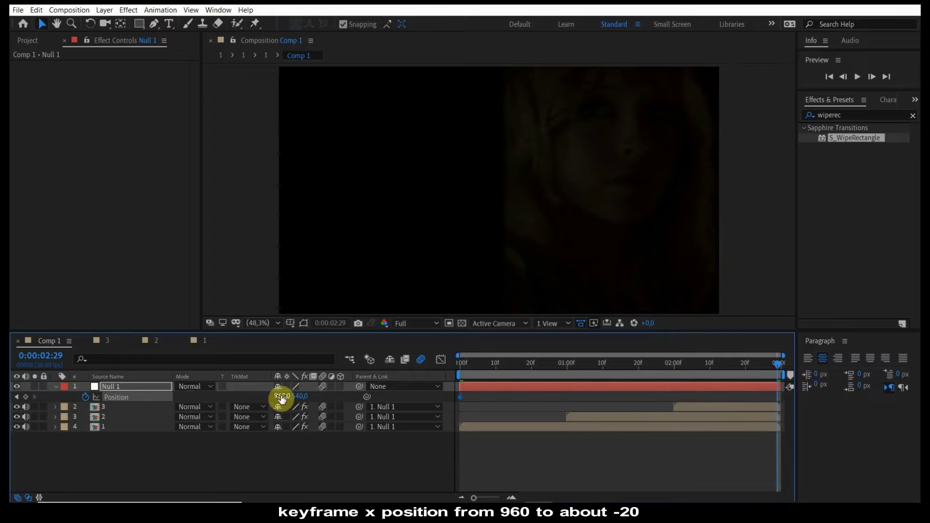
{"action": "left_click_drag", "start_coordinate": [281, 396], "coordinate": [215, 409]}
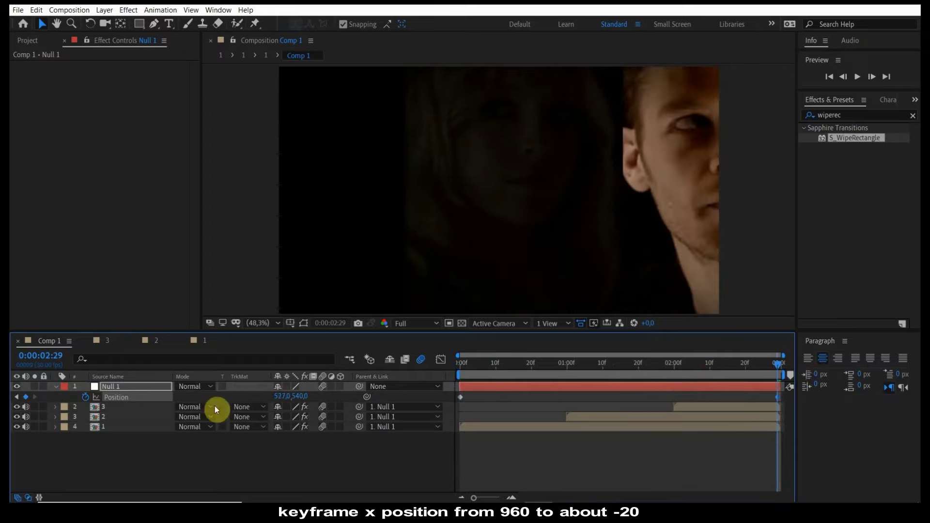
{"action": "left_click_drag", "start_coordinate": [281, 395], "coordinate": [13, 400]}
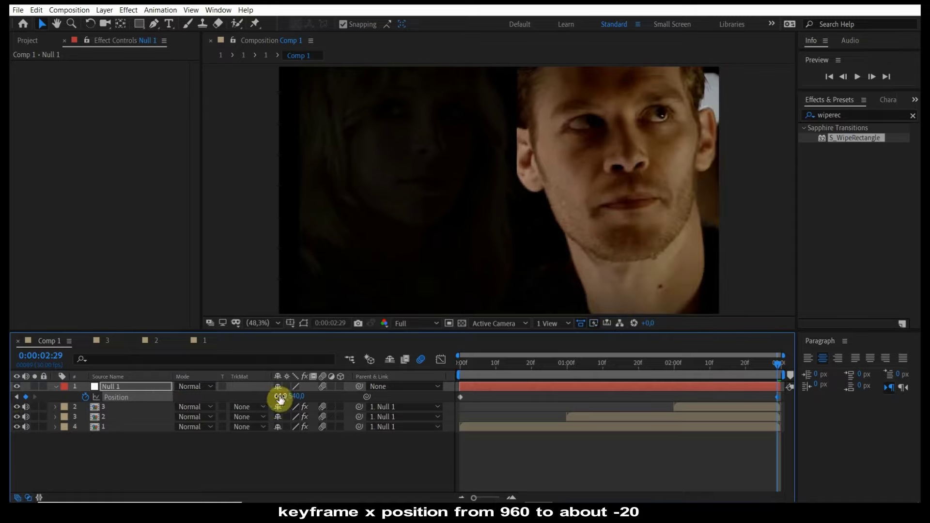
{"action": "left_click_drag", "start_coordinate": [270, 396], "coordinate": [245, 394]}
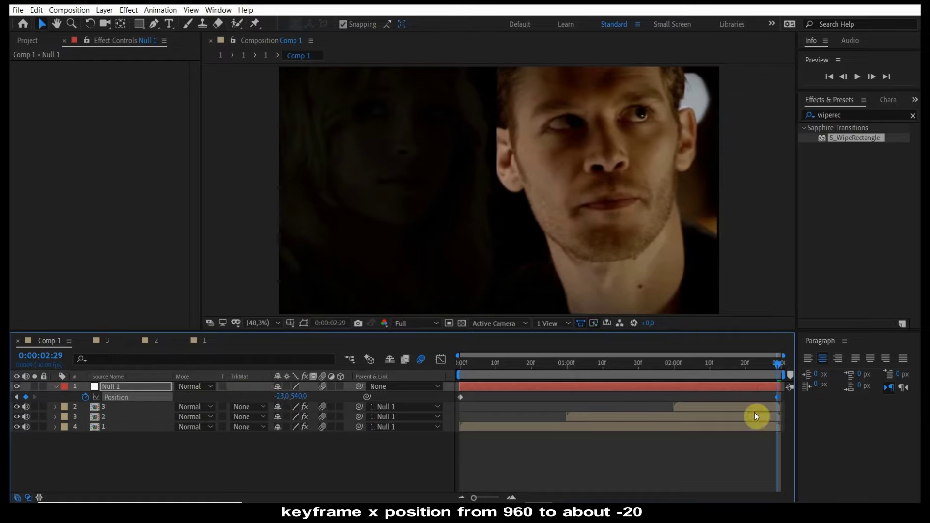
{"action": "left_click", "coordinate": [711, 366]}
{"action": "mouse_move", "coordinate": [714, 366]}
{"action": "left_mouse_down"}
{"action": "mouse_move", "coordinate": [681, 362]}
{"action": "mouse_move", "coordinate": [725, 371]}
{"action": "left_mouse_up"}
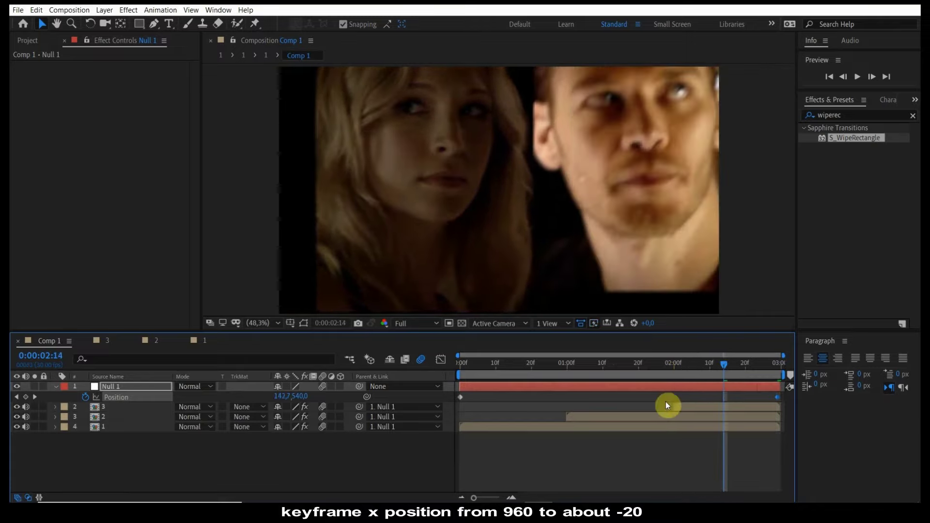
Move clip 3's X Position from 2412 to 1486, then preview and rewind to the start
{"action": "left_click", "coordinate": [688, 408]}
{"action": "key", "text": "u"}
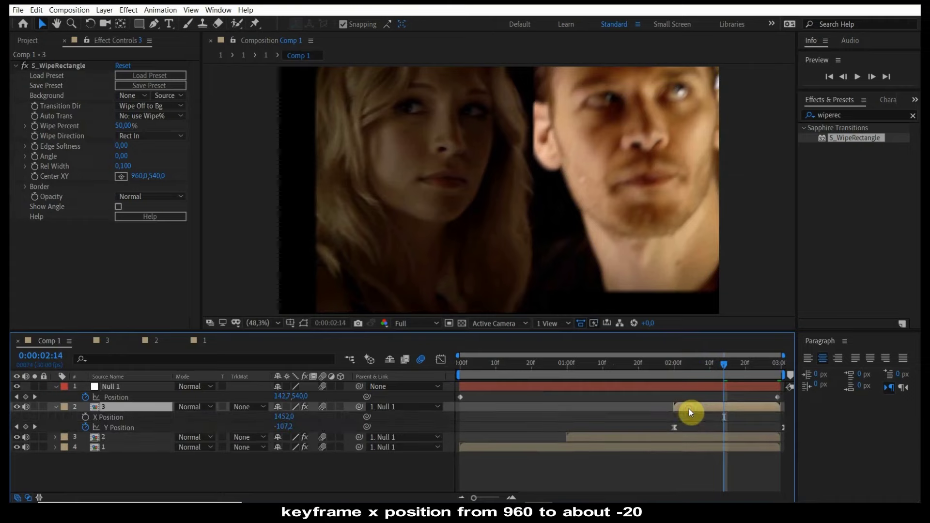
{"action": "left_click_drag", "start_coordinate": [289, 416], "coordinate": [310, 417]}
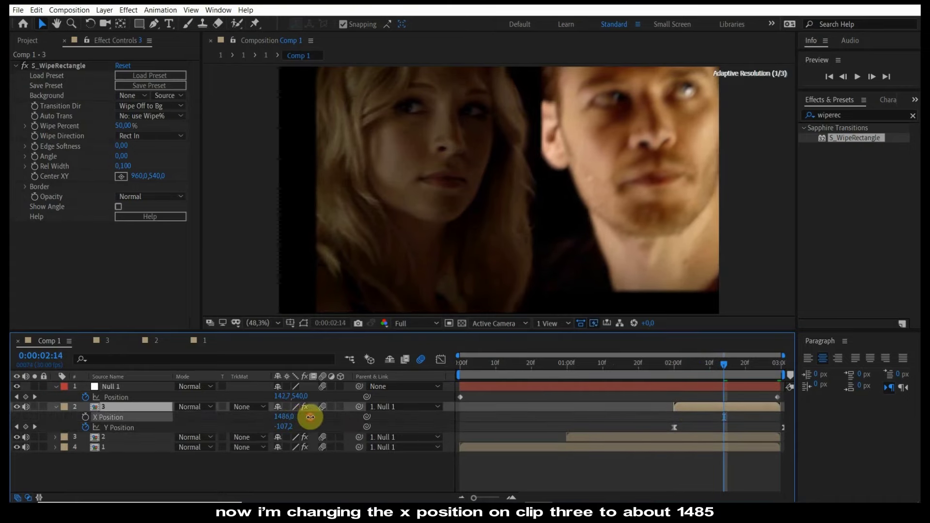
{"action": "key", "text": "space"}
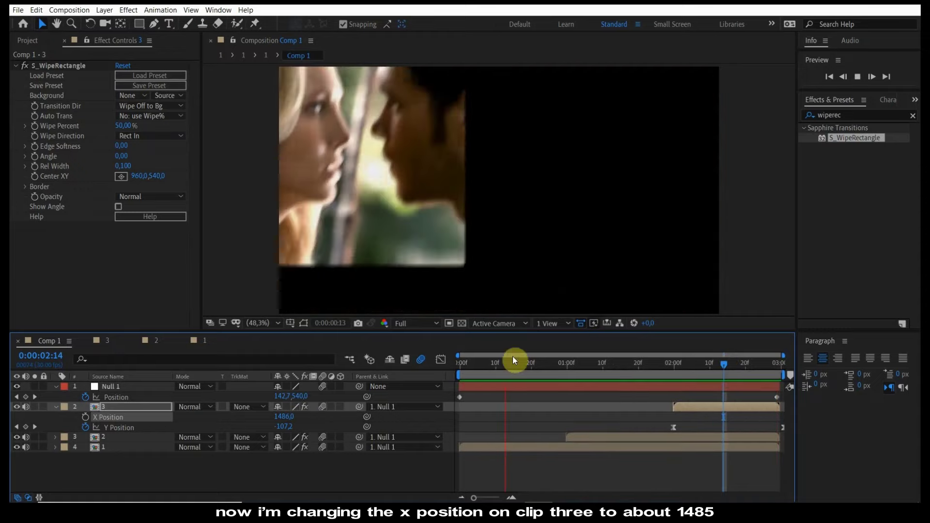
{"action": "left_click", "coordinate": [452, 363]}
Separate Null 1's Position into X and Y in the Graph Editor and Easy Ease the X keyframes
{"action": "left_click", "coordinate": [460, 396]}
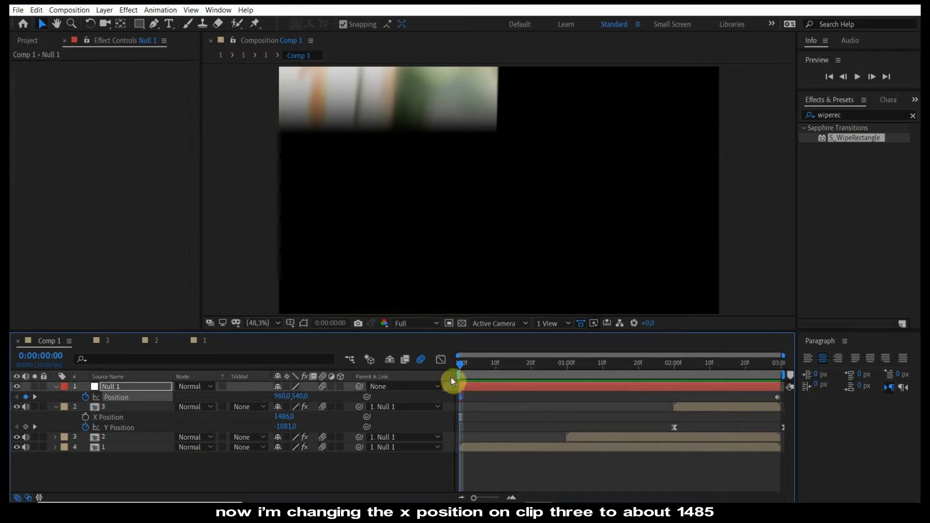
{"action": "left_click", "coordinate": [441, 359]}
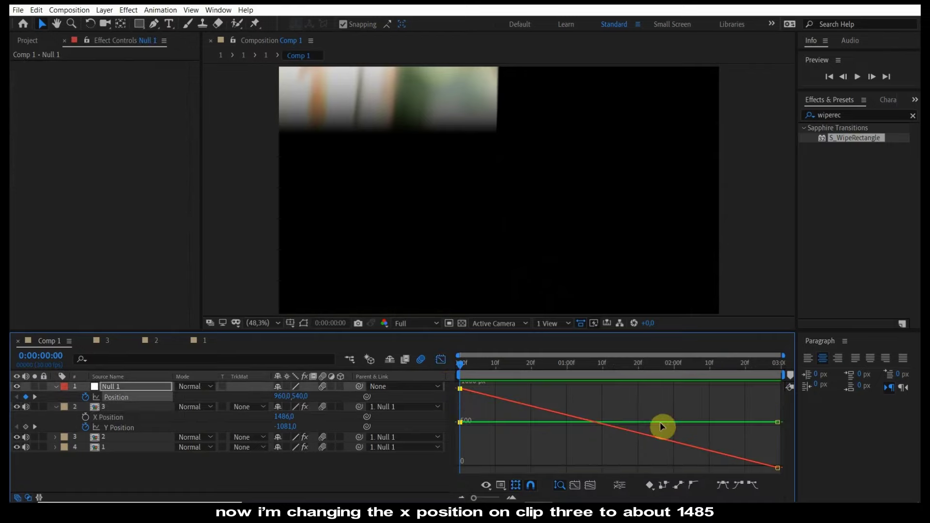
{"action": "left_click", "coordinate": [618, 484]}
{"action": "left_click", "coordinate": [699, 450]}
{"action": "left_click", "coordinate": [720, 487]}
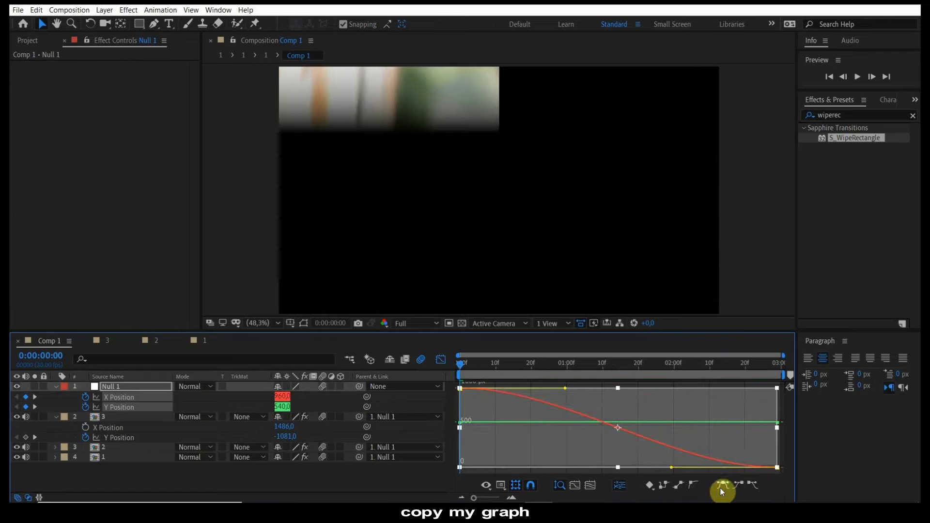
{"action": "key", "text": "space"}
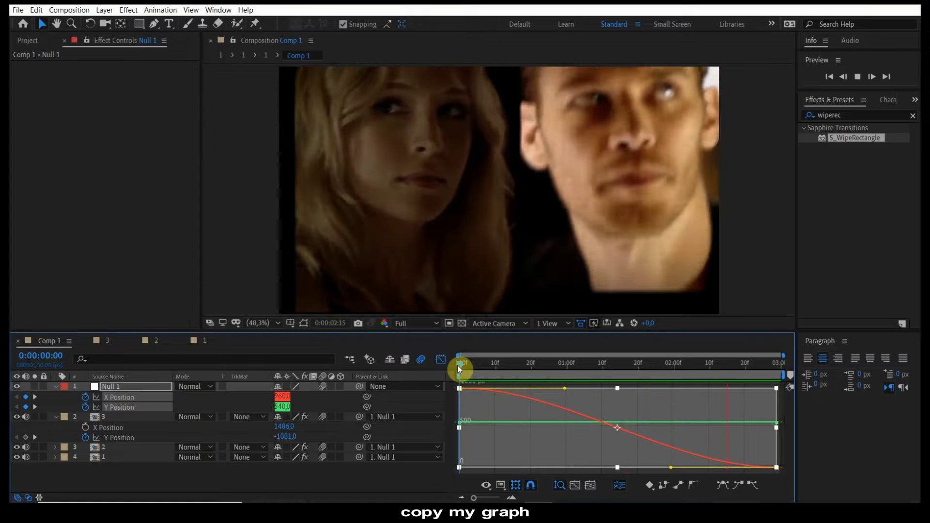
{"action": "key", "text": "space"}
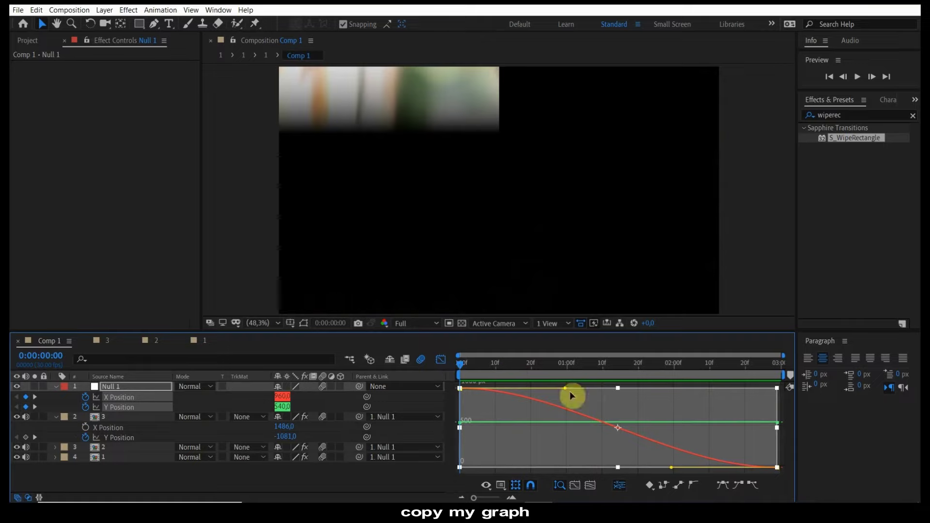
Lengthen the first X keyframe's ease handle into a strong S-curve and preview the slide
{"action": "left_click_drag", "start_coordinate": [565, 388], "coordinate": [640, 388]}
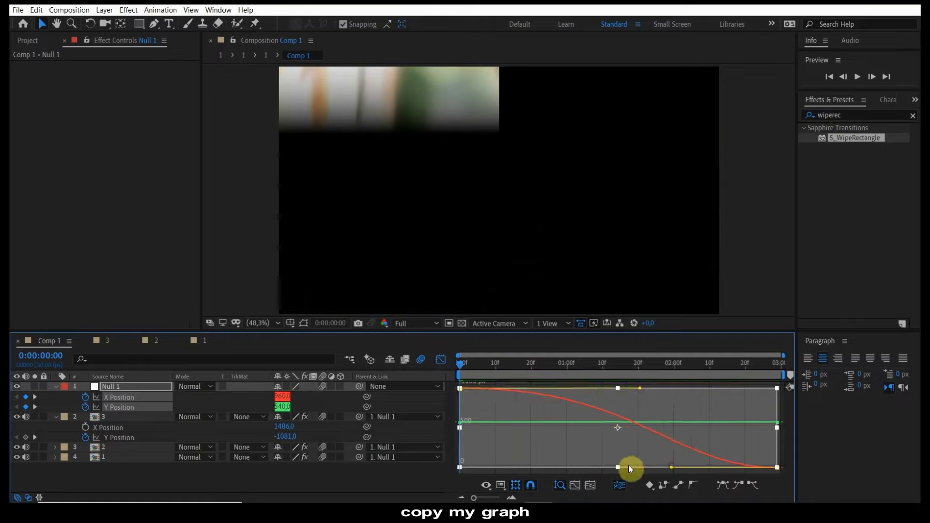
{"action": "key", "text": "space"}
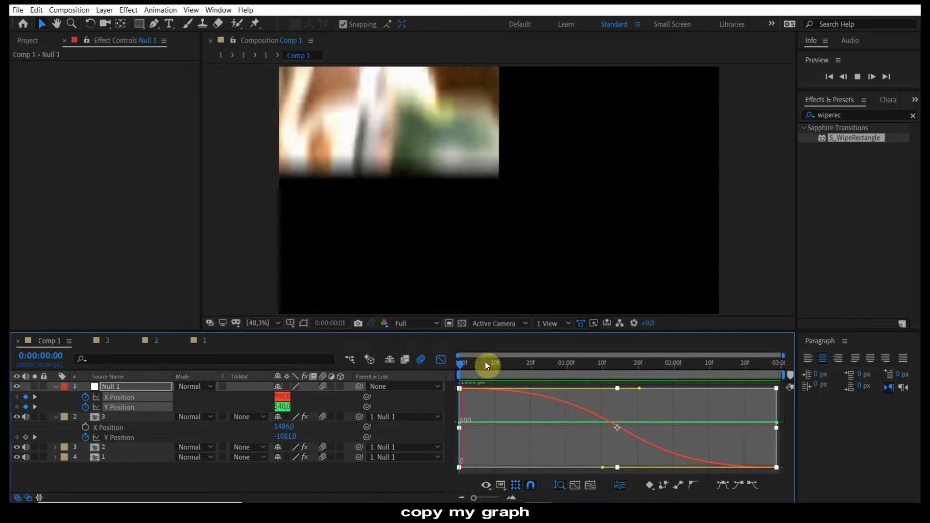
{"action": "left_click", "coordinate": [443, 354]}
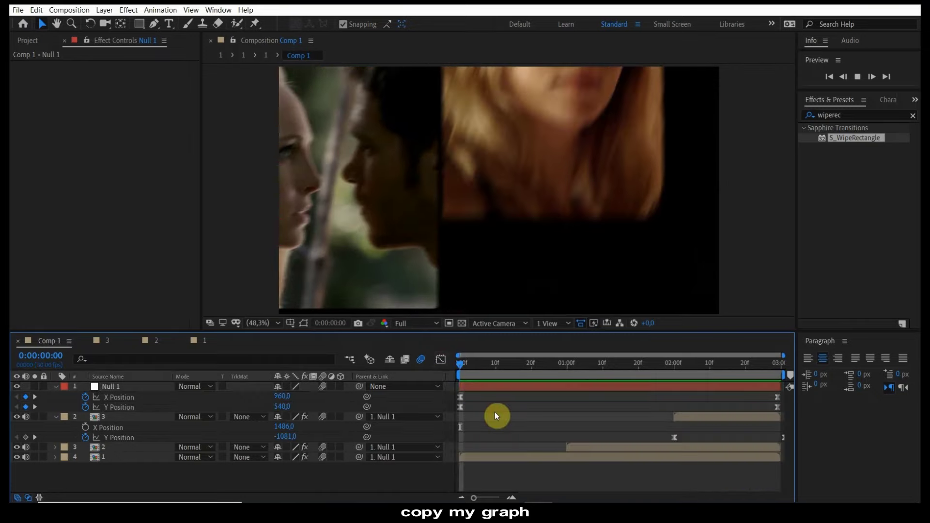
Collapse all layer properties and stop the preview
{"action": "key", "text": "u"}
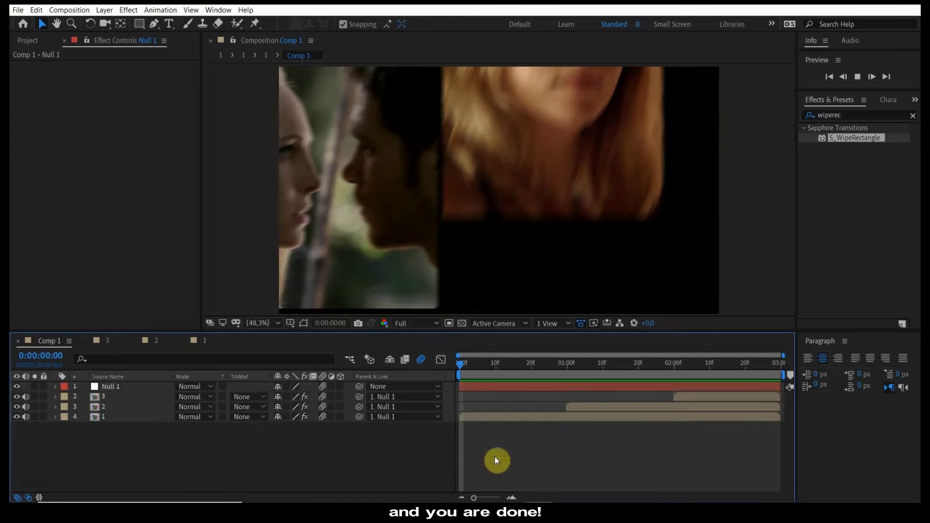
{"action": "key", "text": "space"}
{"action": "key", "text": "space"}
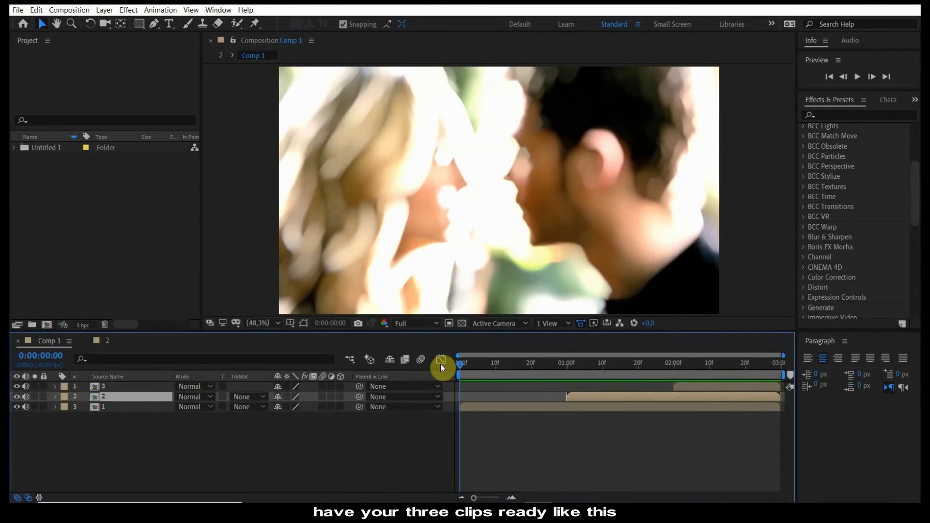
Find S_WipeRectangle by searching 'wiperec', apply it to clip 2, and set Wipe Percent 50 and Rel Width 0,100
{"action": "left_click", "coordinate": [822, 115]}
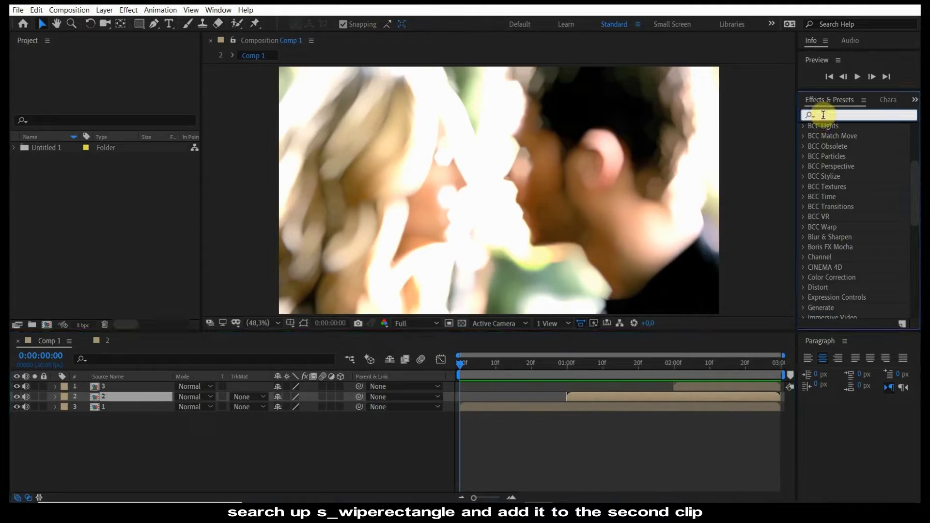
{"action": "type", "text": "wiperec"}
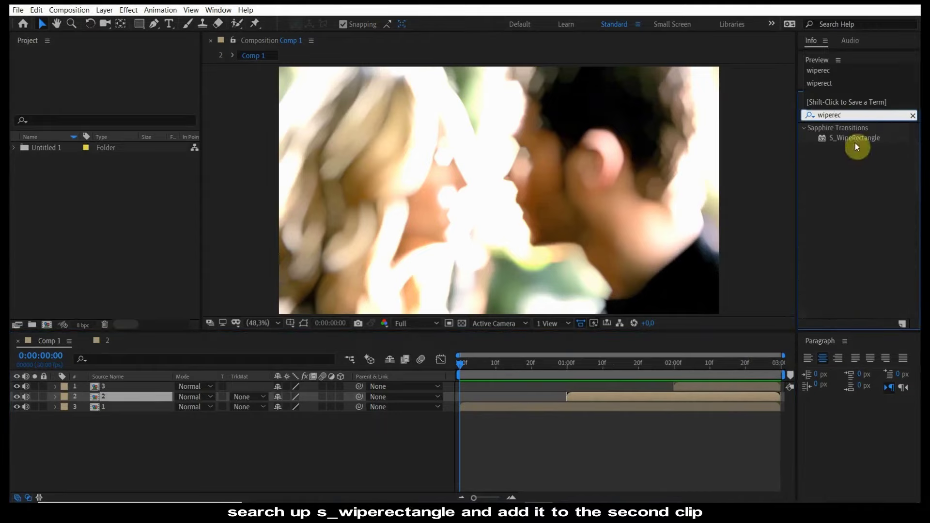
{"action": "left_click_drag", "start_coordinate": [855, 141], "coordinate": [610, 401]}
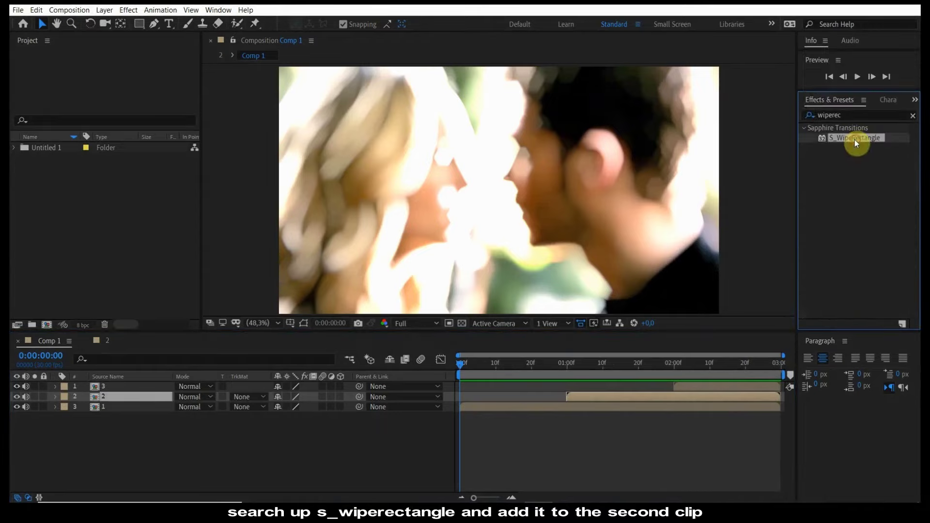
{"action": "left_click", "coordinate": [568, 368]}
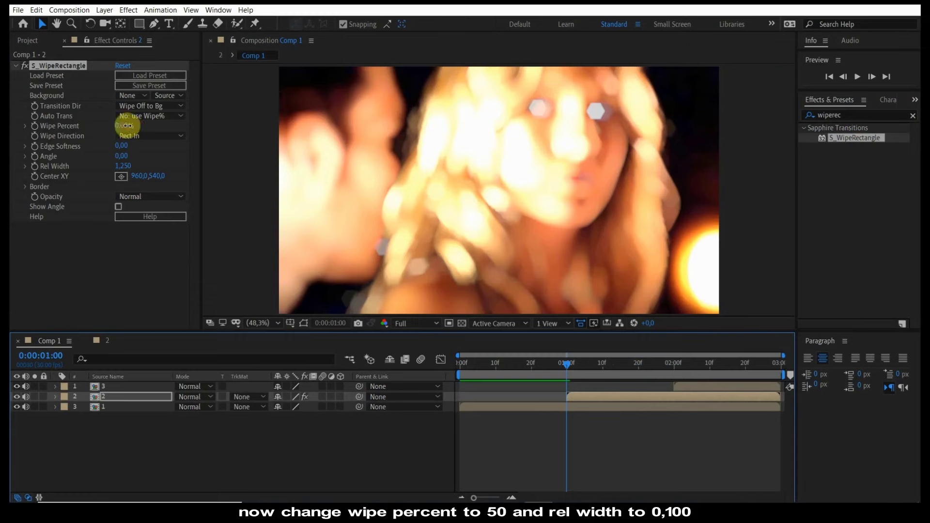
{"action": "mouse_move", "coordinate": [124, 125]}
{"action": "left_mouse_down"}
{"action": "mouse_move", "coordinate": [150, 128]}
{"action": "mouse_move", "coordinate": [151, 166]}
{"action": "left_mouse_up"}
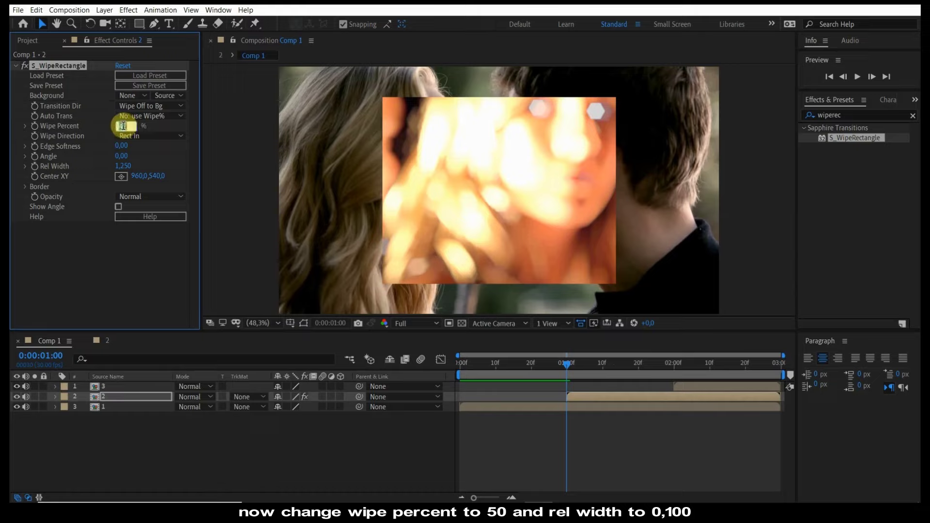
{"action": "type", "text": "50"}
{"action": "key", "text": "Return"}
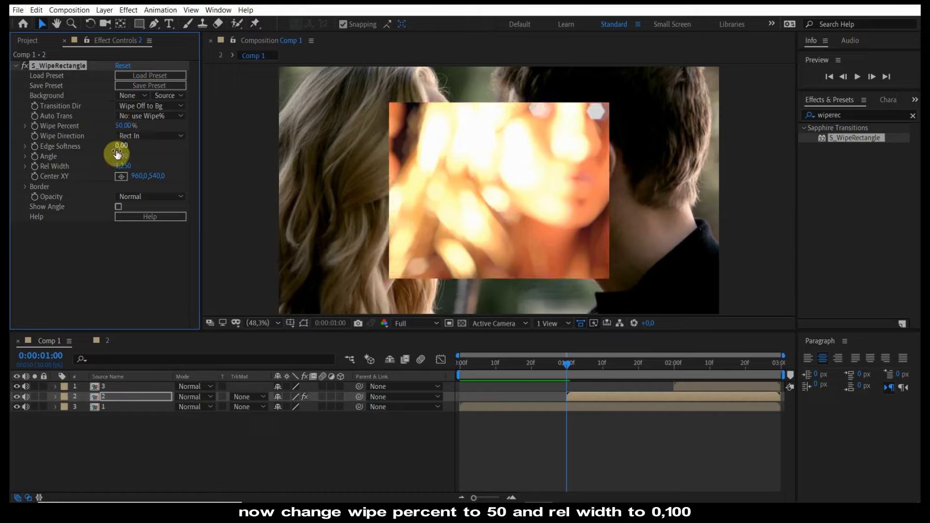
{"action": "left_click_drag", "start_coordinate": [110, 166], "coordinate": [76, 166]}
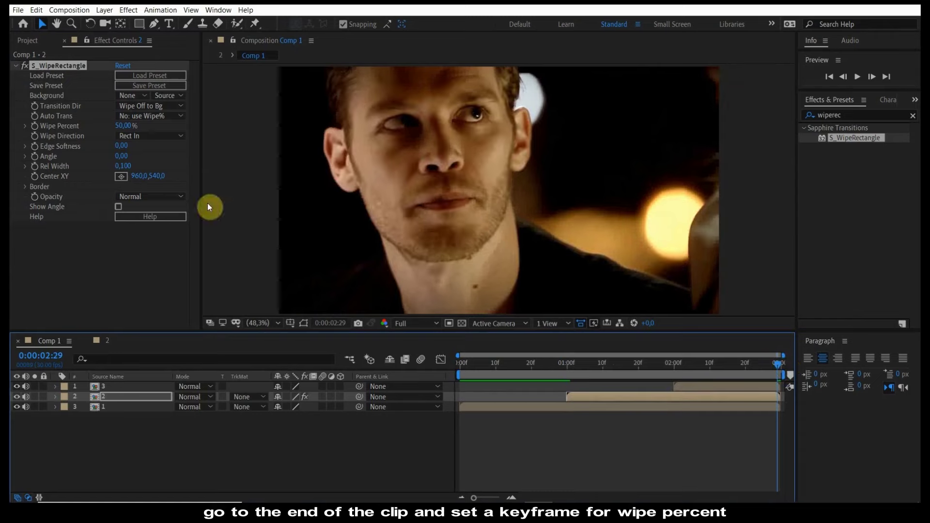
Keyframe clip 2's Wipe Percent at 100% at the one-second mark
{"action": "left_click", "coordinate": [35, 126]}
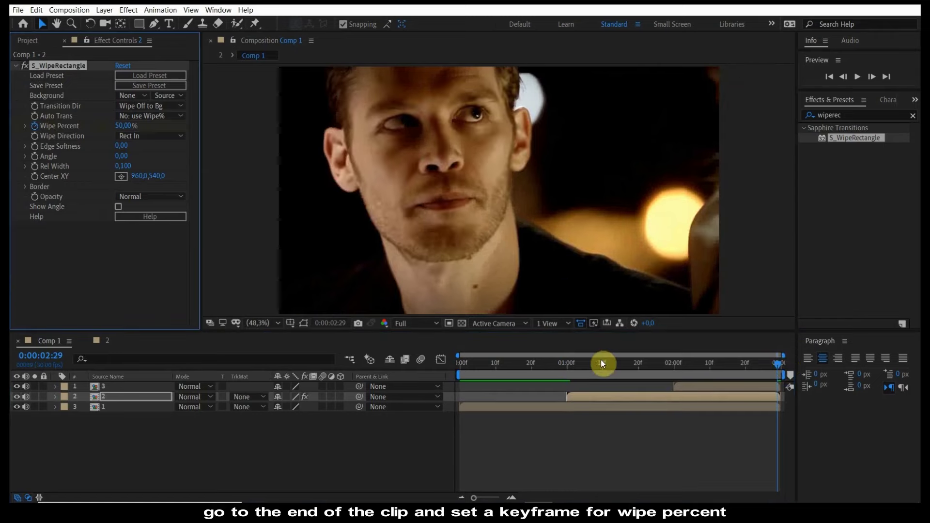
{"action": "left_click", "coordinate": [567, 364]}
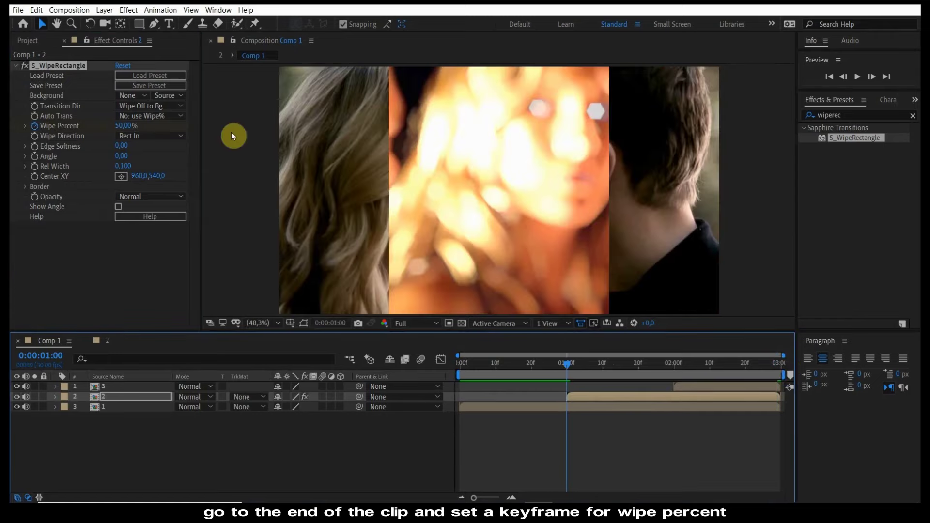
{"action": "left_click", "coordinate": [122, 125]}
{"action": "type", "text": "0"}
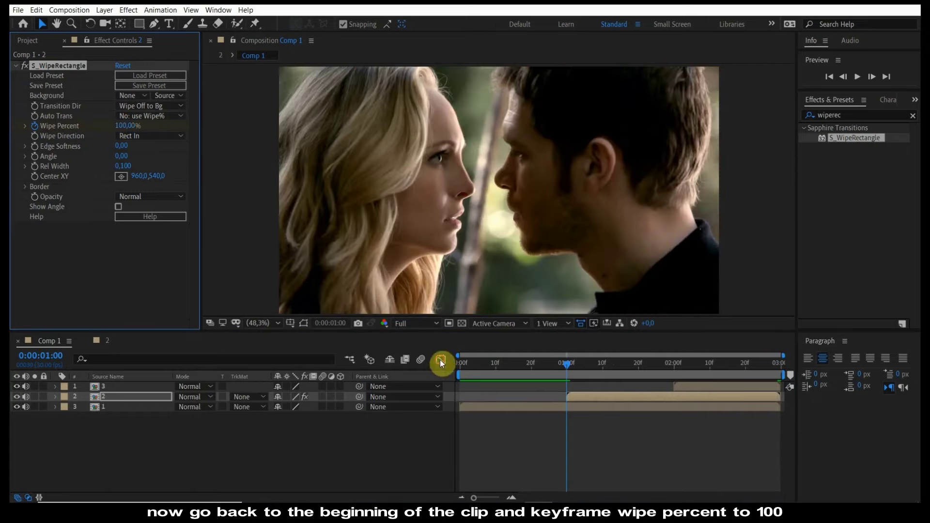
Easy Ease both Wipe Percent keyframes, bend the curve into a steep ease-out, and preview
{"action": "left_click", "coordinate": [440, 359]}
{"action": "left_click", "coordinate": [651, 424]}
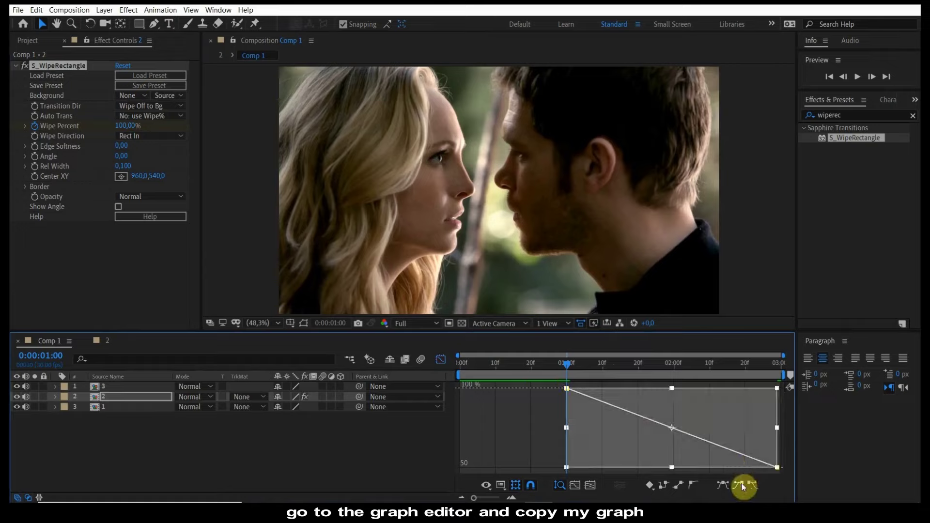
{"action": "left_click", "coordinate": [723, 485]}
{"action": "left_click_drag", "start_coordinate": [638, 388], "coordinate": [566, 461]}
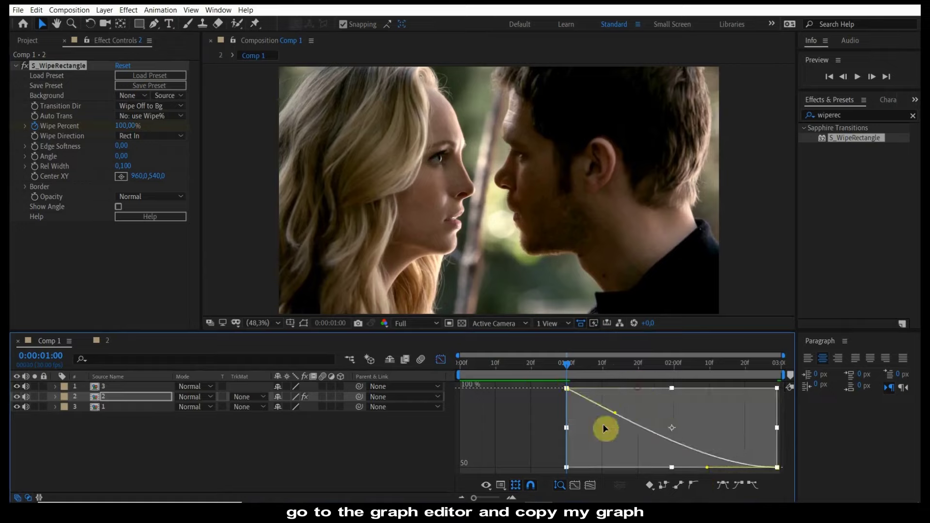
{"action": "key", "text": "space"}
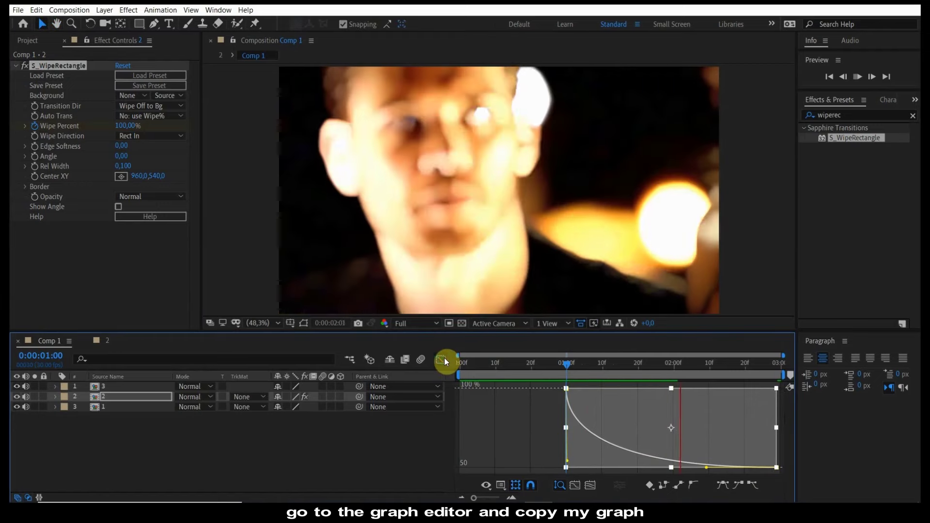
{"action": "left_click", "coordinate": [441, 359]}
{"action": "left_click", "coordinate": [565, 364]}
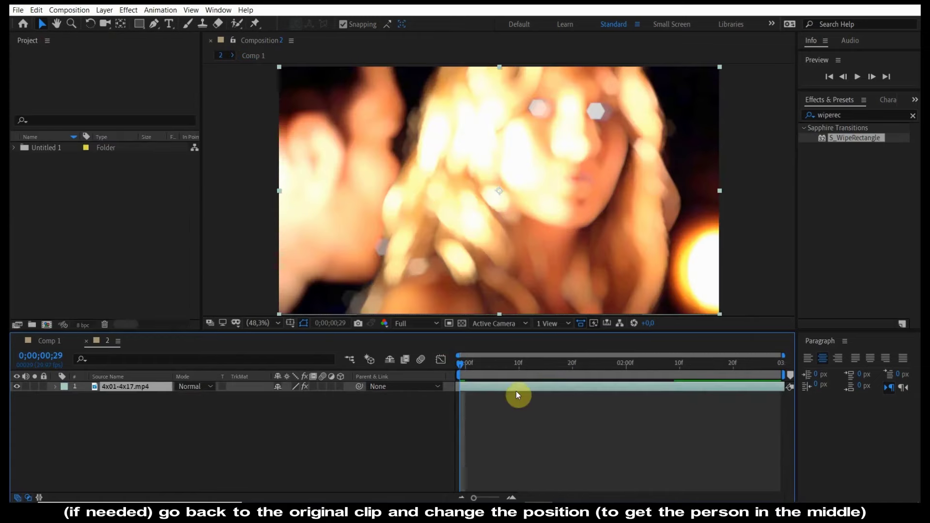
Shift comp 2's footage left to Position 787,540, then scrub the wipe in Comp 1
{"action": "left_click", "coordinate": [527, 447]}
{"action": "left_click", "coordinate": [475, 387]}
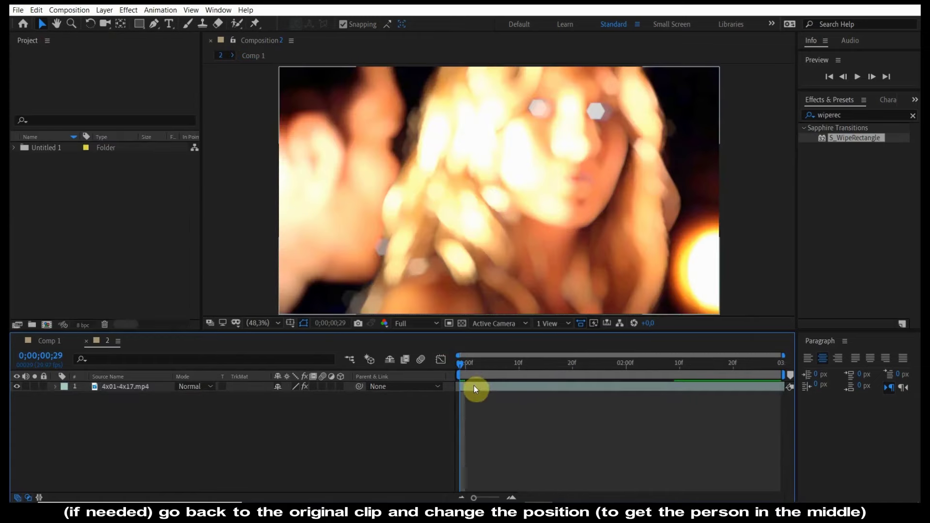
{"action": "left_click", "coordinate": [474, 386]}
{"action": "key", "text": "p"}
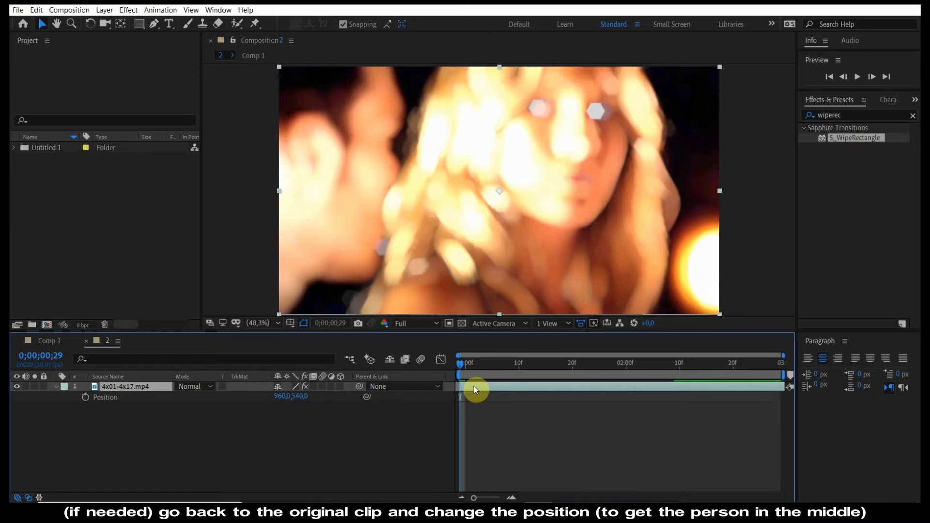
{"action": "left_click_drag", "start_coordinate": [281, 396], "coordinate": [176, 394]}
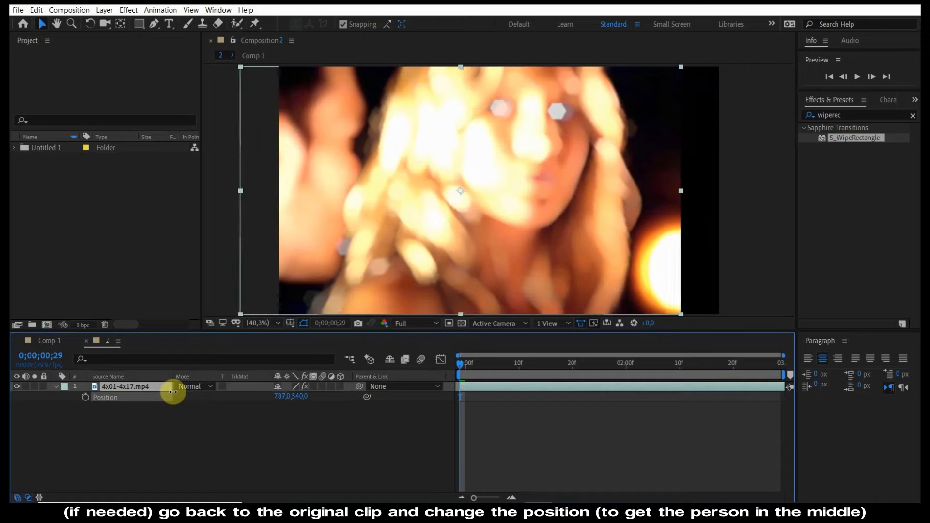
{"action": "left_click", "coordinate": [52, 340]}
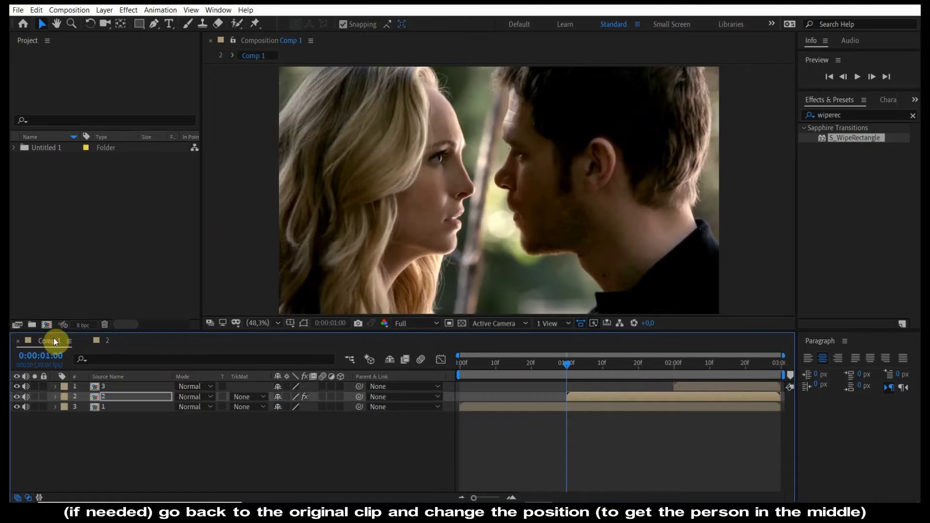
{"action": "left_click_drag", "start_coordinate": [640, 370], "coordinate": [567, 374]}
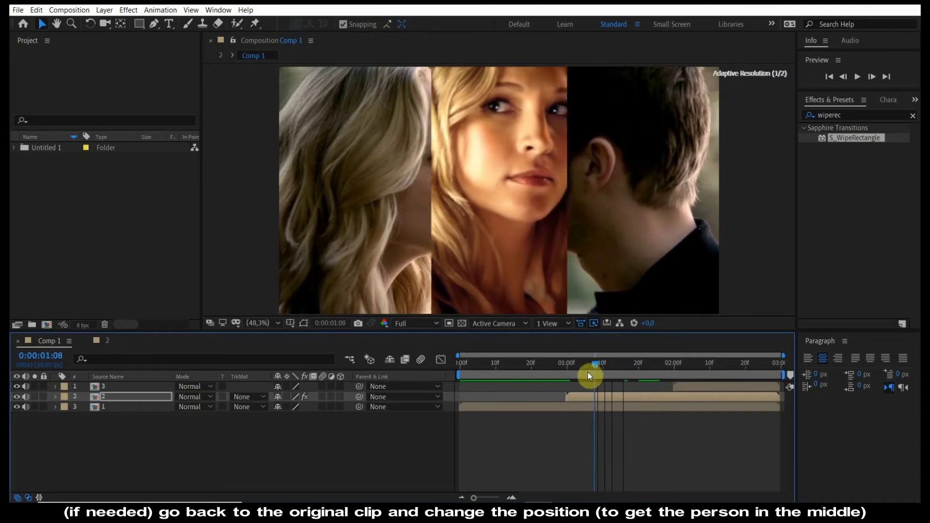
Pre-compose the second layer as '2 Comp 1'
{"action": "right_click", "coordinate": [591, 399]}
{"action": "key", "text": "ctrl+shift+c"}
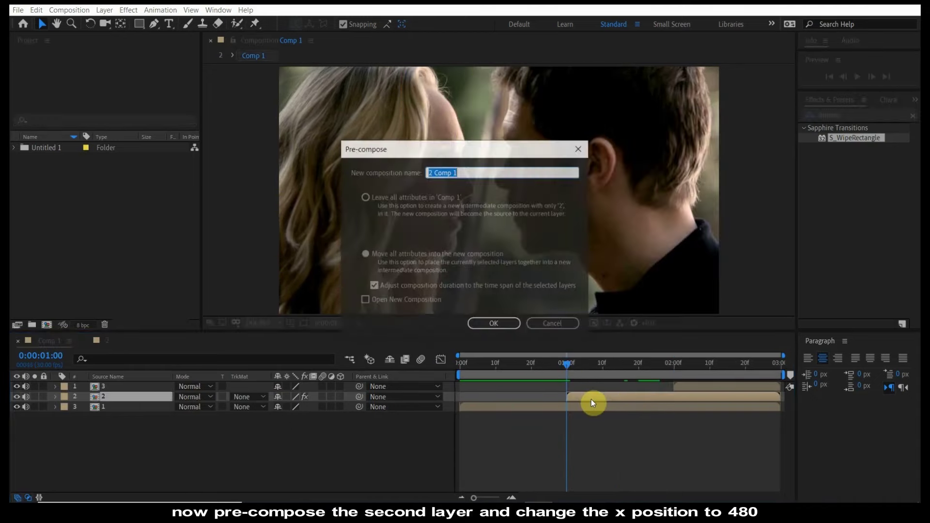
{"action": "key", "text": "Return"}
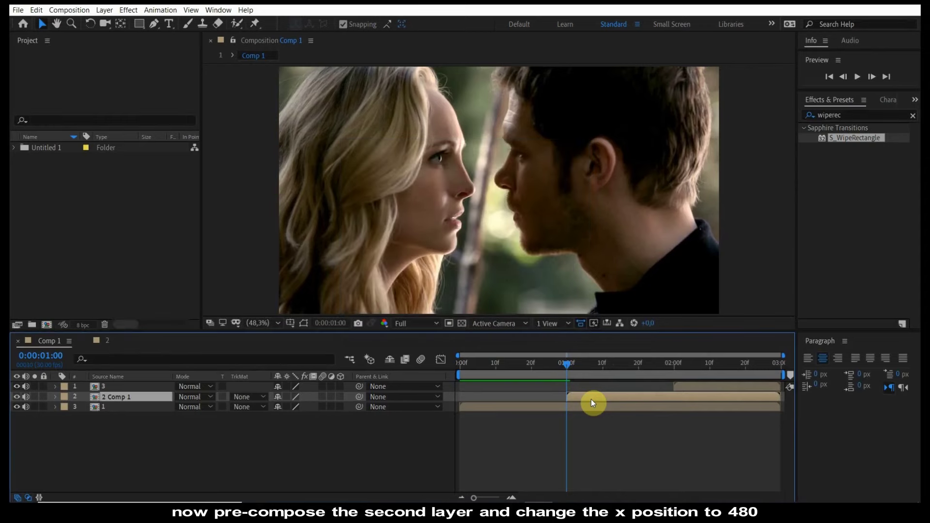
Set 2 Comp 1's X Position to 480, hiding layer 1 temporarily to check the placement
{"action": "left_click_drag", "start_coordinate": [658, 363], "coordinate": [672, 368]}
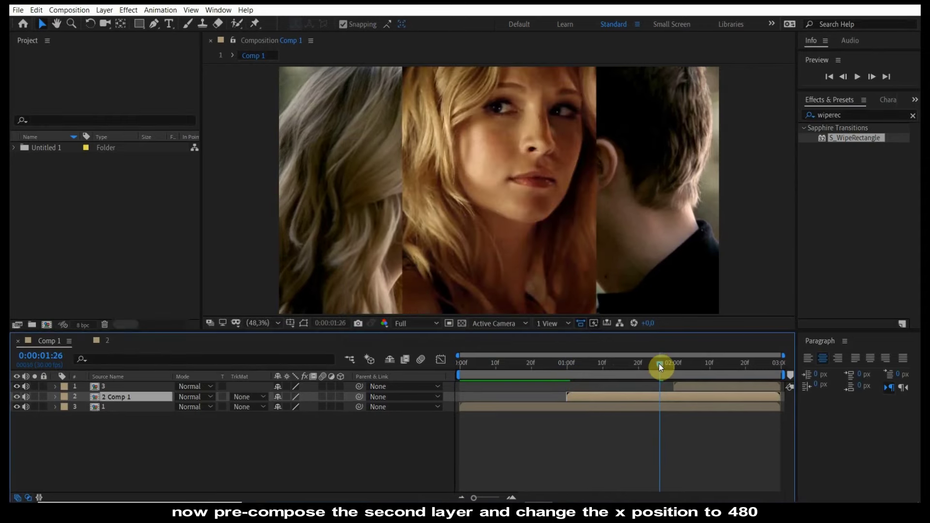
{"action": "left_click", "coordinate": [14, 417]}
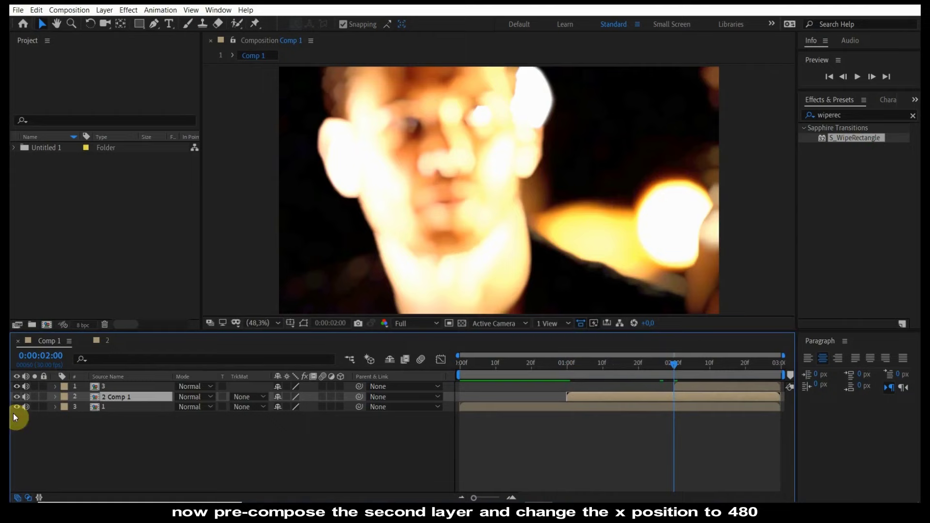
{"action": "left_click", "coordinate": [17, 386]}
{"action": "left_click_drag", "start_coordinate": [778, 364], "coordinate": [785, 364]}
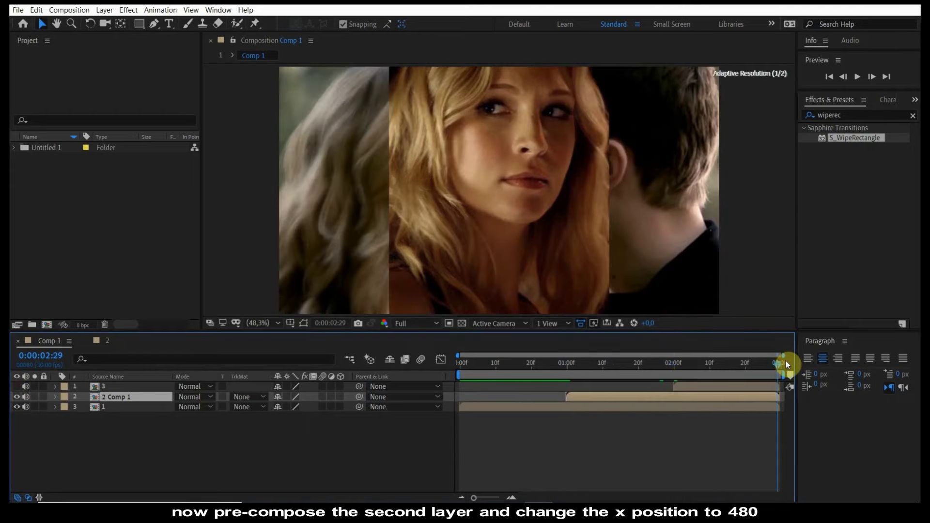
{"action": "key", "text": "p"}
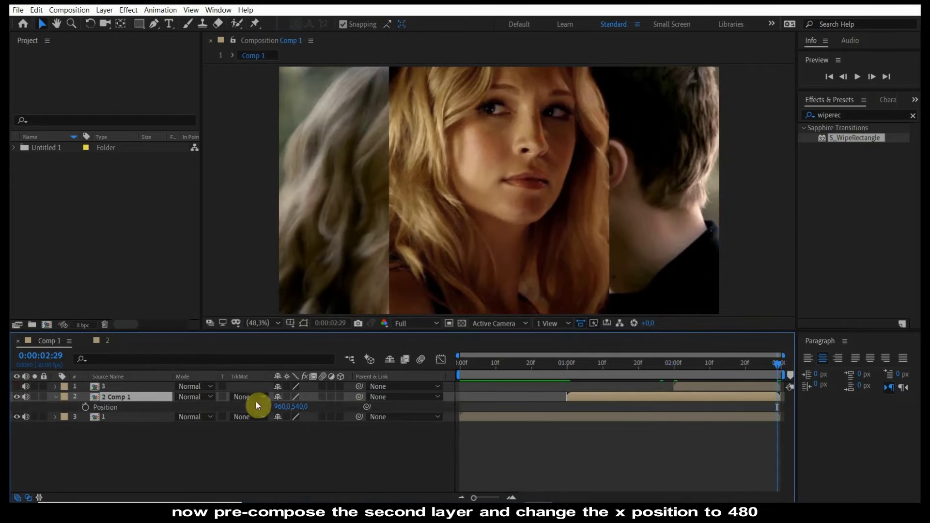
{"action": "left_click_drag", "start_coordinate": [281, 407], "coordinate": [71, 406]}
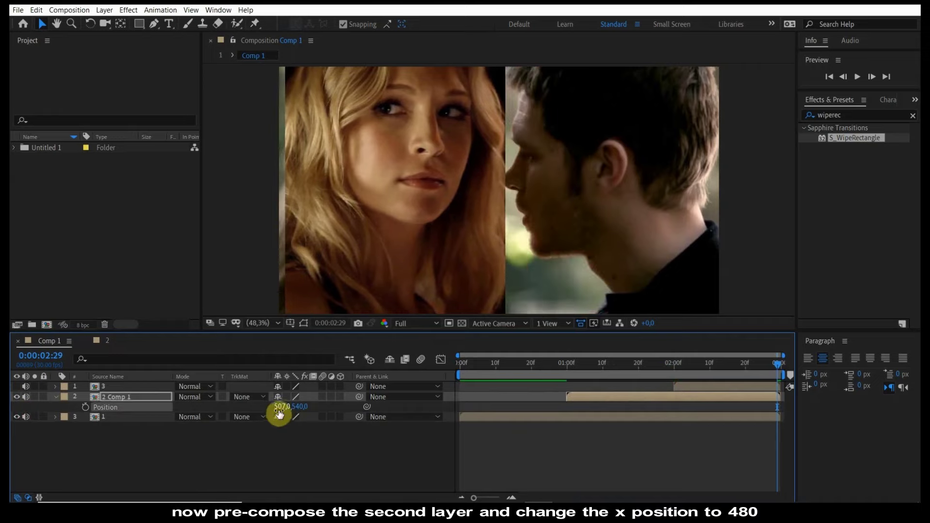
{"action": "left_click_drag", "start_coordinate": [276, 409], "coordinate": [264, 411]}
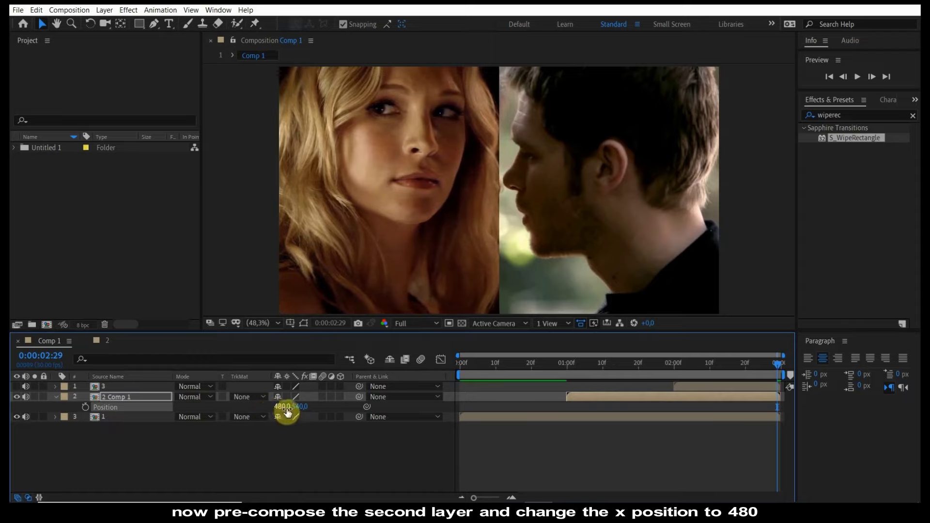
{"action": "left_click", "coordinate": [676, 367]}
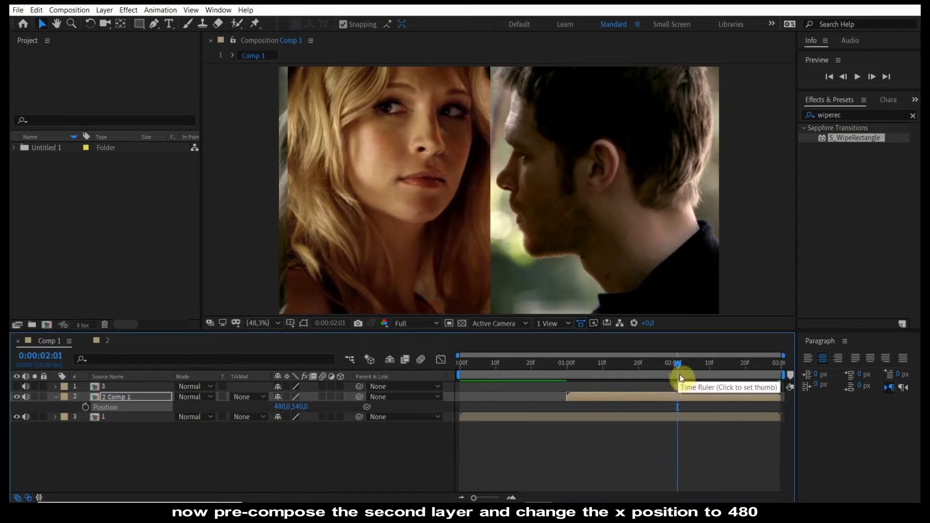
{"action": "left_click", "coordinate": [17, 386]}
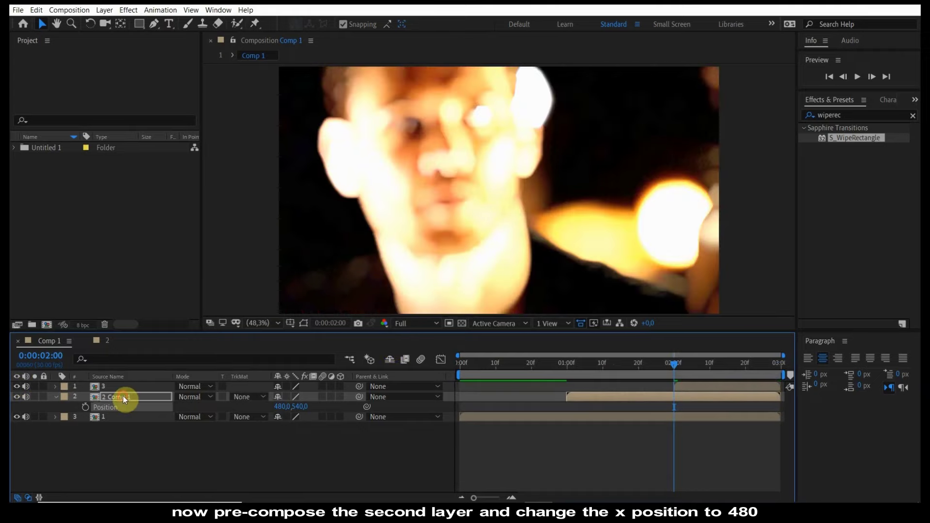
Apply S_WipeRectangle to the third clip and keyframe Wipe Percent from 100% to 50% at the comp's end
{"action": "key", "text": "Return"}
{"action": "left_click", "coordinate": [703, 388]}
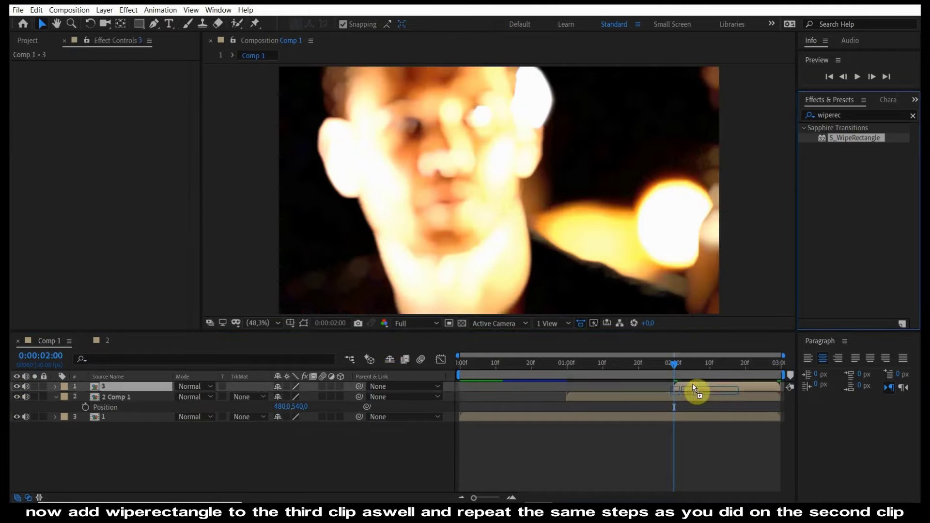
{"action": "key", "text": "ctrl+alt+shift+e"}
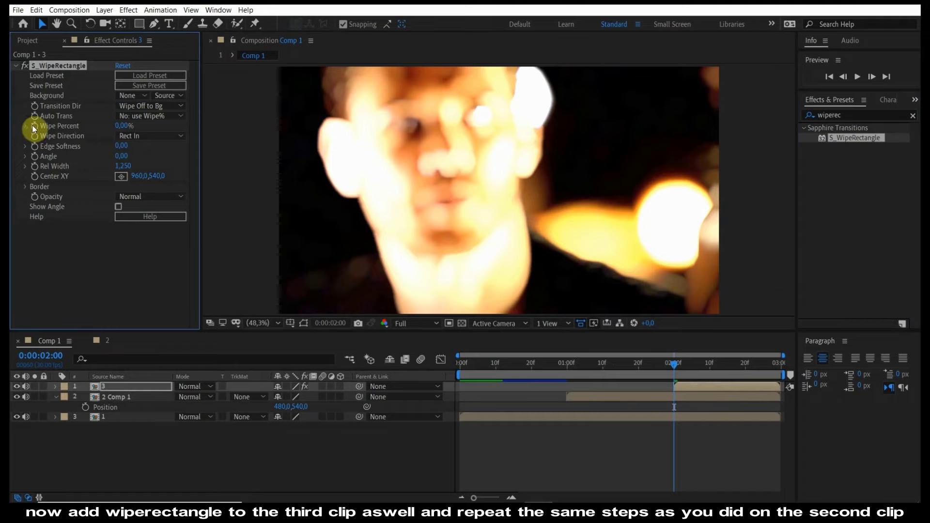
{"action": "left_click", "coordinate": [34, 126]}
{"action": "type", "text": "100"}
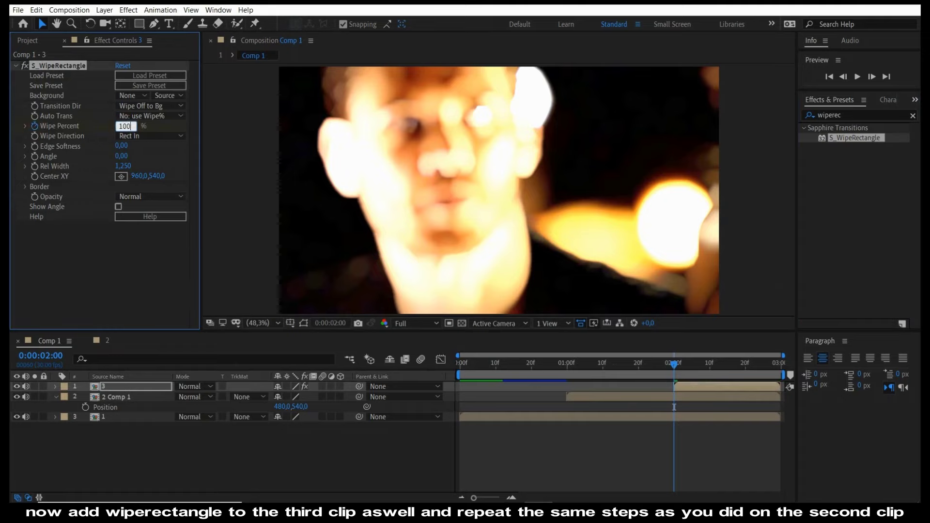
{"action": "left_click", "coordinate": [127, 129]}
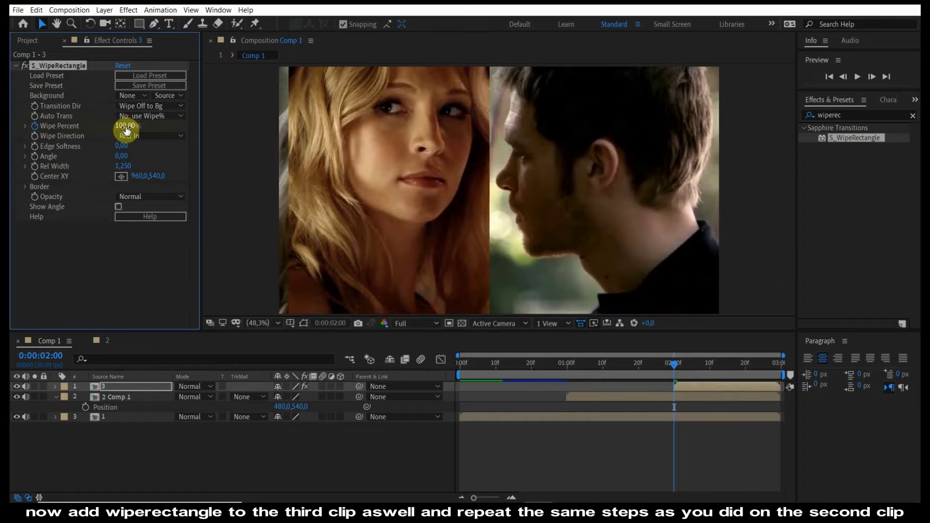
{"action": "left_click", "coordinate": [778, 364]}
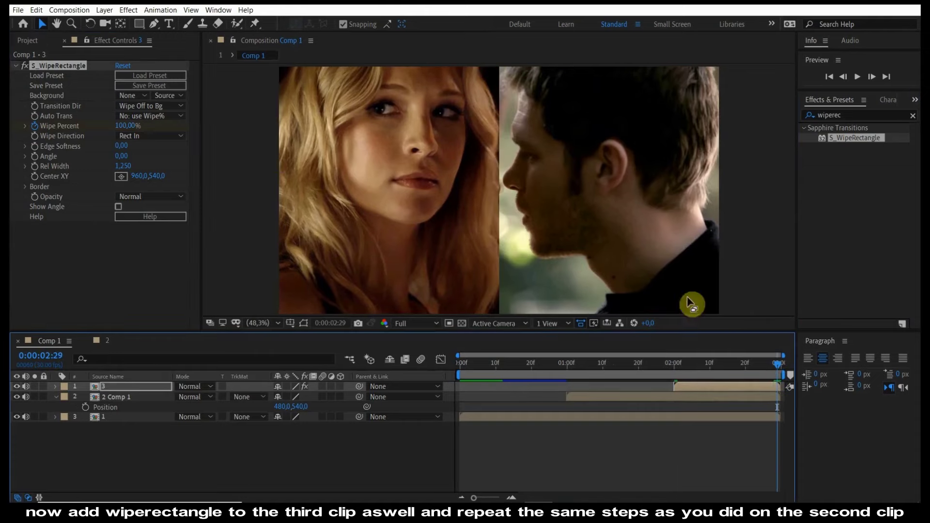
{"action": "left_click", "coordinate": [125, 125]}
{"action": "type", "text": "50"}
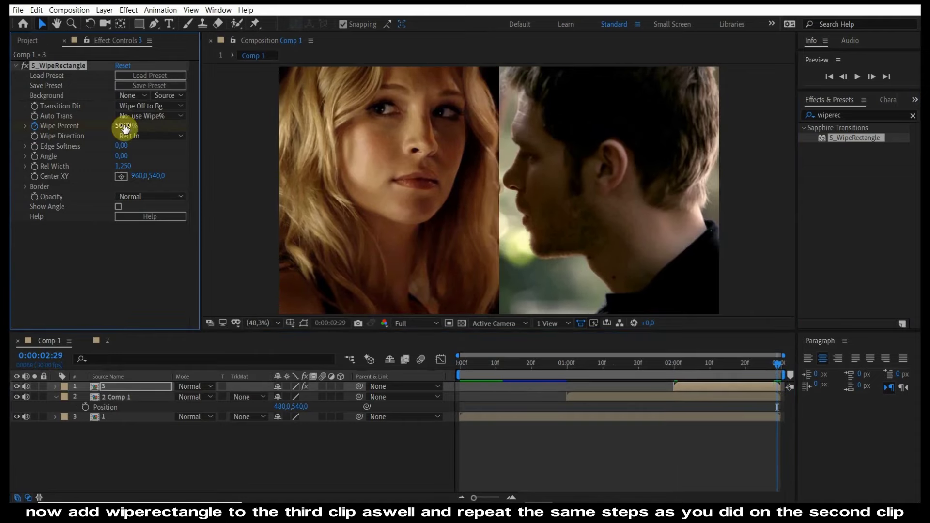
{"action": "key", "text": "Return"}
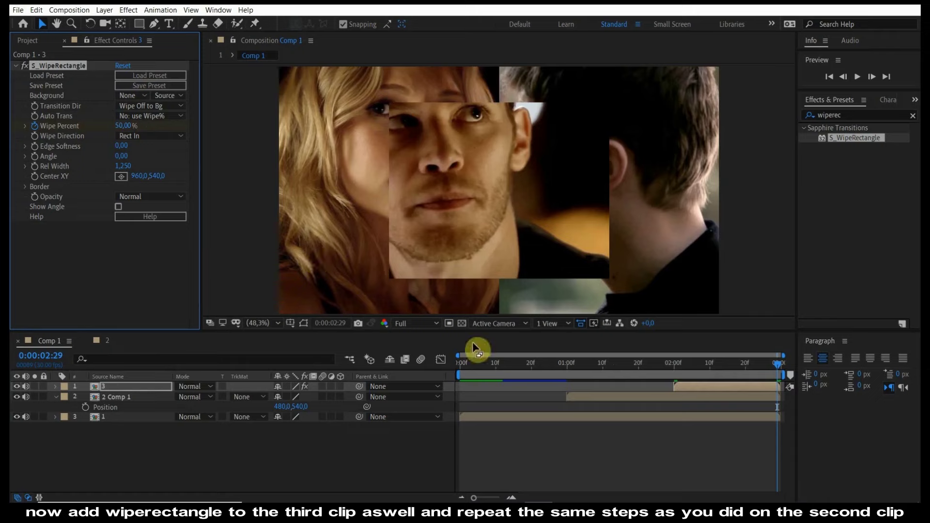
Ease the Wipe Percent keyframes into a steep ease-out, narrow Rel Width to 0,100, and preview from 02:01
{"action": "left_click", "coordinate": [440, 360]}
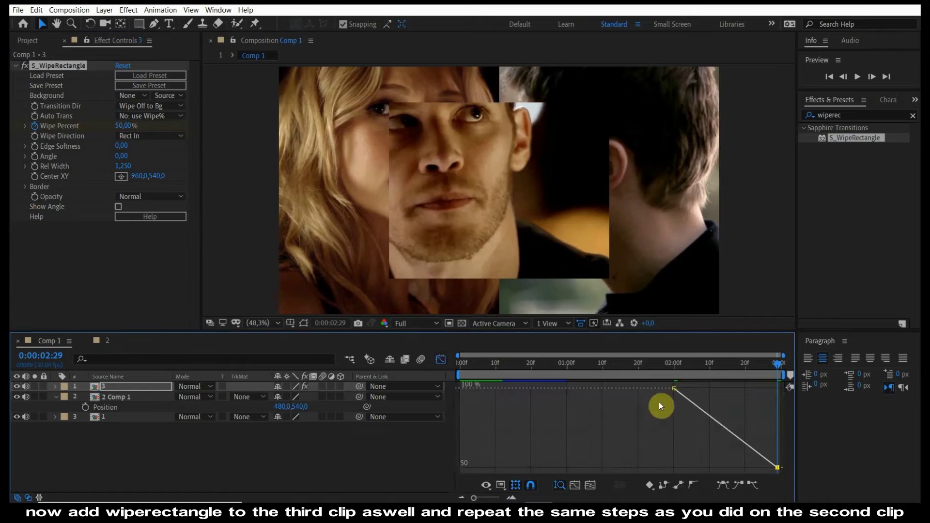
{"action": "left_click", "coordinate": [733, 431]}
{"action": "left_click", "coordinate": [721, 486]}
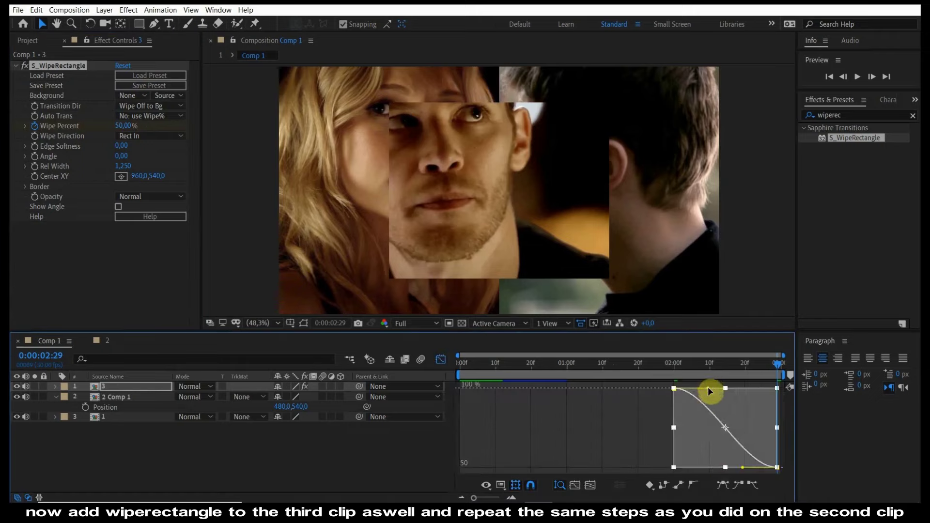
{"action": "left_click_drag", "start_coordinate": [707, 389], "coordinate": [674, 437]}
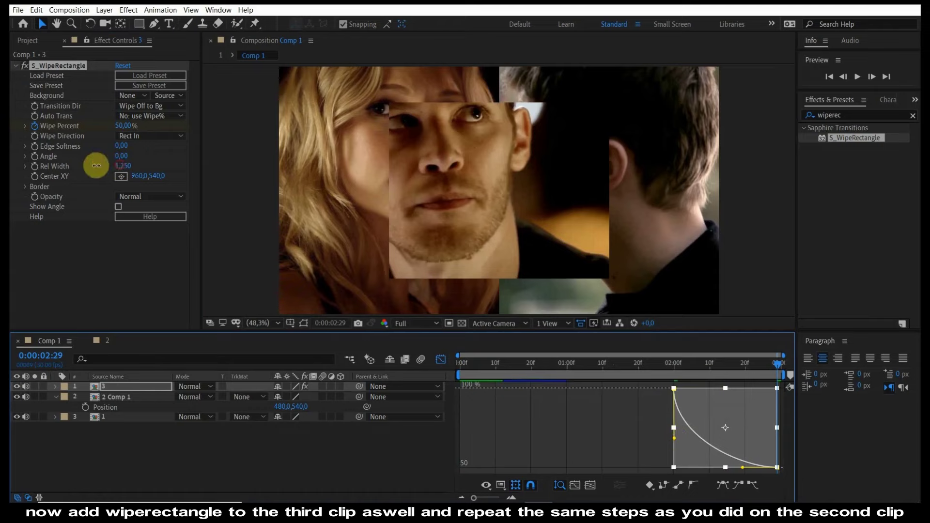
{"action": "left_click_drag", "start_coordinate": [96, 165], "coordinate": [33, 167]}
{"action": "left_click", "coordinate": [445, 360]}
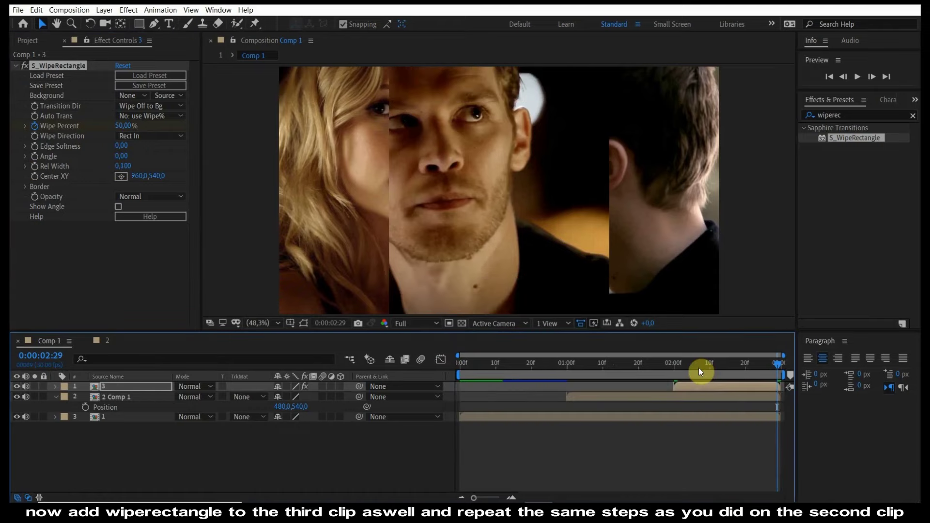
{"action": "left_click", "coordinate": [676, 368]}
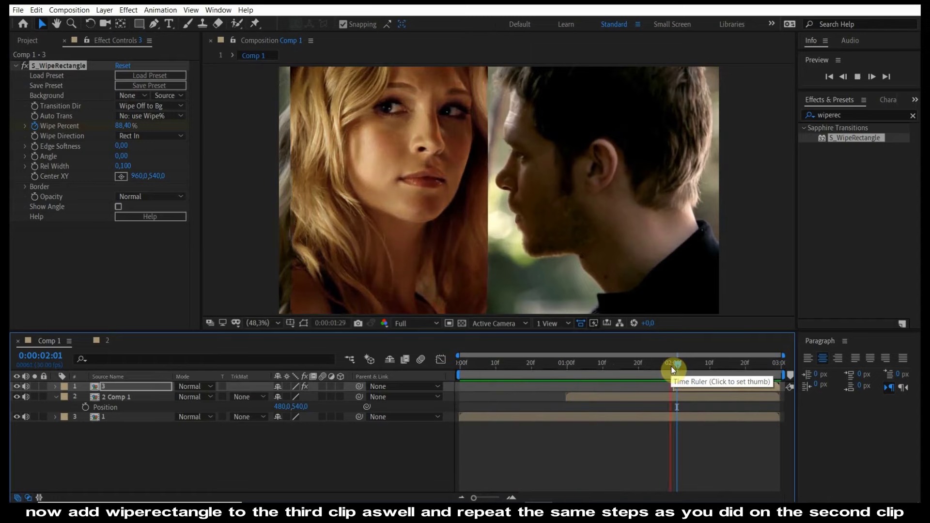
{"action": "key", "text": "space"}
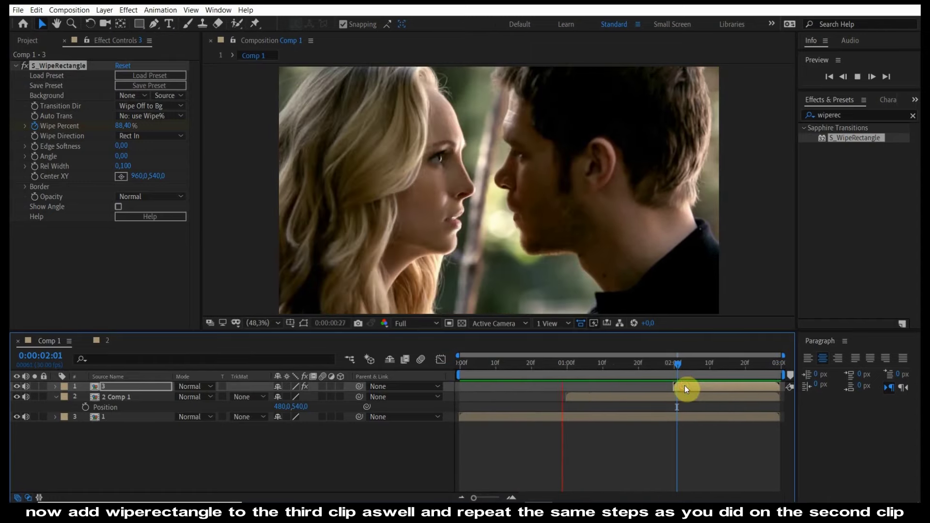
Shift precomp 3's footage right to X about 1185 and preview the composite in Comp 1
{"action": "double_click", "coordinate": [685, 385]}
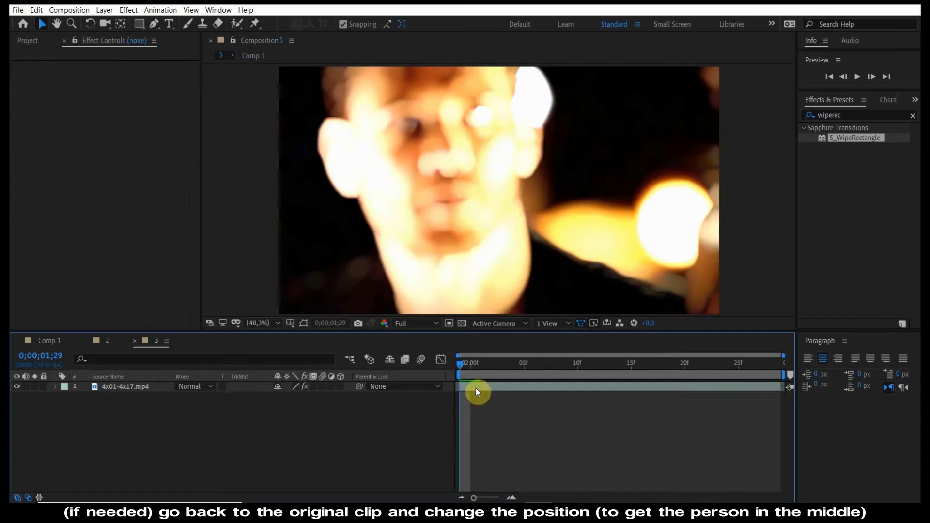
{"action": "key", "text": "p"}
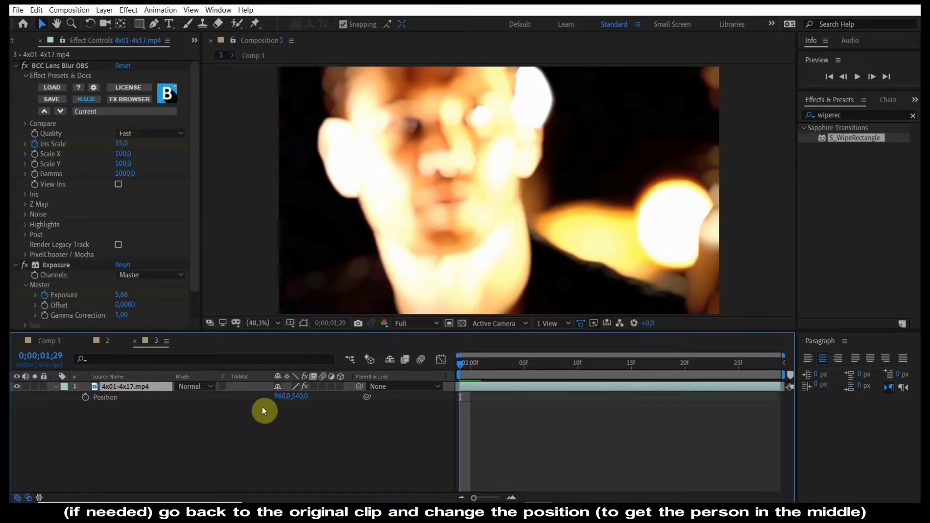
{"action": "left_click", "coordinate": [16, 66]}
{"action": "left_click", "coordinate": [16, 74]}
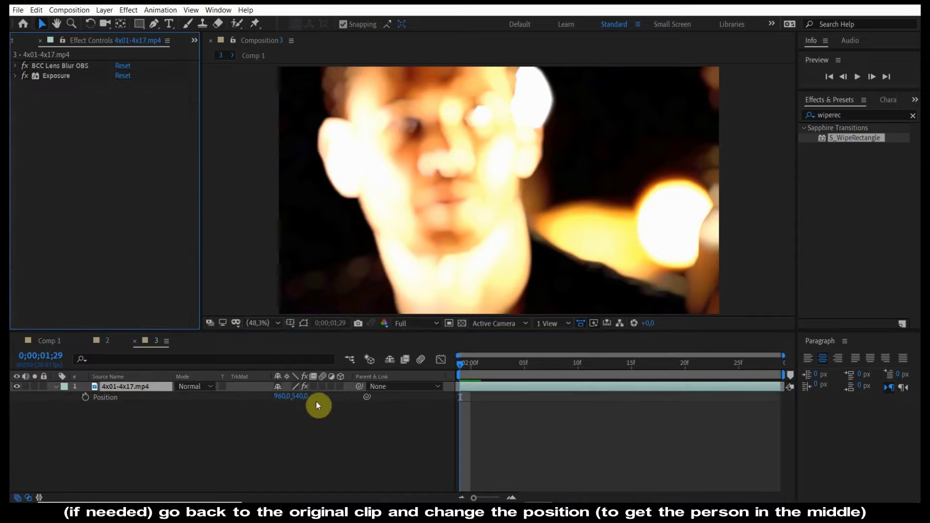
{"action": "left_click_drag", "start_coordinate": [283, 396], "coordinate": [420, 400]}
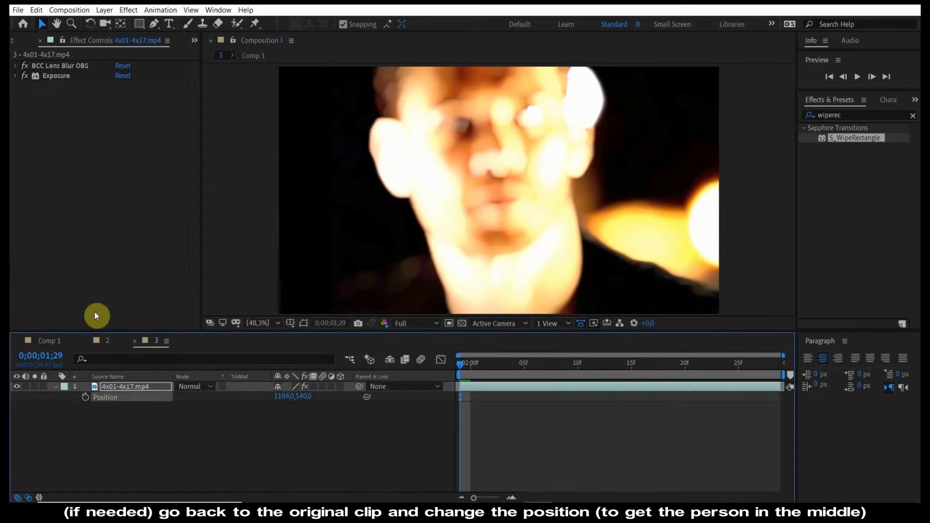
{"action": "left_click", "coordinate": [61, 341]}
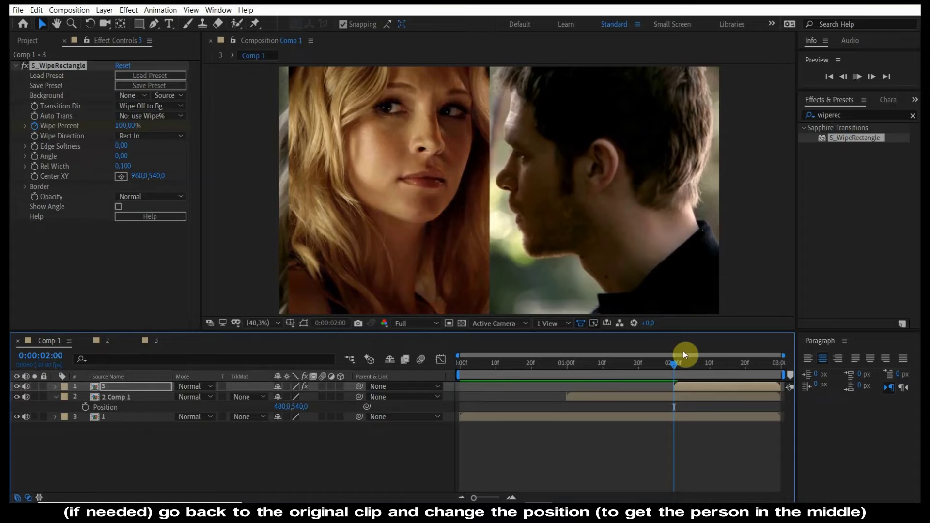
{"action": "key", "text": "space"}
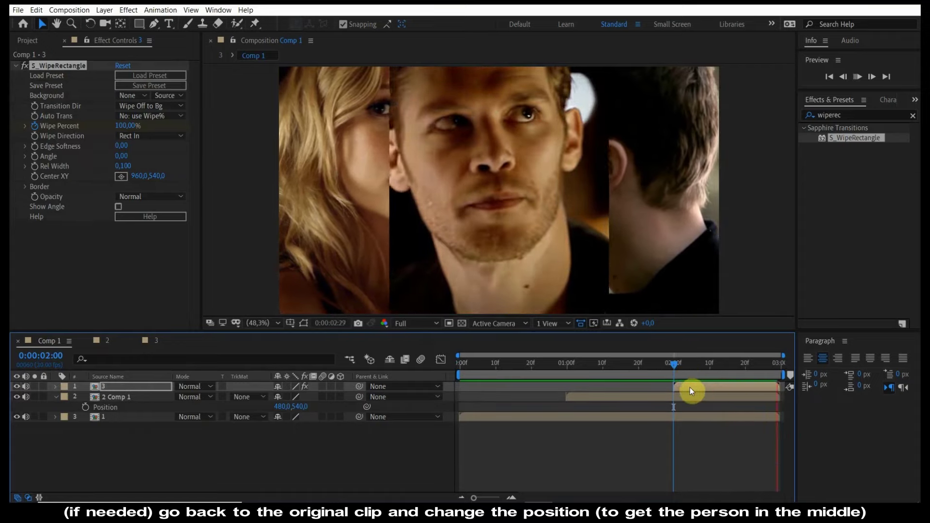
Nudge precomp 3's footage slightly further right, toward X 1209, and check it in Comp 1
{"action": "double_click", "coordinate": [687, 388]}
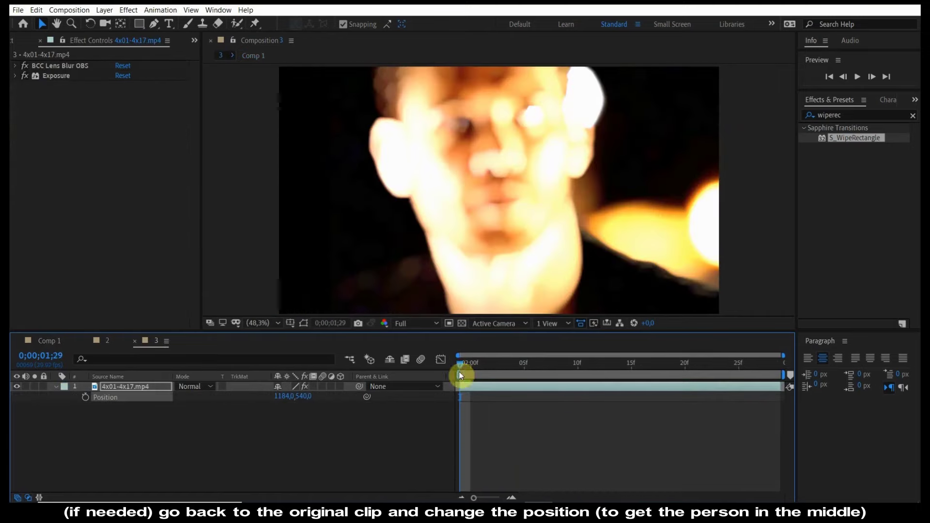
{"action": "left_click_drag", "start_coordinate": [283, 398], "coordinate": [293, 396]}
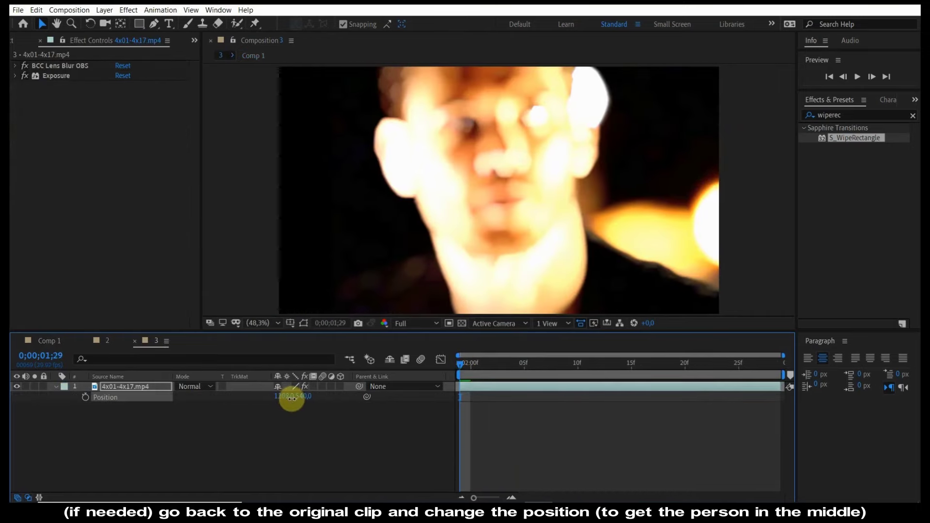
{"action": "left_click", "coordinate": [53, 340]}
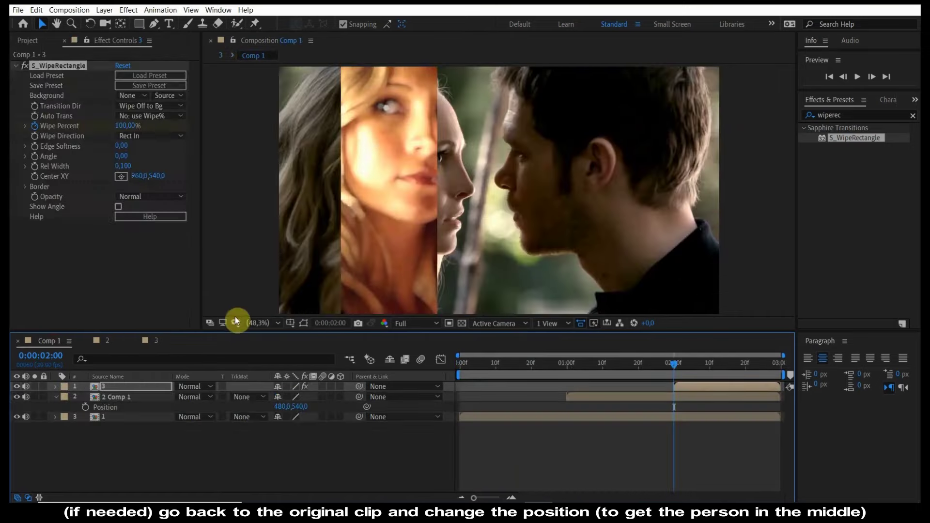
{"action": "mouse_move", "coordinate": [763, 364]}
{"action": "left_mouse_down"}
{"action": "mouse_move", "coordinate": [782, 364]}
{"action": "mouse_move", "coordinate": [679, 383]}
{"action": "mouse_move", "coordinate": [732, 382]}
{"action": "left_mouse_up"}
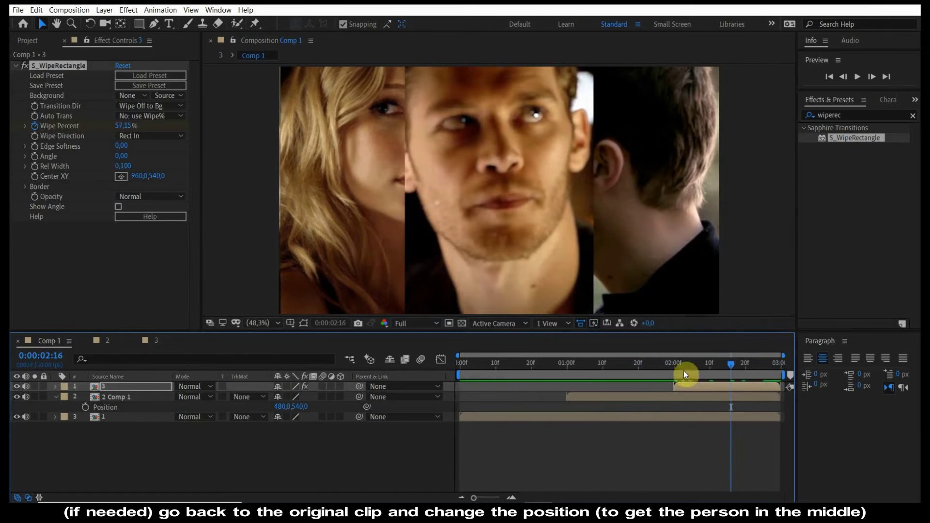
{"action": "left_click", "coordinate": [671, 370]}
Pre-compose the top layer (clip 3) into a new precomp named '3 Comp 1'
{"action": "right_click", "coordinate": [684, 385]}
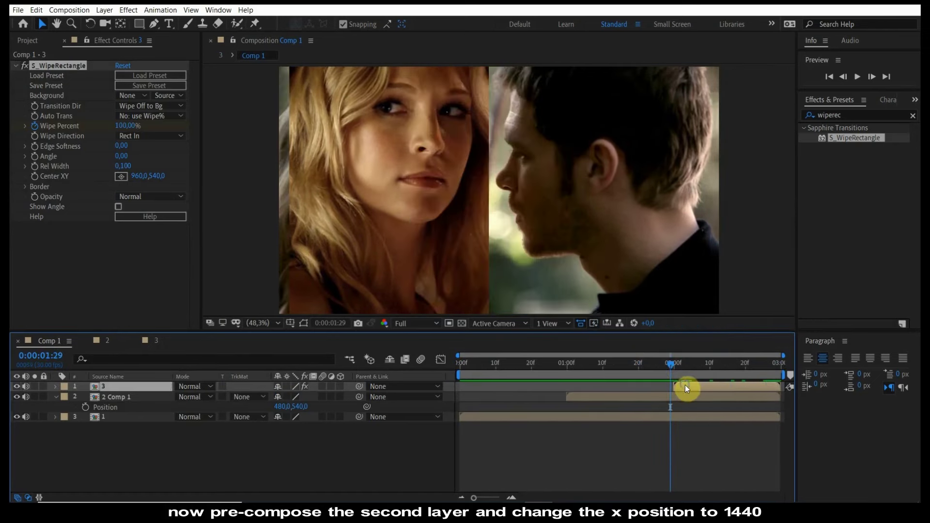
{"action": "key", "text": "ctrl+shift+c"}
{"action": "key", "text": "Return"}
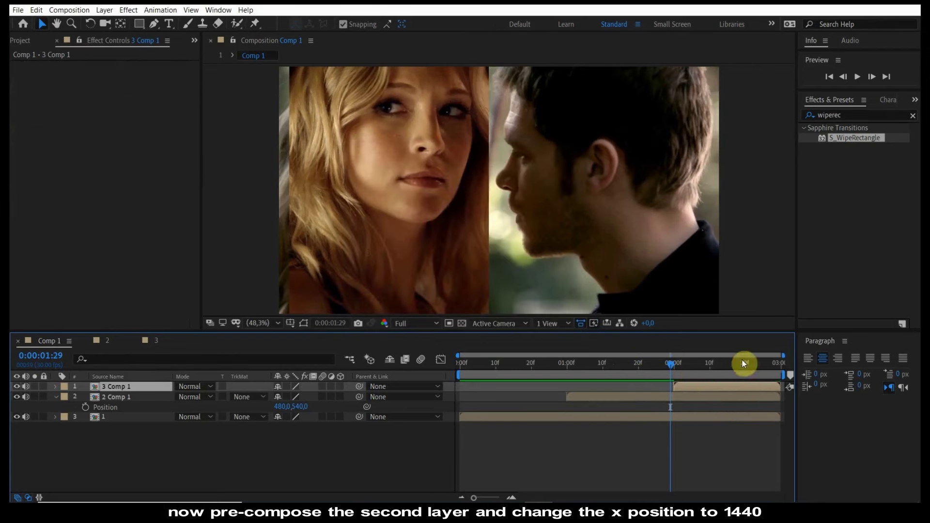
Set 3 Comp 1's Position X to 1440 so its strip fills the right half
{"action": "left_click", "coordinate": [790, 370]}
{"action": "key", "text": "p"}
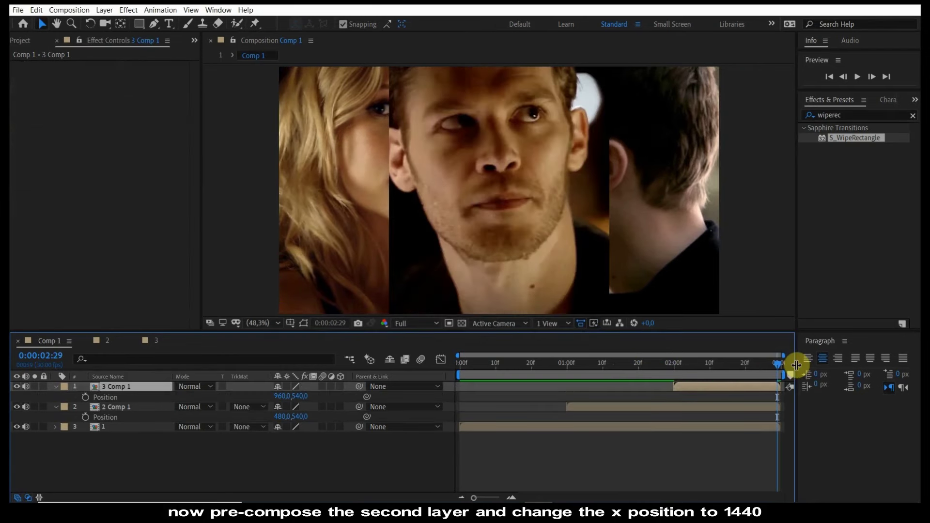
{"action": "left_click_drag", "start_coordinate": [283, 398], "coordinate": [564, 393]}
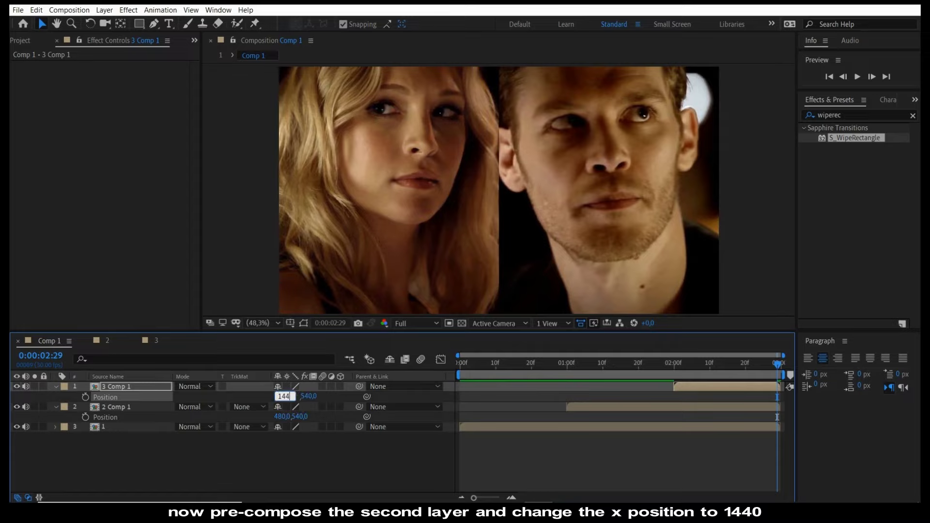
{"action": "key", "text": "space"}
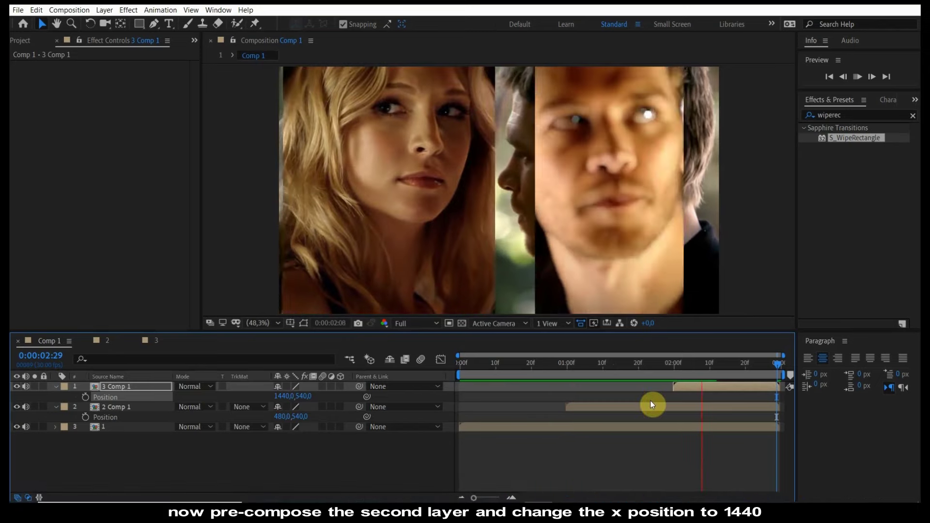
Preview the composition from its start to check the strip layout
{"action": "left_click", "coordinate": [461, 361]}
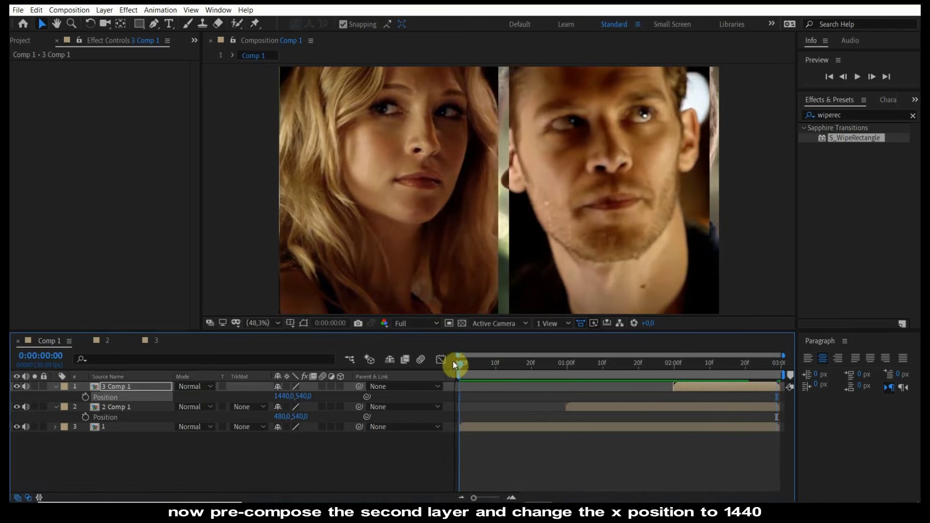
{"action": "left_click", "coordinate": [780, 363]}
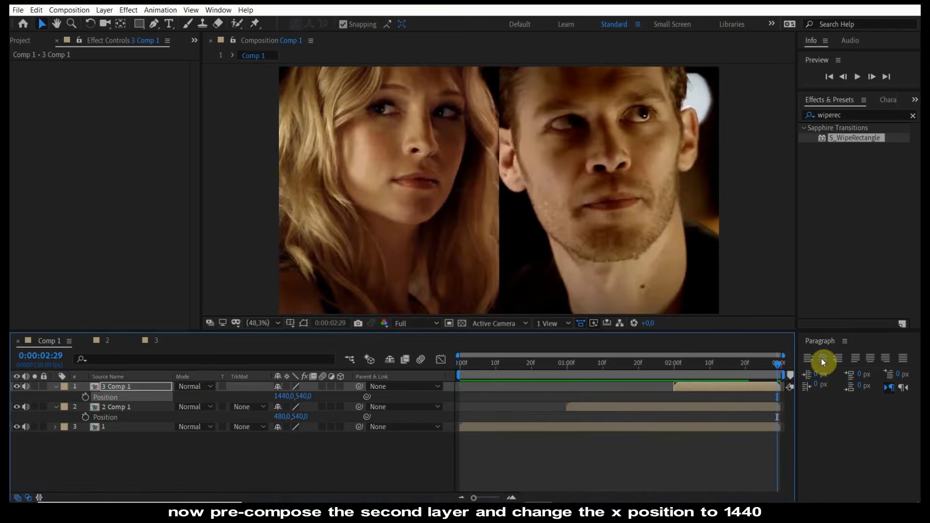
{"action": "key", "text": "space"}
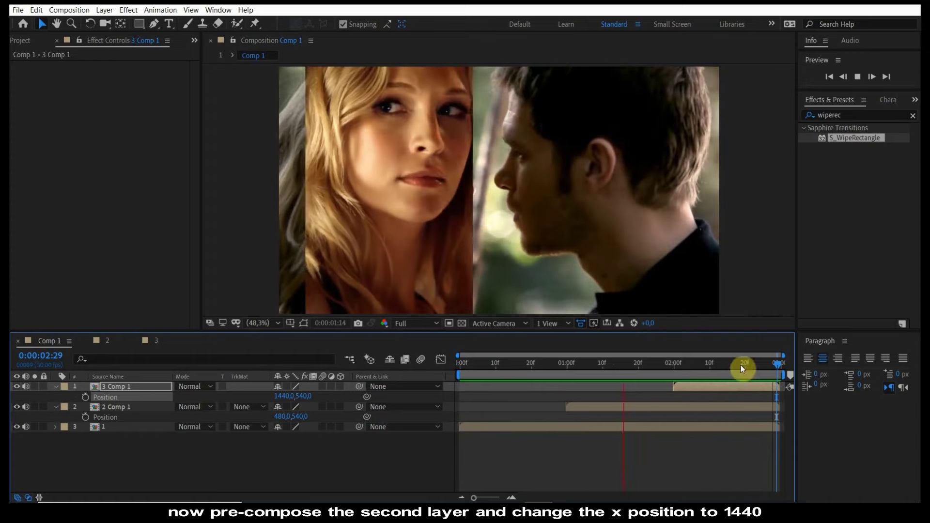
Keyframe clip 1's Opacity from 100% at 0:00:01:00 down to 0% at the composition end
{"action": "left_click", "coordinate": [567, 369]}
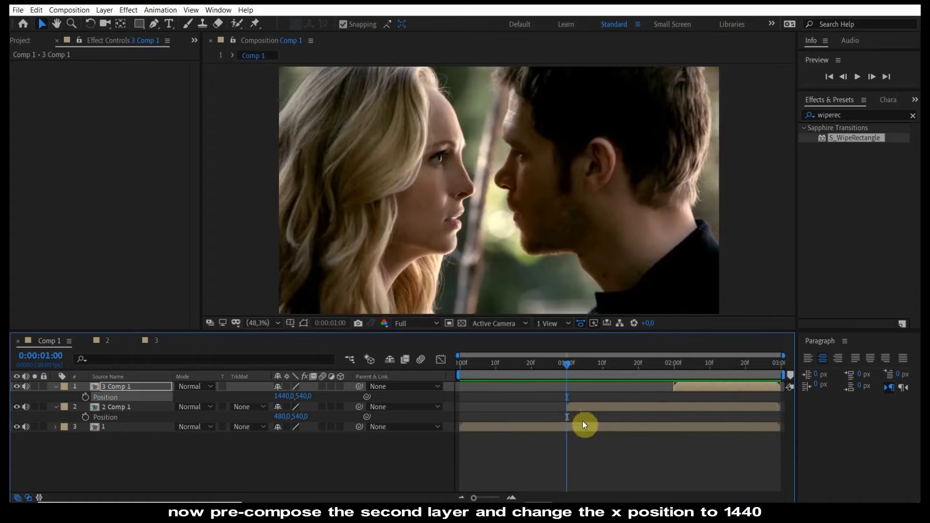
{"action": "left_click", "coordinate": [583, 428]}
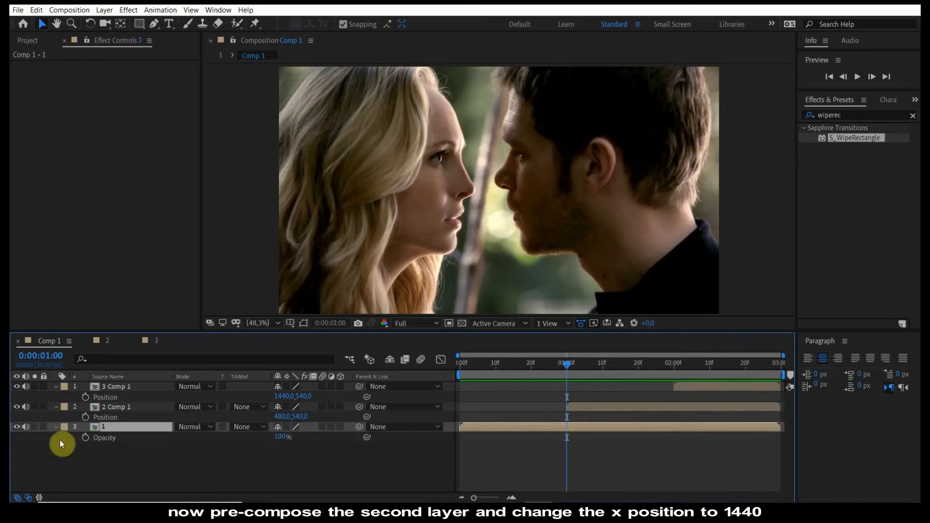
{"action": "left_click", "coordinate": [85, 438]}
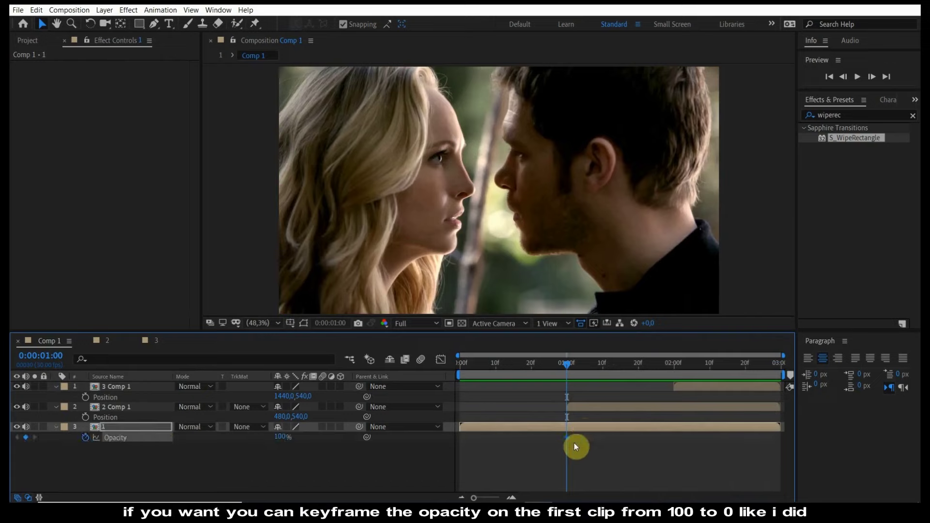
{"action": "left_click_drag", "start_coordinate": [740, 364], "coordinate": [814, 368]}
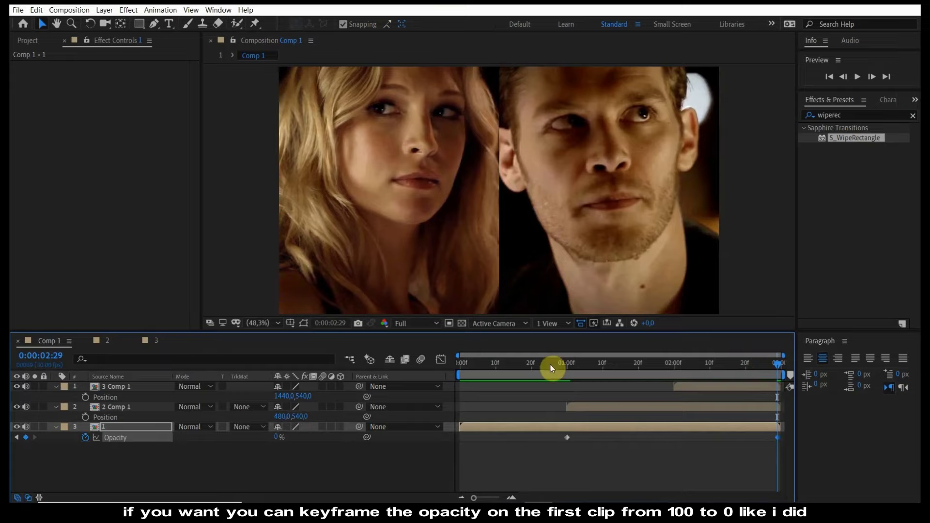
{"action": "left_click", "coordinate": [568, 363]}
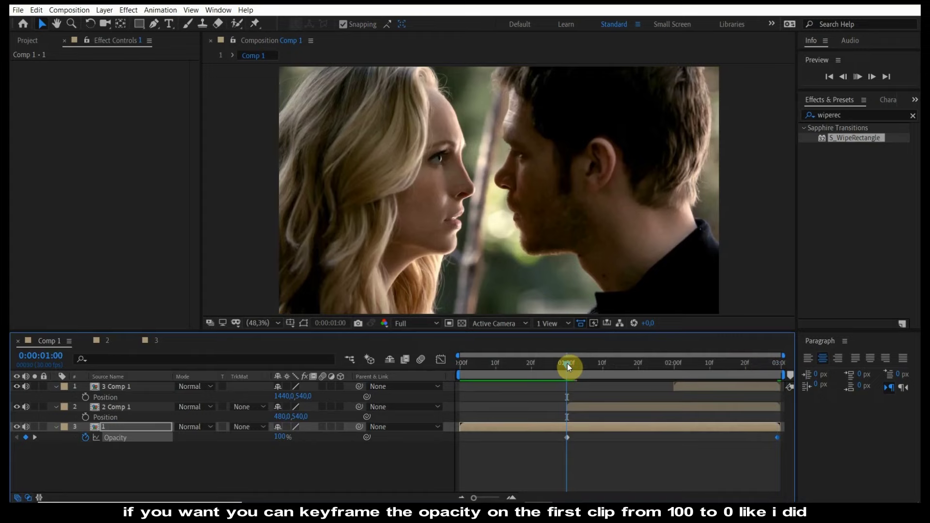
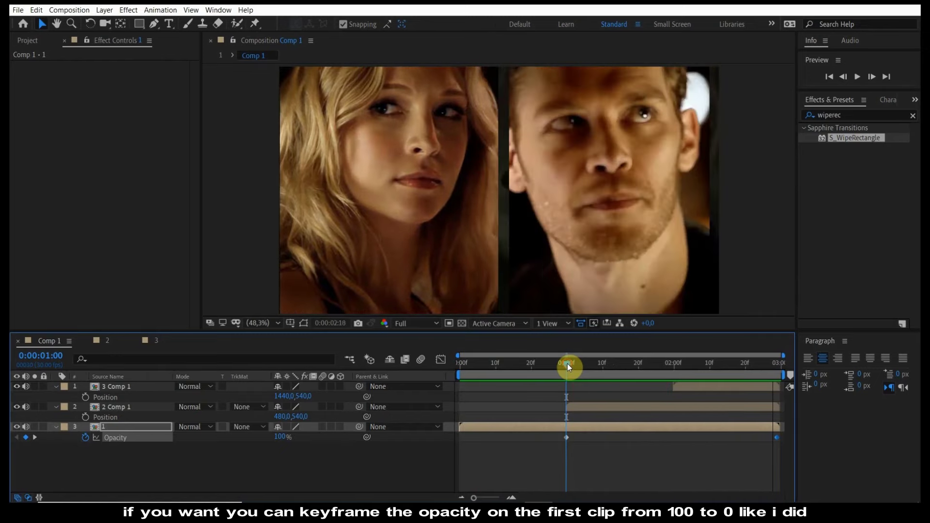
Collapse all layer properties and close the '2' and '3' timelines, then preview Comp 1
{"action": "key", "text": "space"}
{"action": "left_click", "coordinate": [611, 466]}
{"action": "key", "text": "ctrl+grave"}
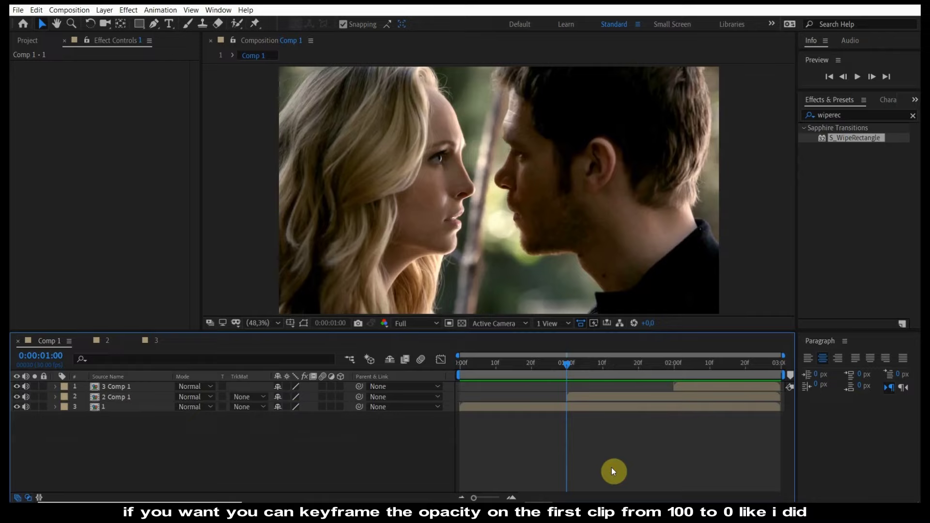
{"action": "left_click", "coordinate": [84, 341]}
{"action": "left_click", "coordinate": [84, 339]}
{"action": "key", "text": "space"}
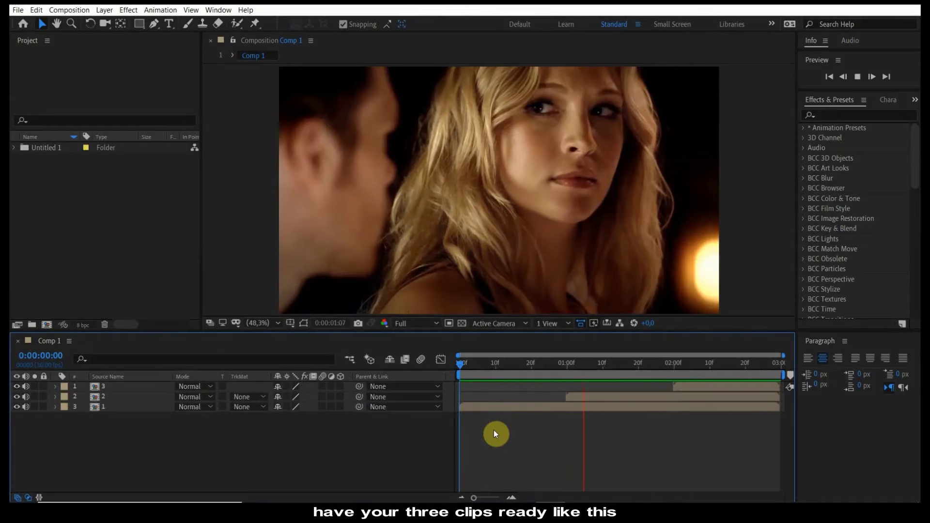
At 0:00:00:29, apply Transition > Linear Wipe from Effects & Presets to the second clip layer
{"action": "left_click_drag", "start_coordinate": [468, 356], "coordinate": [568, 371]}
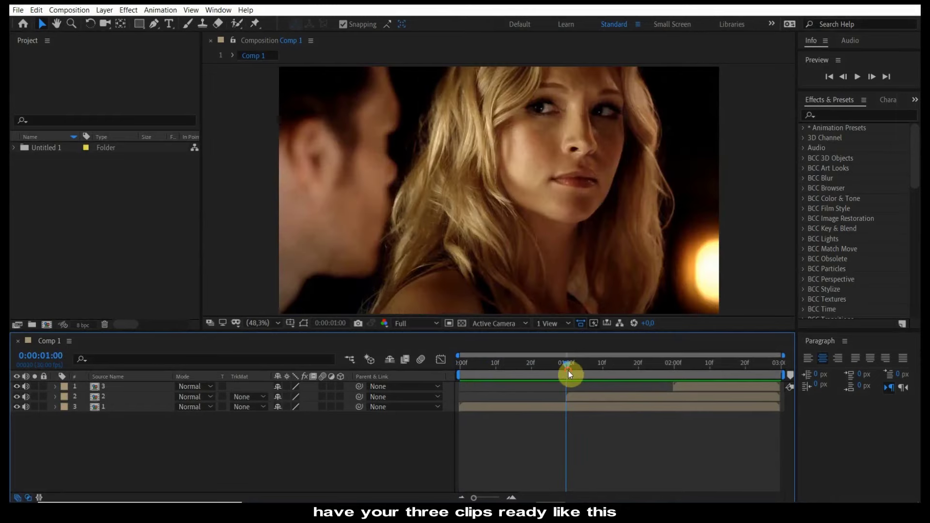
{"action": "left_click", "coordinate": [826, 113]}
{"action": "type", "text": "linear"}
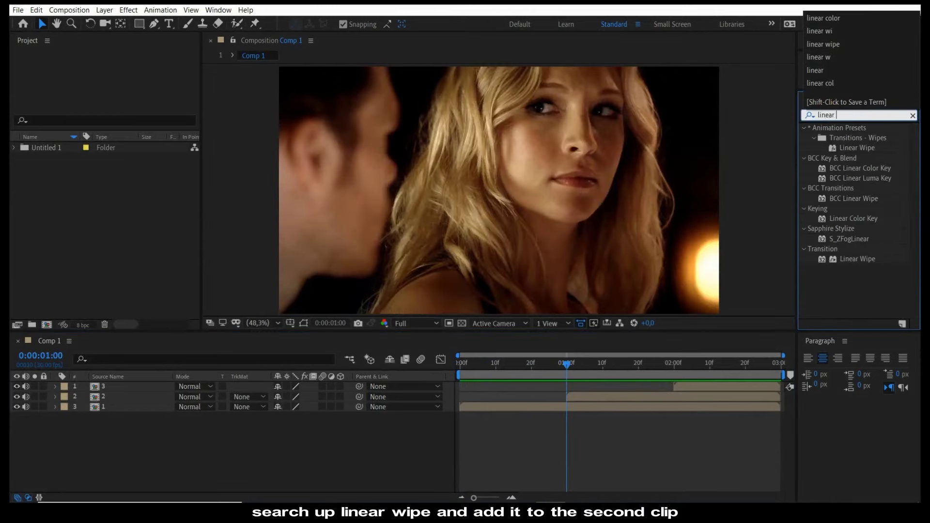
{"action": "type", "text": " wipe"}
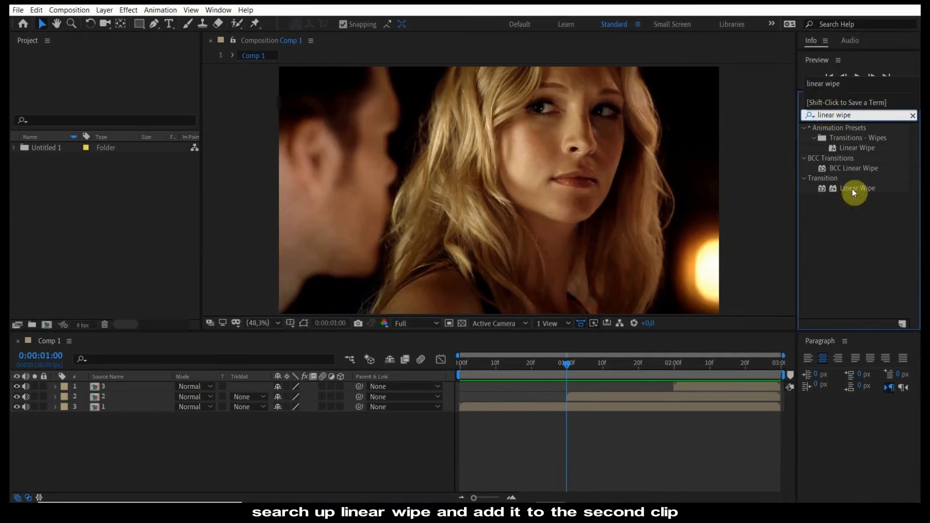
{"action": "left_click_drag", "start_coordinate": [852, 190], "coordinate": [587, 395]}
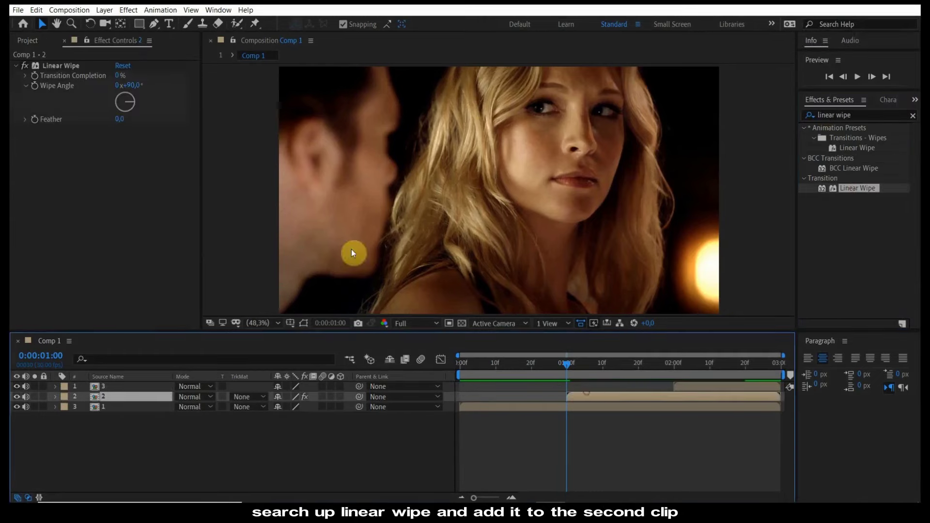
Keyframe Transition Completion at 100%, then at 0% on the comp's last frame
{"action": "left_click", "coordinate": [34, 75]}
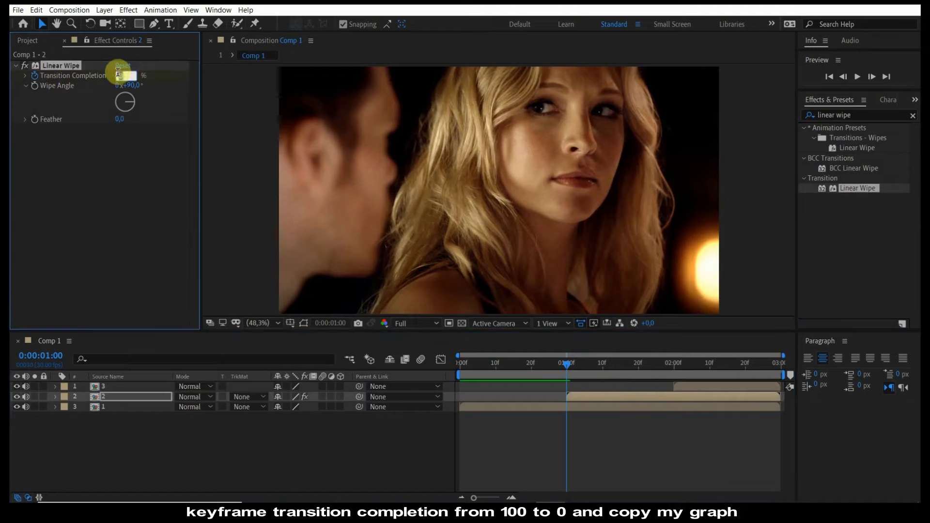
{"action": "type", "text": "10"}
{"action": "key", "text": "Return"}
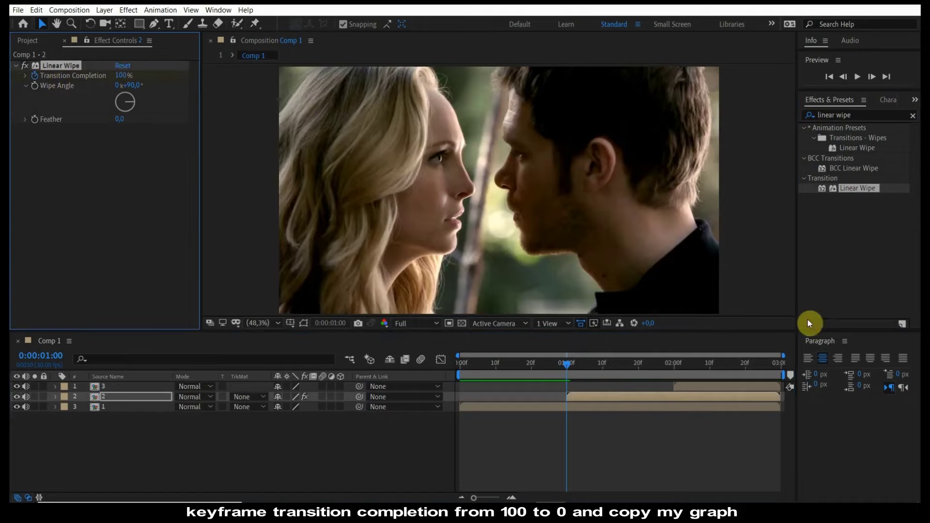
{"action": "left_click", "coordinate": [775, 364]}
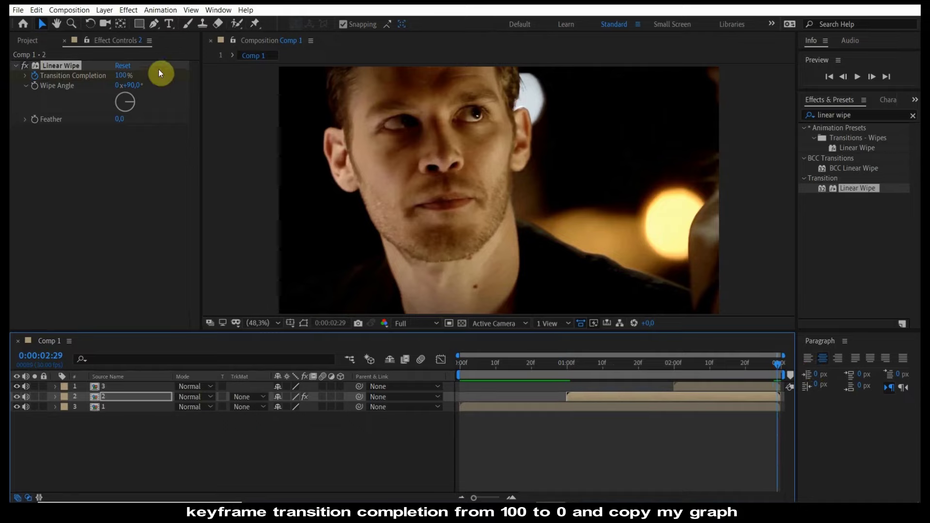
{"action": "left_click", "coordinate": [123, 76]}
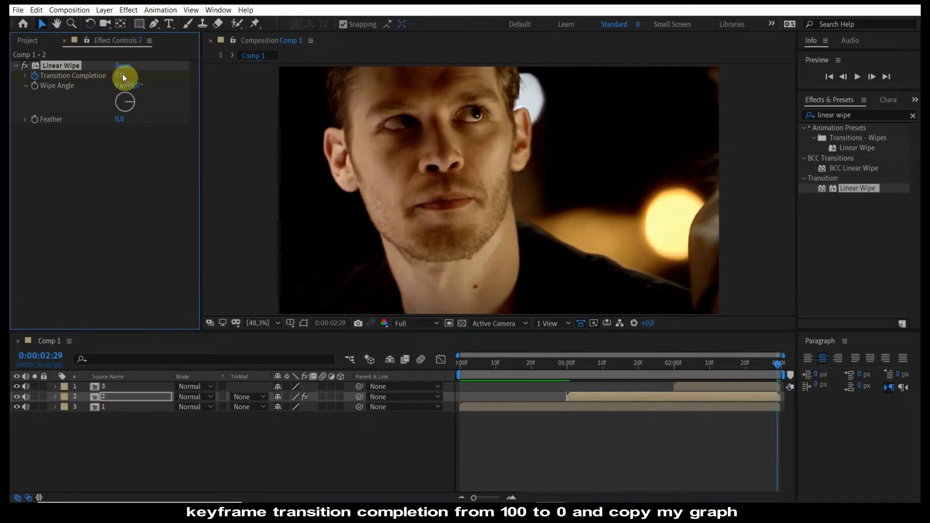
In the Graph Editor, Easy Ease both keyframes and pull the first handle near-vertical for a fast start
{"action": "left_click", "coordinate": [441, 360]}
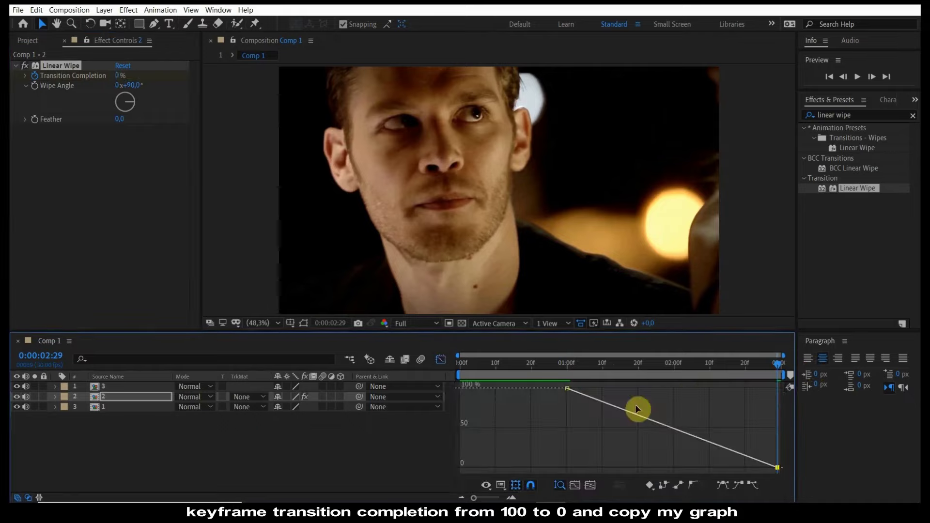
{"action": "left_click", "coordinate": [675, 431]}
{"action": "left_click", "coordinate": [729, 485]}
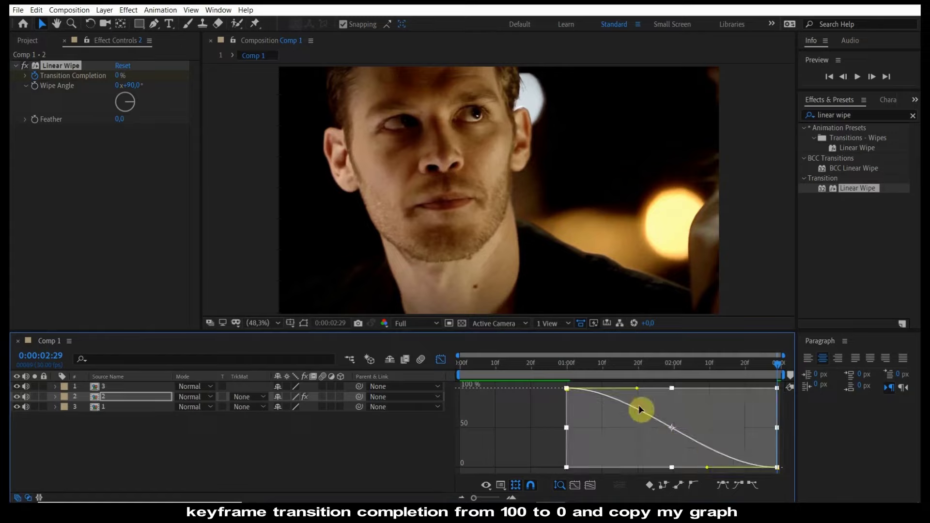
{"action": "mouse_move", "coordinate": [637, 387]}
{"action": "left_mouse_down"}
{"action": "mouse_move", "coordinate": [575, 434]}
{"action": "mouse_move", "coordinate": [556, 432]}
{"action": "left_mouse_up"}
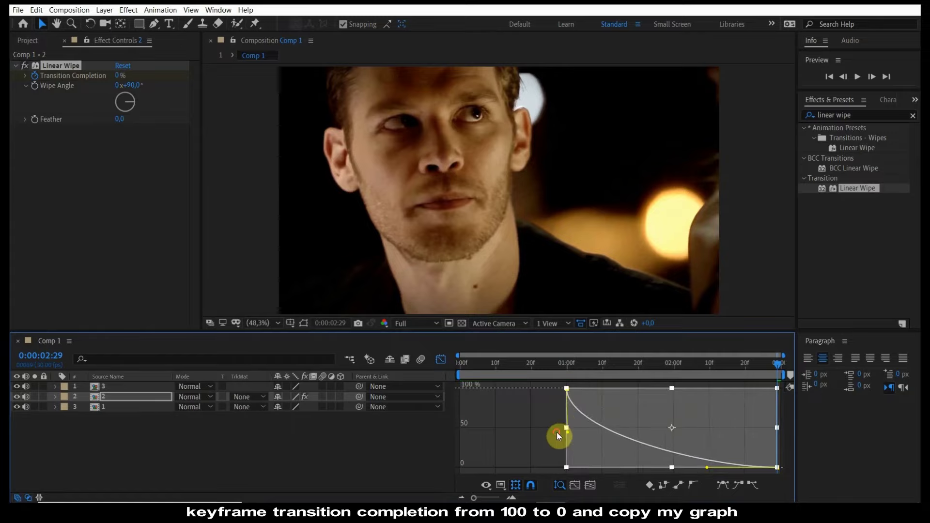
{"action": "left_click_drag", "start_coordinate": [563, 370], "coordinate": [569, 368]}
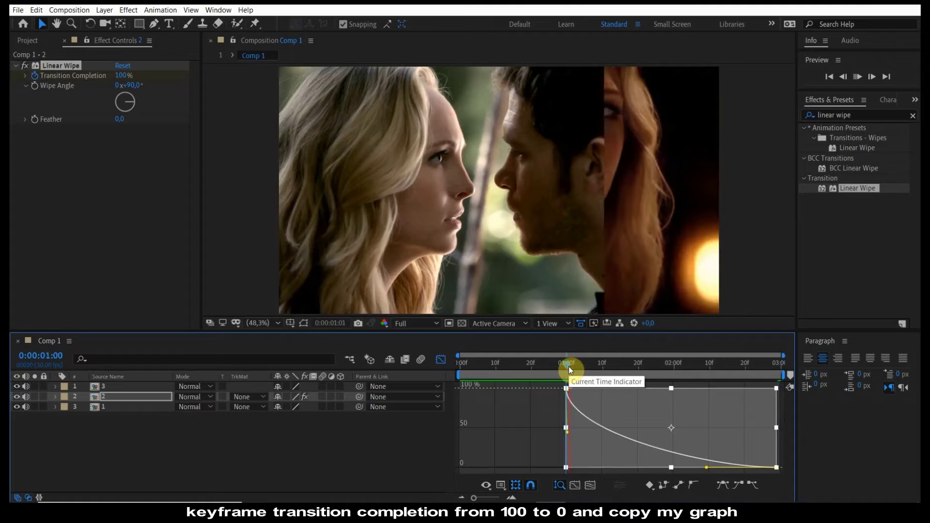
{"action": "key", "text": "space"}
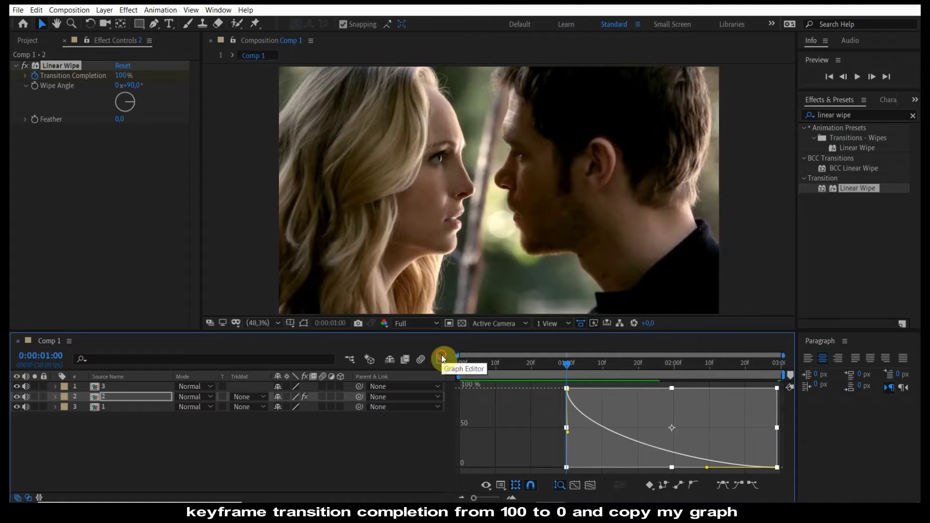
{"action": "left_click", "coordinate": [441, 359]}
Set the Wipe Angle to 0° and preview the horizontal wipe
{"action": "left_click", "coordinate": [134, 85]}
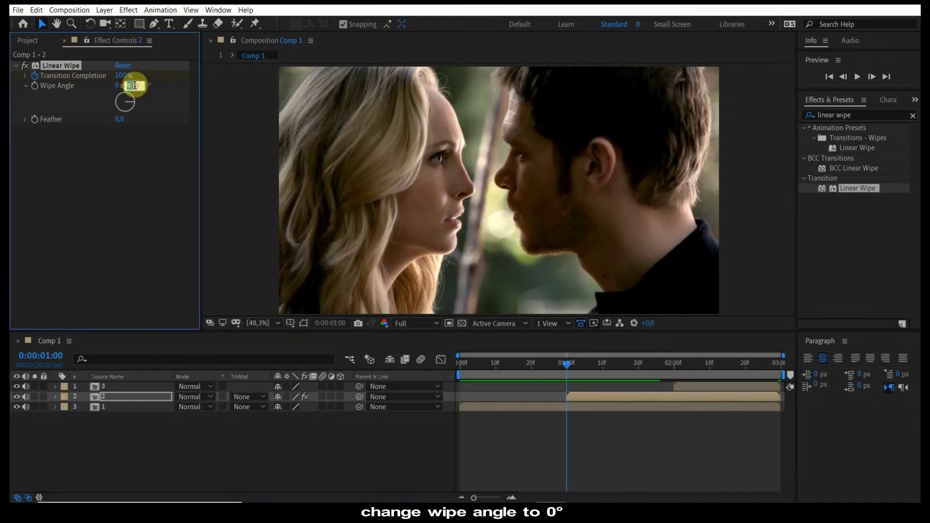
{"action": "type", "text": "0"}
{"action": "key", "text": "Return"}
{"action": "key", "text": "space"}
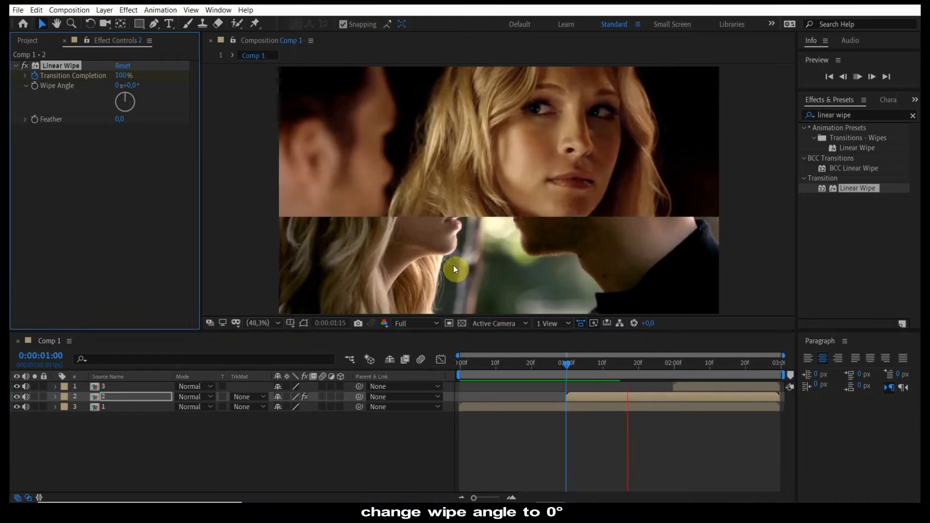
{"action": "key", "text": "space"}
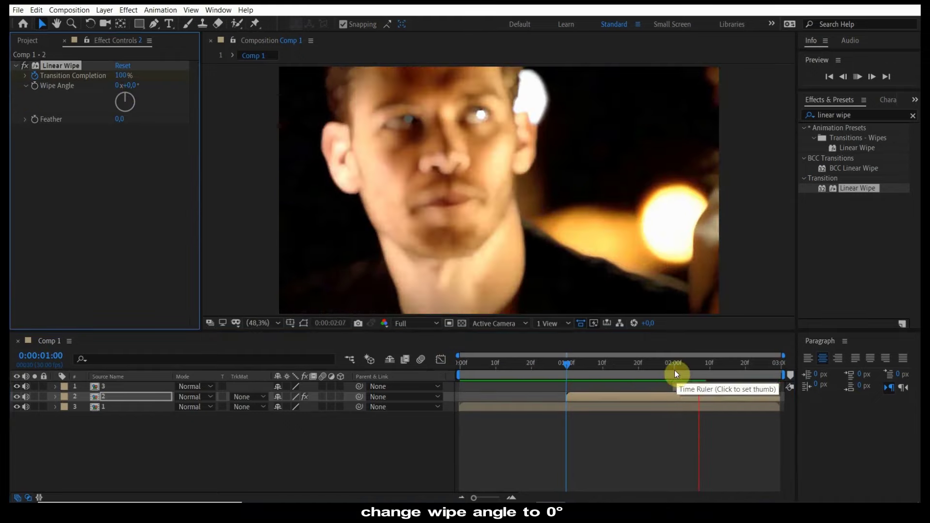
Shorten the wipe by moving the end Transition Completion keyframe to 02:01f, then preview
{"action": "left_click", "coordinate": [672, 370]}
{"action": "key", "text": "u"}
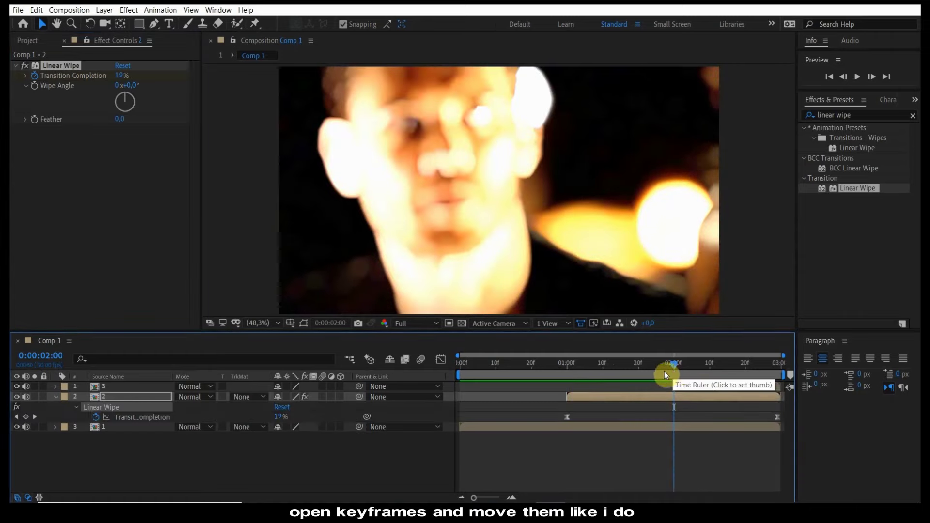
{"action": "left_click", "coordinate": [134, 420]}
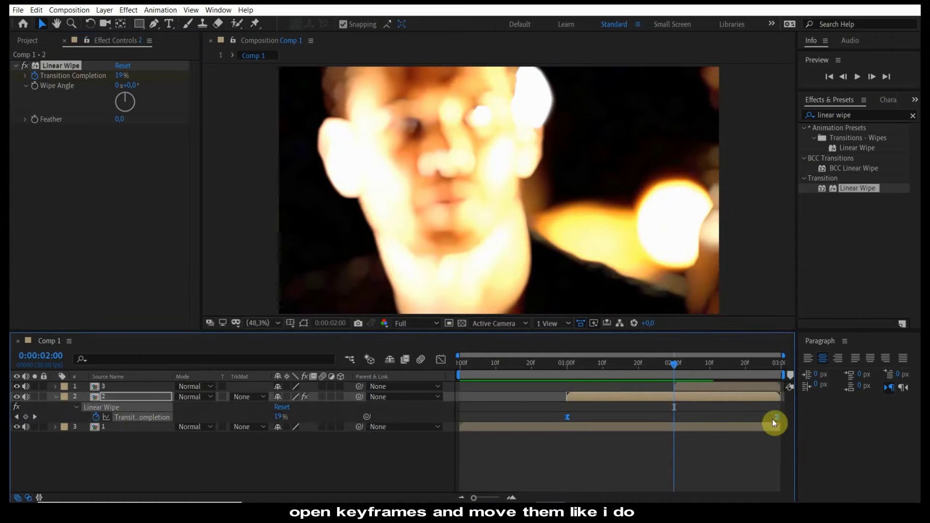
{"action": "mouse_move", "coordinate": [777, 417]}
{"action": "left_mouse_down"}
{"action": "mouse_move", "coordinate": [675, 418]}
{"action": "mouse_move", "coordinate": [679, 435]}
{"action": "left_mouse_up"}
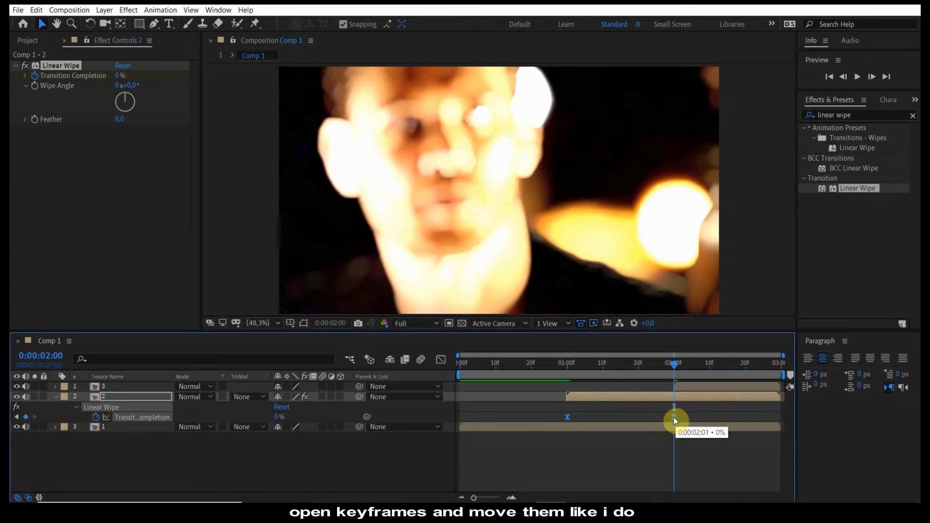
{"action": "left_click", "coordinate": [585, 407]}
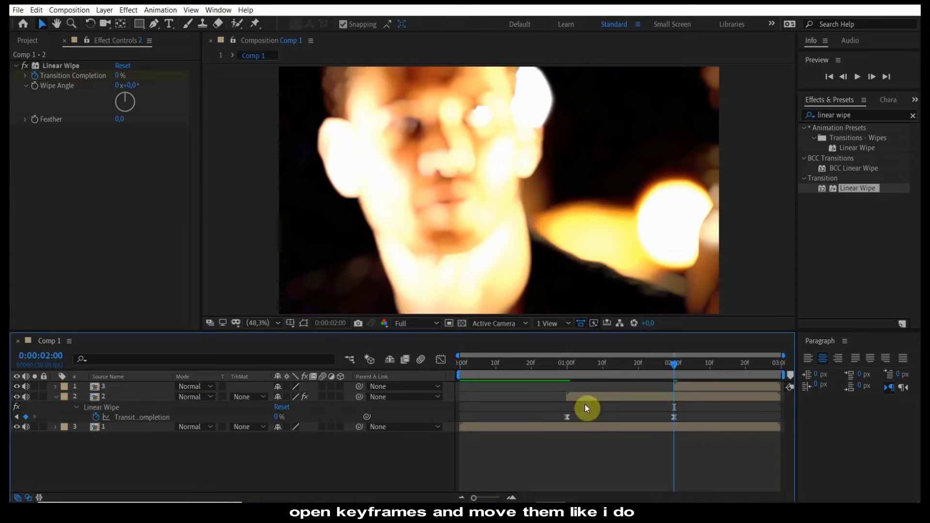
{"action": "left_click", "coordinate": [564, 365]}
{"action": "key", "text": "space"}
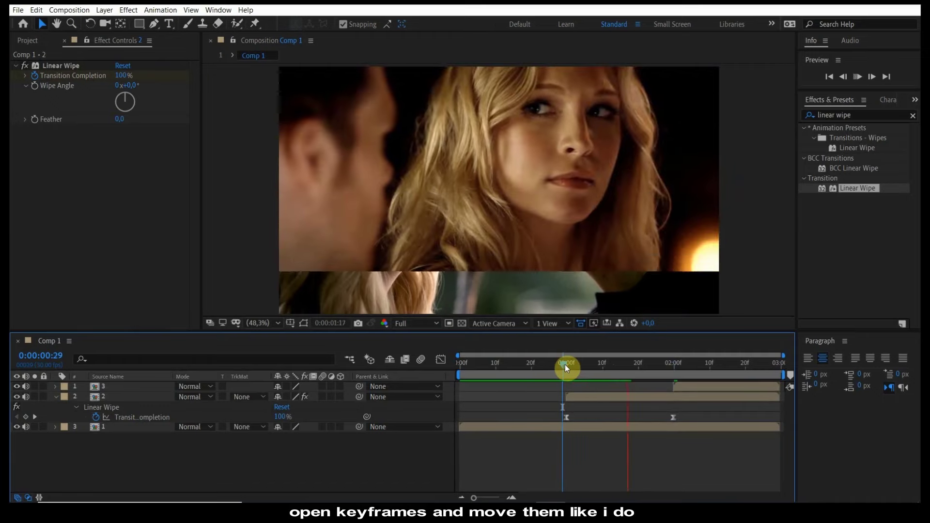
{"action": "key", "text": "space"}
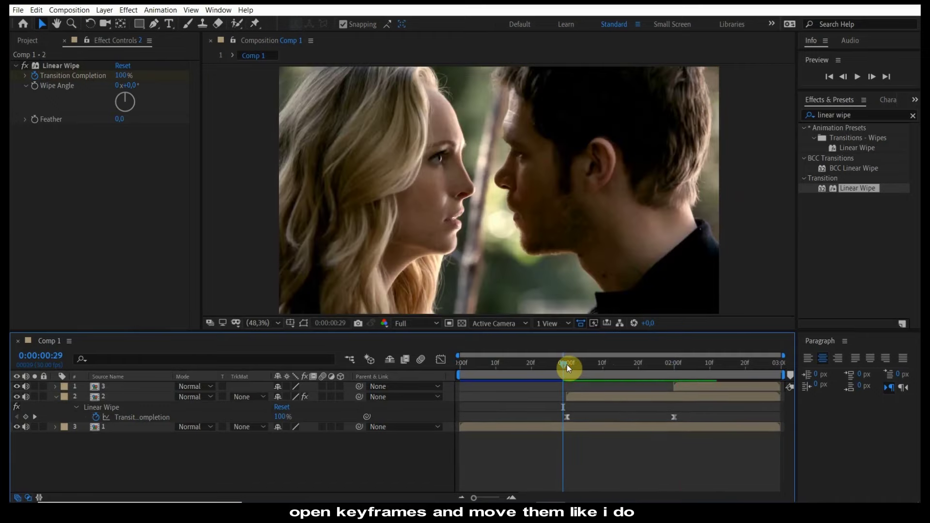
{"action": "left_click", "coordinate": [569, 365]}
{"action": "key", "text": "space"}
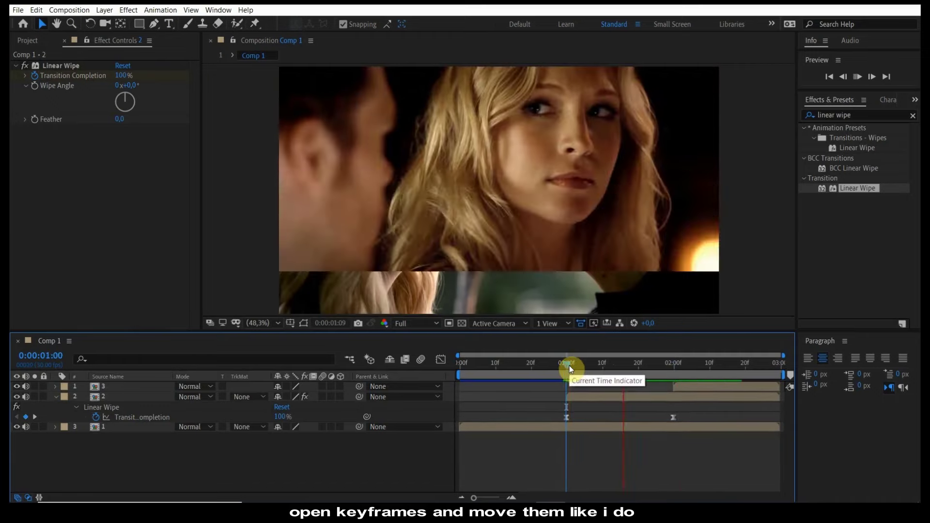
Make the Transition Completion curve ease in more steeply and preview the wipe
{"action": "left_click", "coordinate": [565, 416]}
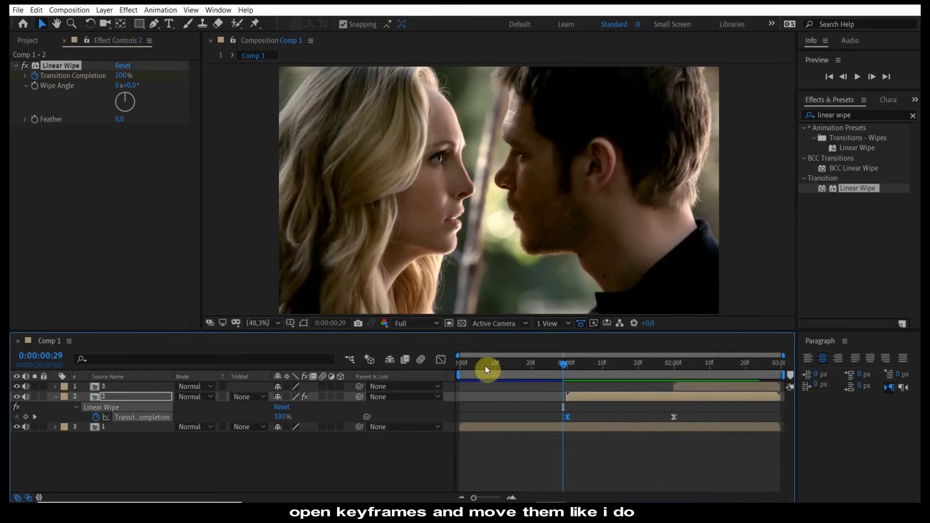
{"action": "left_click", "coordinate": [441, 360]}
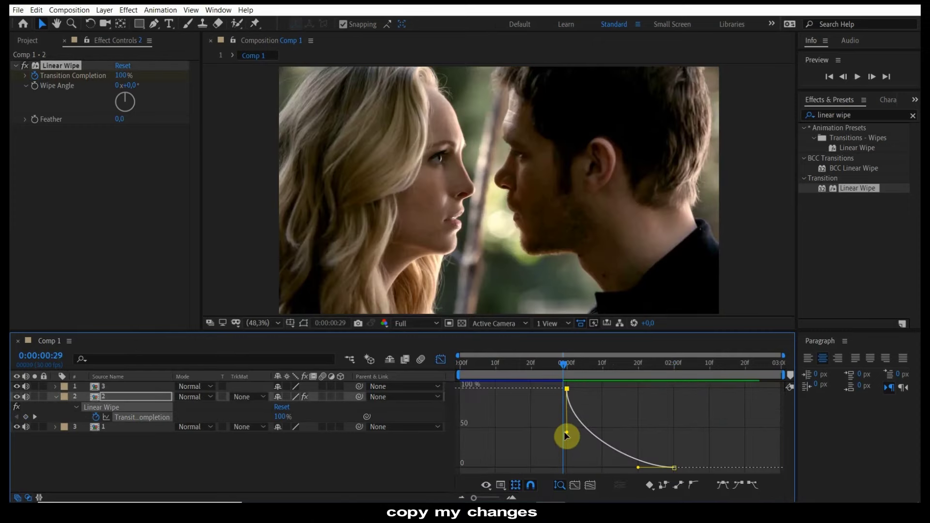
{"action": "left_click_drag", "start_coordinate": [565, 432], "coordinate": [563, 454]}
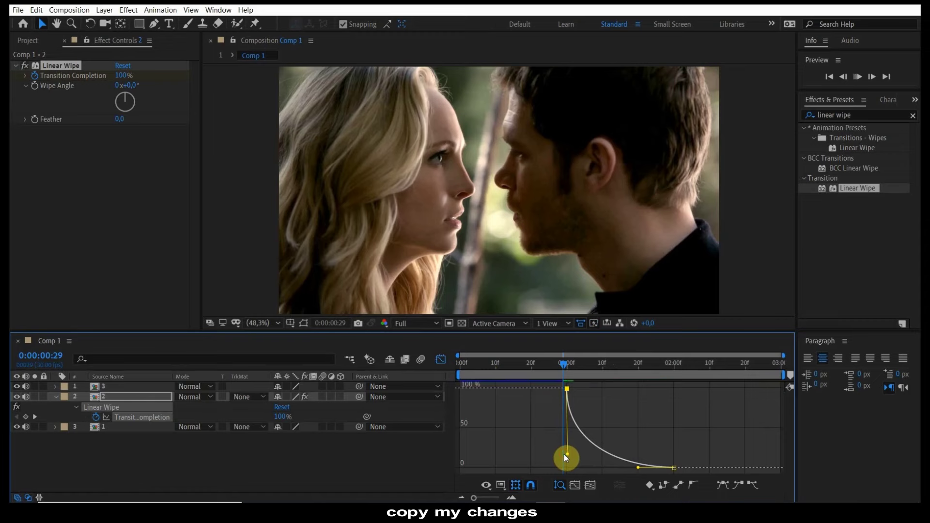
{"action": "key", "text": "space"}
{"action": "left_click", "coordinate": [562, 368]}
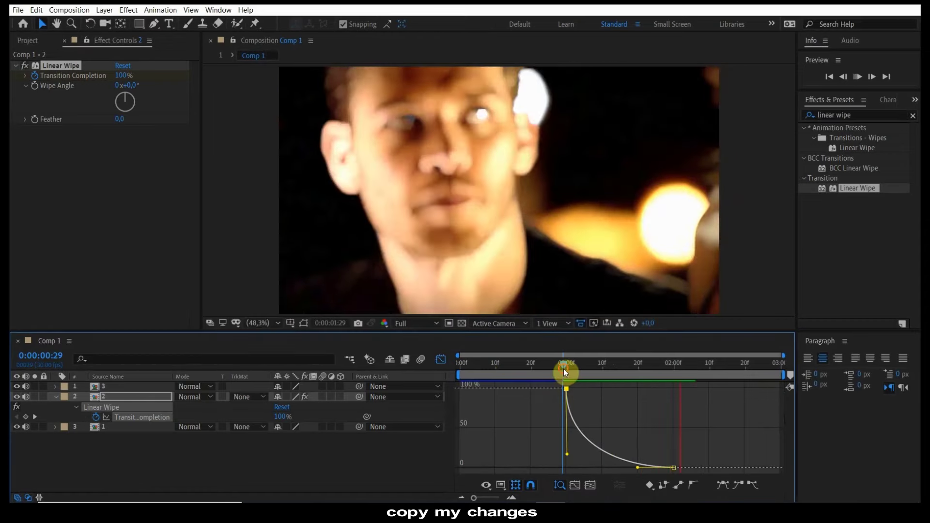
{"action": "key", "text": "space"}
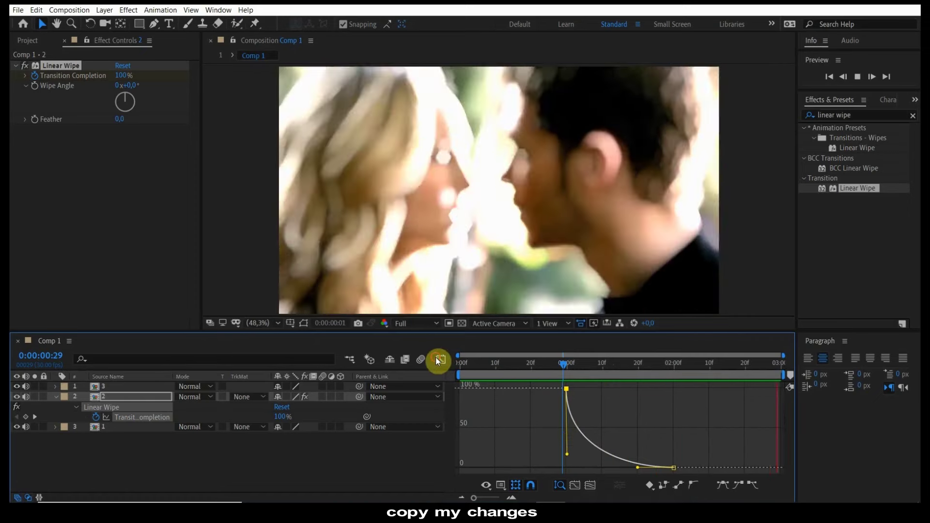
{"action": "left_click", "coordinate": [440, 359]}
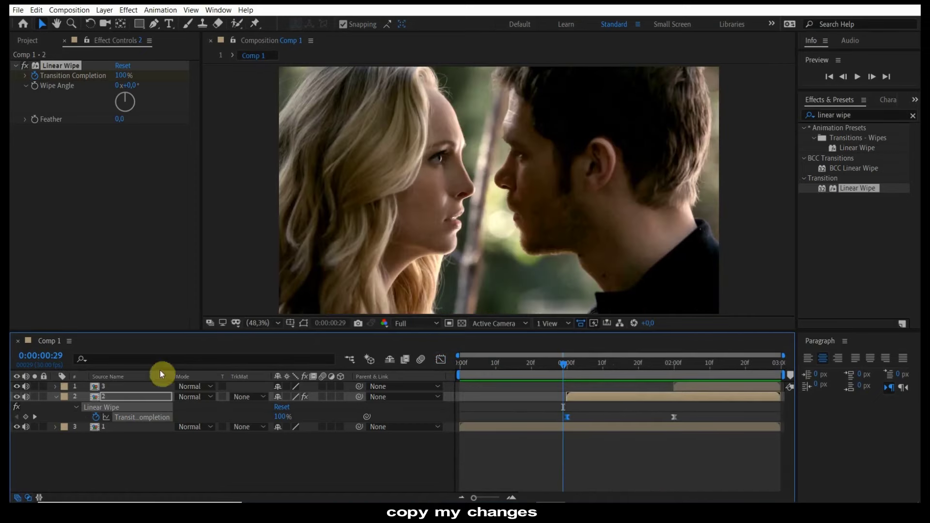
{"action": "left_click", "coordinate": [56, 67]}
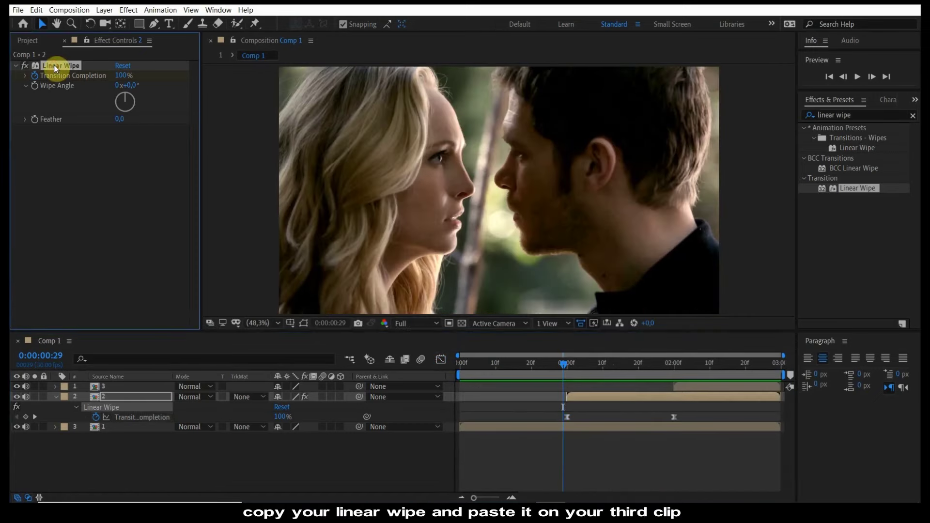
Paste the Linear Wipe onto the third clip at 2 seconds, set Wipe Angle to 180°, and preview
{"action": "left_click", "coordinate": [673, 361]}
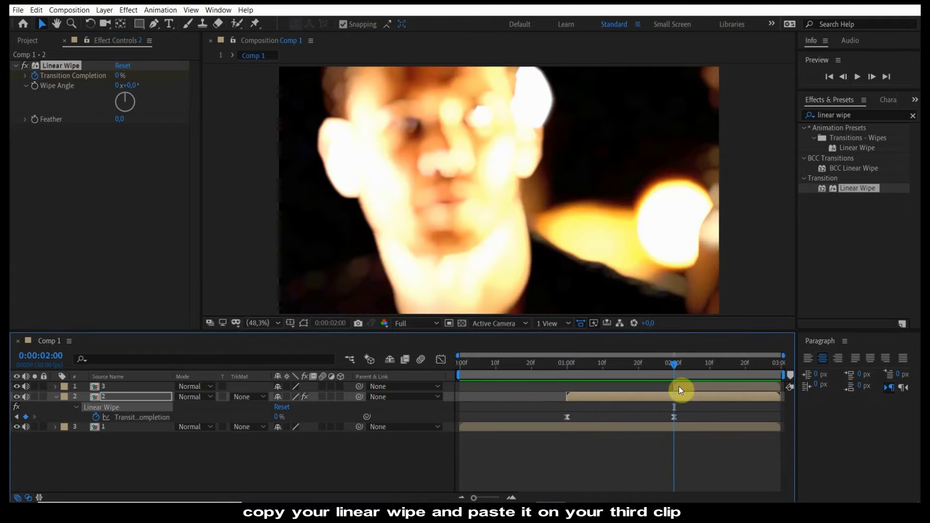
{"action": "left_click", "coordinate": [678, 386]}
{"action": "key", "text": "ctrl+v"}
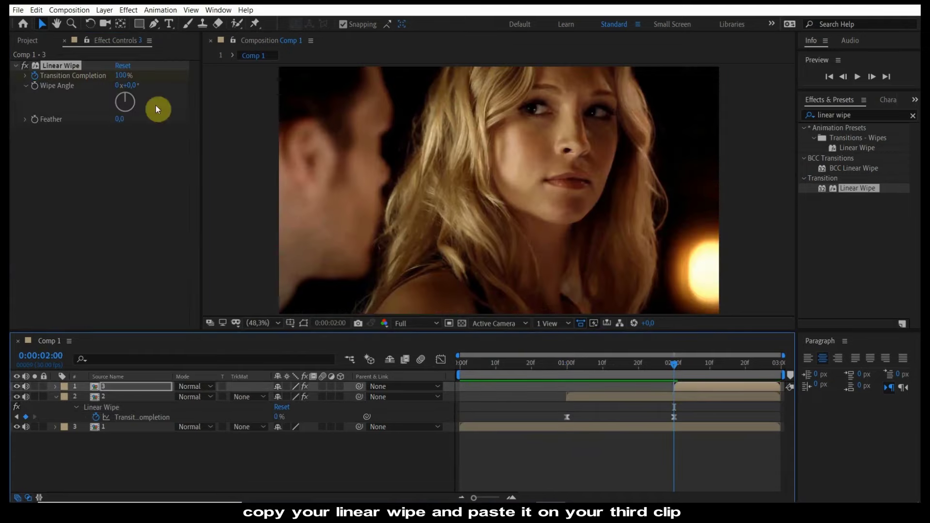
{"action": "left_click", "coordinate": [132, 84]}
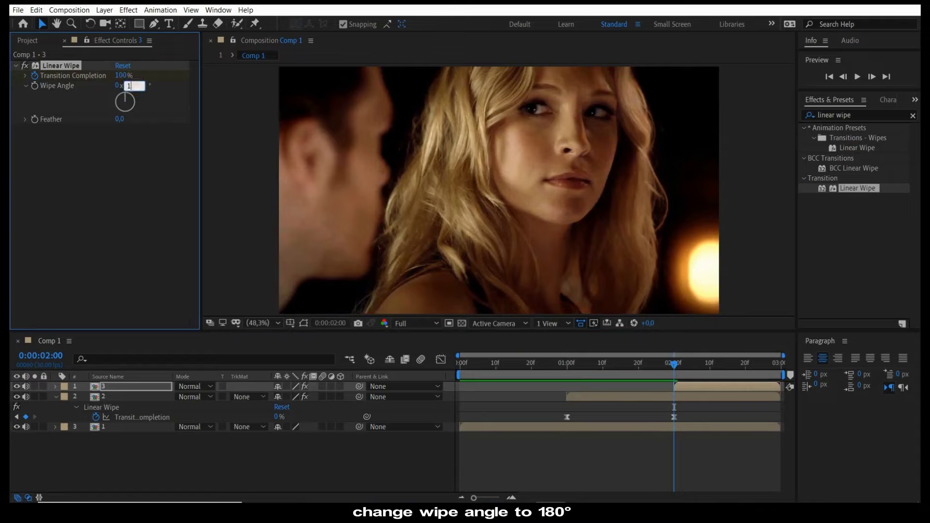
{"action": "key", "text": "space"}
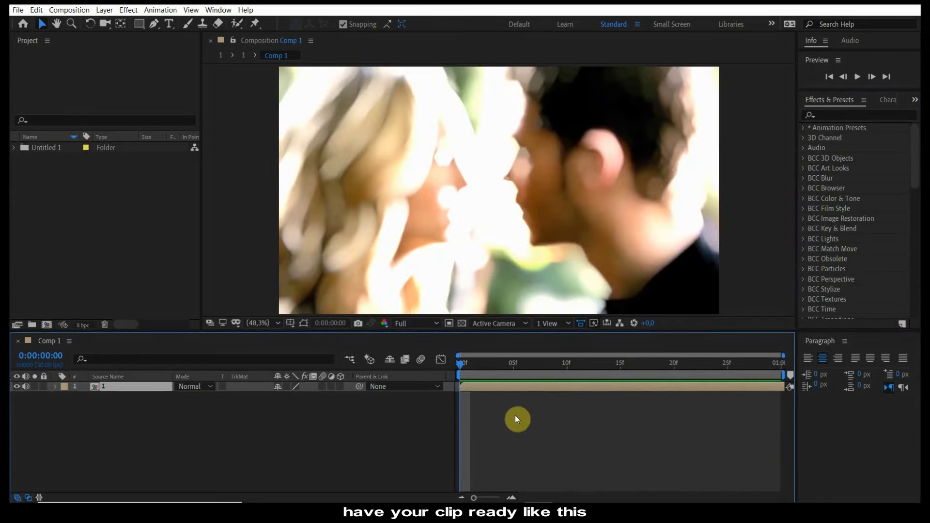
Create a black solid and a white solid, moving White Solid 1 directly below Black Solid 1
{"action": "key", "text": "ctrl+y"}
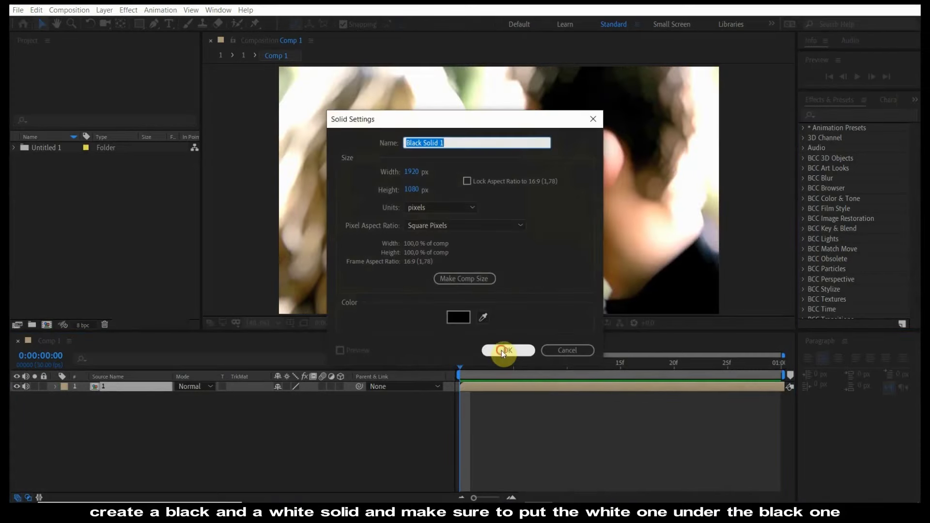
{"action": "left_click", "coordinate": [501, 350]}
{"action": "key", "text": "ctrl+y"}
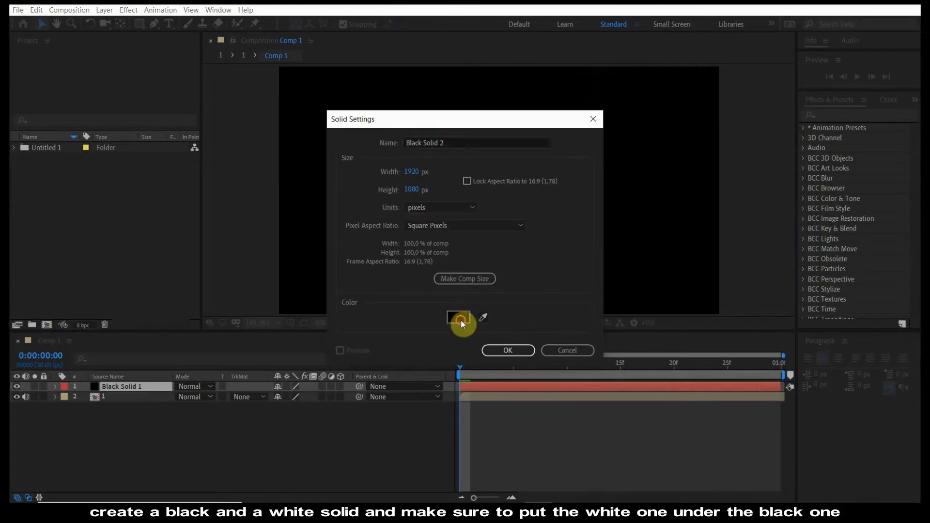
{"action": "left_click", "coordinate": [459, 316]}
{"action": "left_click_drag", "start_coordinate": [468, 263], "coordinate": [261, 159]}
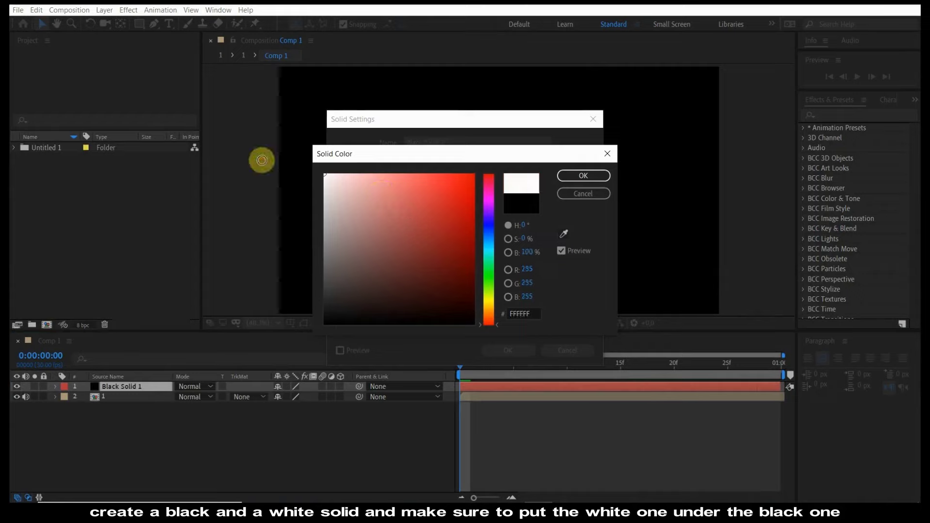
{"action": "left_click", "coordinate": [578, 176]}
{"action": "left_click", "coordinate": [495, 349]}
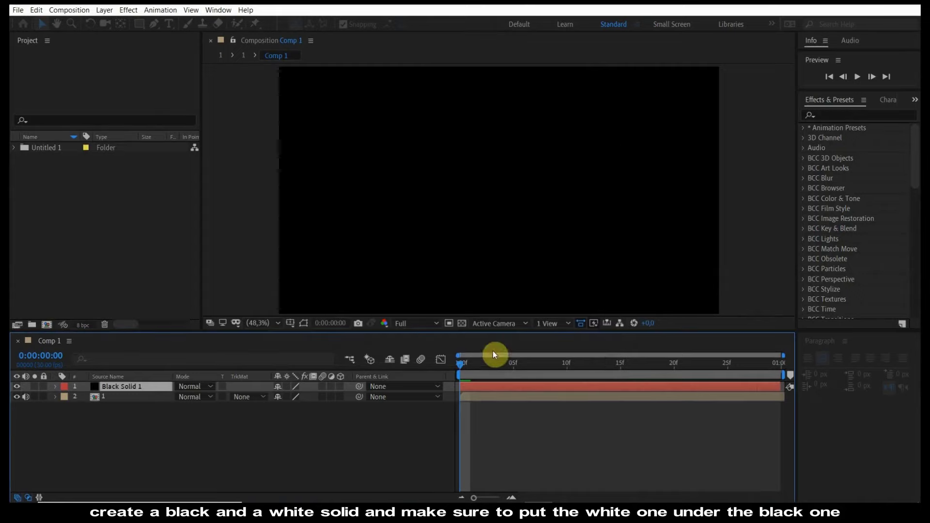
{"action": "left_click_drag", "start_coordinate": [147, 386], "coordinate": [155, 394]}
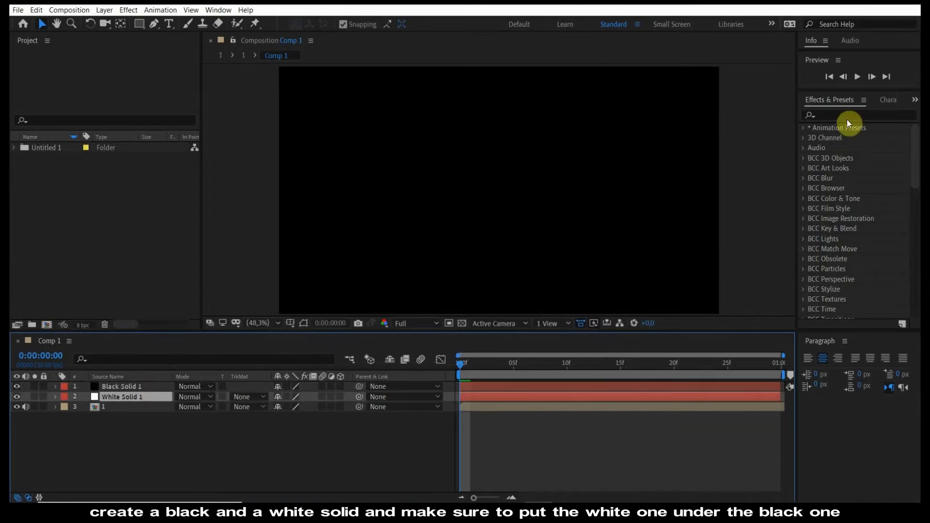
Apply CC Jaws to Black Solid 1 and set its Height to 0%
{"action": "left_click", "coordinate": [834, 114]}
{"action": "type", "text": "cc"}
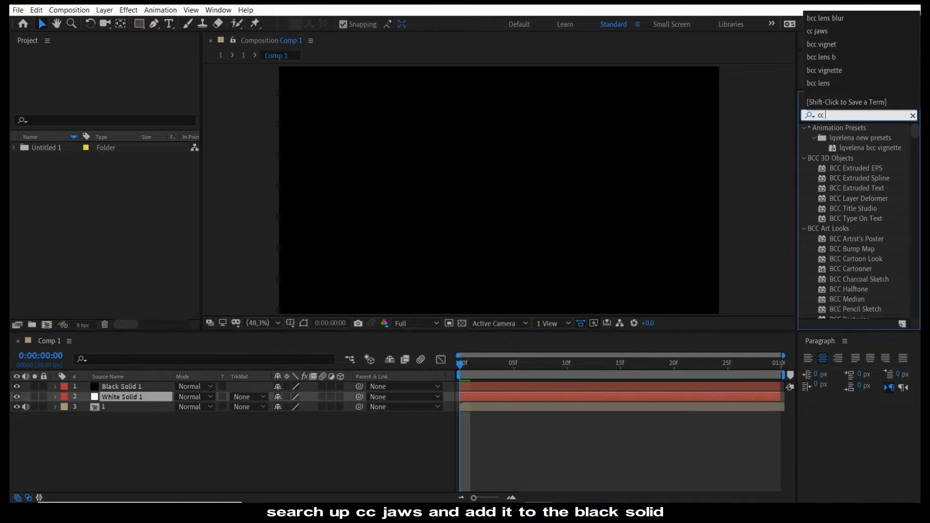
{"action": "type", "text": " jaws"}
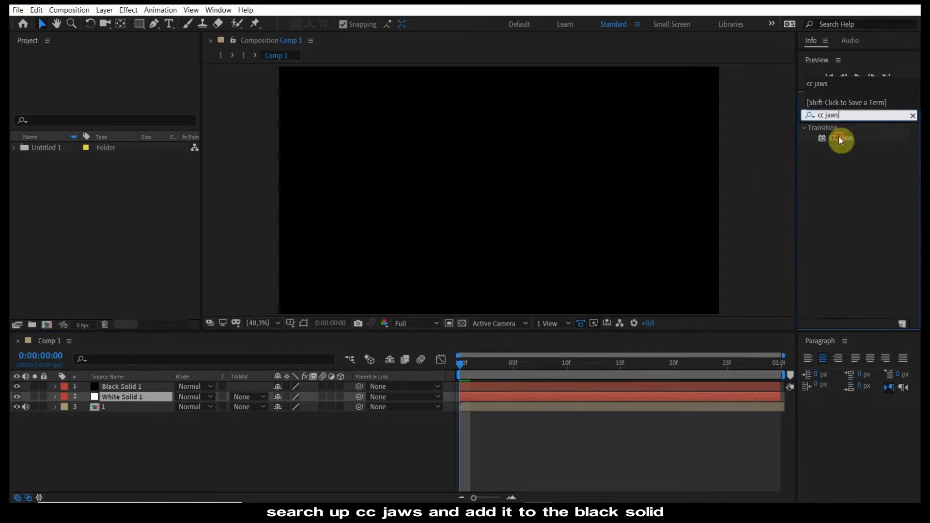
{"action": "left_click_drag", "start_coordinate": [841, 138], "coordinate": [492, 387]}
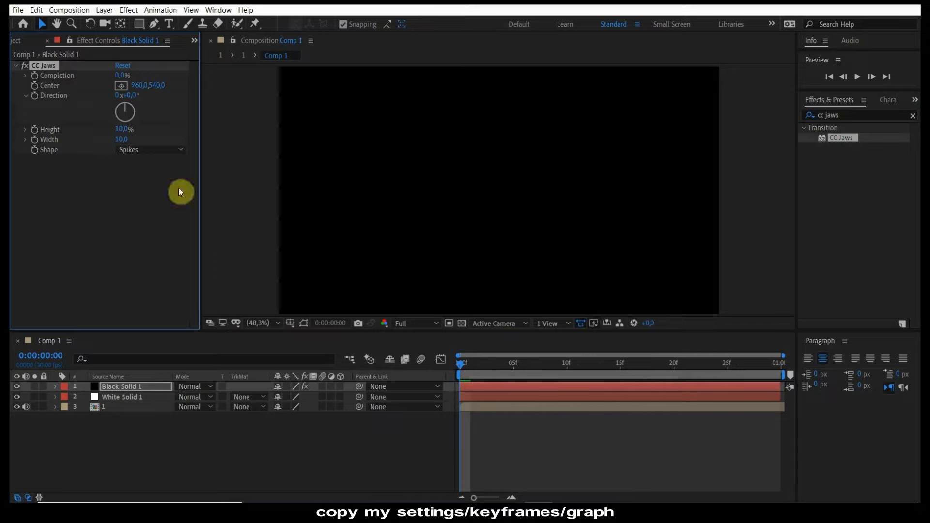
{"action": "left_click_drag", "start_coordinate": [124, 75], "coordinate": [156, 77]}
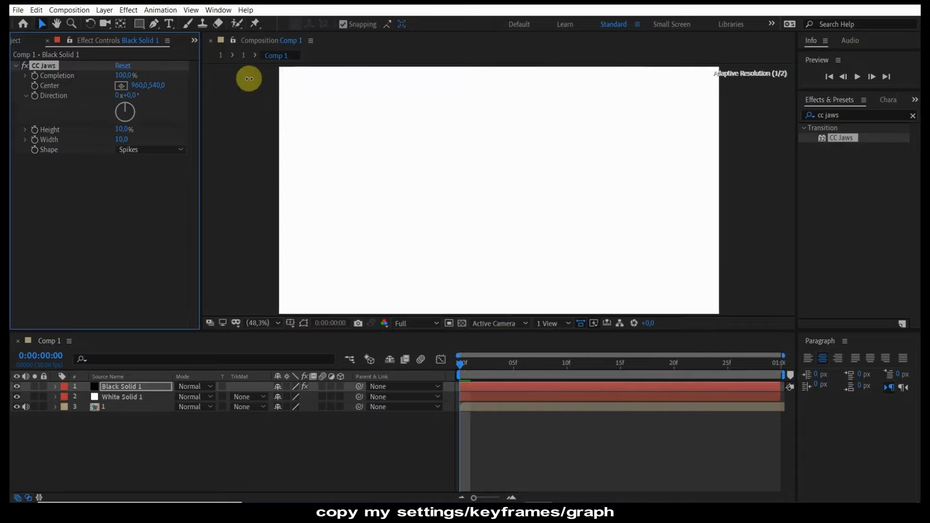
{"action": "left_click_drag", "start_coordinate": [122, 134], "coordinate": [81, 128]}
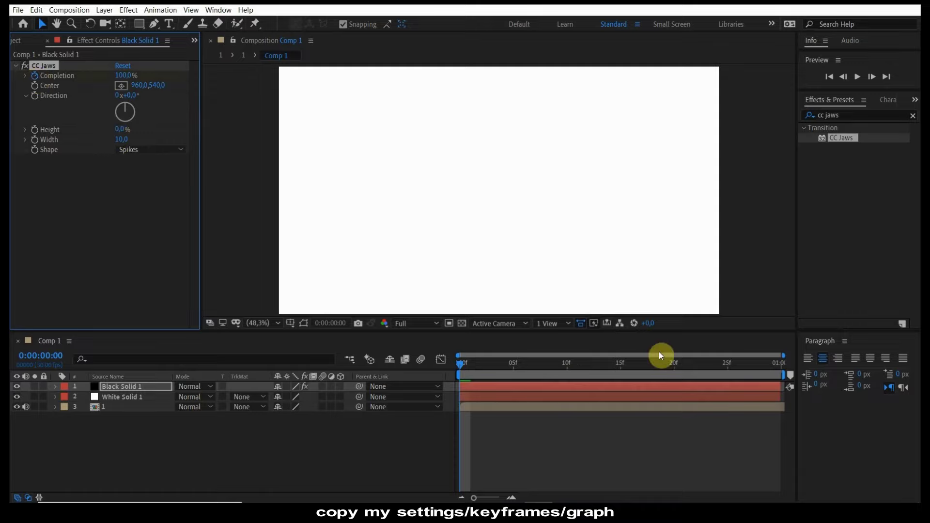
Keyframe CC Jaws Completion at 0% at the start and 100% on the last frame
{"action": "left_click", "coordinate": [124, 76]}
{"action": "type", "text": "0"}
{"action": "key", "text": "Return"}
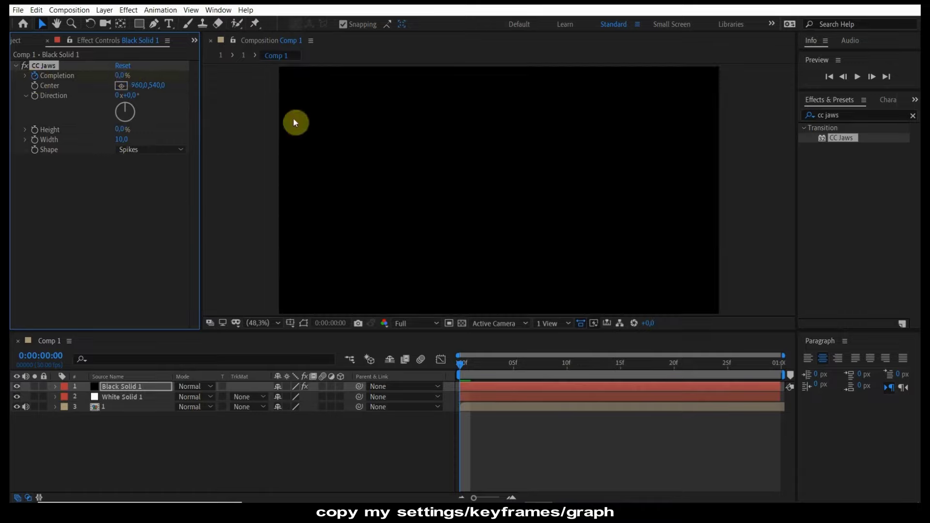
{"action": "key", "text": "End"}
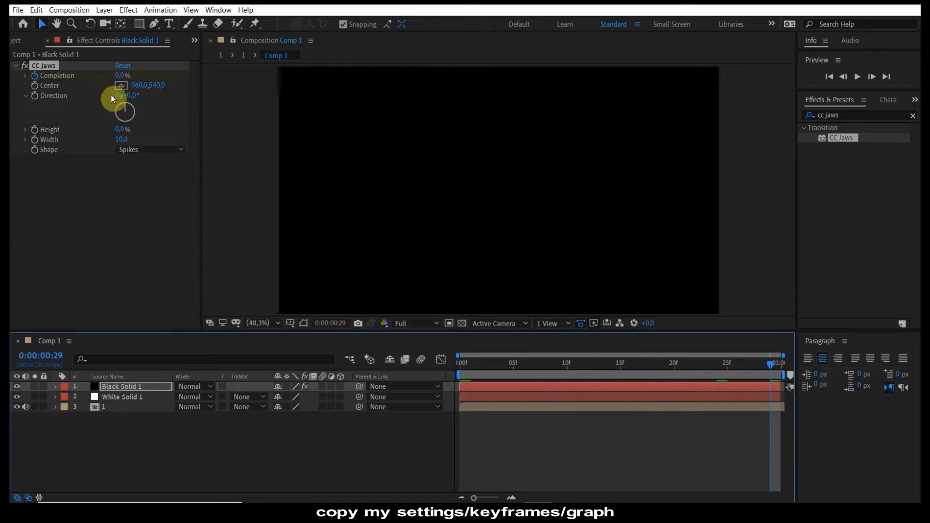
{"action": "left_click_drag", "start_coordinate": [121, 75], "coordinate": [235, 75]}
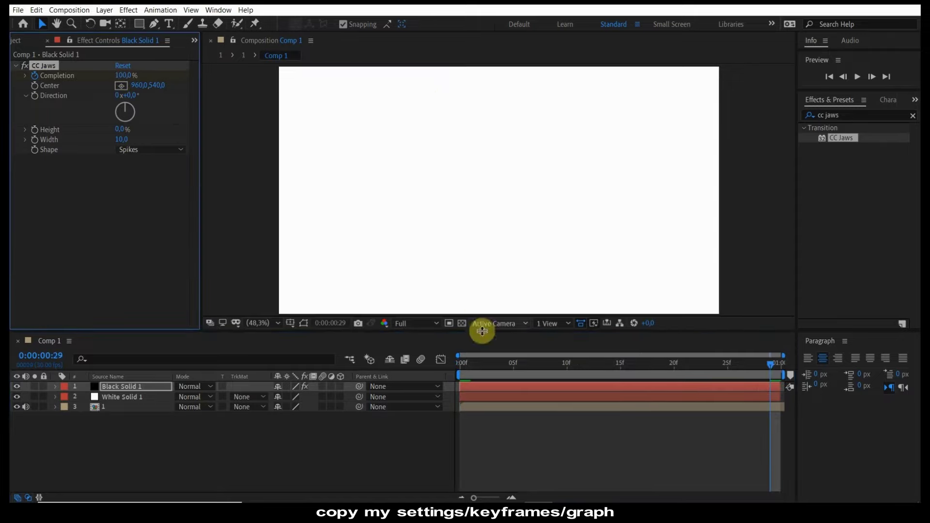
Easy Ease the Completion keyframes and pull the first handle up so the jaws start fast, then preview
{"action": "left_click", "coordinate": [441, 357]}
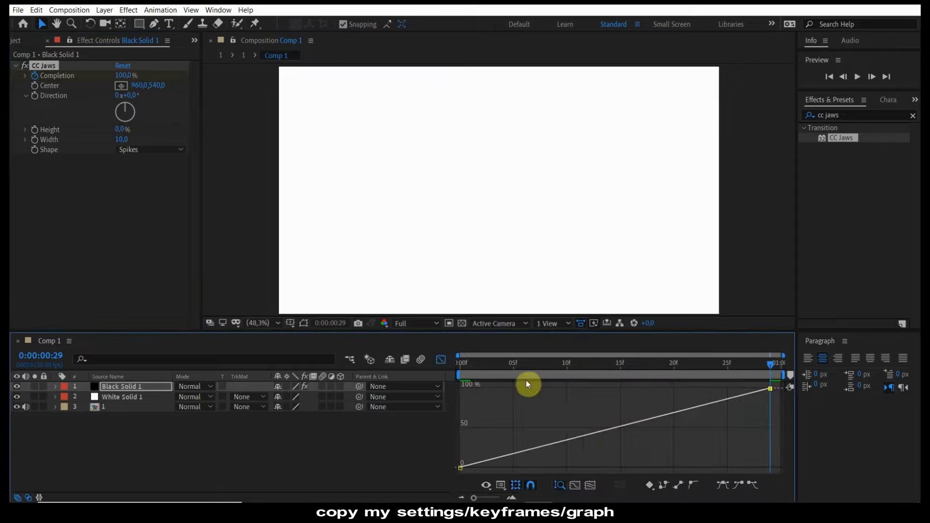
{"action": "left_click", "coordinate": [589, 433]}
{"action": "left_click", "coordinate": [728, 485]}
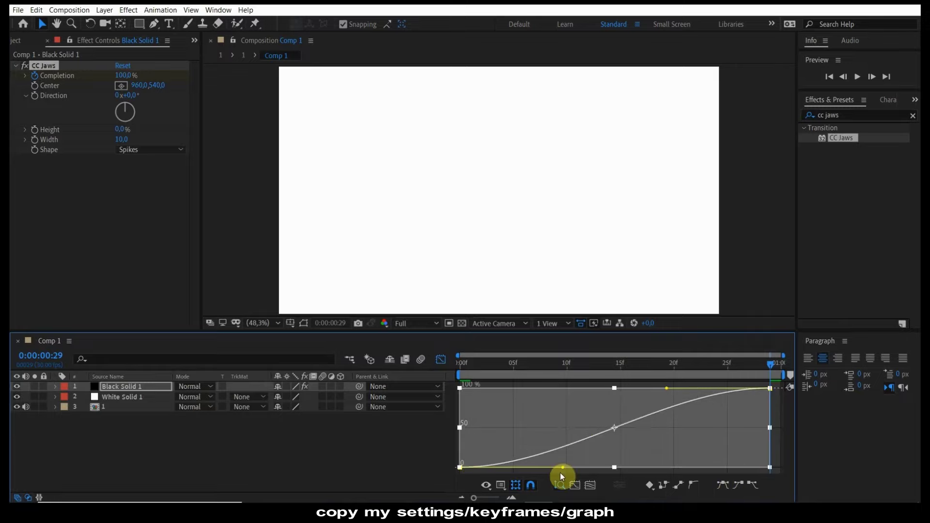
{"action": "mouse_move", "coordinate": [561, 467]}
{"action": "left_mouse_down"}
{"action": "mouse_move", "coordinate": [460, 424]}
{"action": "mouse_move", "coordinate": [458, 384]}
{"action": "left_mouse_up"}
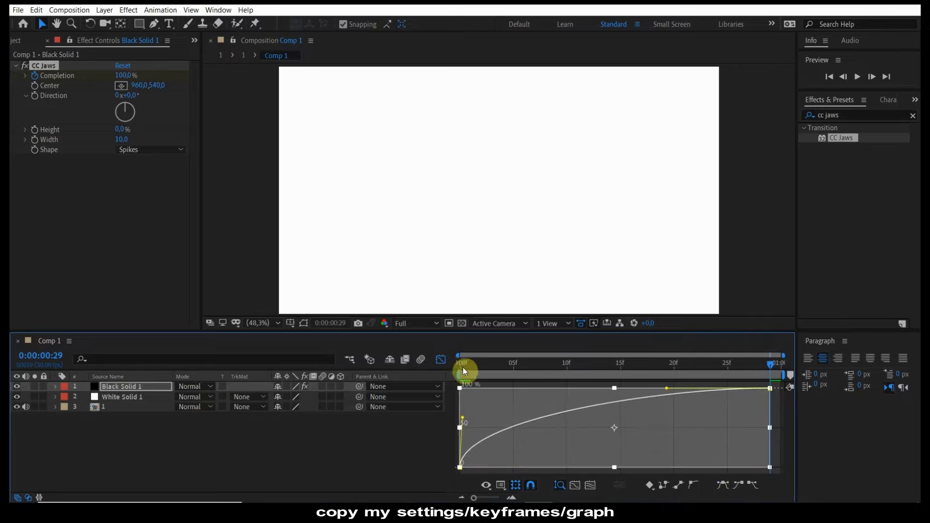
{"action": "key", "text": "space"}
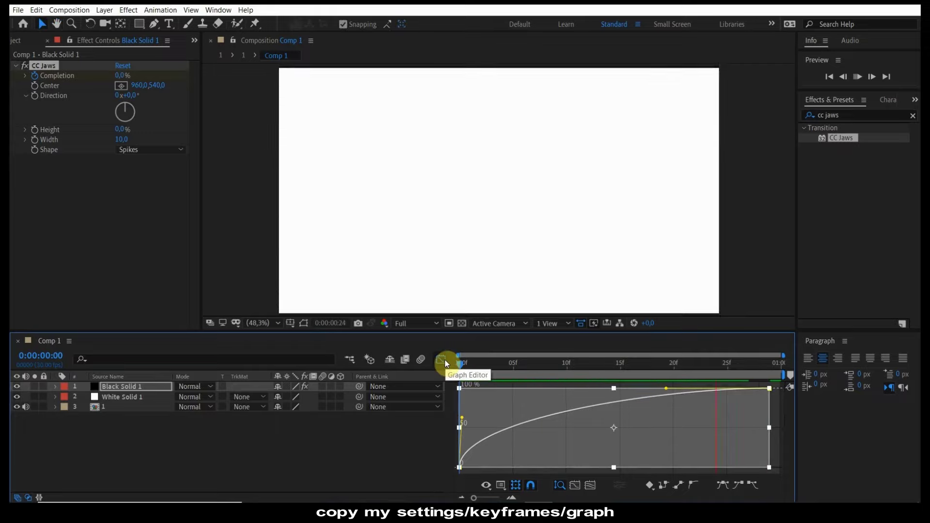
{"action": "left_click", "coordinate": [444, 360]}
Pre-compose the black and white solids into Pre-comp 1
{"action": "key", "text": "space"}
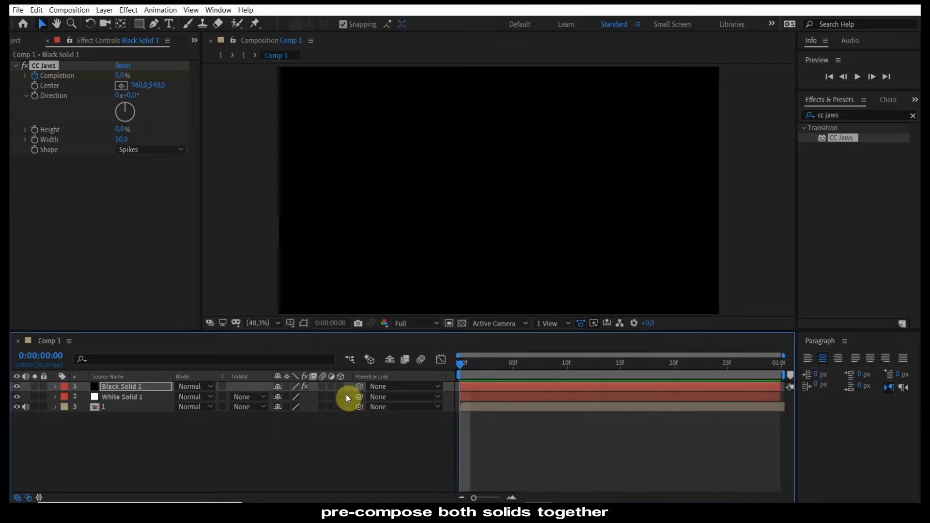
{"action": "left_click", "coordinate": [353, 395], "text": "ctrl"}
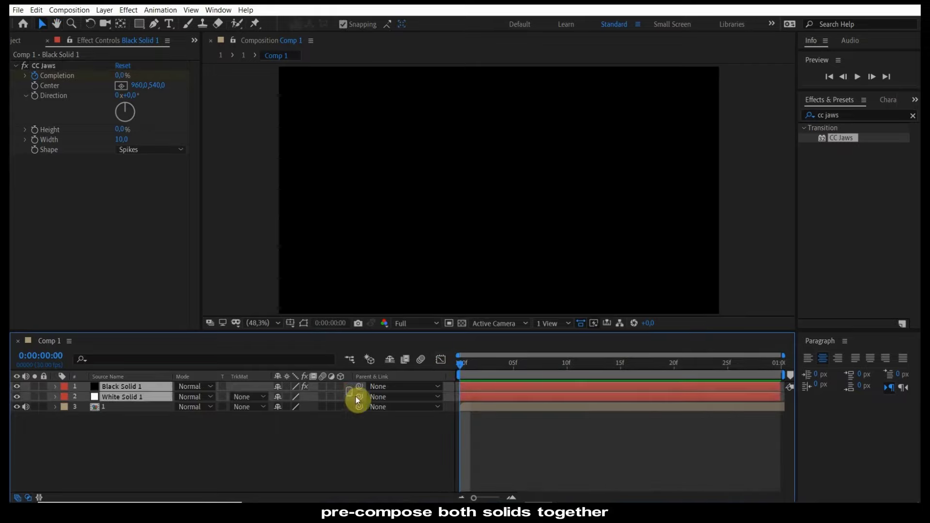
{"action": "right_click", "coordinate": [487, 394]}
{"action": "key", "text": "ctrl+shift+c"}
{"action": "key", "text": "Return"}
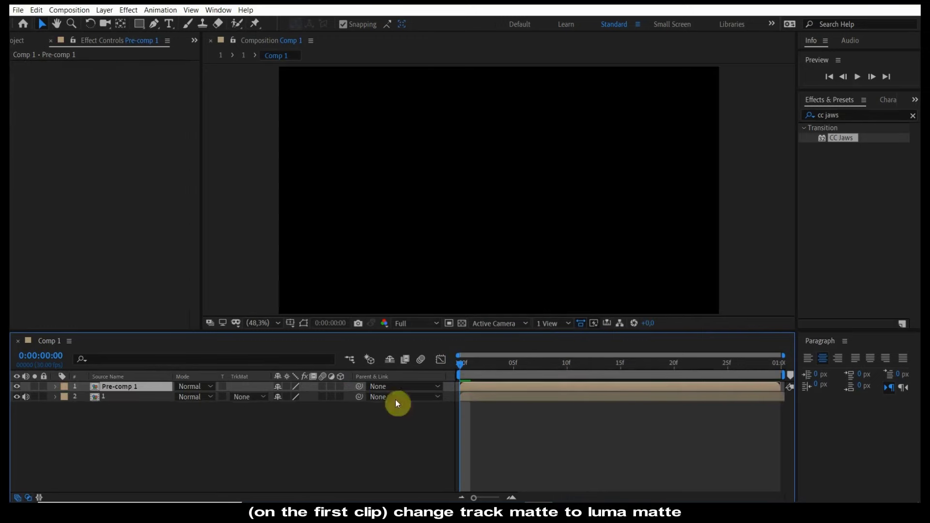
Set the clip's track matte to Luma Matte 'Pre-comp 1' and preview
{"action": "left_click", "coordinate": [252, 396]}
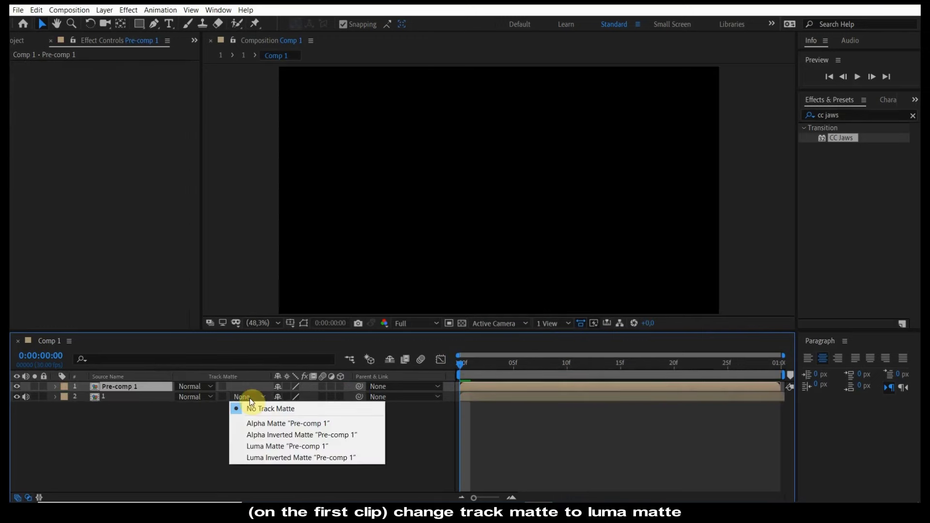
{"action": "left_click", "coordinate": [266, 447]}
{"action": "key", "text": "space"}
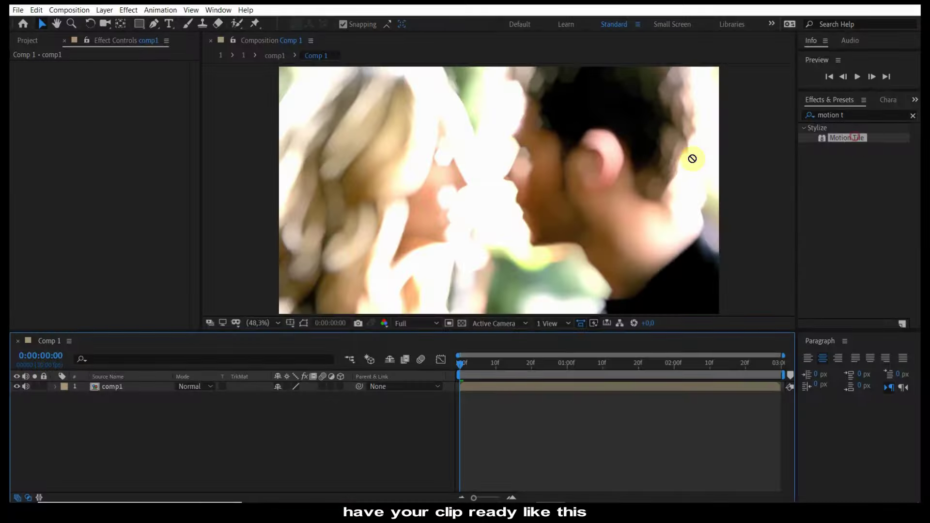
Apply Motion Tile to the comp1 clip with a 300 output size
{"action": "left_click_drag", "start_coordinate": [692, 158], "coordinate": [600, 167]}
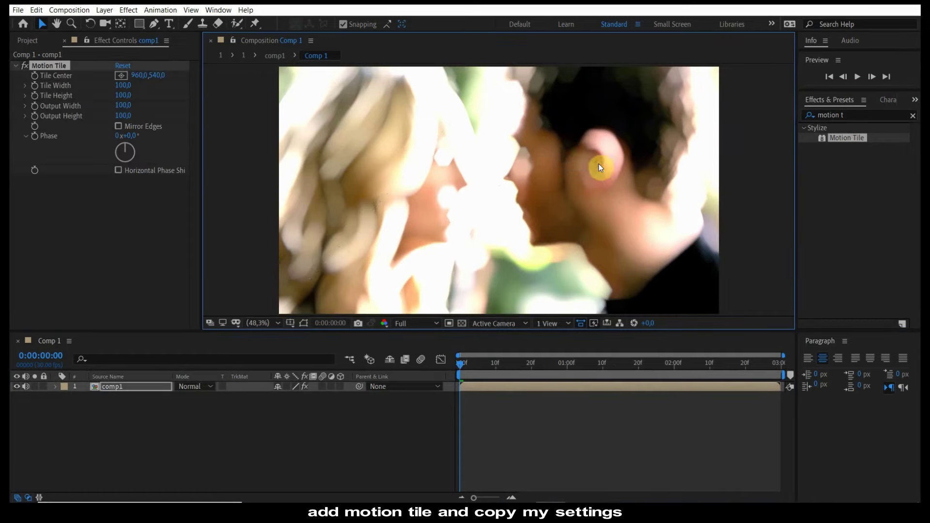
{"action": "left_click", "coordinate": [123, 106]}
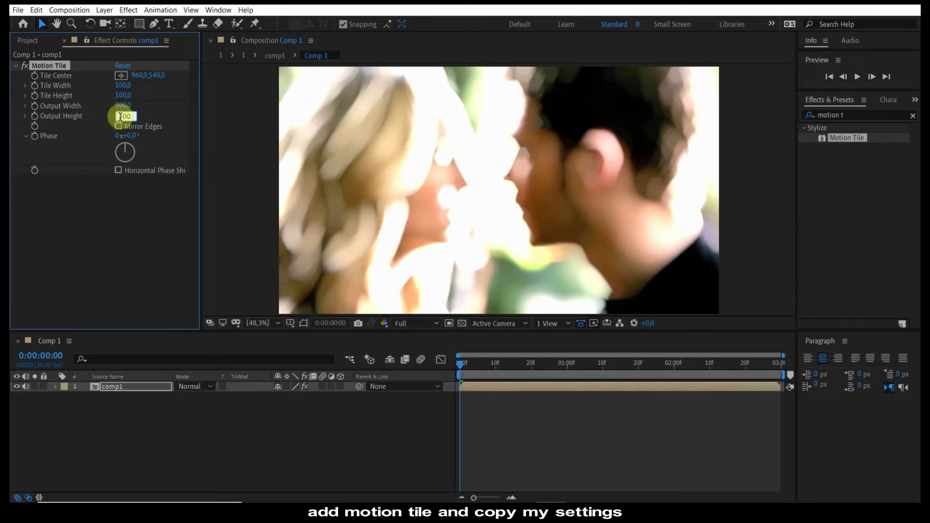
{"action": "type", "text": "300"}
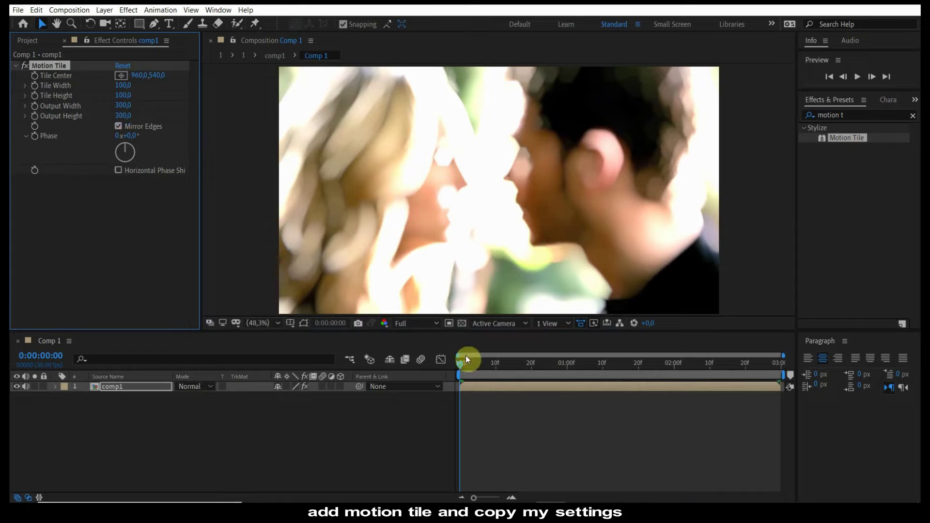
{"action": "left_click_drag", "start_coordinate": [458, 362], "coordinate": [447, 362]}
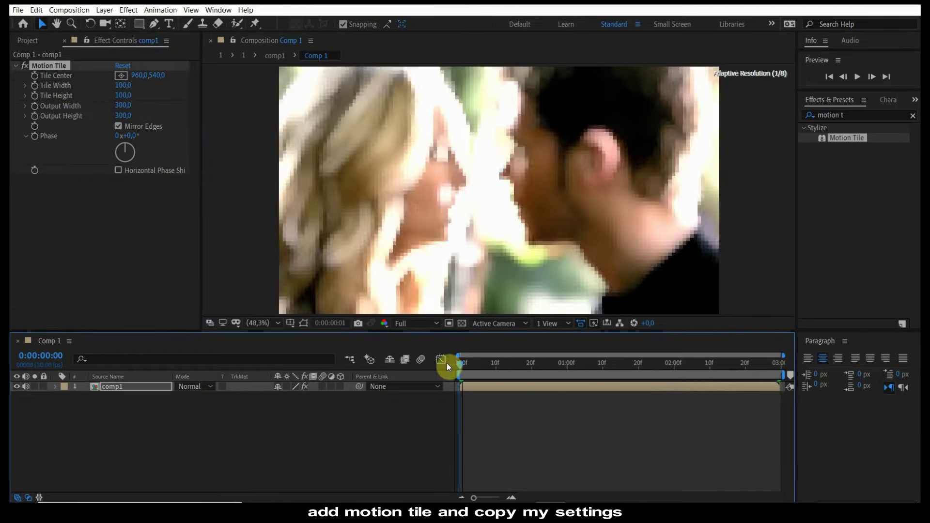
Keyframe Position X at 1040 on the first frame and 900 two frames later
{"action": "key", "text": "p"}
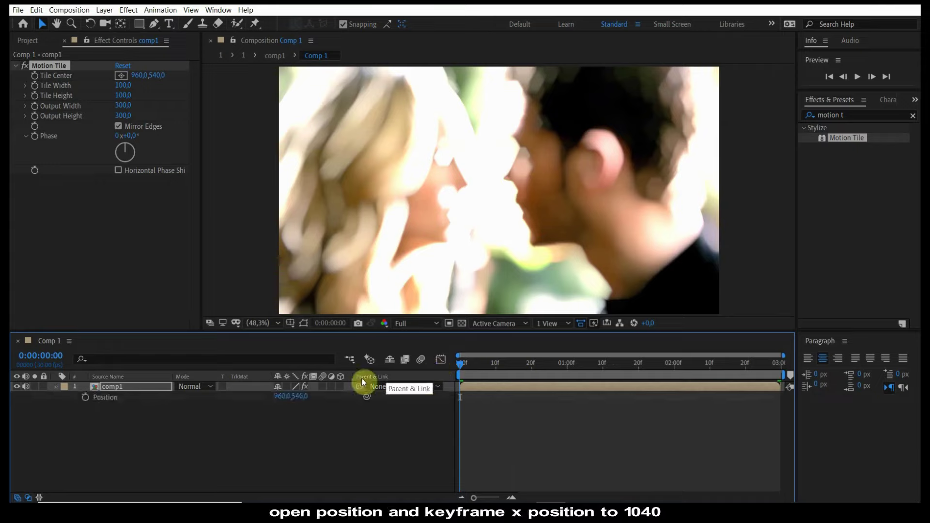
{"action": "left_click", "coordinate": [85, 398]}
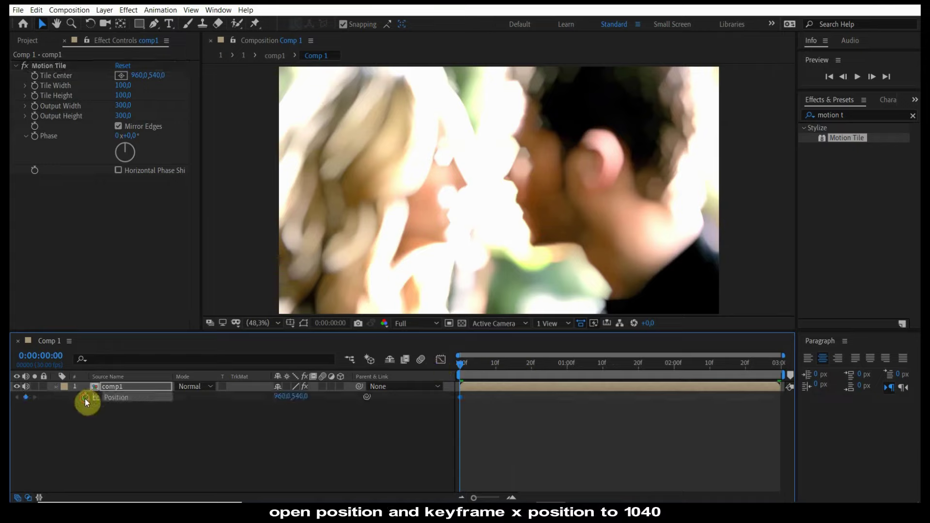
{"action": "left_click", "coordinate": [276, 397]}
{"action": "type", "text": "14"}
{"action": "left_click", "coordinate": [376, 417]}
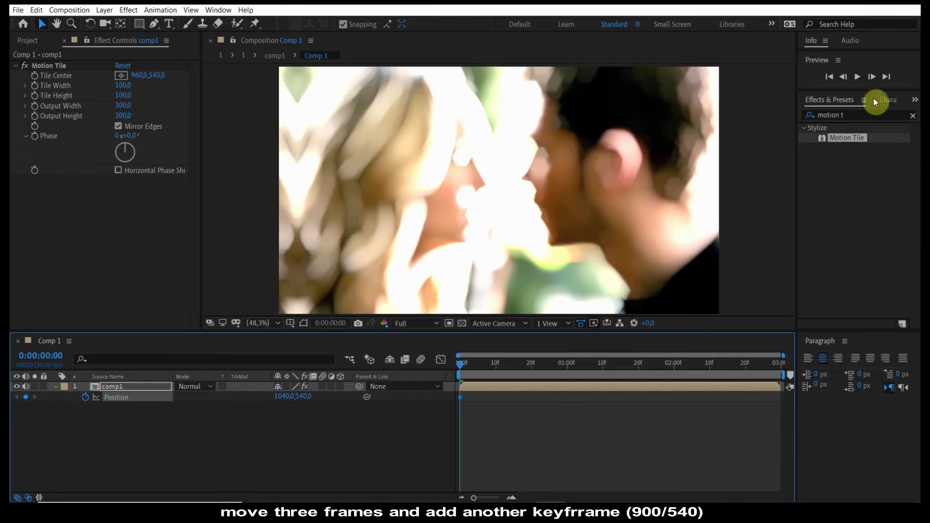
{"action": "left_click", "coordinate": [872, 77]}
{"action": "left_click", "coordinate": [873, 77]}
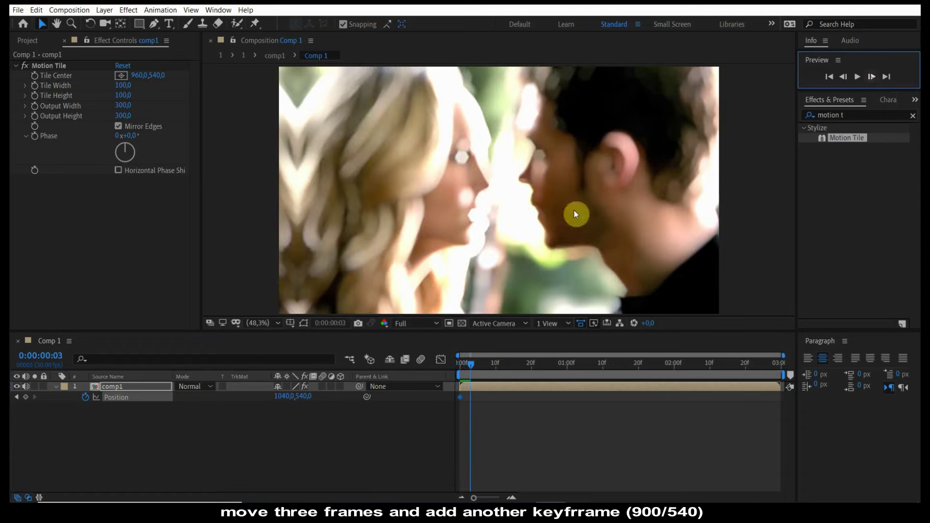
{"action": "left_click", "coordinate": [283, 397]}
{"action": "type", "text": "900"}
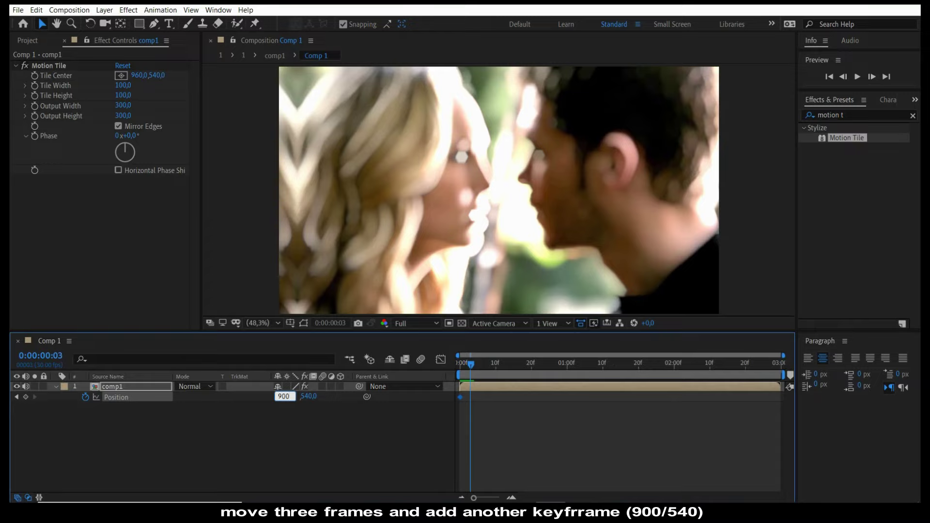
{"action": "key", "text": "Return"}
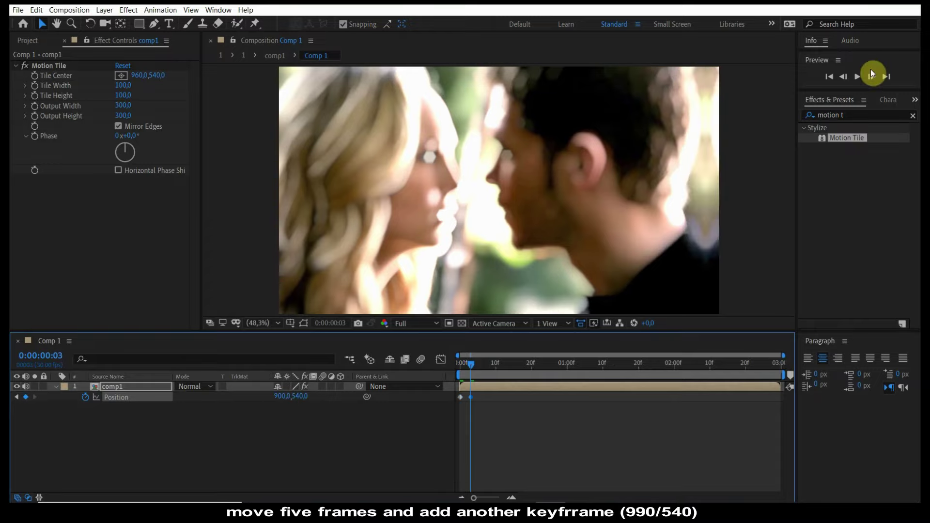
Add Position X keyframes of 990 at frame 8 and 960 five frames later, then select all four
{"action": "left_click", "coordinate": [871, 75]}
{"action": "left_click", "coordinate": [871, 76]}
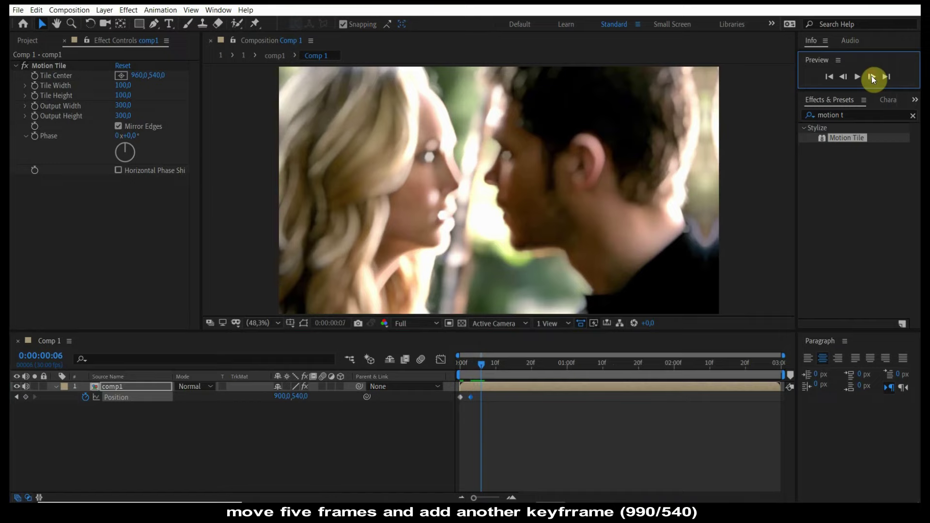
{"action": "left_click", "coordinate": [870, 76]}
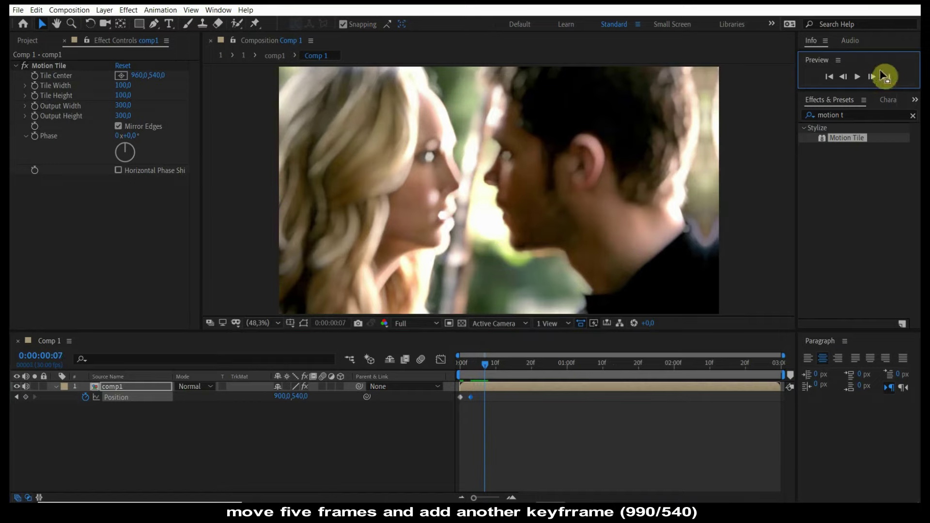
{"action": "left_click", "coordinate": [286, 395]}
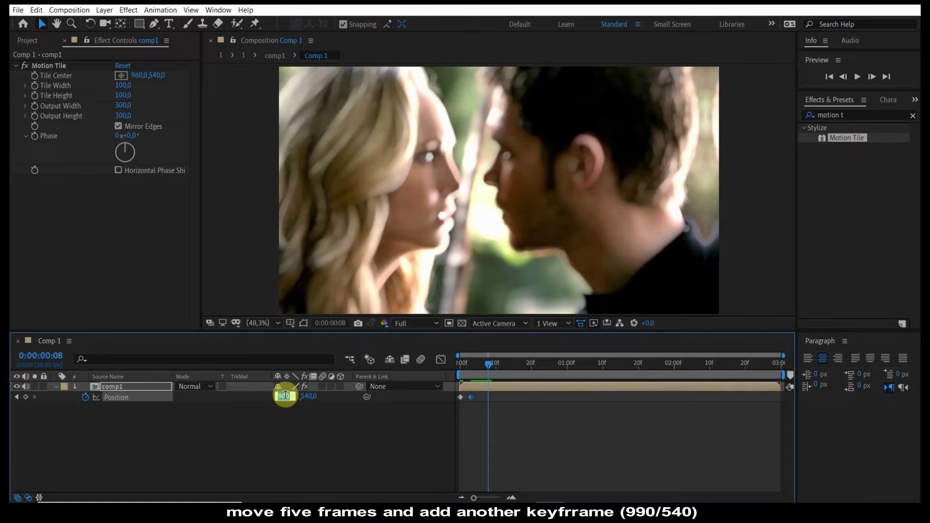
{"action": "type", "text": "9"}
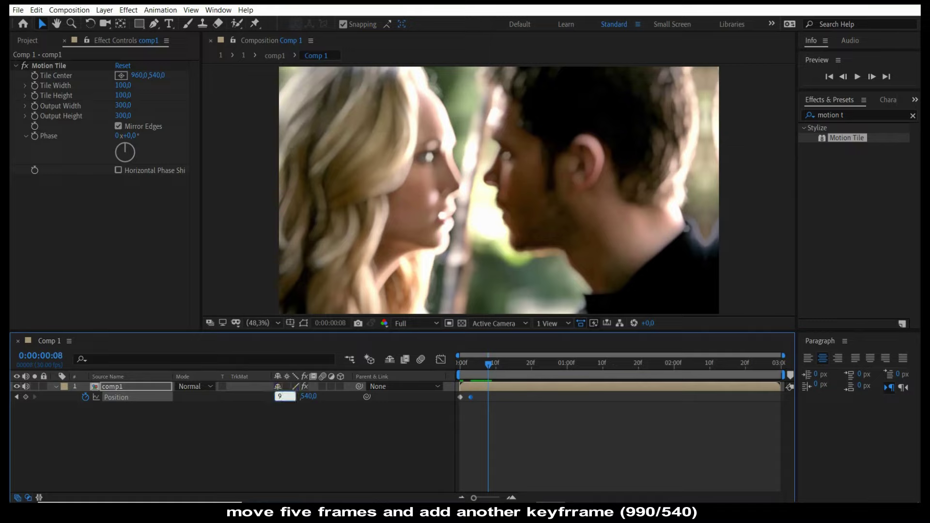
{"action": "key", "text": "Return"}
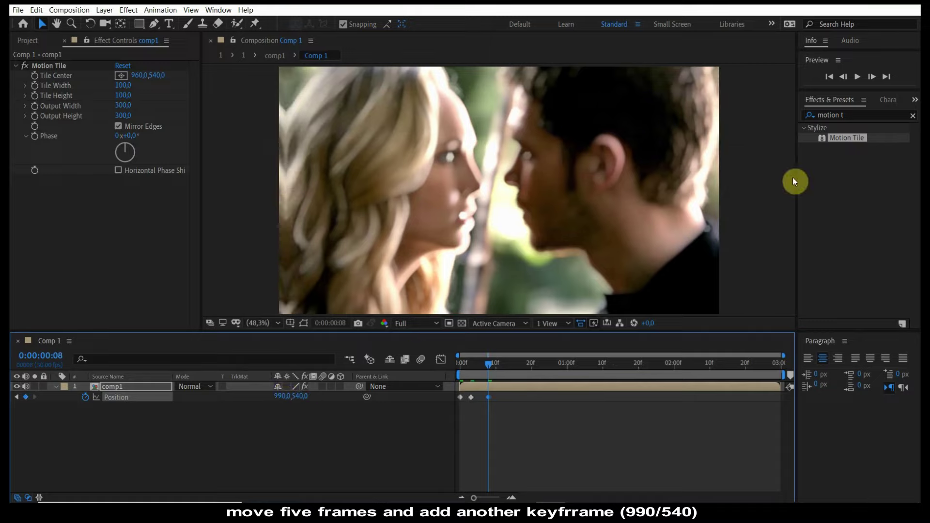
{"action": "left_click", "coordinate": [872, 75]}
{"action": "left_click", "coordinate": [873, 74]}
{"action": "left_click", "coordinate": [873, 75]}
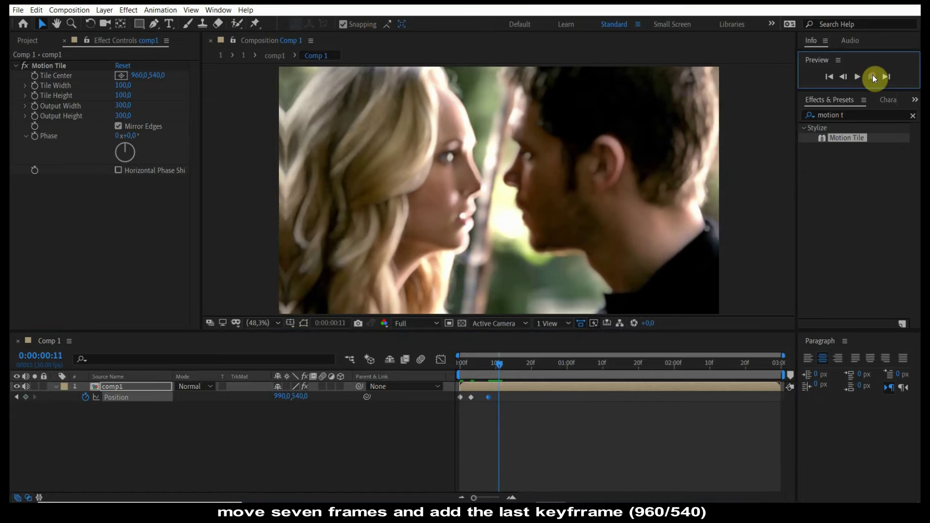
{"action": "left_click", "coordinate": [872, 75]}
{"action": "left_click", "coordinate": [873, 75]}
{"action": "left_click", "coordinate": [872, 75]}
{"action": "left_click", "coordinate": [873, 75]}
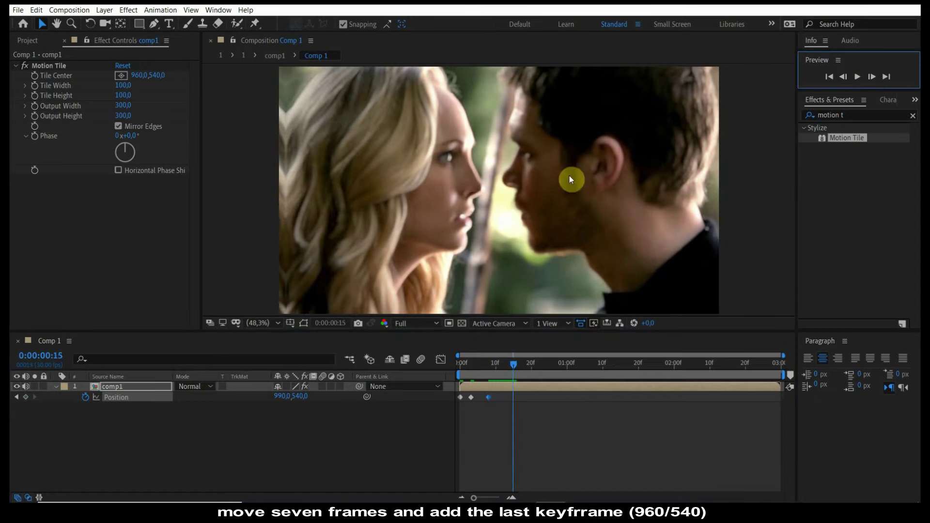
{"action": "left_click", "coordinate": [282, 397]}
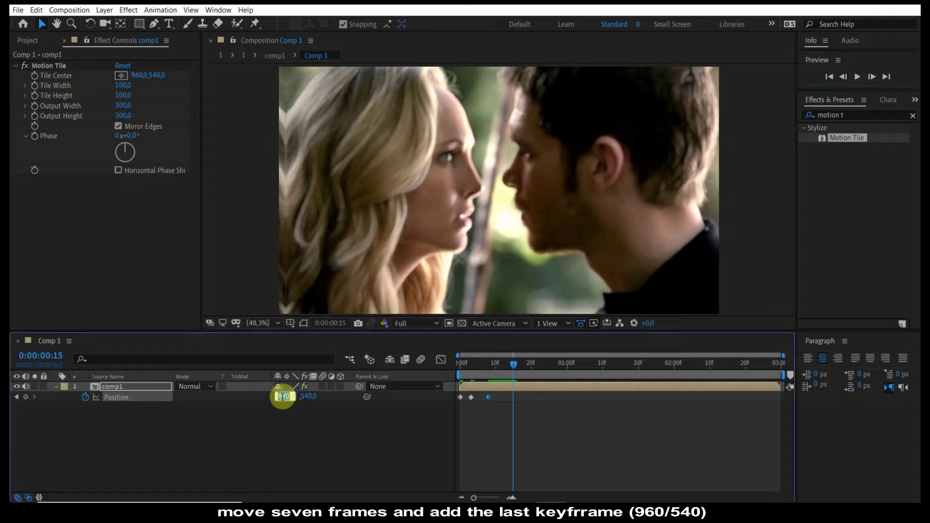
{"action": "type", "text": "960"}
{"action": "key", "text": "Return"}
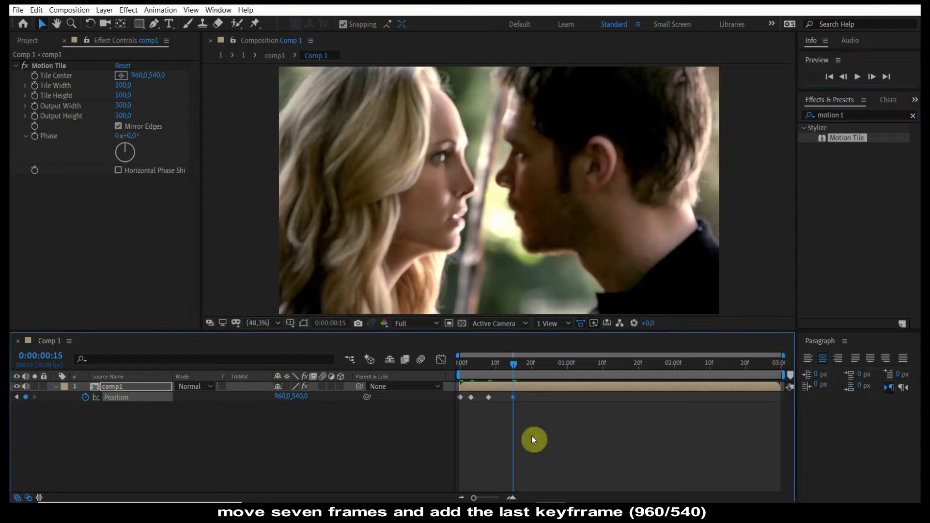
{"action": "left_click_drag", "start_coordinate": [593, 430], "coordinate": [458, 395]}
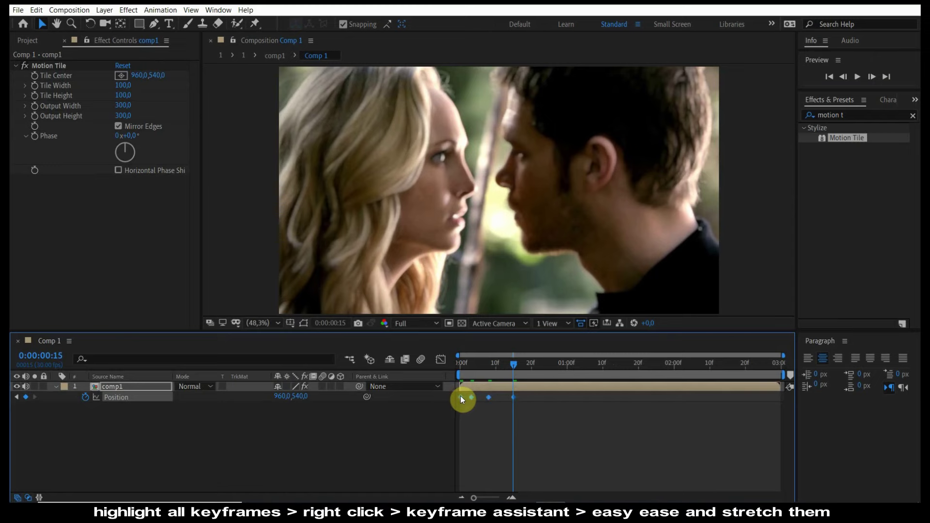
Apply Easy Ease to the Position keyframes and stretch them further apart in time
{"action": "right_click", "coordinate": [460, 396]}
{"action": "mouse_move", "coordinate": [474, 387]}
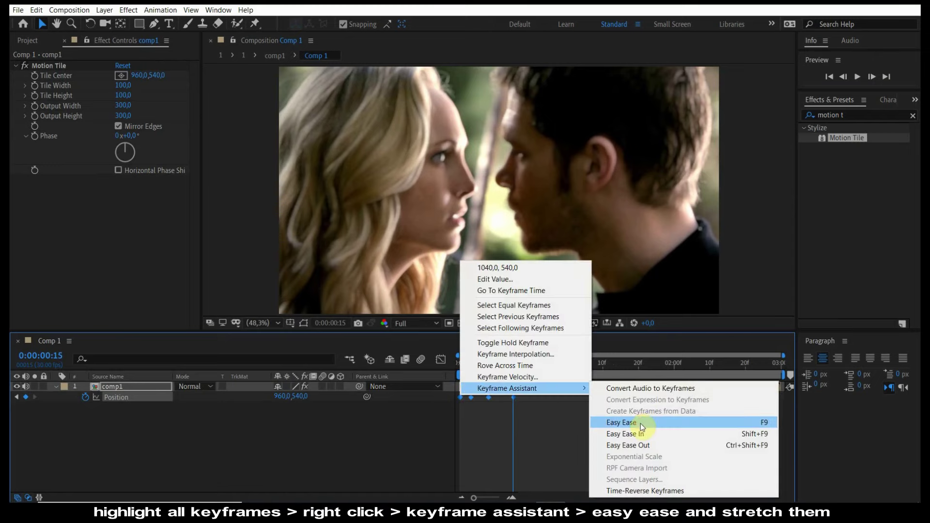
{"action": "left_click", "coordinate": [640, 423]}
{"action": "left_click_drag", "start_coordinate": [512, 397], "coordinate": [779, 399]}
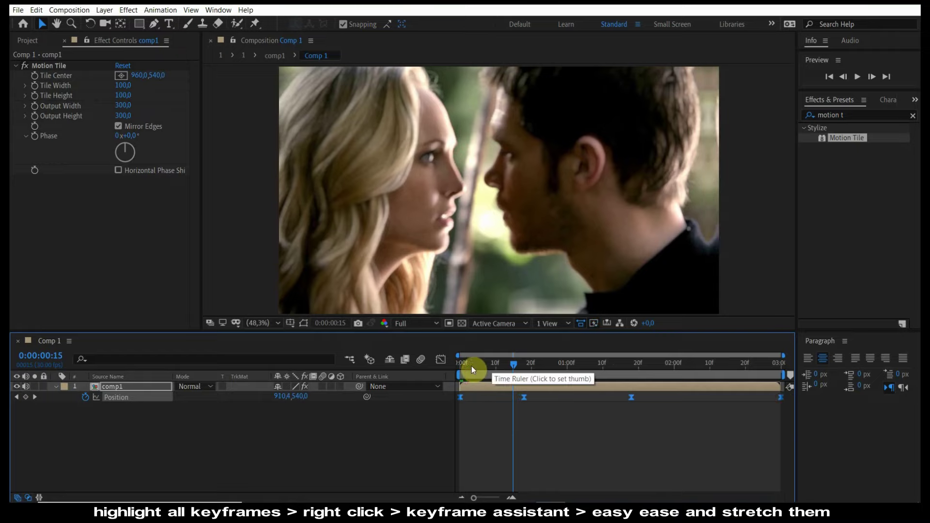
Preview the whip, tighten the Position keyframe spacing, and preview again
{"action": "key", "text": "space"}
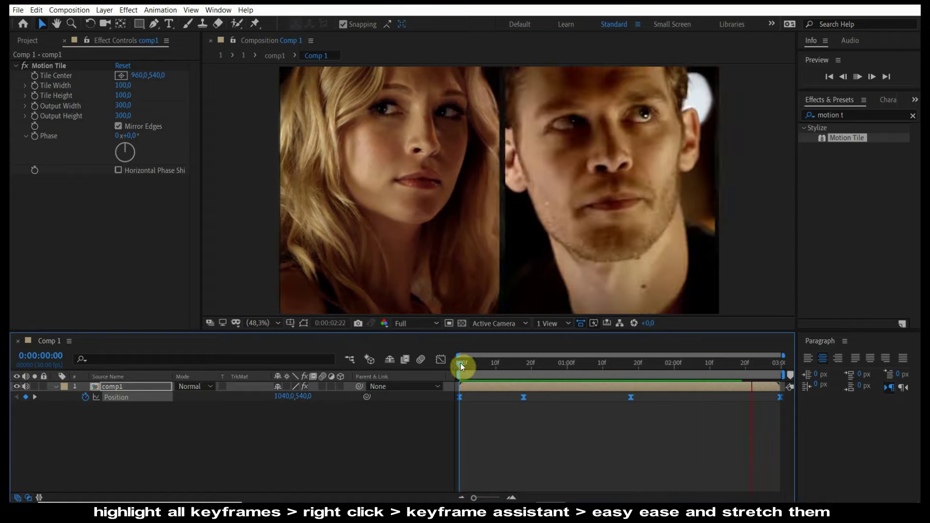
{"action": "left_click", "coordinate": [459, 364]}
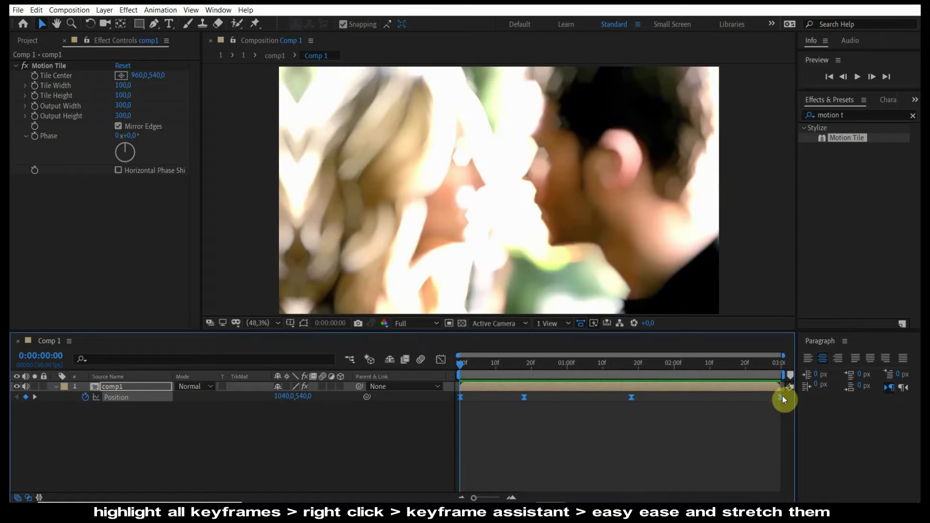
{"action": "left_click_drag", "start_coordinate": [780, 397], "coordinate": [676, 398]}
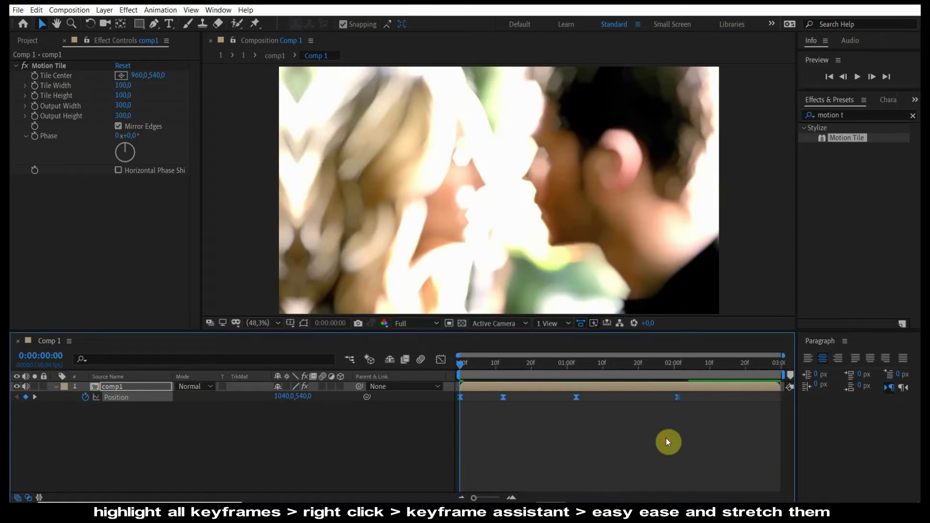
{"action": "left_click", "coordinate": [644, 456]}
{"action": "key", "text": "space"}
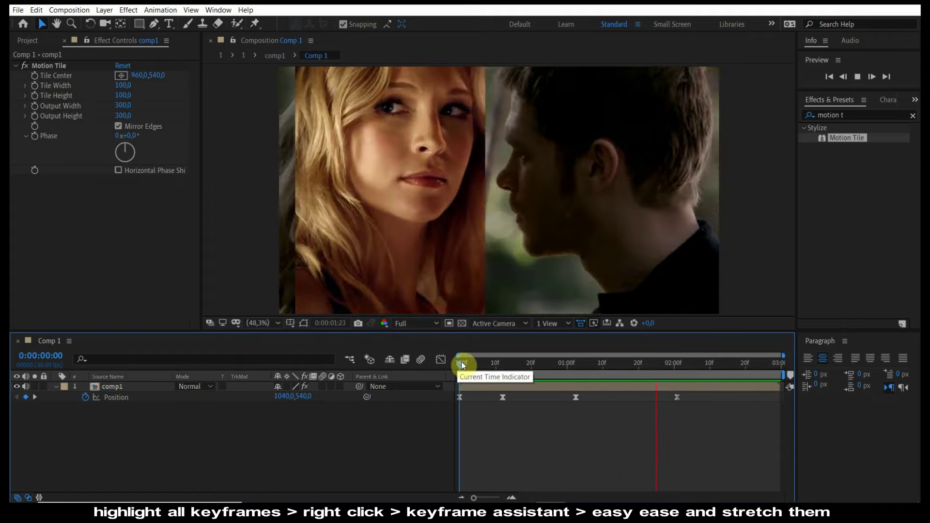
{"action": "left_click", "coordinate": [461, 361]}
Keyframe Rotation at -3° on the first frame and 3° at the end
{"action": "key", "text": "r"}
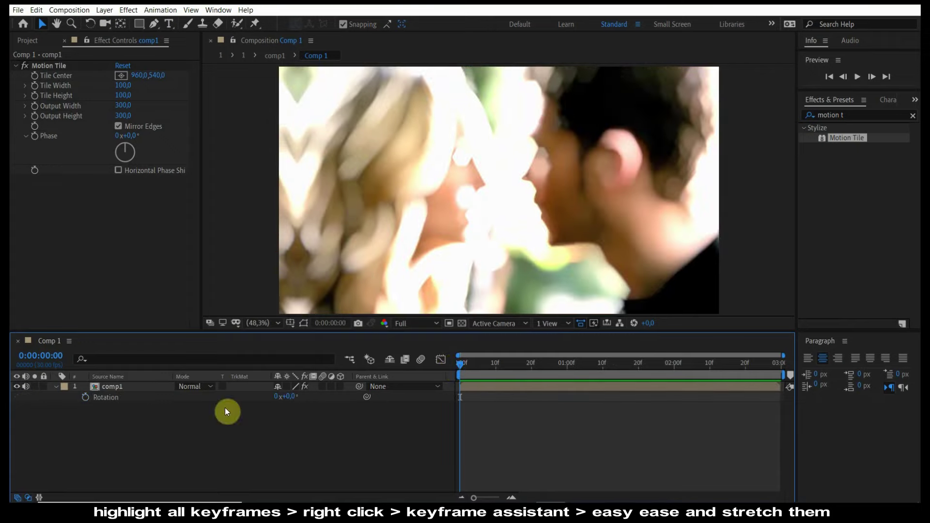
{"action": "left_click", "coordinate": [291, 397]}
{"action": "type", "text": "-3"}
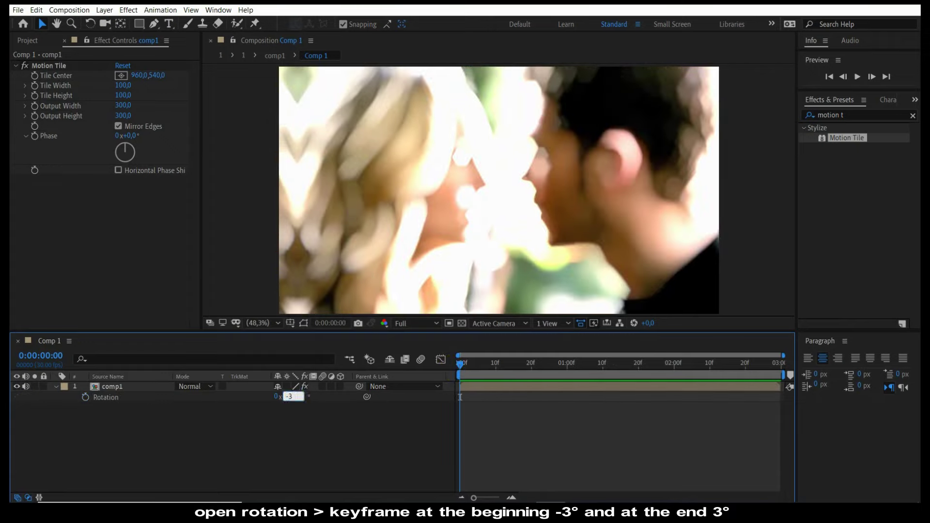
{"action": "key", "text": "Return"}
{"action": "left_click", "coordinate": [85, 397]}
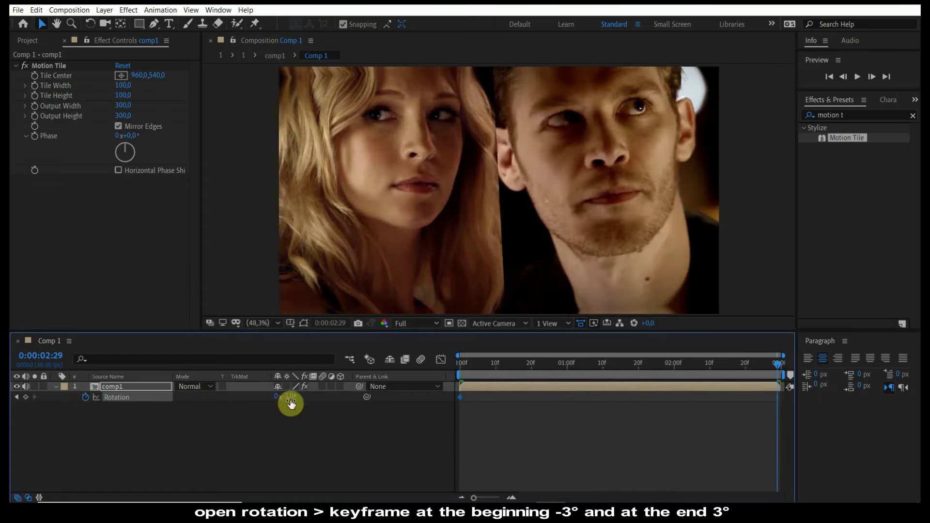
{"action": "left_click", "coordinate": [291, 398]}
{"action": "type", "text": "3"}
{"action": "key", "text": "Return"}
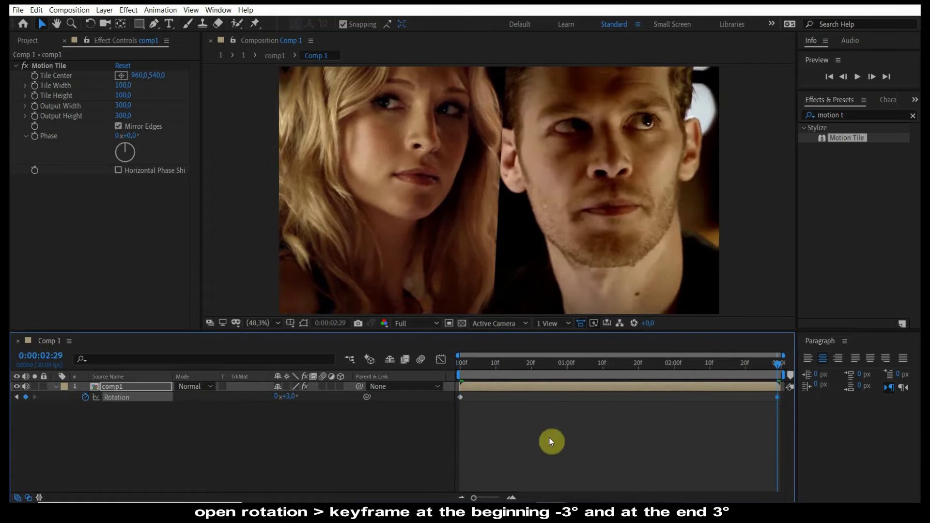
{"action": "left_click_drag", "start_coordinate": [777, 396], "coordinate": [780, 397]}
Apply Easy Ease to both Rotation keyframes, check the value curve and preview
{"action": "right_click", "coordinate": [460, 396]}
{"action": "mouse_move", "coordinate": [484, 390]}
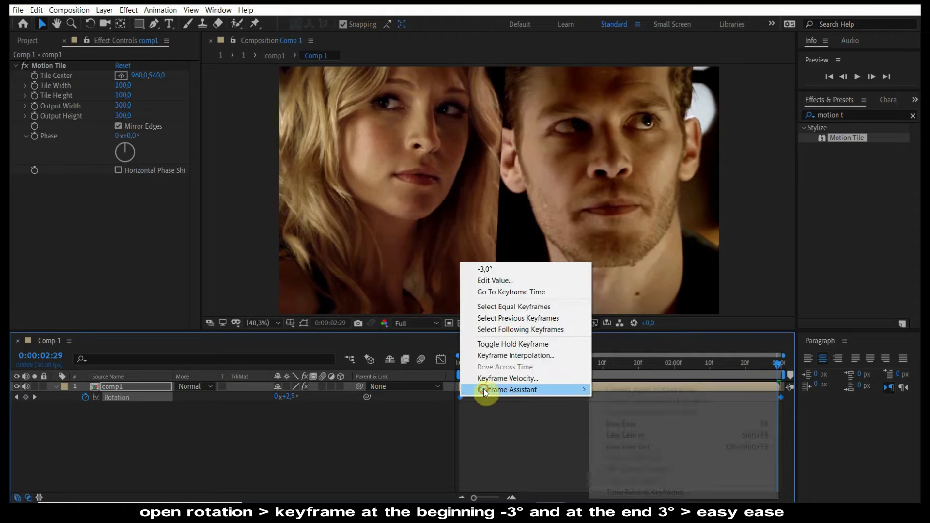
{"action": "left_click", "coordinate": [622, 425]}
{"action": "left_click", "coordinate": [442, 359]}
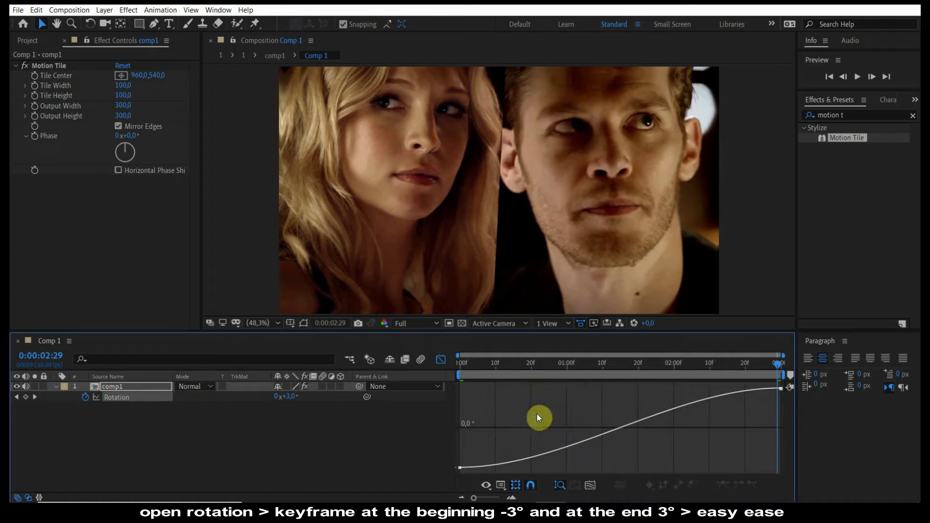
{"action": "left_click", "coordinate": [442, 359]}
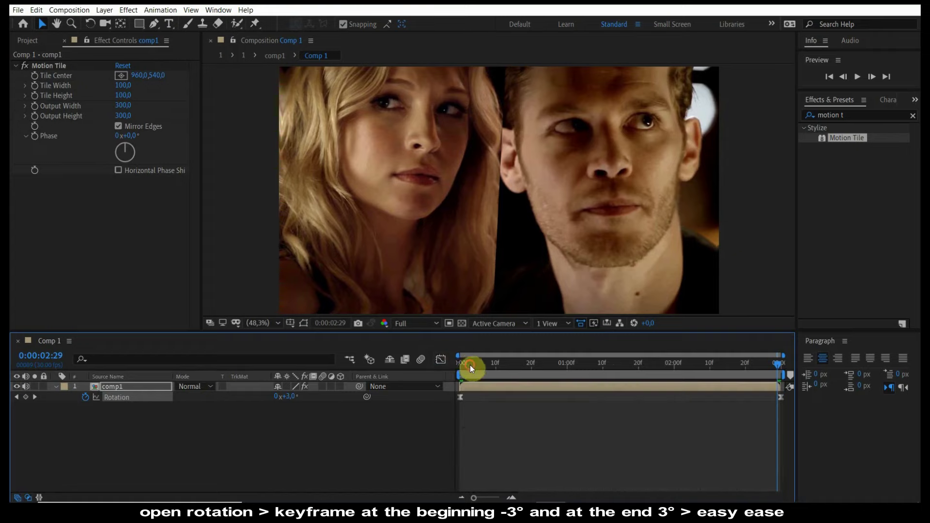
{"action": "key", "text": "space"}
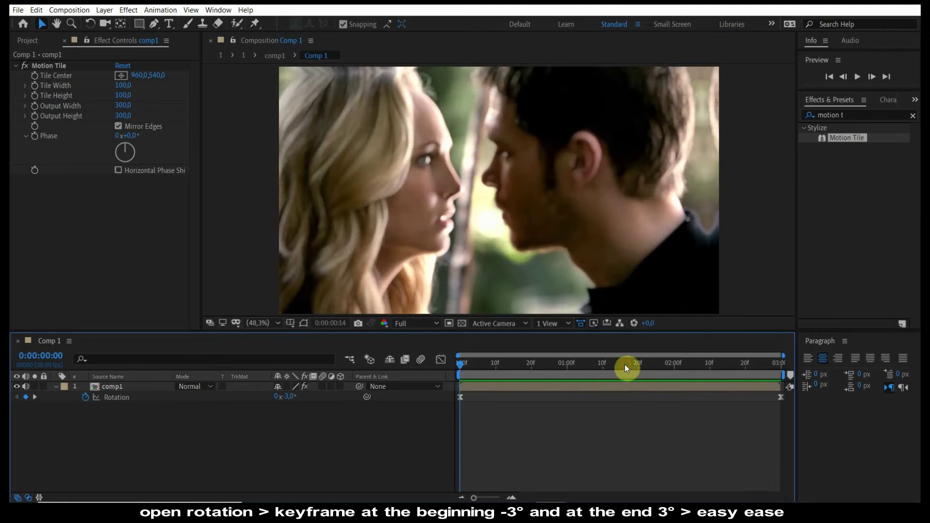
Add a 0° Rotation keyframe at 0:00:01:15 and reshape the curve to ease, then rise steeply
{"action": "left_click", "coordinate": [621, 364]}
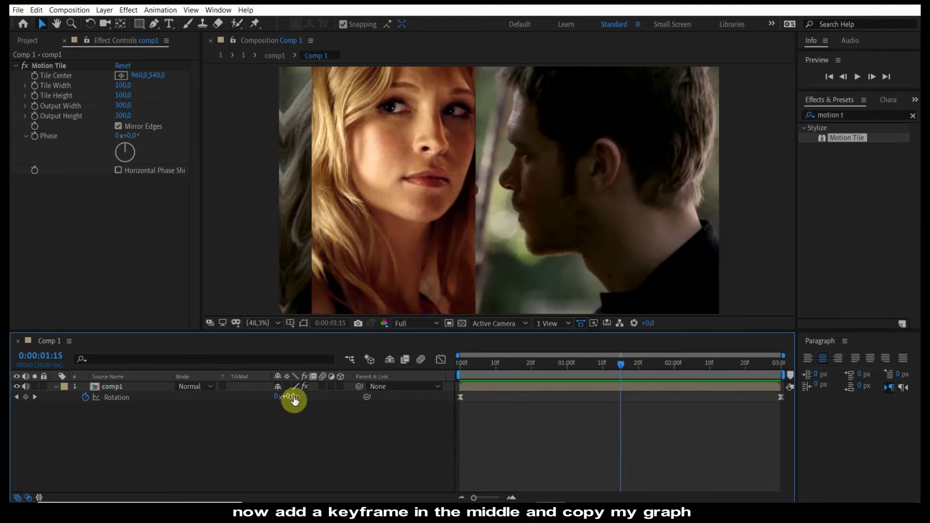
{"action": "left_click", "coordinate": [26, 399]}
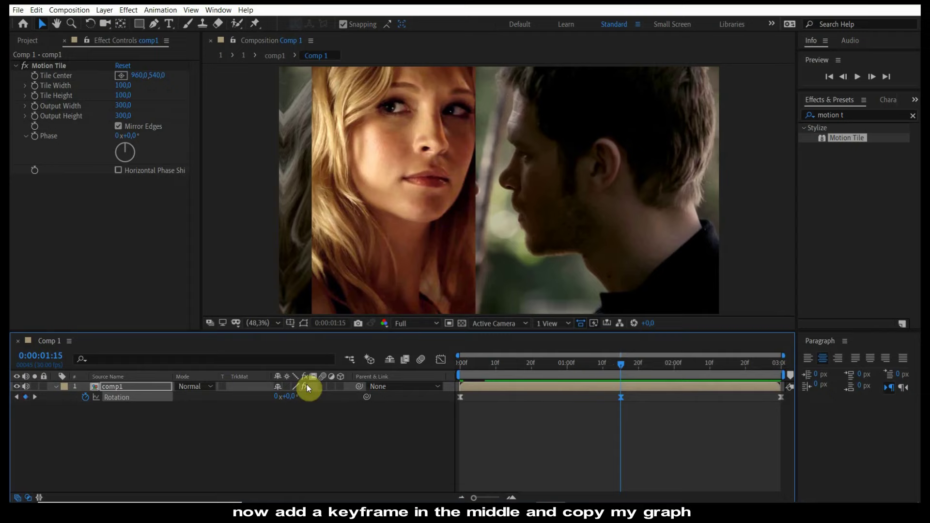
{"action": "left_click", "coordinate": [440, 358]}
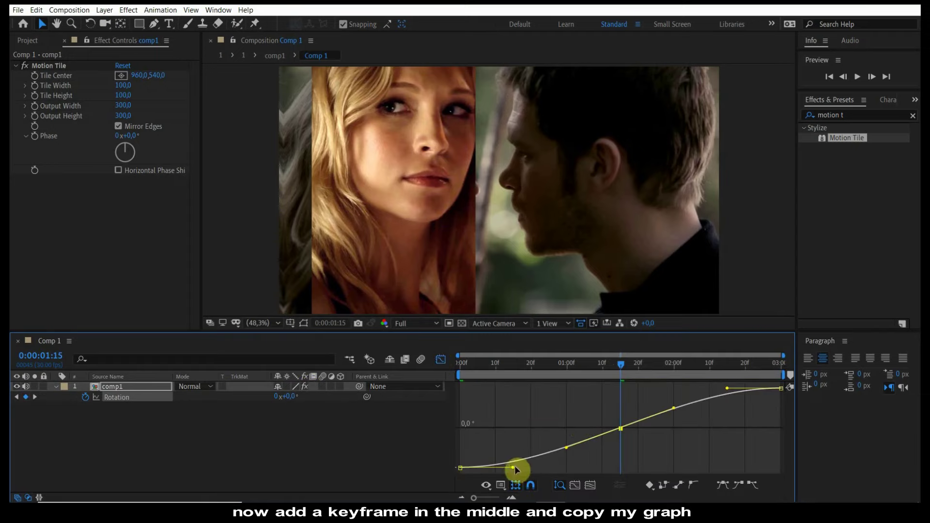
{"action": "mouse_move", "coordinate": [513, 465]}
{"action": "left_mouse_down"}
{"action": "mouse_move", "coordinate": [450, 434]}
{"action": "mouse_move", "coordinate": [451, 412]}
{"action": "left_mouse_up"}
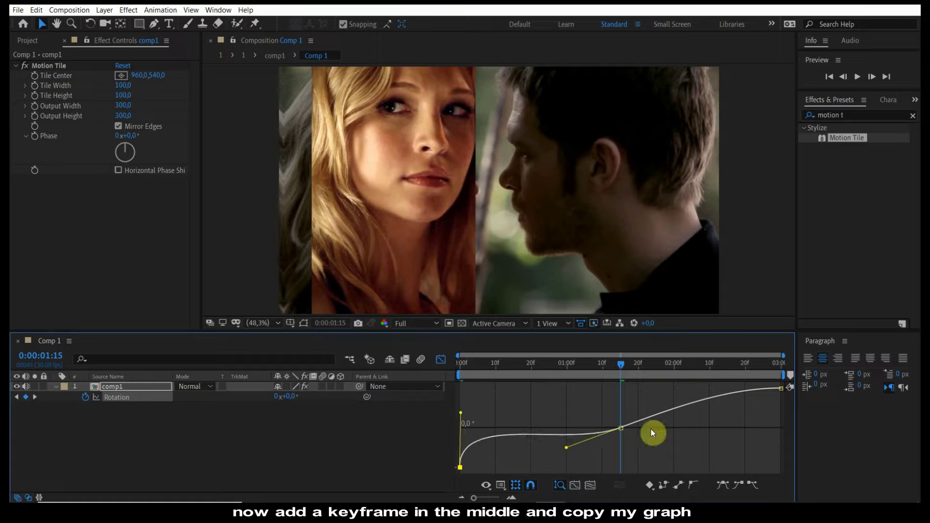
{"action": "left_click", "coordinate": [620, 429]}
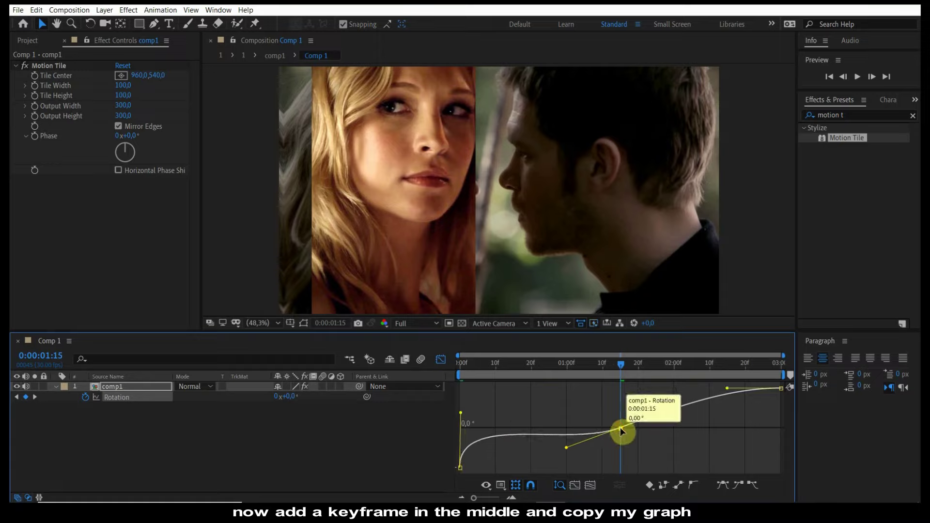
{"action": "left_click", "coordinate": [720, 485]}
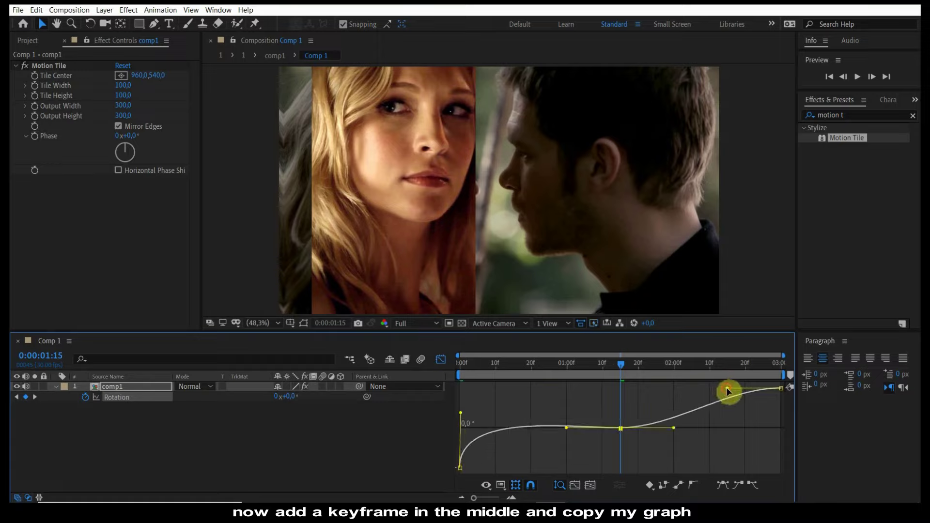
{"action": "left_click_drag", "start_coordinate": [727, 390], "coordinate": [782, 423]}
{"action": "key", "text": "space"}
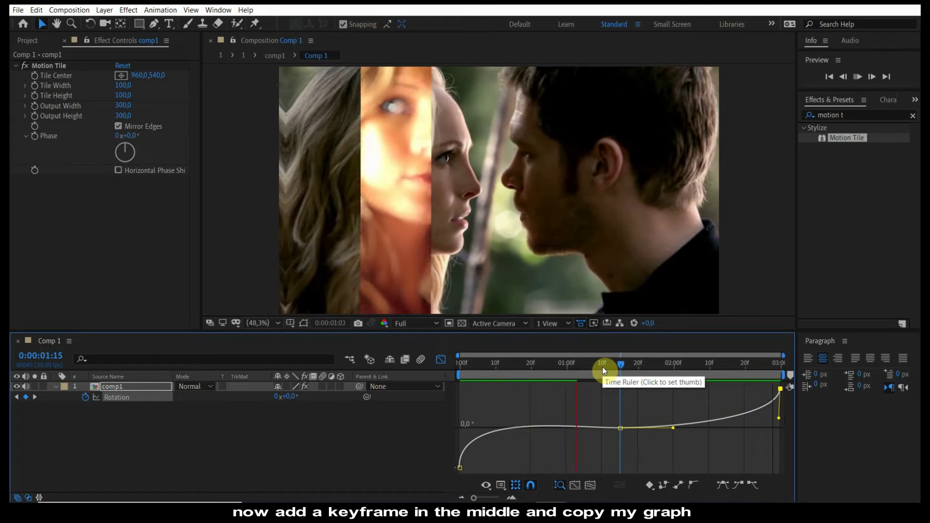
{"action": "left_click", "coordinate": [439, 359]}
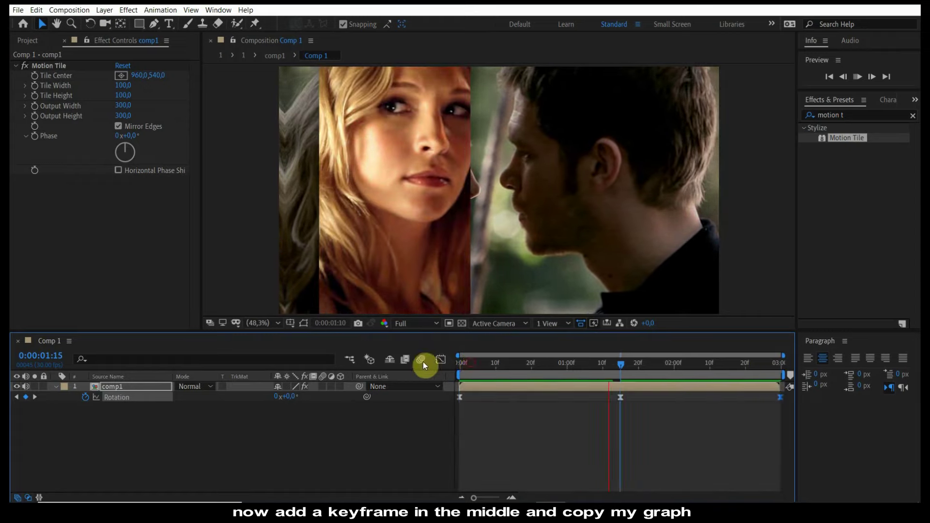
{"action": "left_click", "coordinate": [464, 408]}
Keyframe Scale at 500% on the first frame
{"action": "key", "text": "s"}
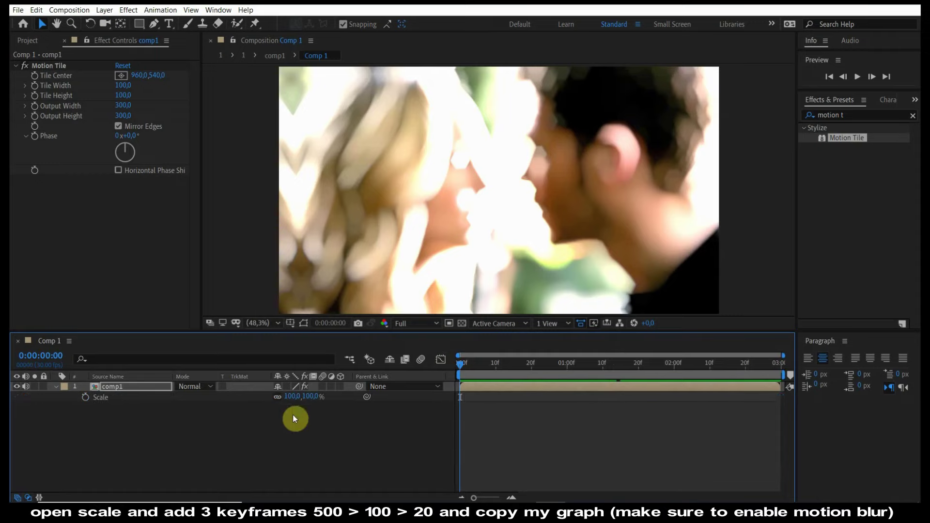
{"action": "left_click", "coordinate": [85, 397]}
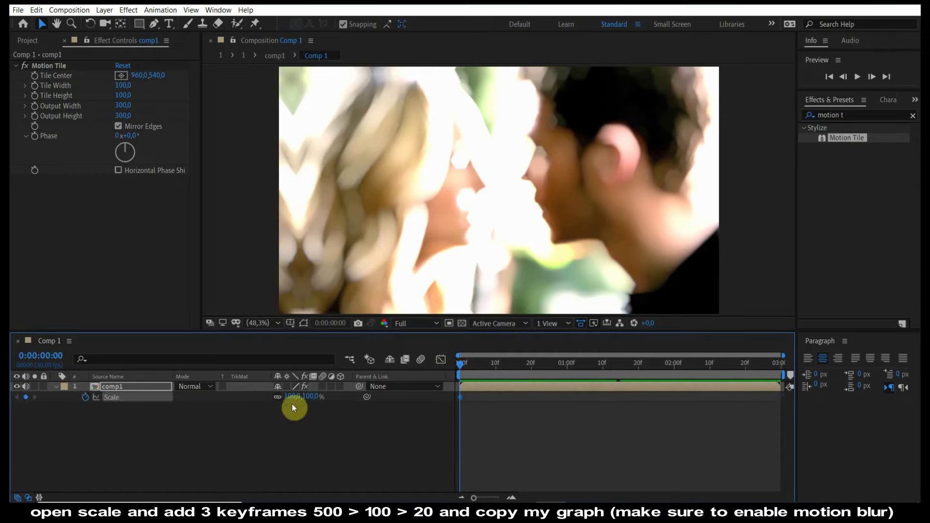
{"action": "left_click", "coordinate": [311, 396]}
{"action": "type", "text": "500"}
{"action": "key", "text": "Return"}
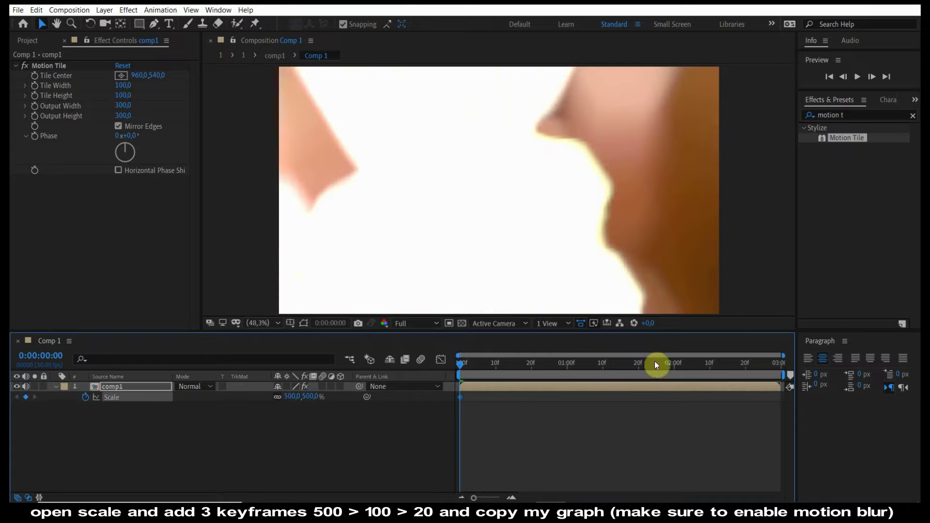
Add Scale keyframes of 100% at 0:00:01:10 and 20% at 0:00:03:00
{"action": "left_click", "coordinate": [602, 366]}
{"action": "left_click", "coordinate": [310, 408]}
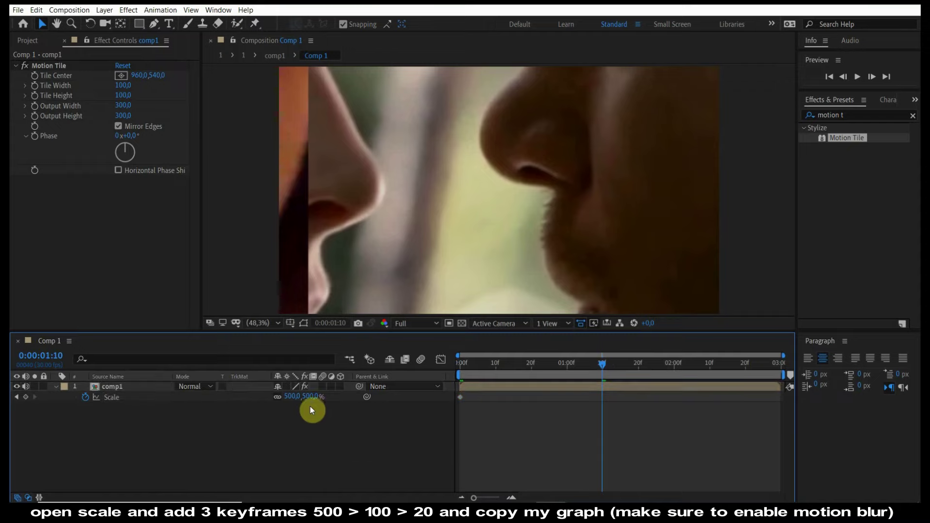
{"action": "left_click", "coordinate": [309, 396]}
{"action": "type", "text": "100"}
{"action": "key", "text": "Return"}
{"action": "left_click", "coordinate": [778, 367]}
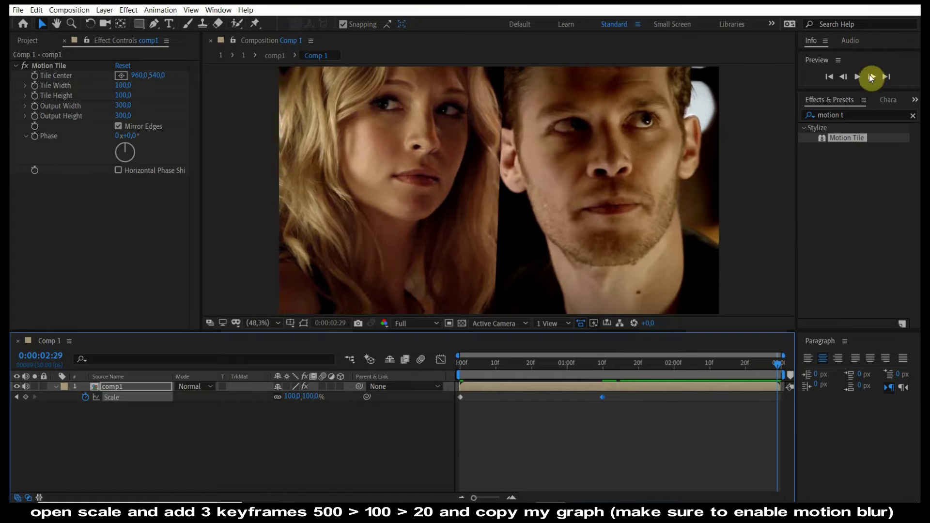
{"action": "left_click", "coordinate": [870, 76]}
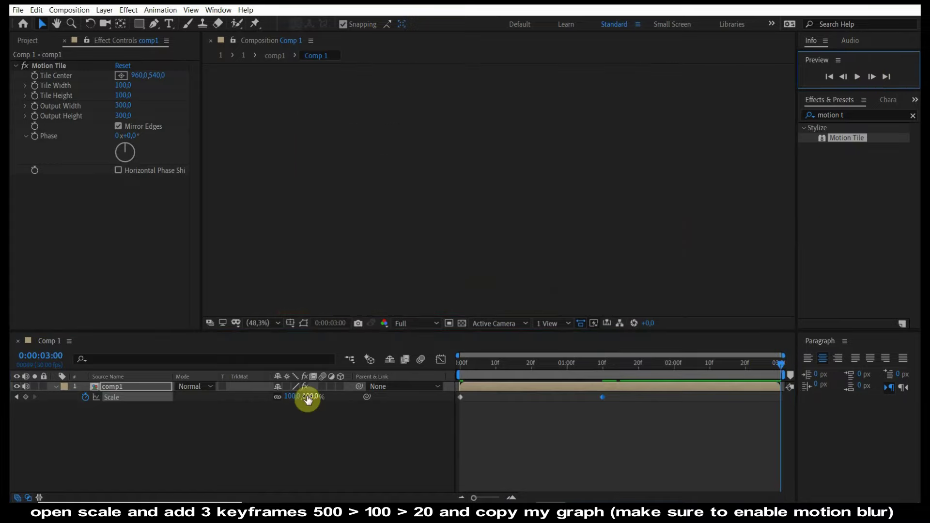
{"action": "left_click", "coordinate": [307, 397]}
{"action": "type", "text": "20"}
{"action": "key", "text": "Return"}
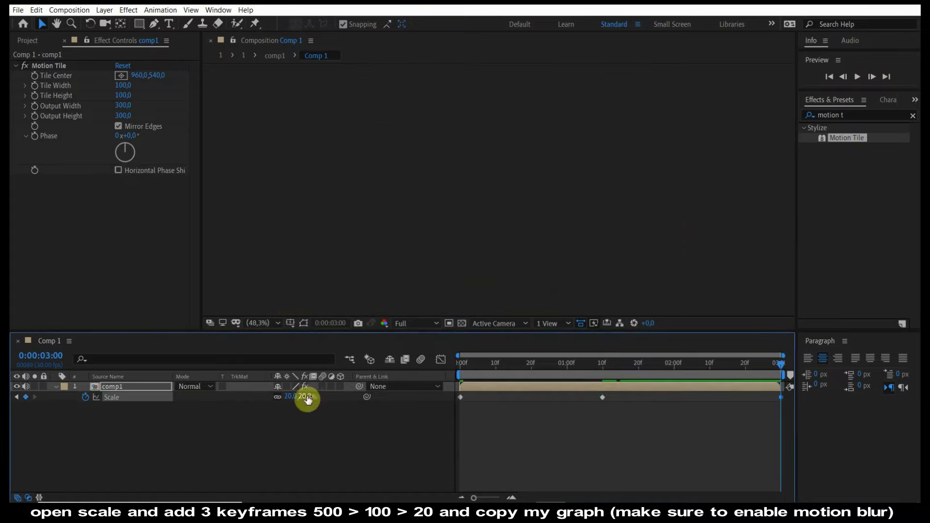
Ease both Scale curve segments in the Graph Editor and zoom in on the curve
{"action": "left_click", "coordinate": [439, 360]}
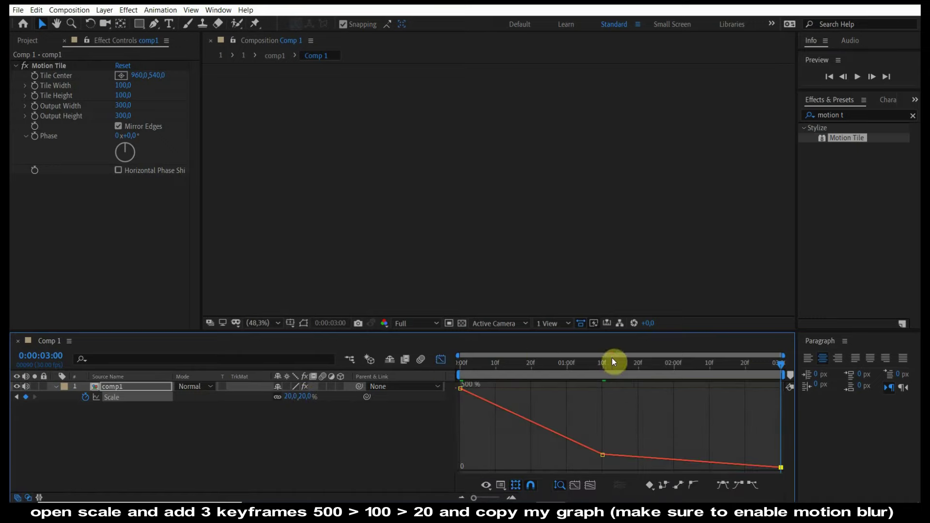
{"action": "left_click", "coordinate": [610, 362]}
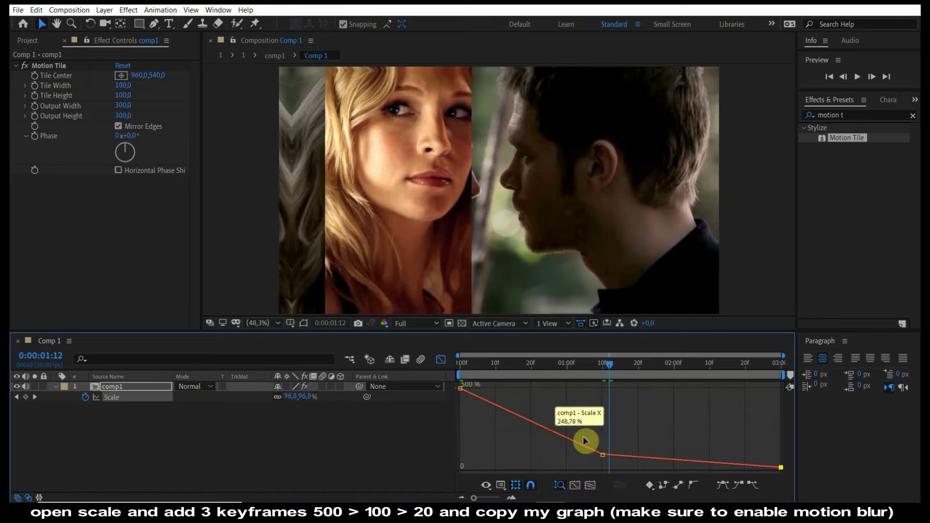
{"action": "left_click", "coordinate": [583, 443]}
{"action": "left_click", "coordinate": [723, 486]}
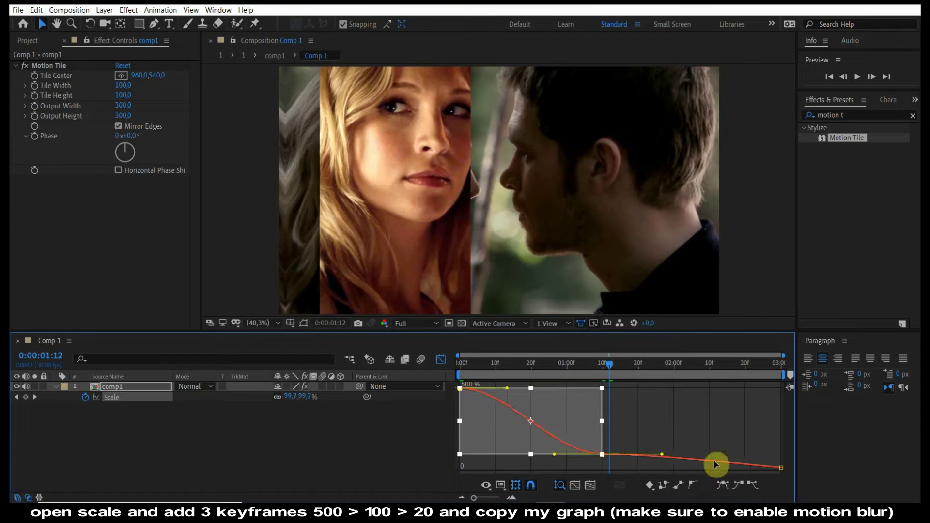
{"action": "left_click", "coordinate": [711, 463]}
{"action": "left_click", "coordinate": [721, 484]}
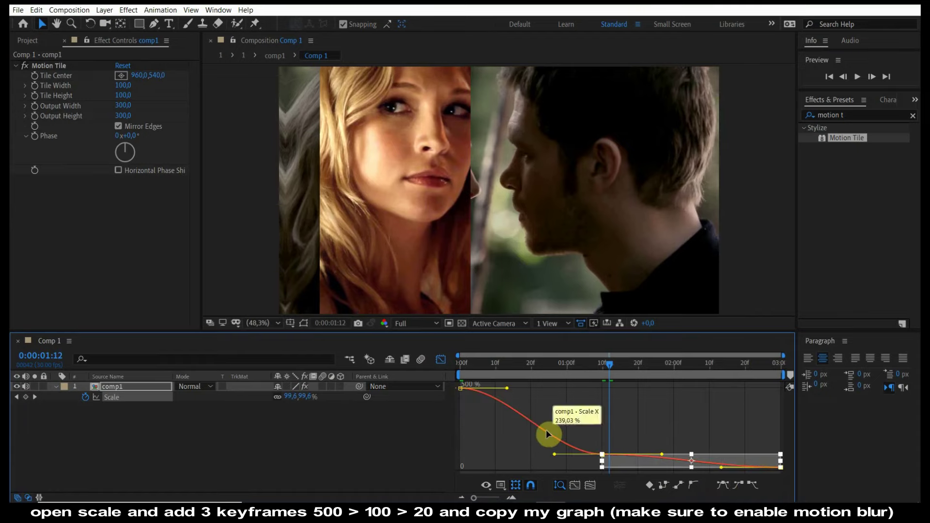
{"action": "left_click", "coordinate": [546, 429]}
{"action": "left_click", "coordinate": [466, 363]}
{"action": "key", "text": "Home"}
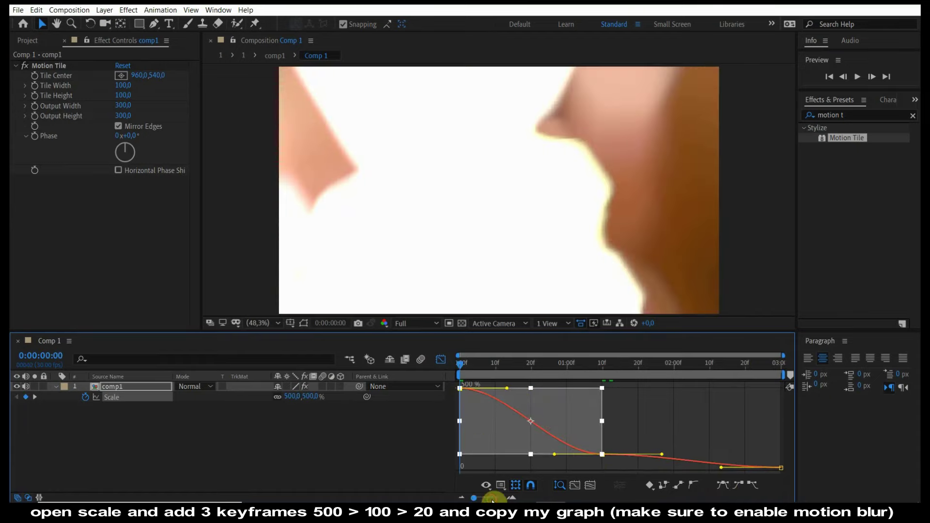
{"action": "left_click_drag", "start_coordinate": [491, 499], "coordinate": [489, 499]}
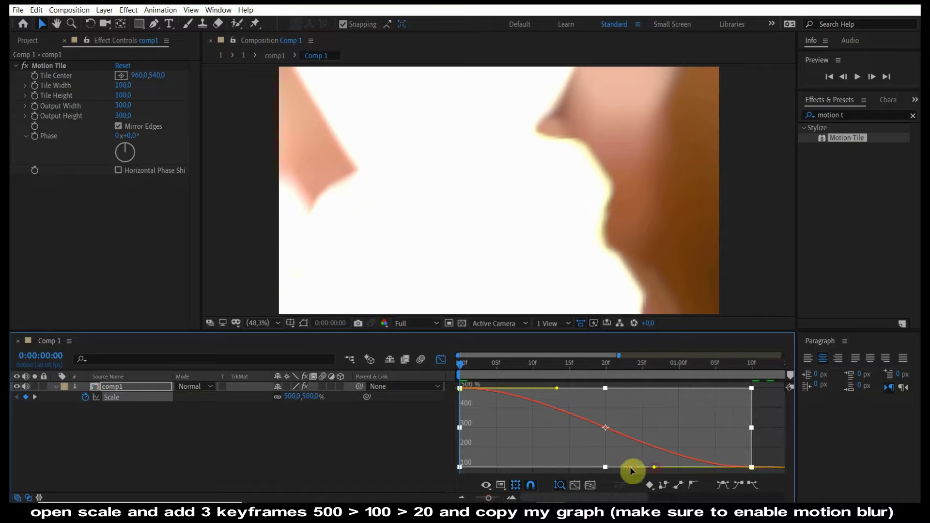
Drag the first Scale keyframe's handles into a steep decay and enable the layer's motion blur
{"action": "left_click_drag", "start_coordinate": [654, 466], "coordinate": [460, 468]}
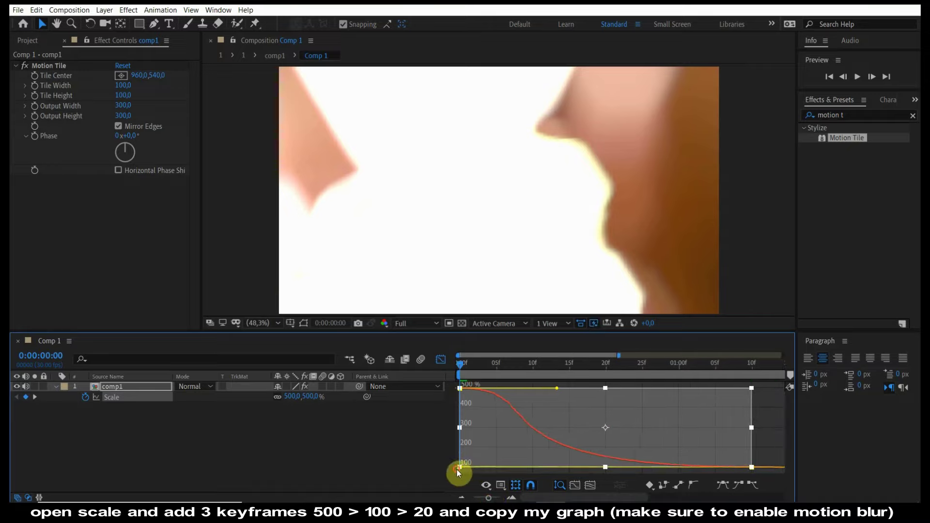
{"action": "mouse_move", "coordinate": [557, 388]}
{"action": "left_mouse_down"}
{"action": "mouse_move", "coordinate": [514, 421]}
{"action": "mouse_move", "coordinate": [583, 388]}
{"action": "left_mouse_up"}
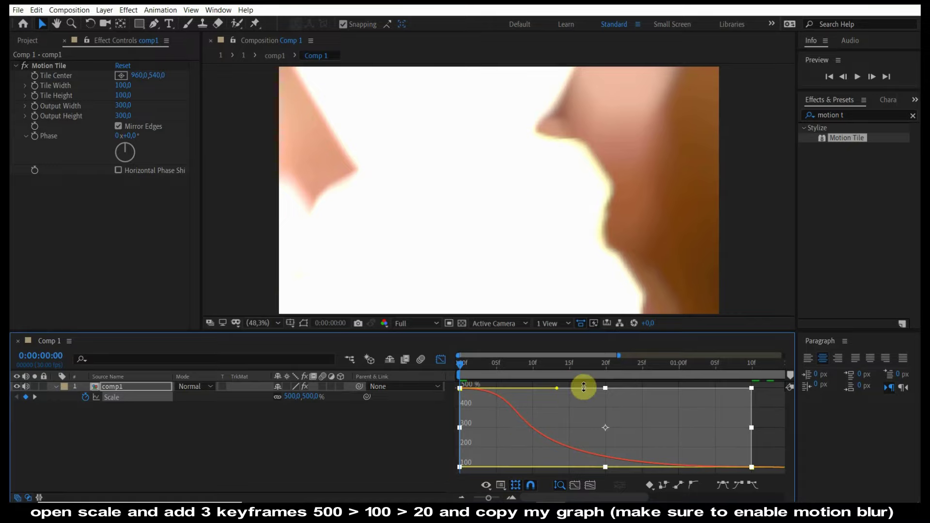
{"action": "left_click", "coordinate": [588, 382]}
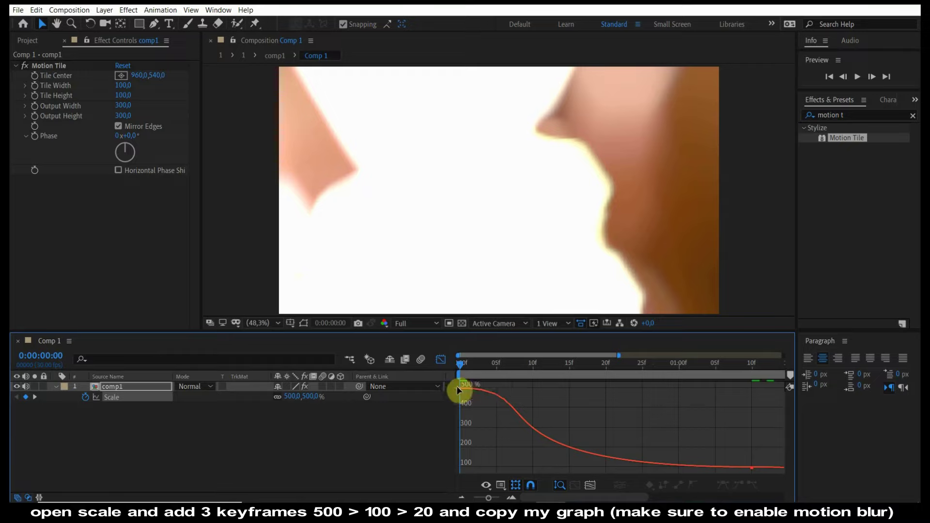
{"action": "left_click", "coordinate": [459, 388]}
{"action": "left_click_drag", "start_coordinate": [557, 389], "coordinate": [460, 462]}
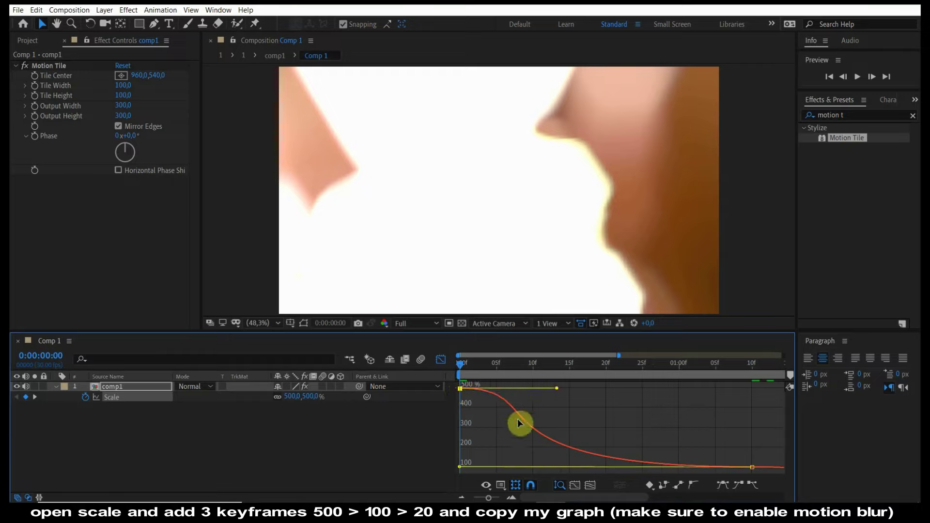
{"action": "left_click", "coordinate": [323, 386]}
Reshape the Scale curve into the last keyframe so it falls sharply to 20%
{"action": "left_click_drag", "start_coordinate": [488, 497], "coordinate": [474, 497]}
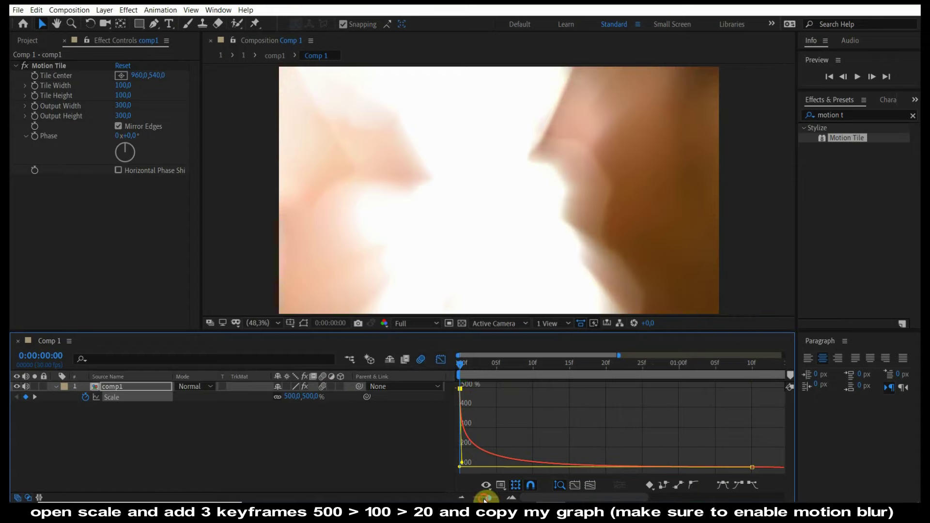
{"action": "left_click", "coordinate": [775, 363]}
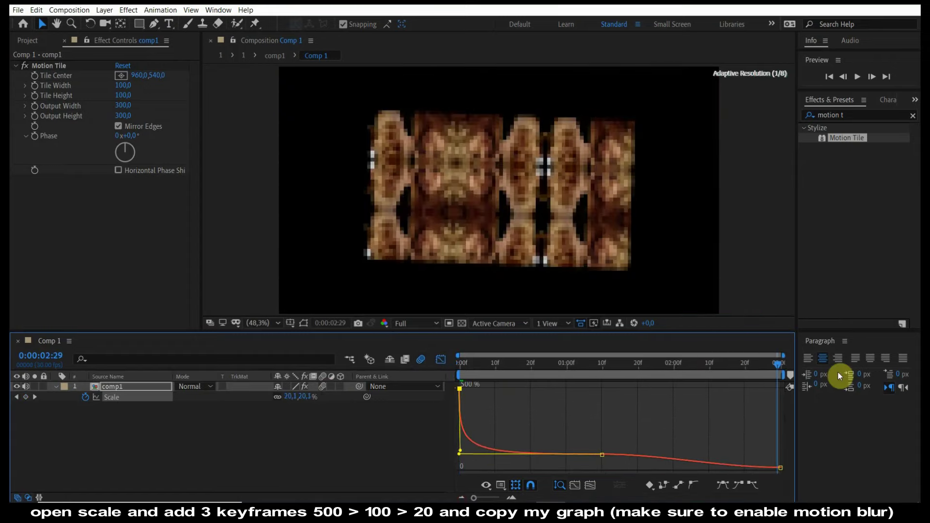
{"action": "left_click", "coordinate": [779, 467]}
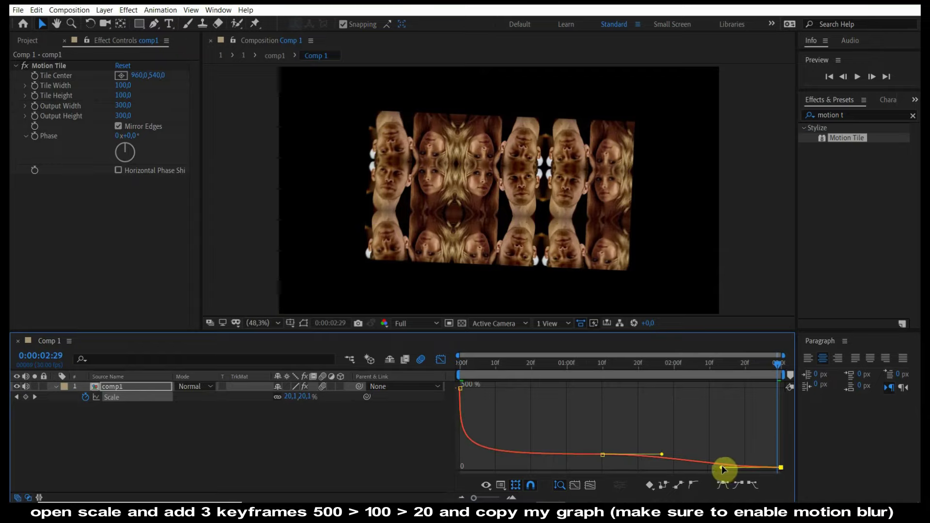
{"action": "left_click_drag", "start_coordinate": [725, 466], "coordinate": [782, 443]}
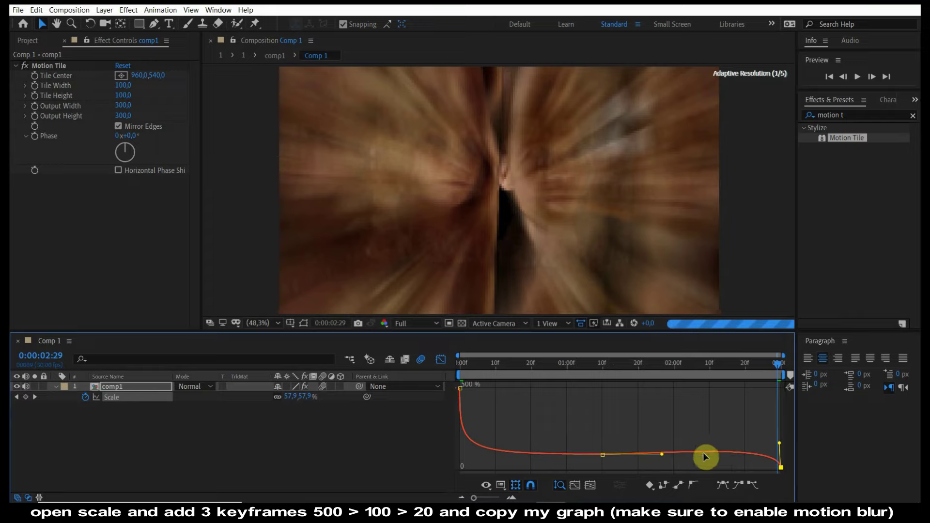
{"action": "left_click_drag", "start_coordinate": [661, 454], "coordinate": [728, 452]}
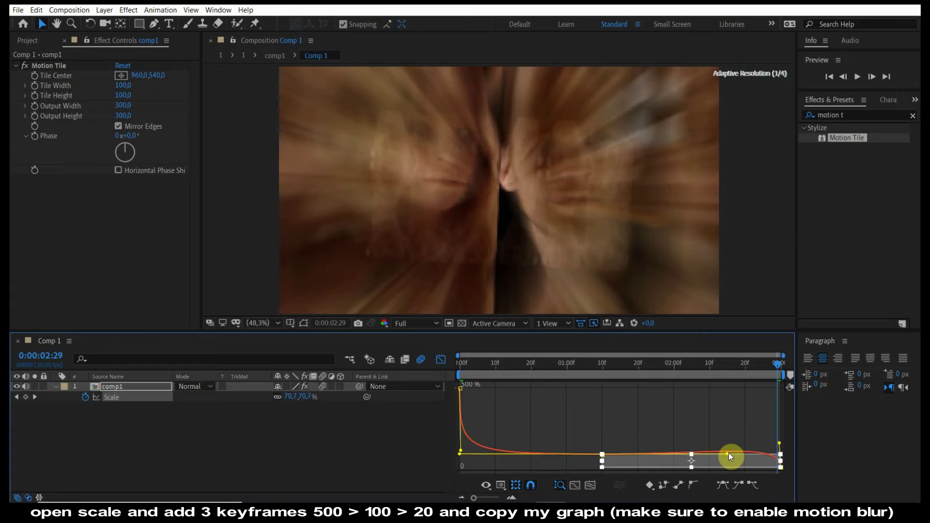
{"action": "left_click", "coordinate": [460, 364]}
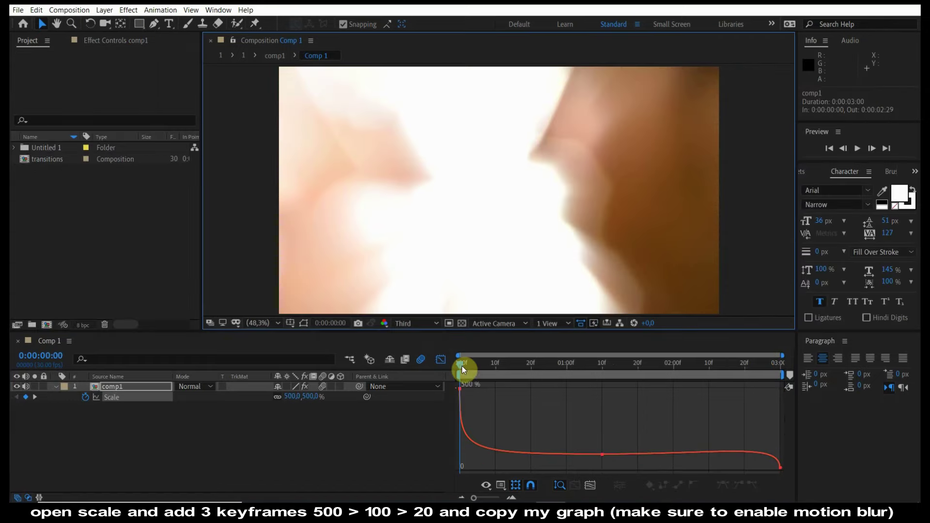
Preview the zoom transition, return to layer bars view, and deselect the Scale property
{"action": "key", "text": "space"}
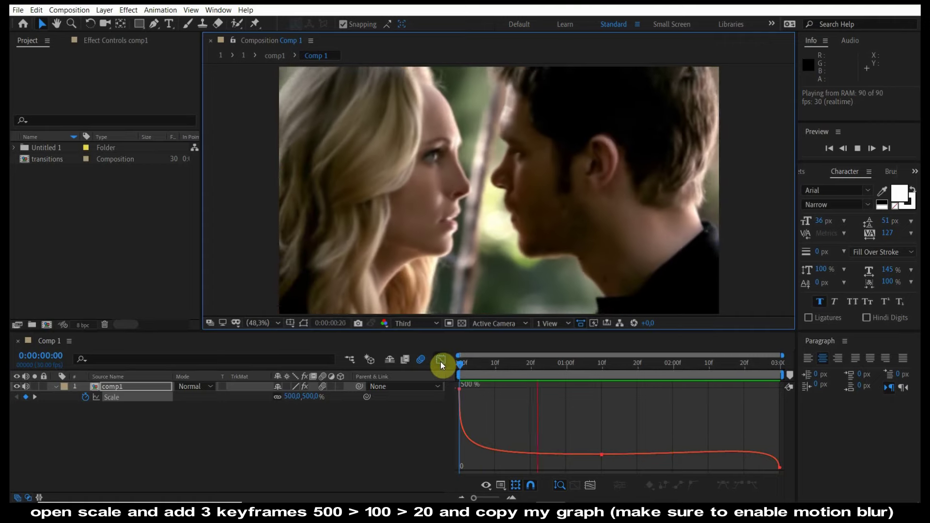
{"action": "left_click", "coordinate": [440, 361]}
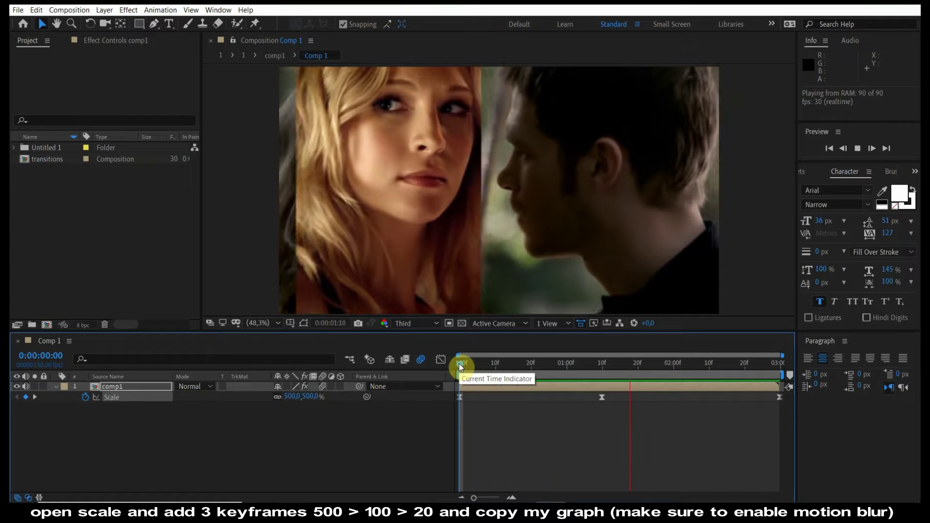
{"action": "left_click", "coordinate": [459, 365]}
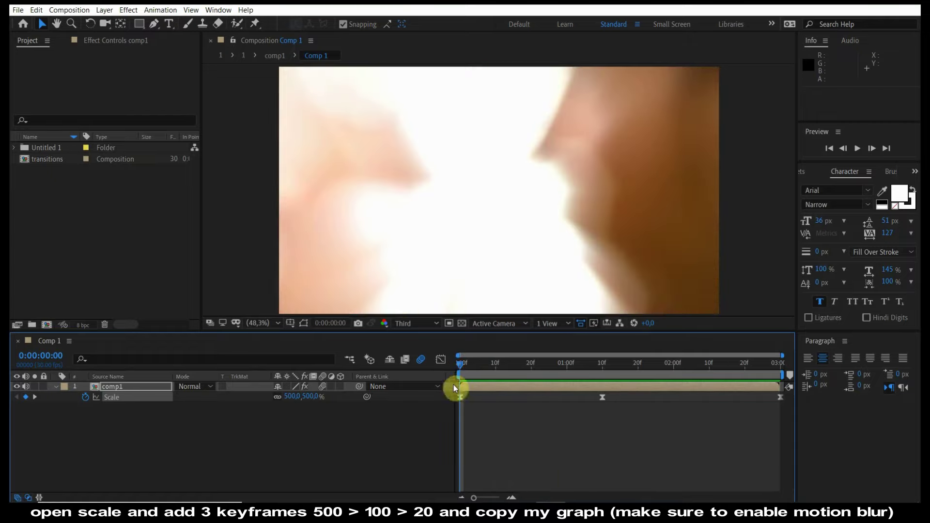
{"action": "left_click", "coordinate": [467, 414]}
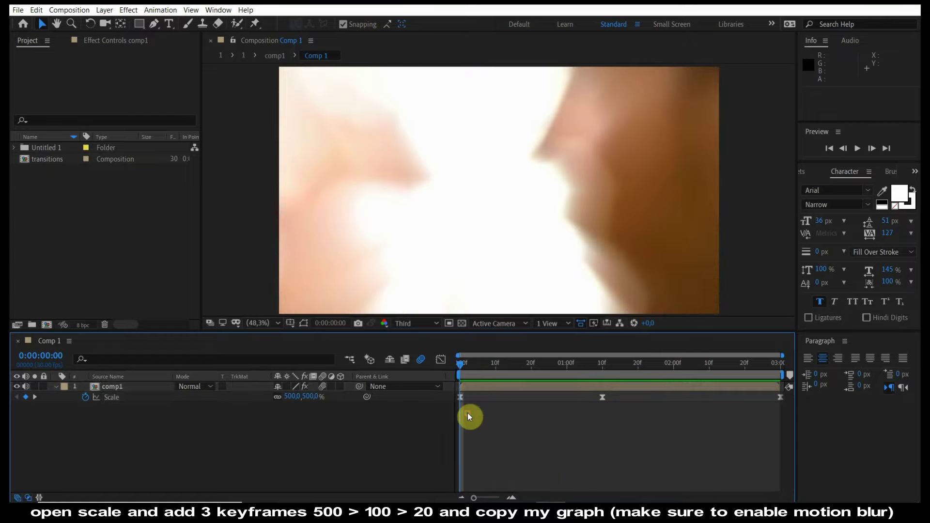
Keyframe Opacity at 0% at the start, 100% around 1:14, and 0% at the end
{"action": "key", "text": "t"}
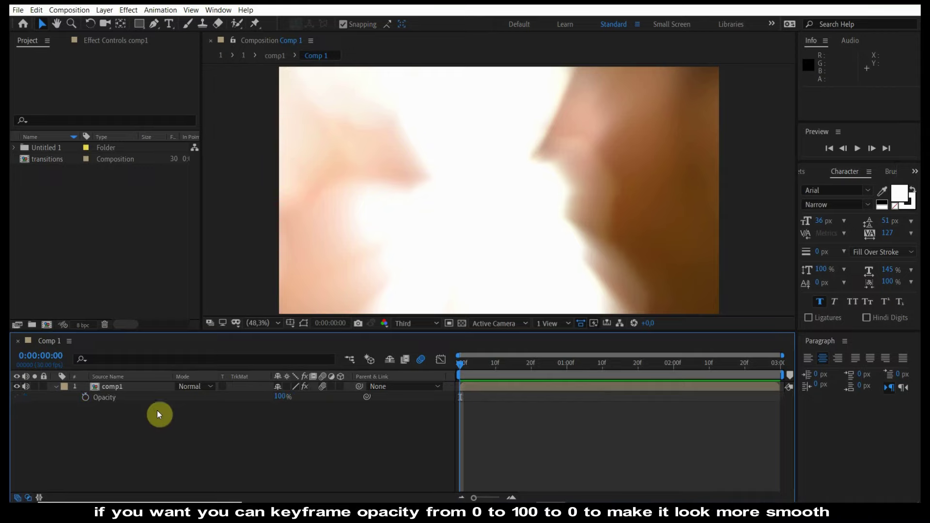
{"action": "left_click", "coordinate": [87, 396]}
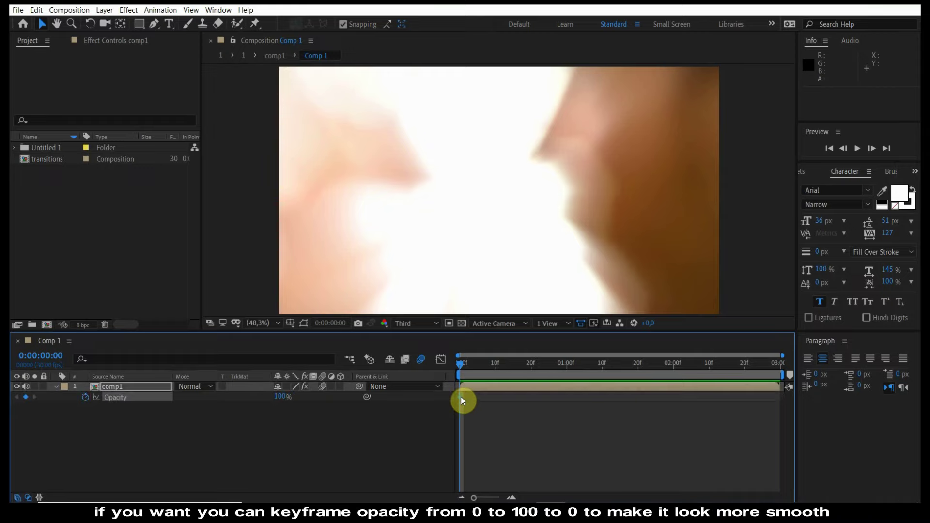
{"action": "left_click_drag", "start_coordinate": [460, 397], "coordinate": [616, 409]}
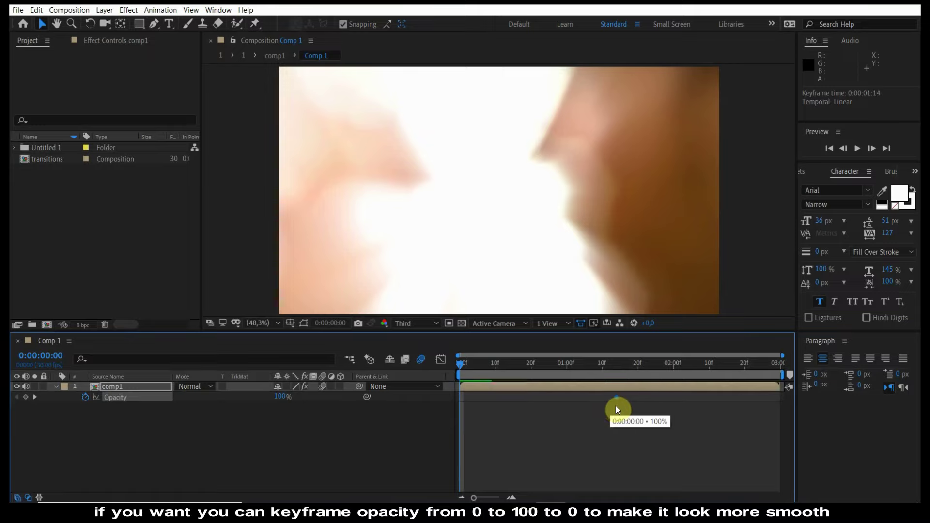
{"action": "left_click_drag", "start_coordinate": [267, 397], "coordinate": [97, 423]}
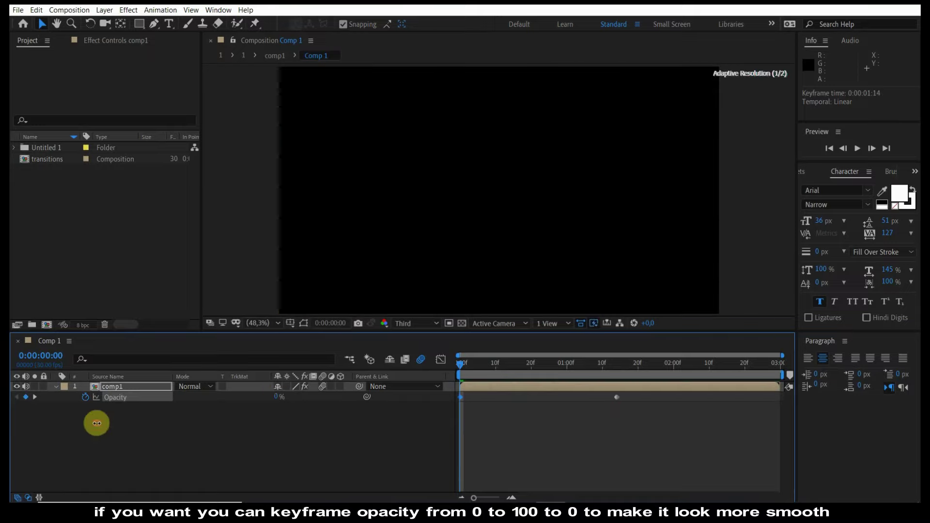
{"action": "left_click", "coordinate": [774, 367]}
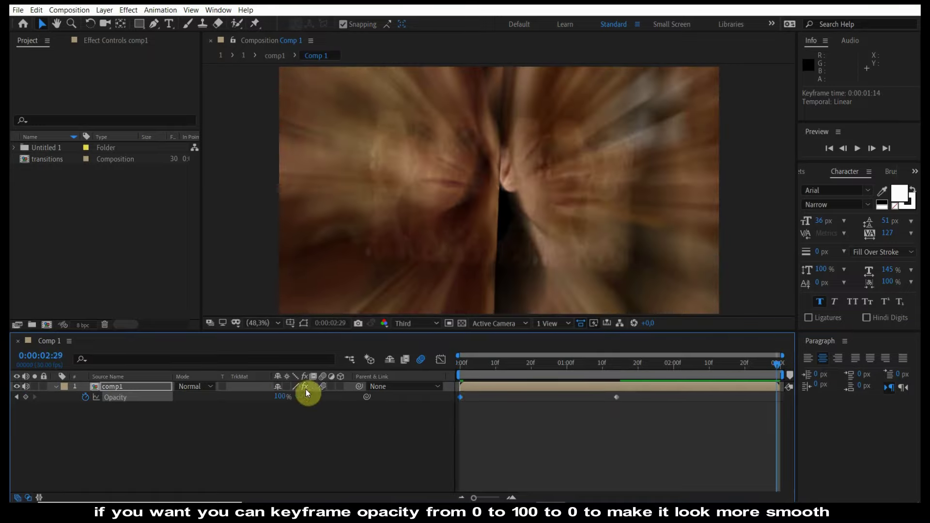
{"action": "left_click_drag", "start_coordinate": [268, 396], "coordinate": [164, 390]}
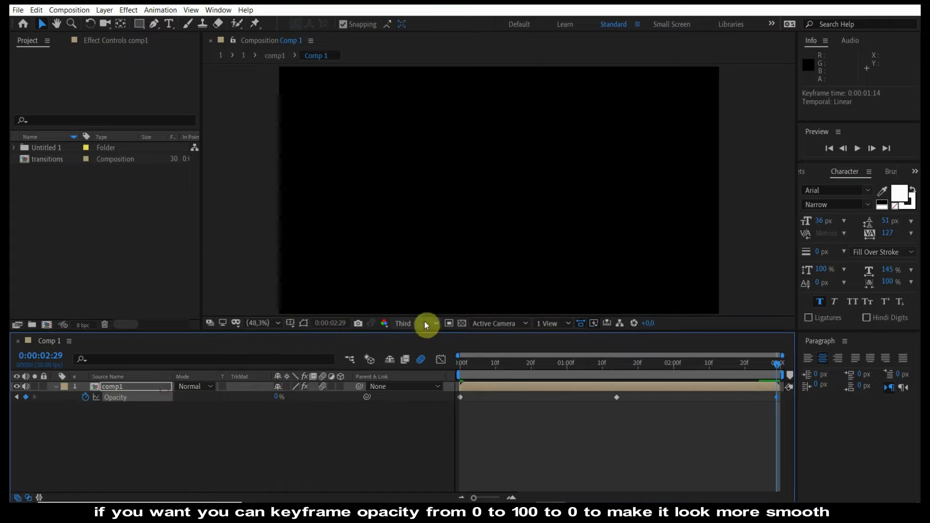
Easy Ease the Opacity keyframes and shape the curve into a steep rise and fall
{"action": "left_click", "coordinate": [442, 360]}
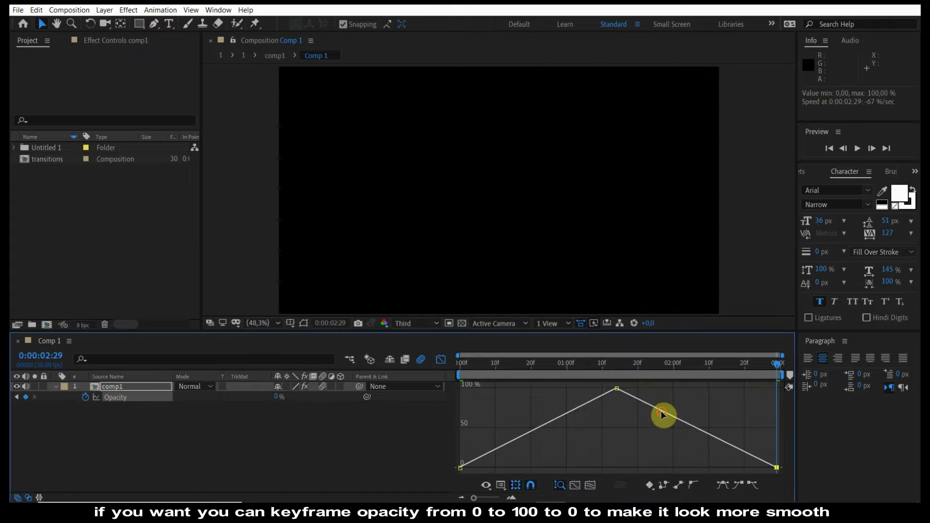
{"action": "left_click", "coordinate": [661, 414]}
{"action": "left_click", "coordinate": [722, 485]}
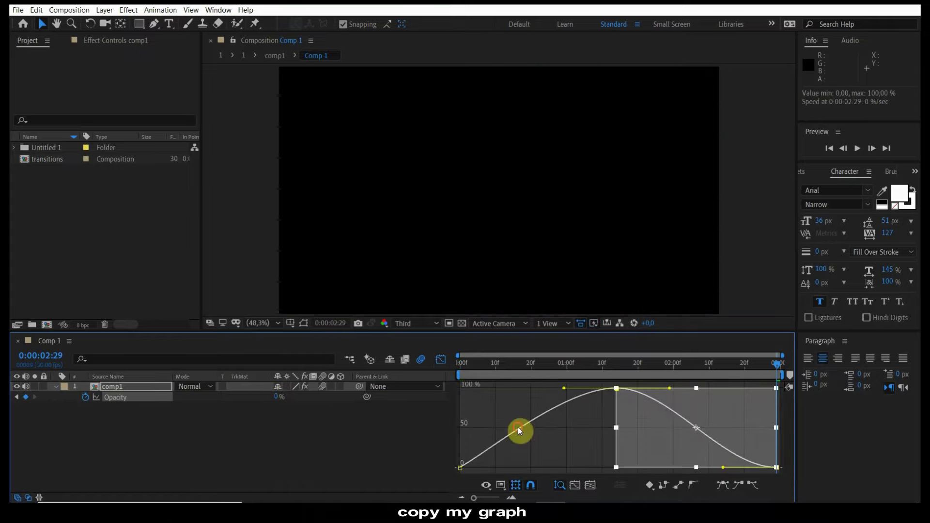
{"action": "left_click", "coordinate": [519, 427]}
{"action": "left_click", "coordinate": [530, 424]}
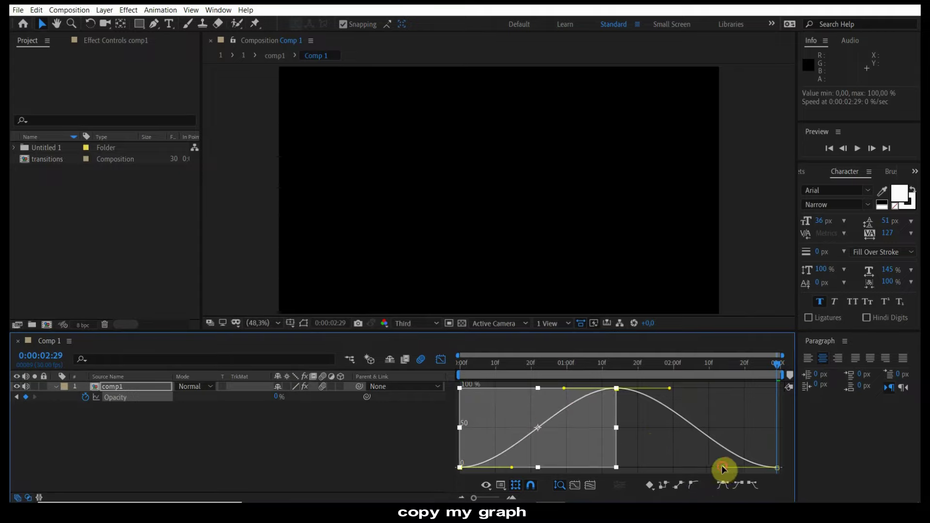
{"action": "left_click_drag", "start_coordinate": [722, 467], "coordinate": [764, 402]}
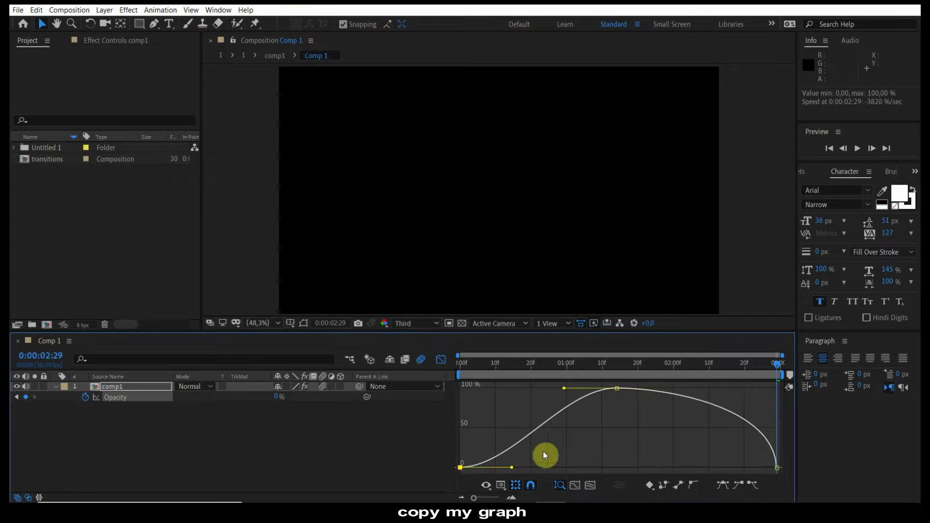
{"action": "left_click_drag", "start_coordinate": [510, 468], "coordinate": [448, 414]}
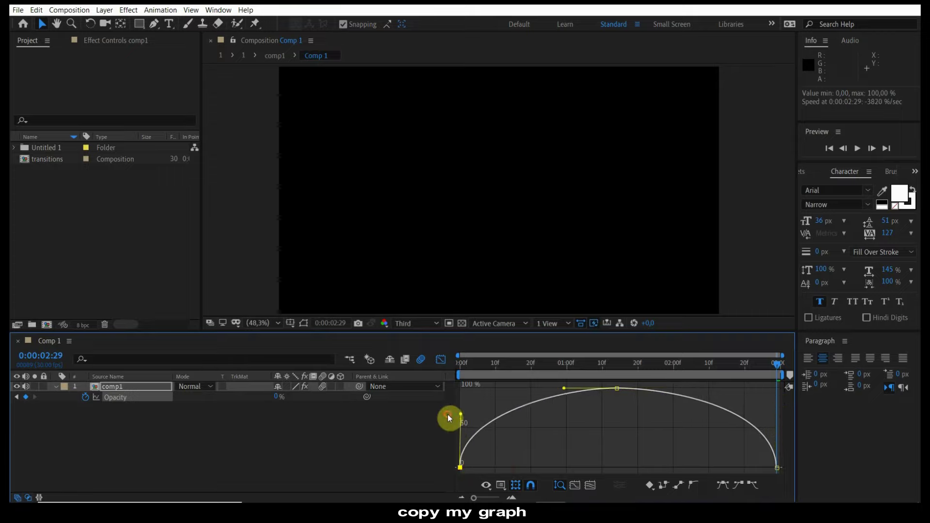
Preview the fade and zoom transition with motion blur turned on
{"action": "key", "text": "space"}
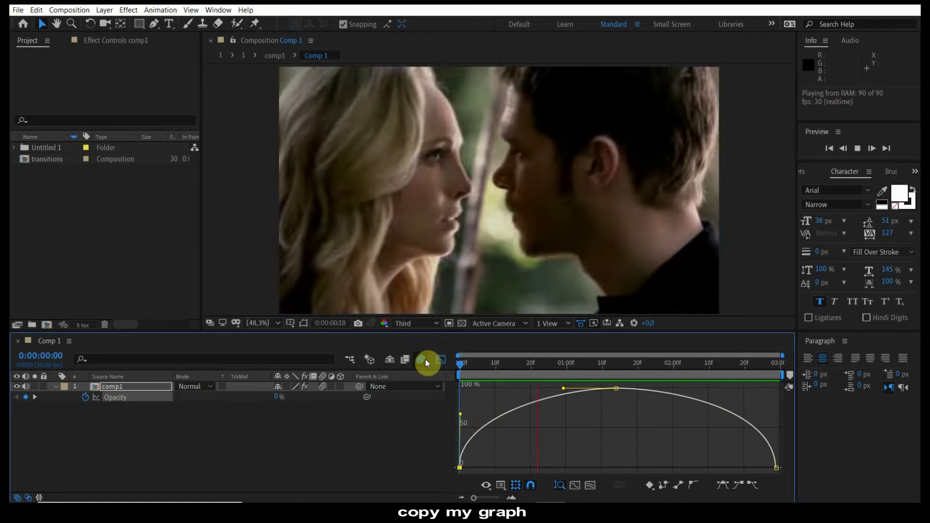
{"action": "left_click", "coordinate": [425, 359]}
{"action": "left_click", "coordinate": [440, 358]}
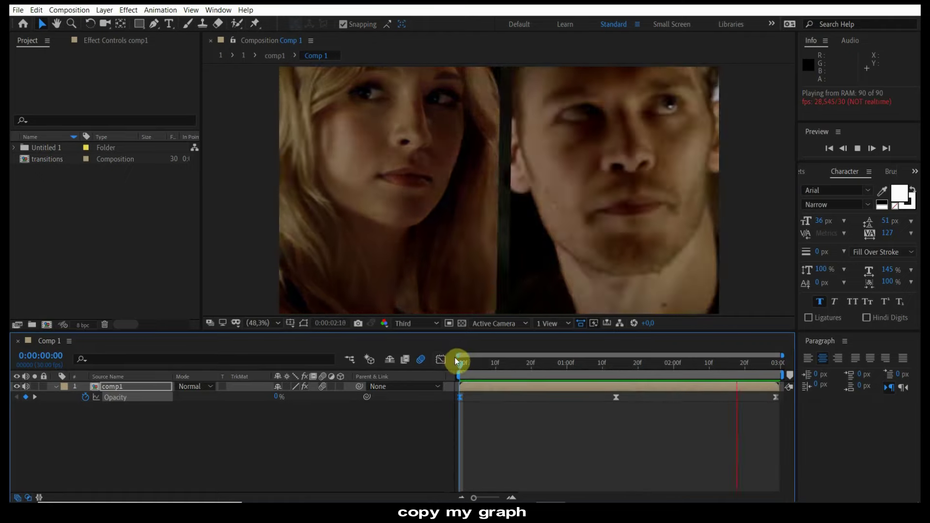